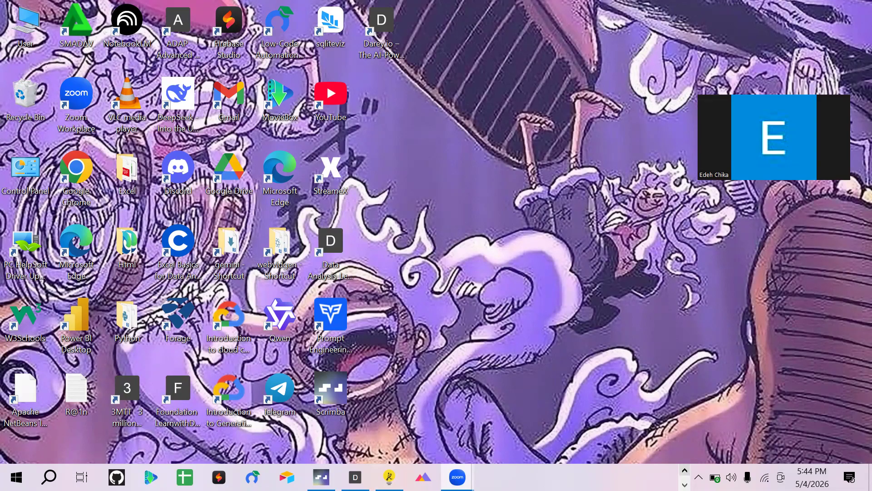
- Switch to the open Excel workbook, check Sheet1, and display the Data Cleaning sheet
click(685, 471)
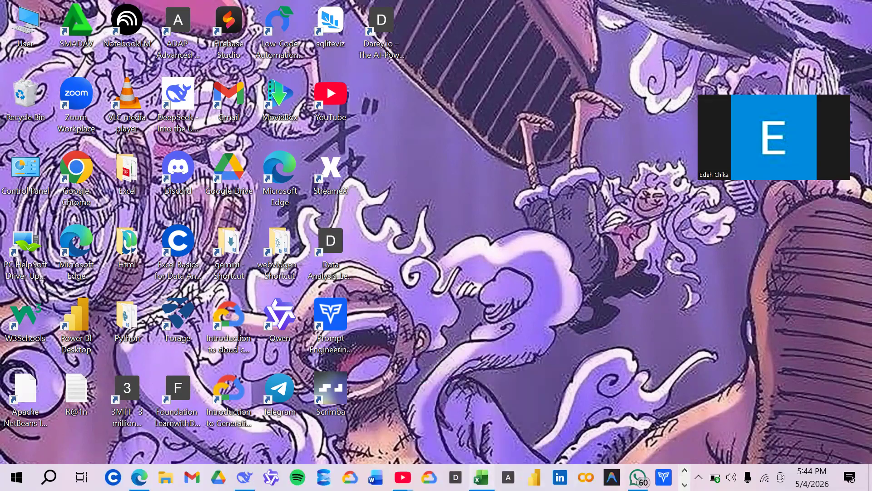
click(480, 476)
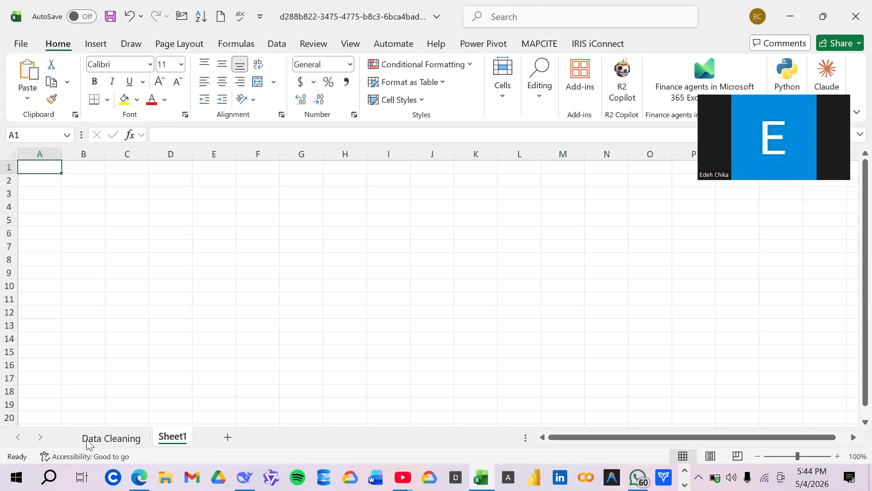
click(110, 439)
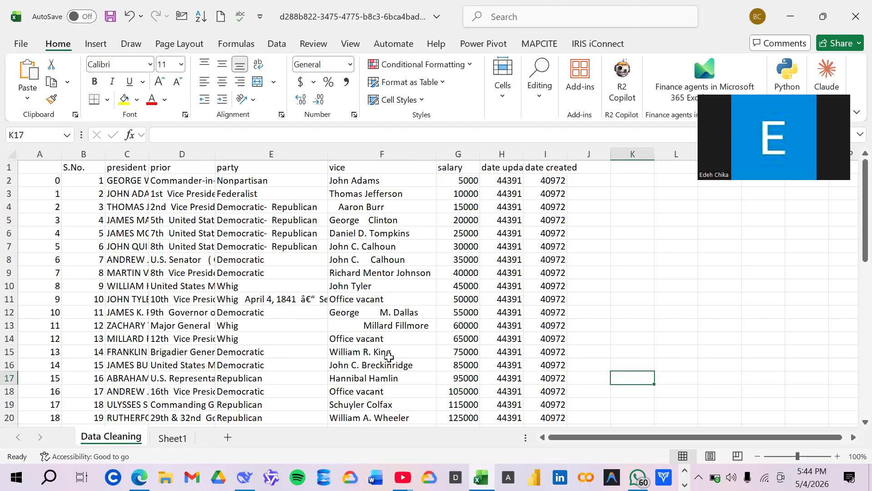
click(173, 438)
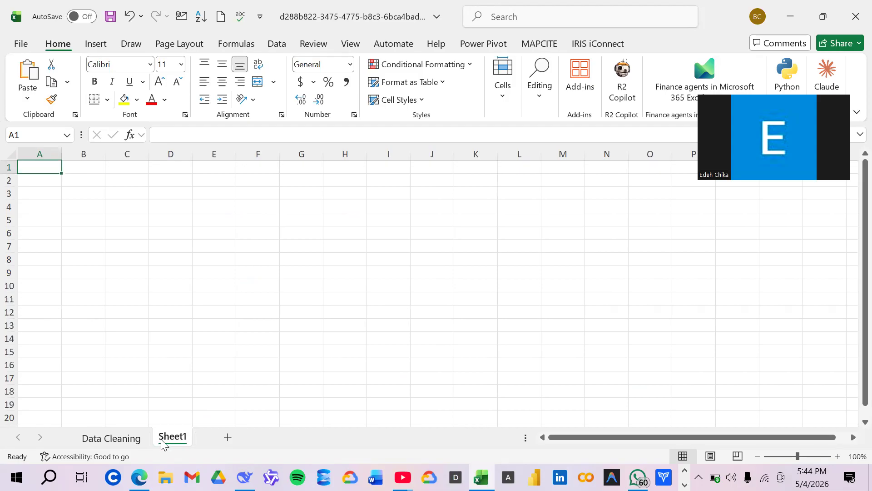
click(139, 440)
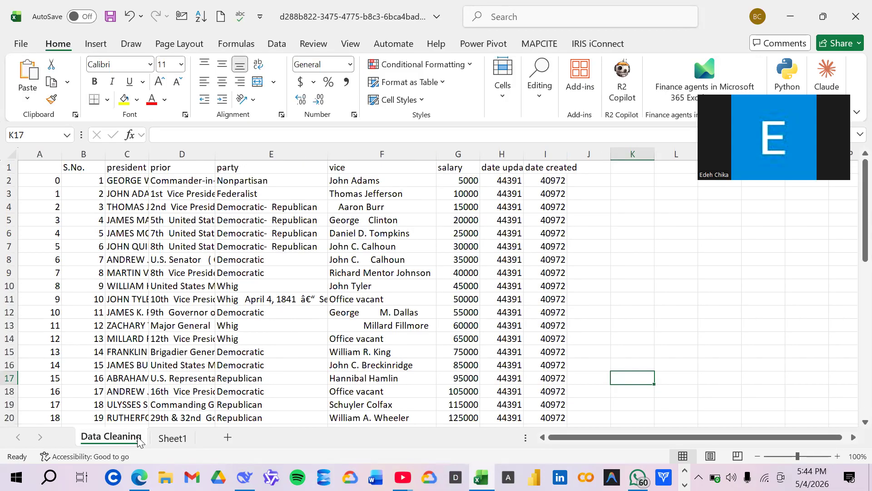
- Copy the entire Data Cleaning sheet and paste it into Sheet1 starting at cell A1
click(13, 154)
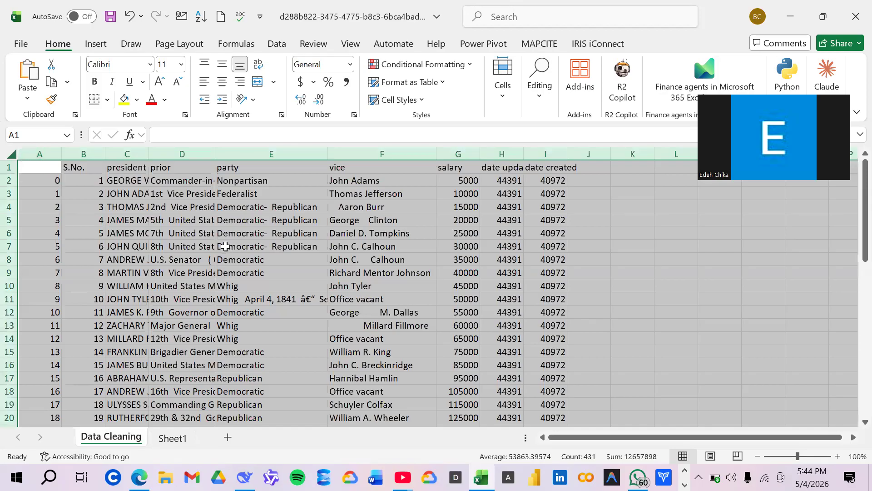
right_click(226, 247)
click(301, 249)
click(175, 438)
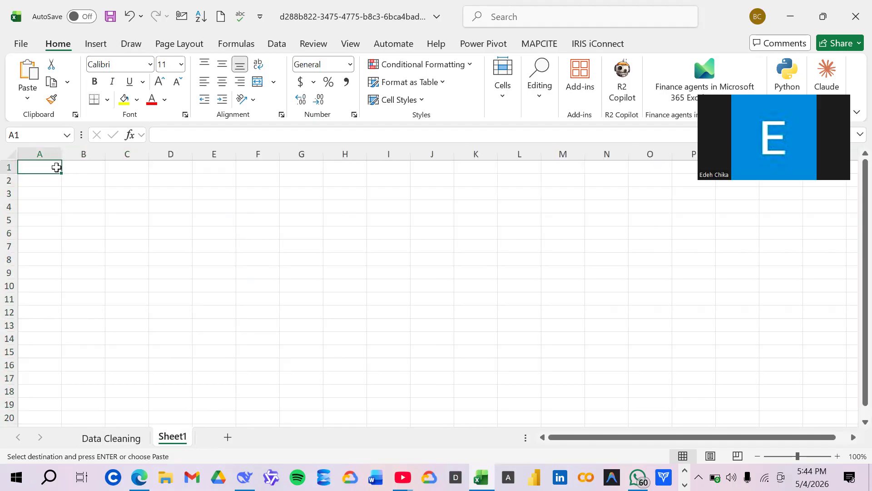
right_click(57, 167)
key(Escape)
key(ctrl+v)
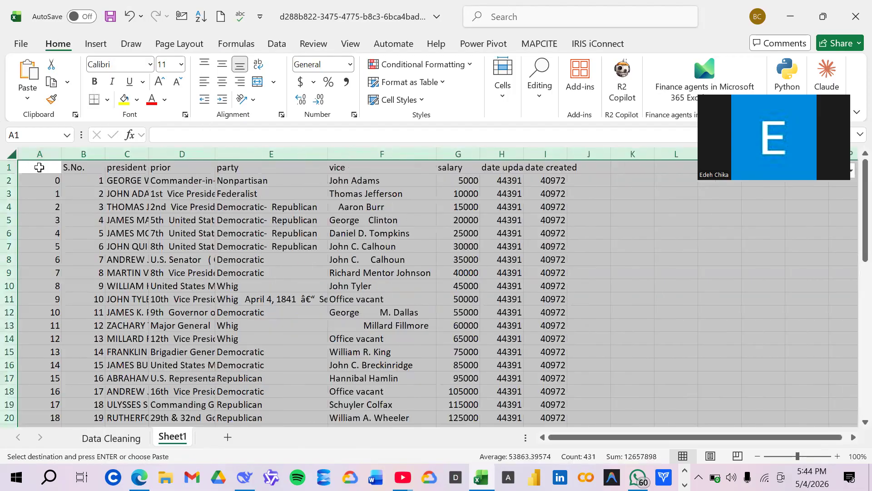
- AutoFit the widths of all columns in Sheet1 to their contents
click(632, 261)
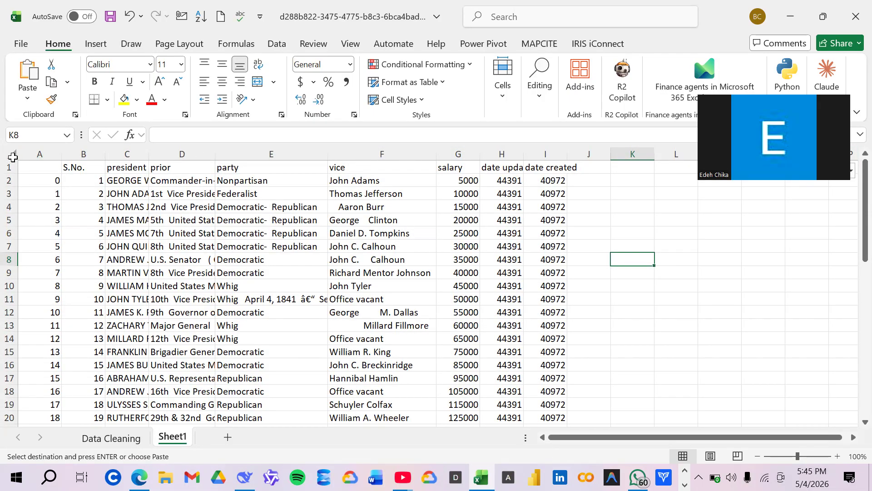
click(12, 158)
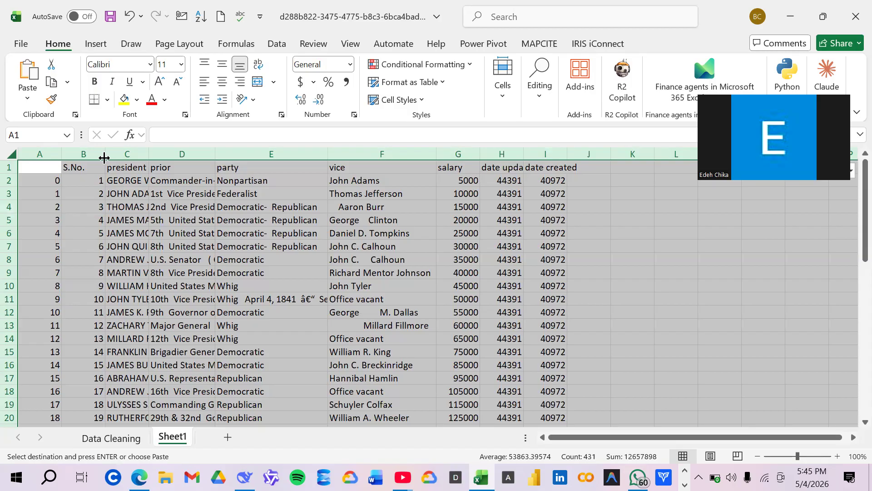
double_click(104, 157)
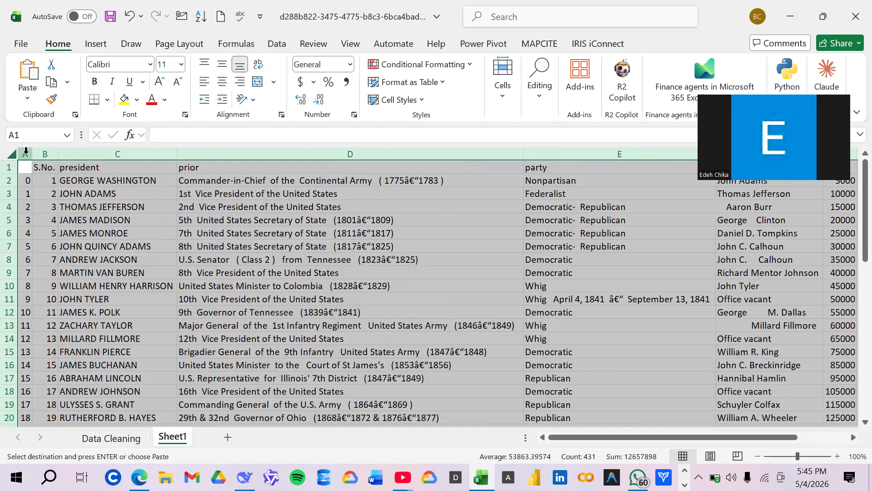
- Delete the unnamed index column A, in front of the S.No. column, from Sheet1
click(25, 153)
right_click(26, 151)
click(343, 249)
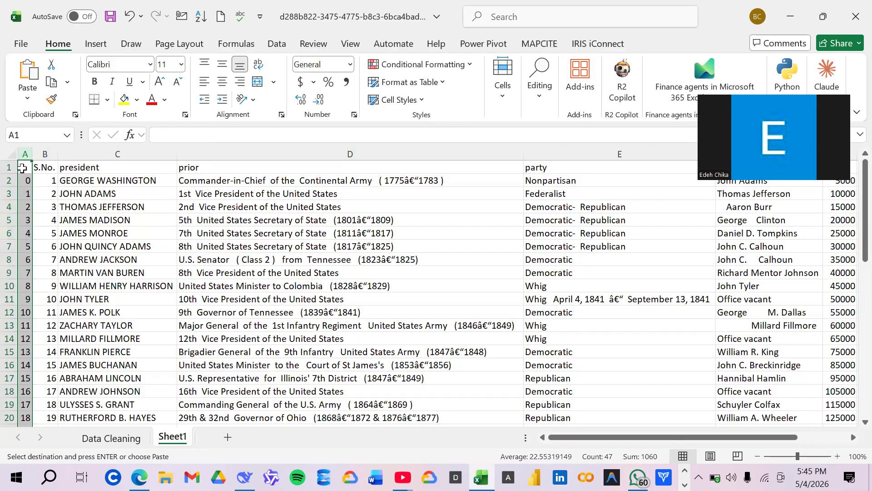
right_click(25, 156)
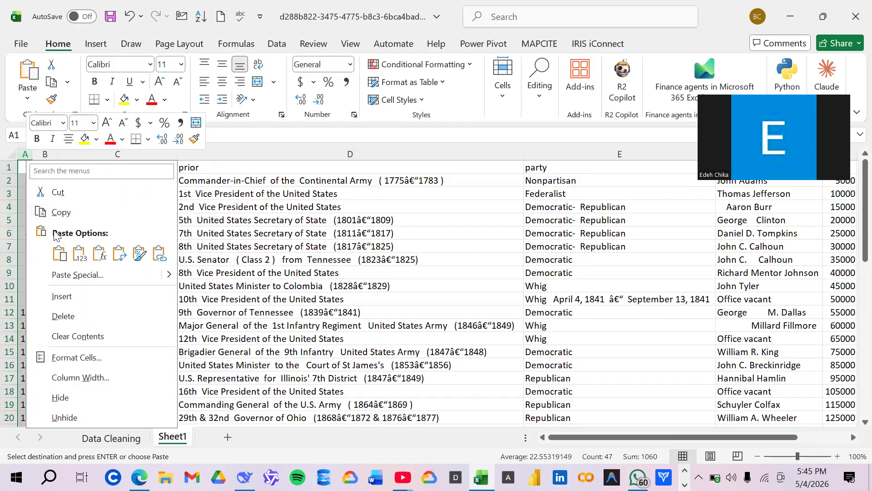
click(75, 315)
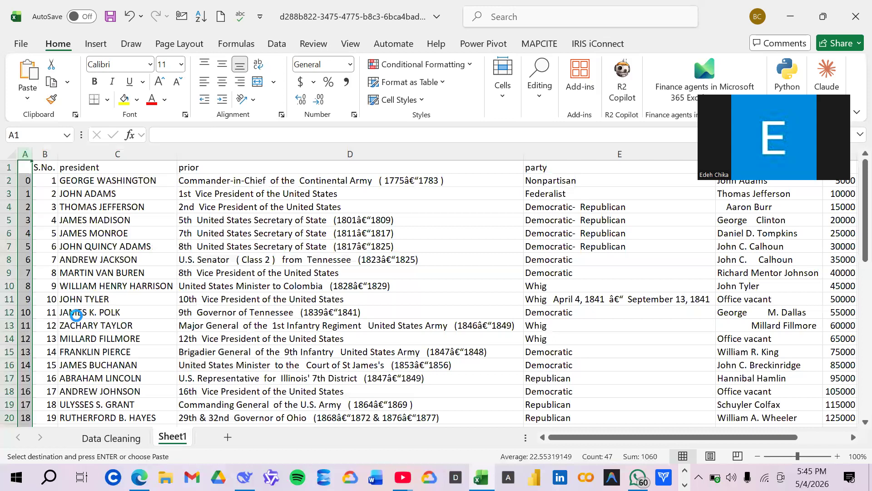
- Remove duplicate rows from the whole Sheet1 table, comparing all columns and treating the first row as headers
scroll(60, 188, down, 1)
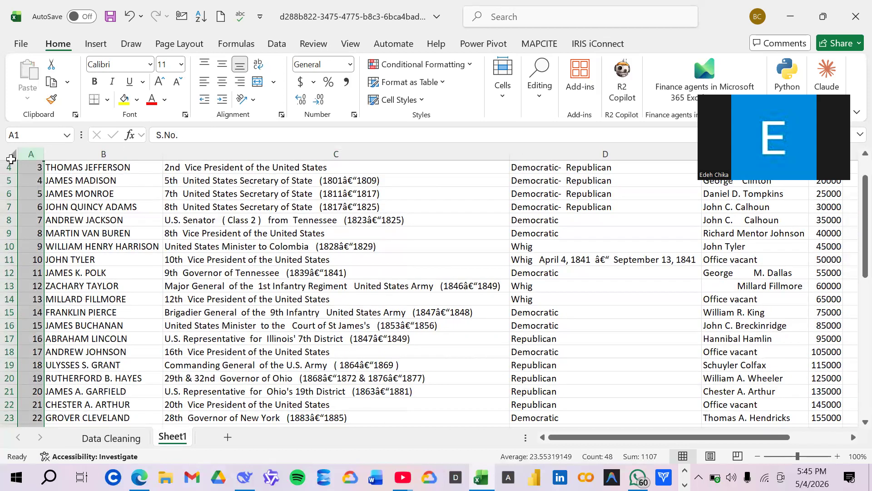
click(11, 157)
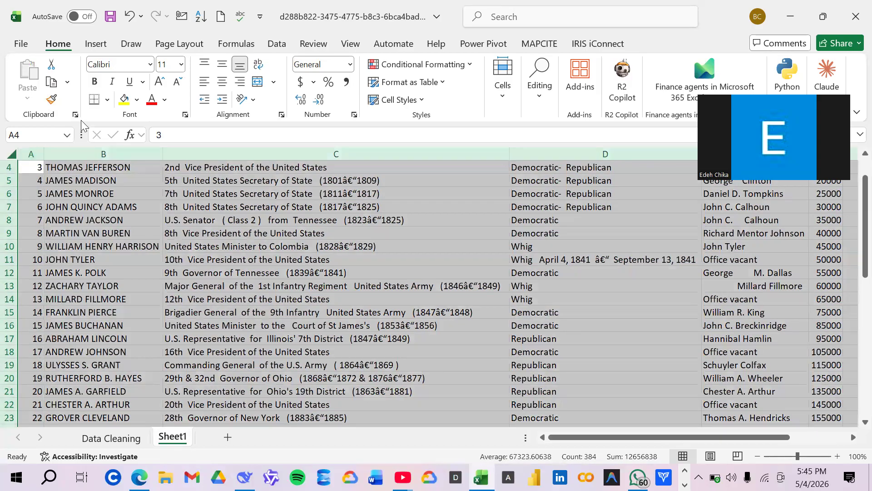
click(541, 96)
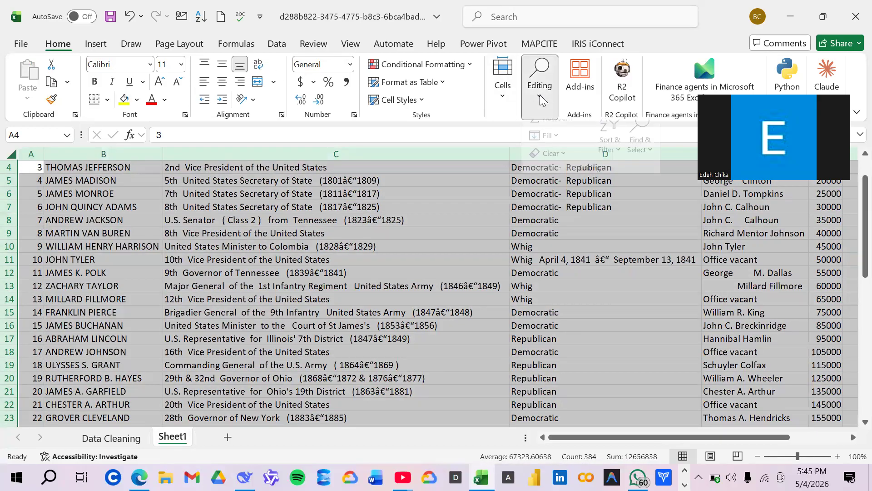
click(605, 157)
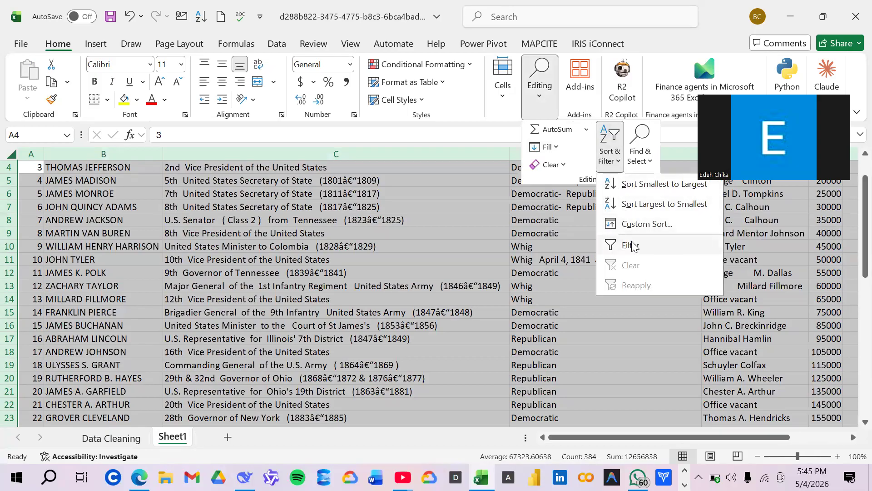
click(288, 44)
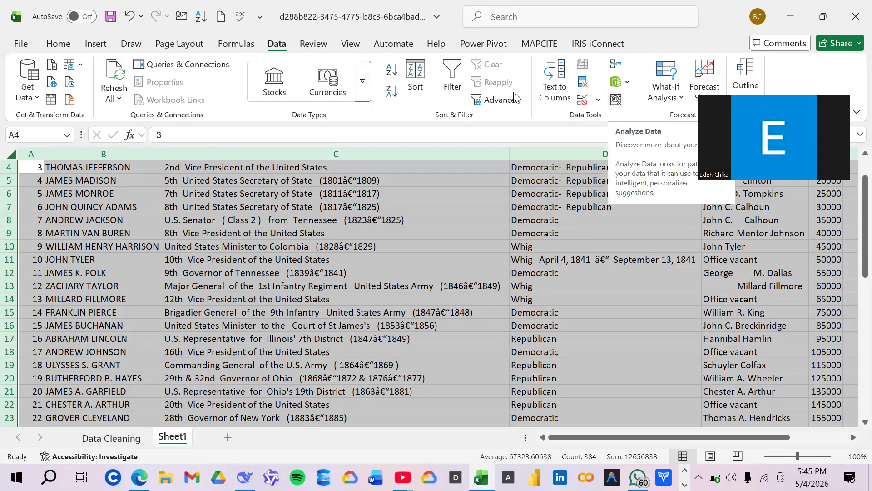
click(583, 86)
scroll(472, 191, down, 1)
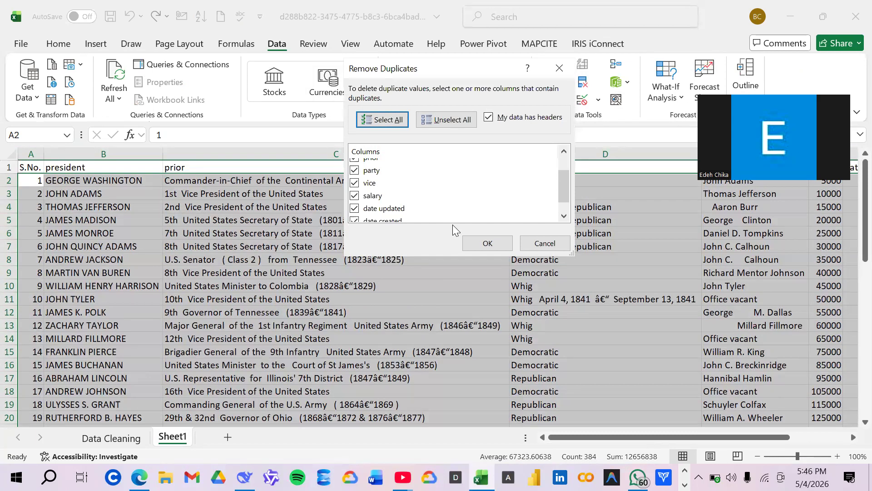
scroll(490, 211, down, 1)
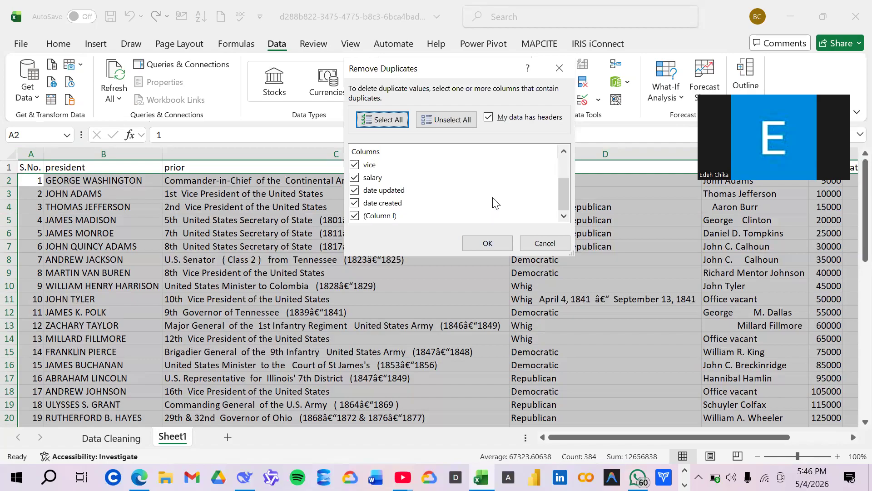
click(487, 244)
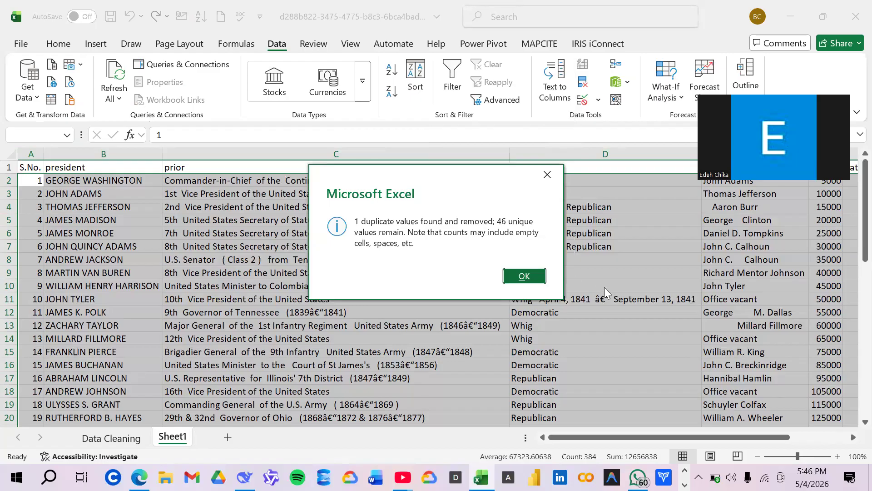
click(523, 276)
- Look through the deduplicated rows and insert a blank column between the president and prior columns
scroll(181, 226, down, 1)
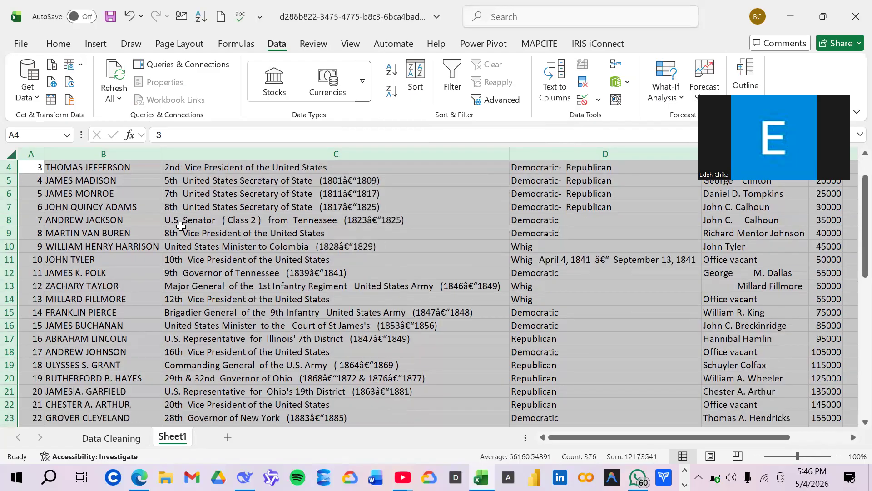
scroll(180, 226, down, 9)
scroll(180, 226, down, 1)
scroll(177, 224, up, 11)
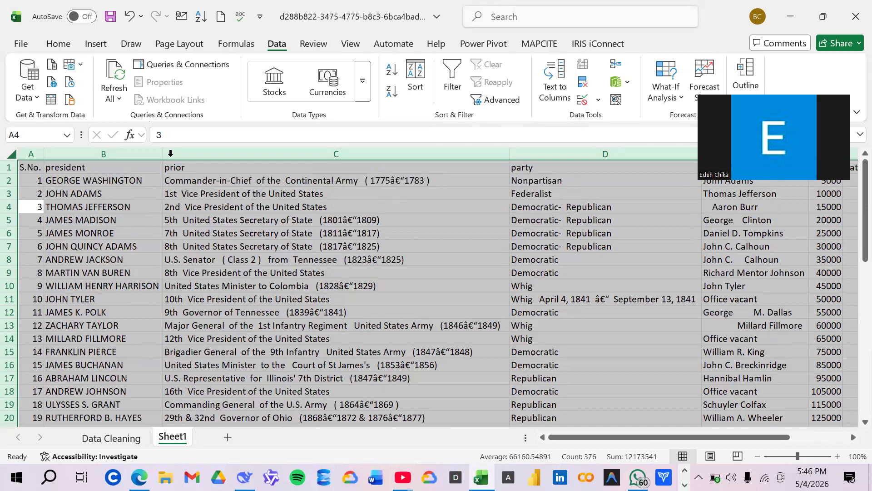
click(195, 155)
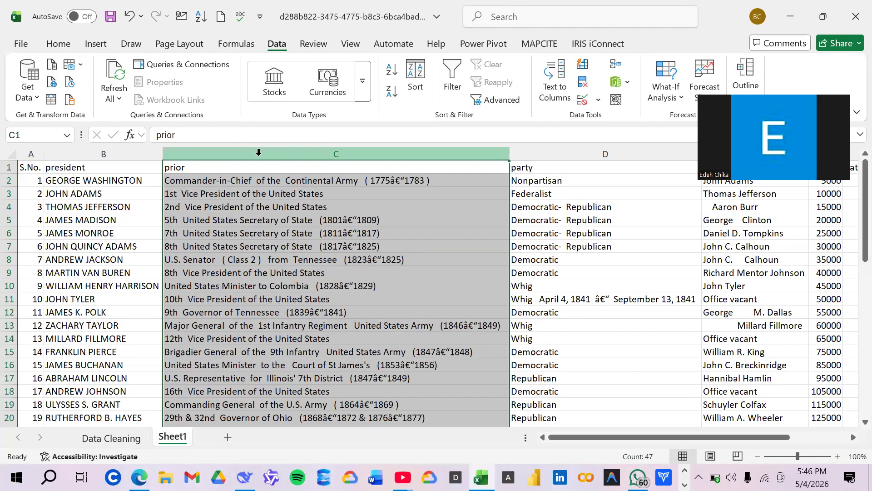
right_click(259, 152)
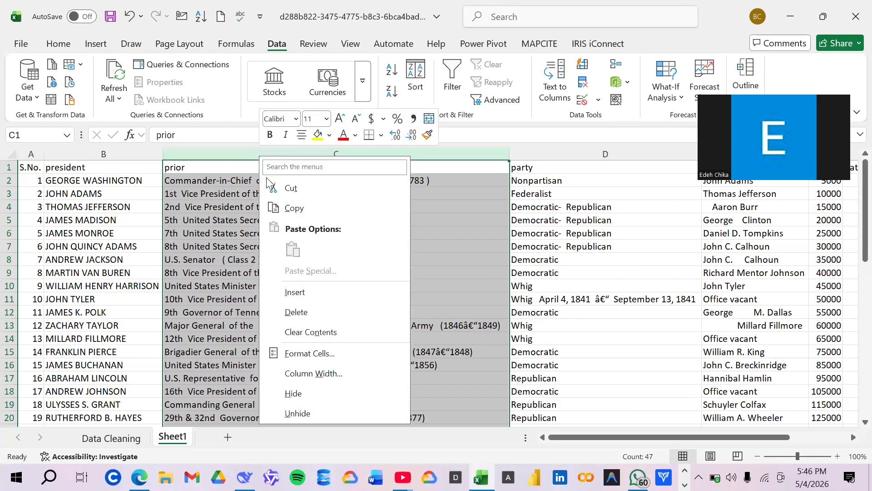
click(299, 291)
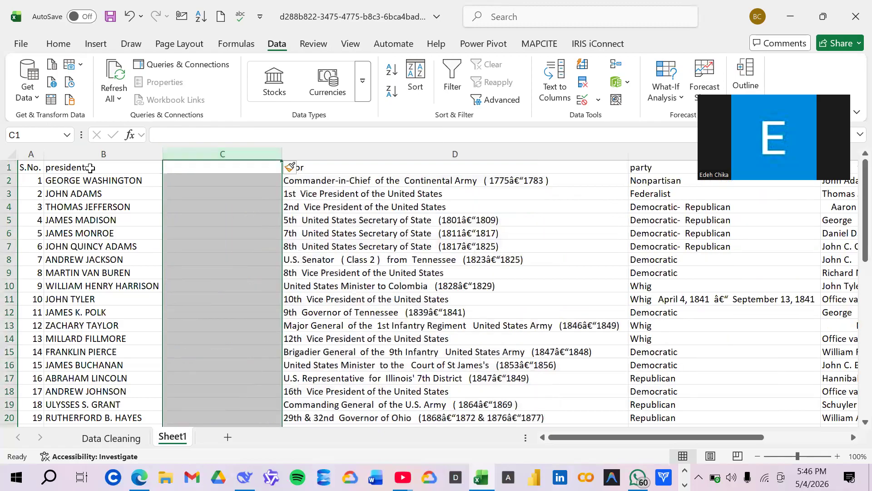
- Copy the president header from B1 into cell C1 of the blank column
click(91, 167)
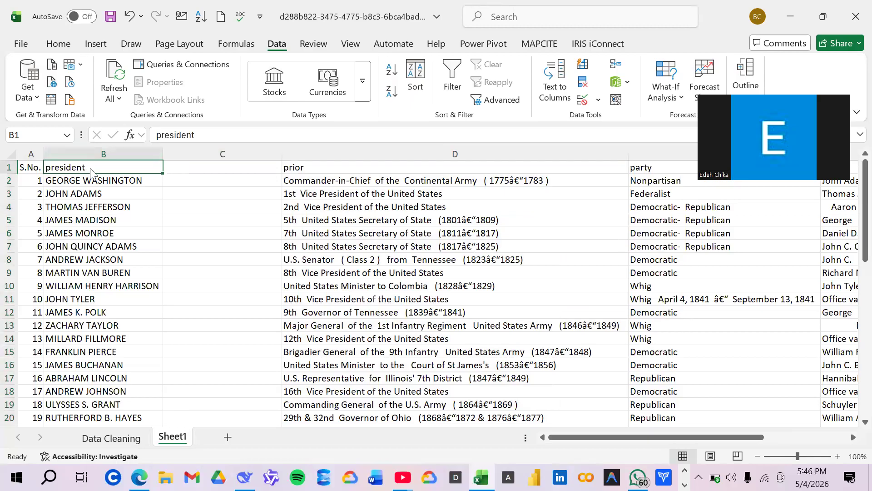
right_click(92, 172)
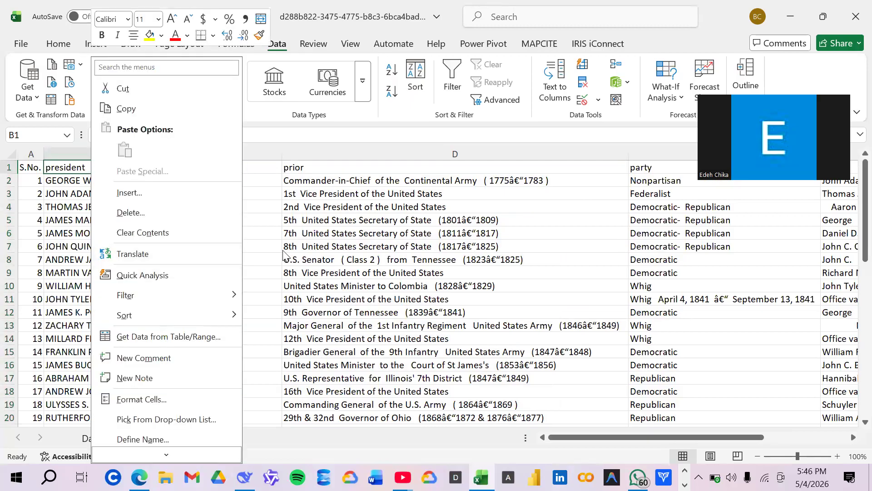
key(Escape)
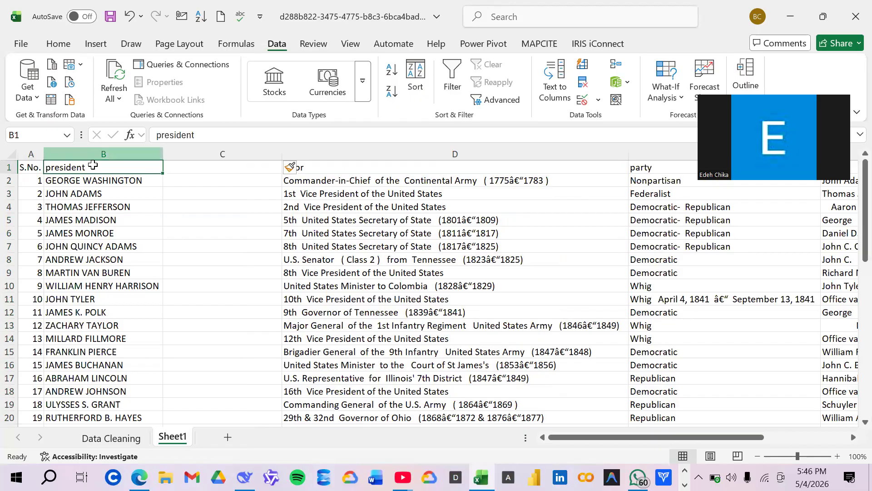
right_click(92, 166)
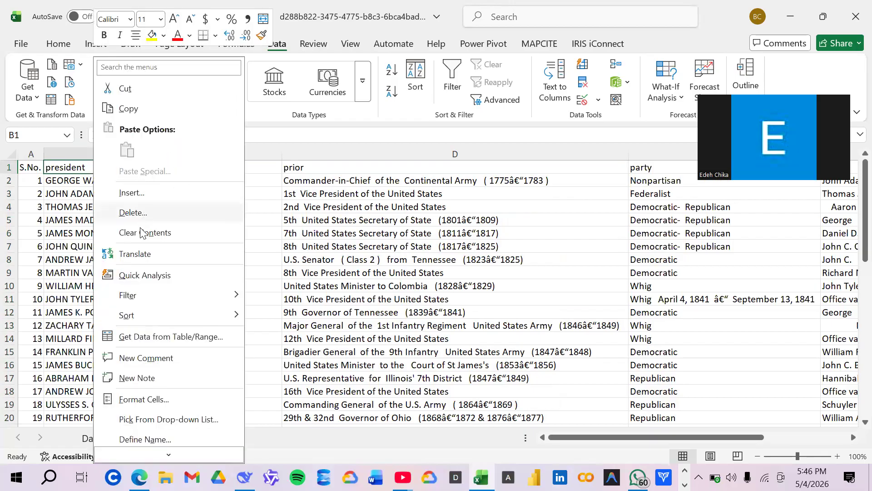
click(306, 249)
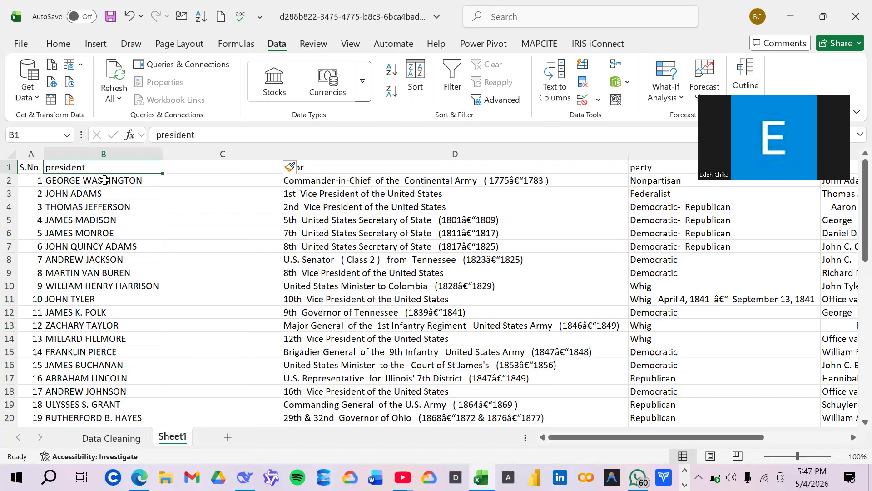
right_click(137, 168)
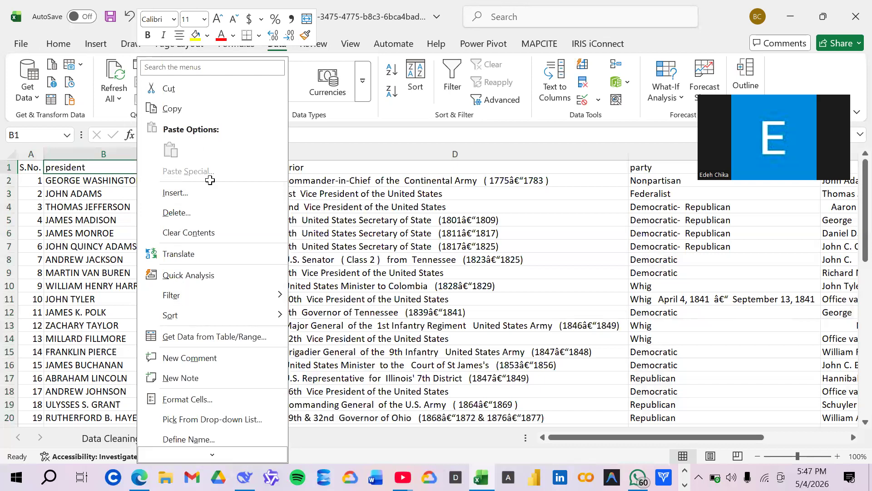
key(ctrl+c)
right_click(212, 171)
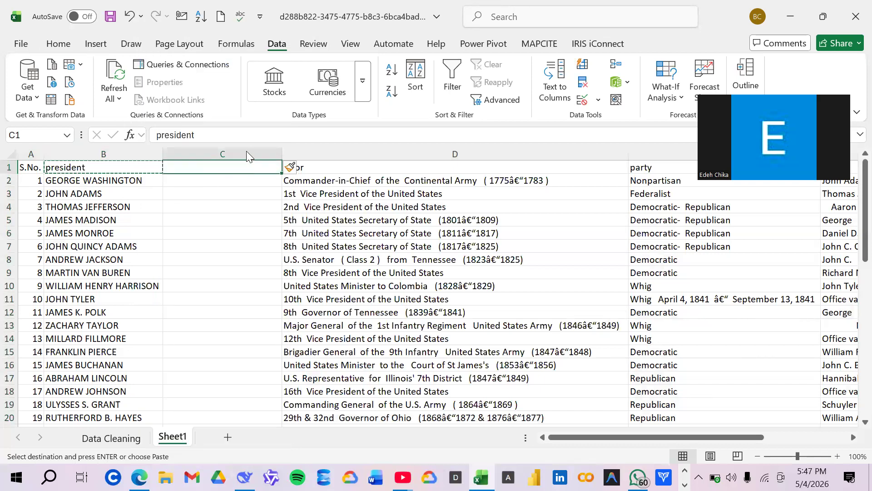
key(ctrl+v)
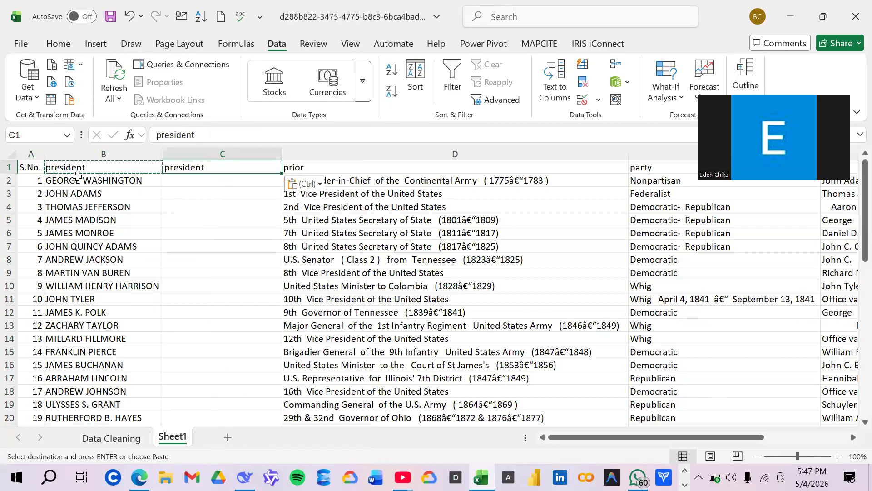
- Enter the formula =TRIM(B2) in C2 of the new president column to remove extra spaces from the first name
click(219, 181)
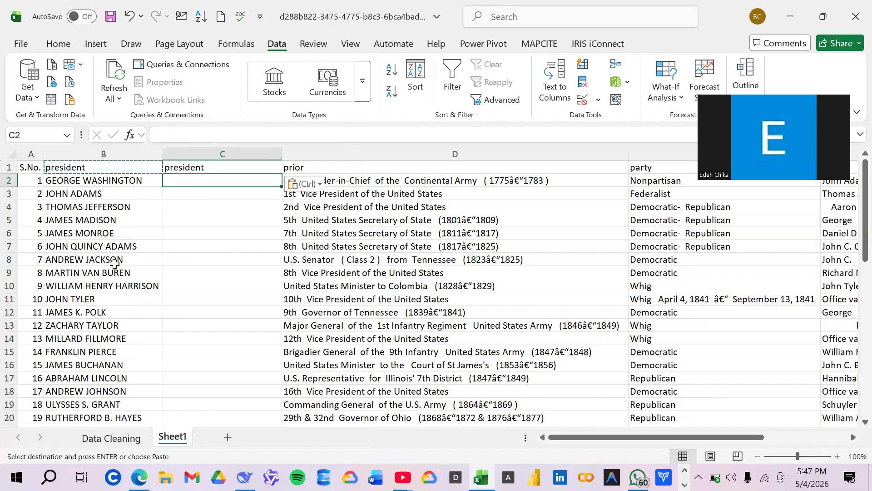
scroll(124, 320, down, 4)
scroll(124, 320, down, 5)
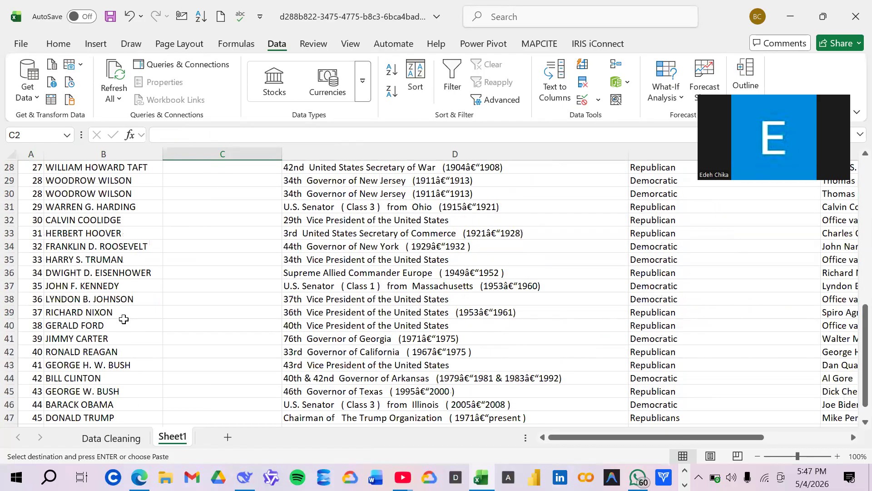
scroll(123, 319, down, 2)
scroll(165, 230, up, 8)
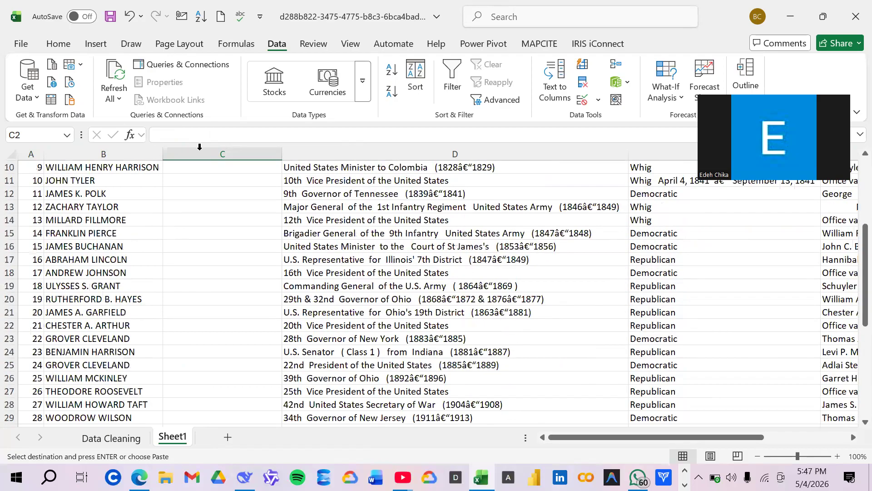
scroll(202, 184, up, 2)
scroll(203, 184, up, 2)
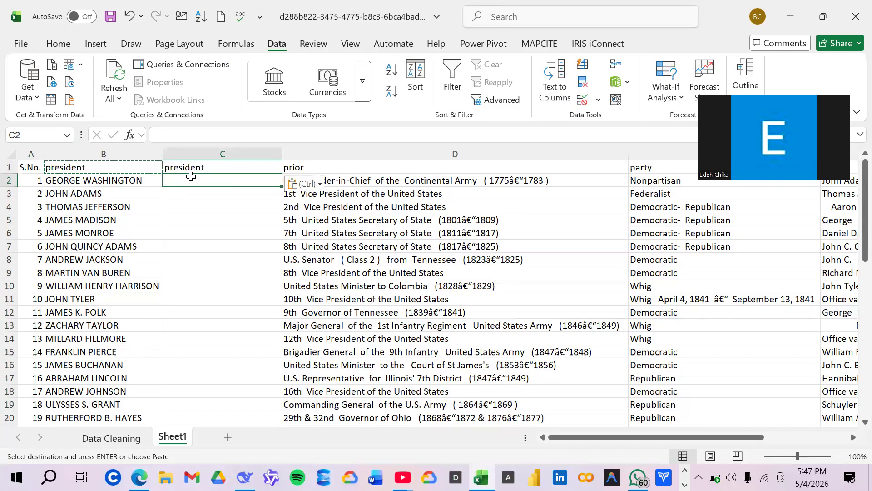
text(=)
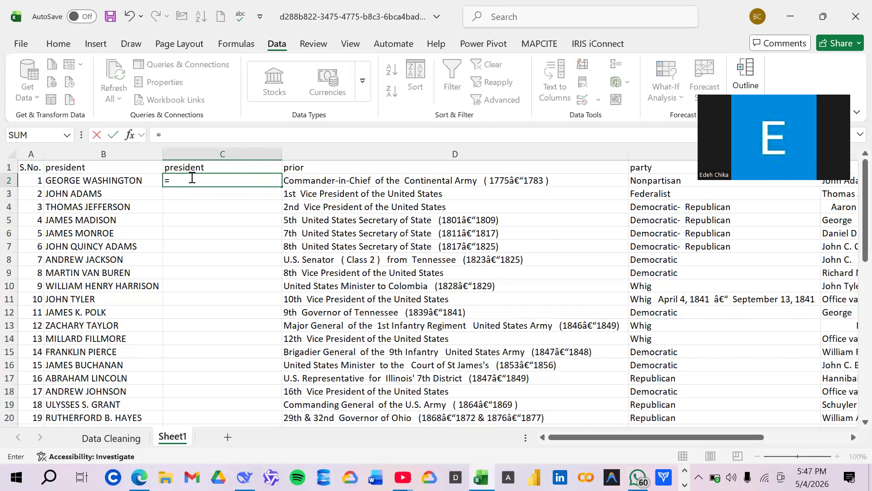
text(trim)
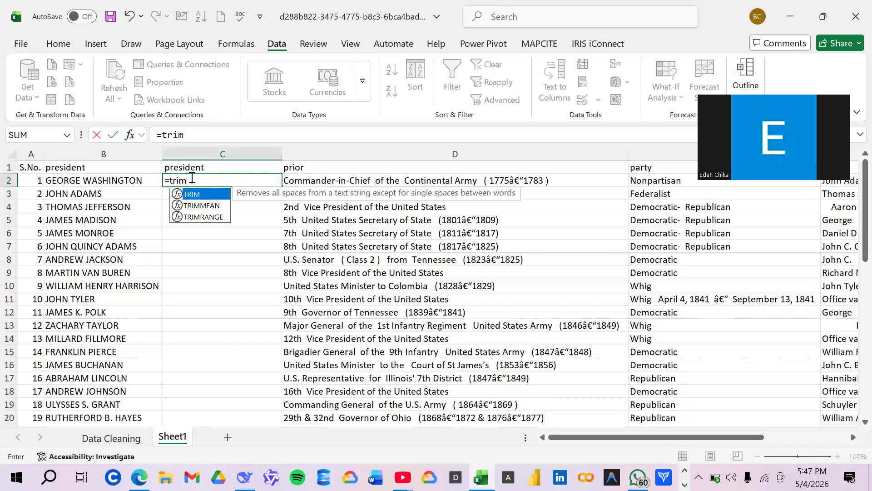
double_click(207, 194)
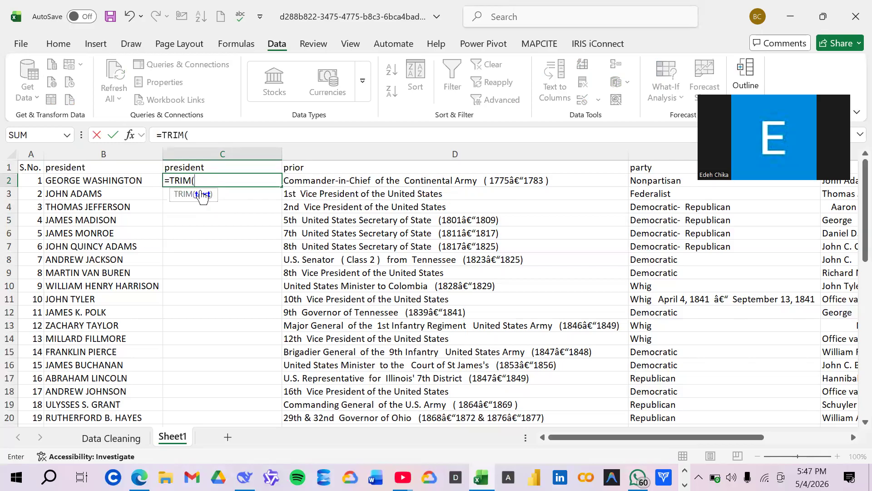
click(124, 179)
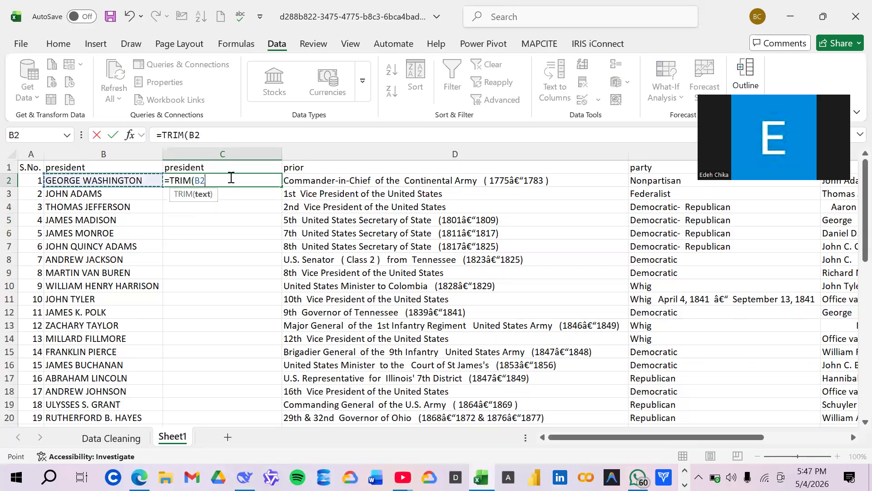
text())
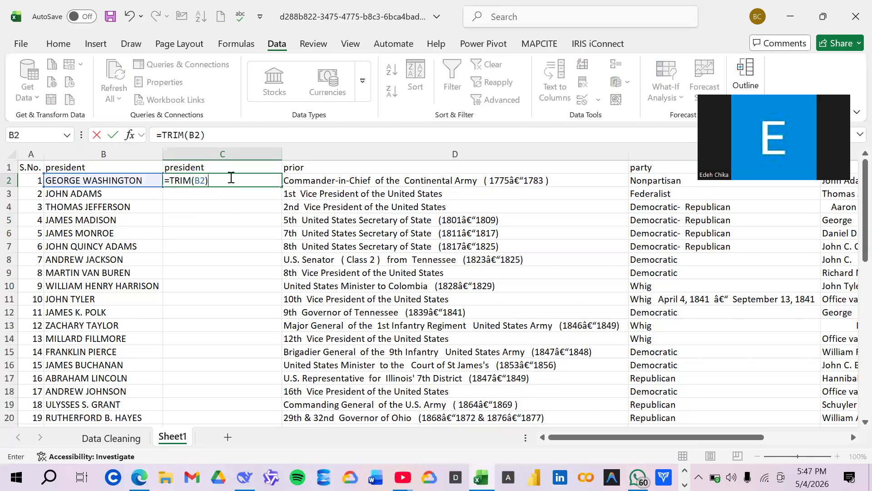
key(Return)
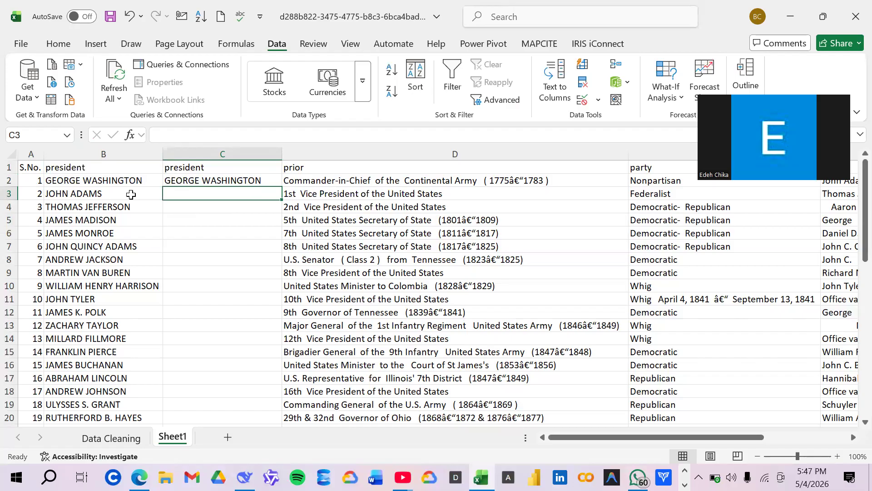
- Nest PROPER inside the C2 formula so that it reads =TRIM(PROPER(B2))
click(197, 180)
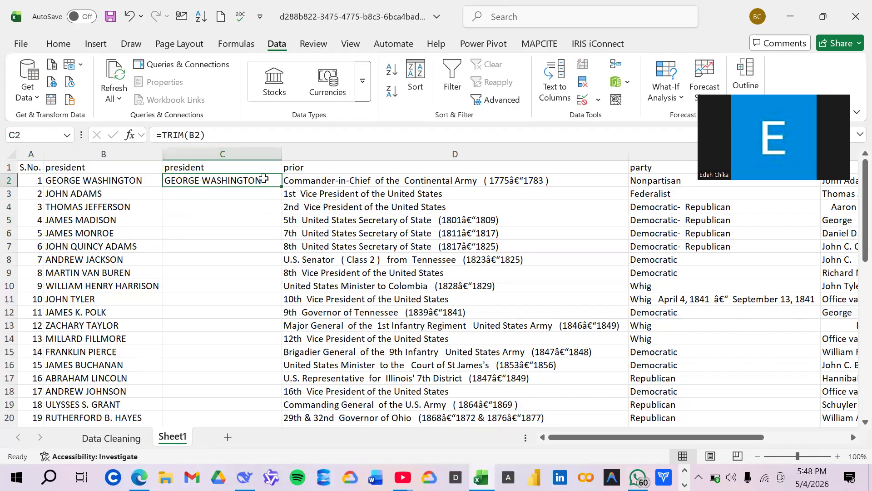
click(184, 134)
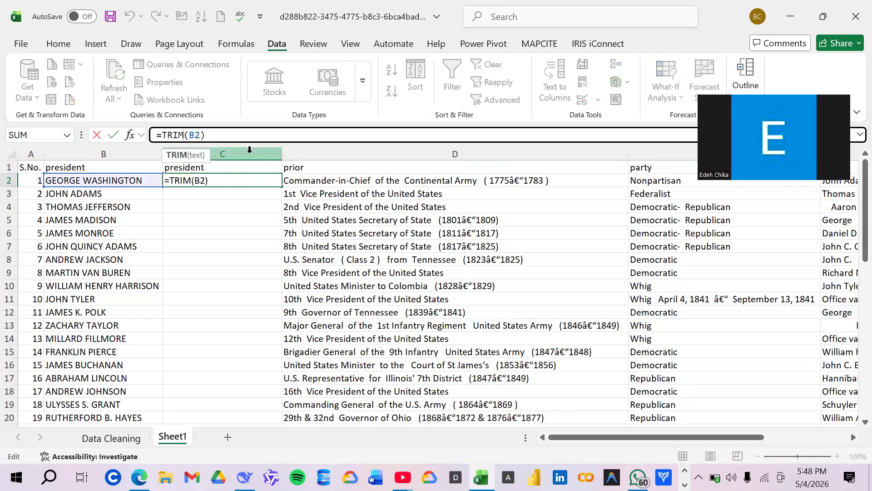
text(()
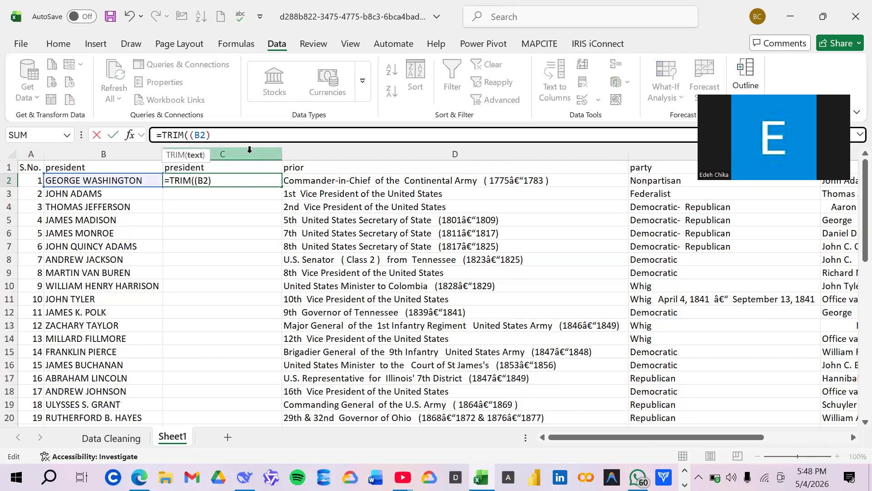
text(pro)
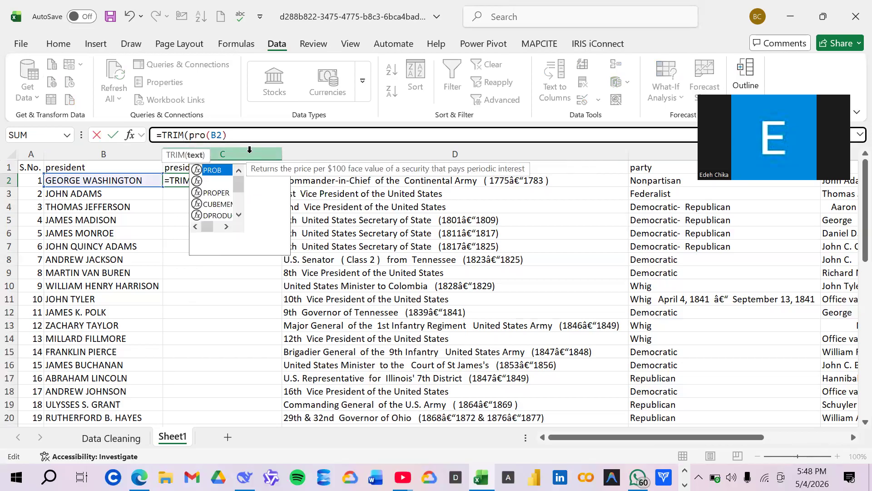
text(per)
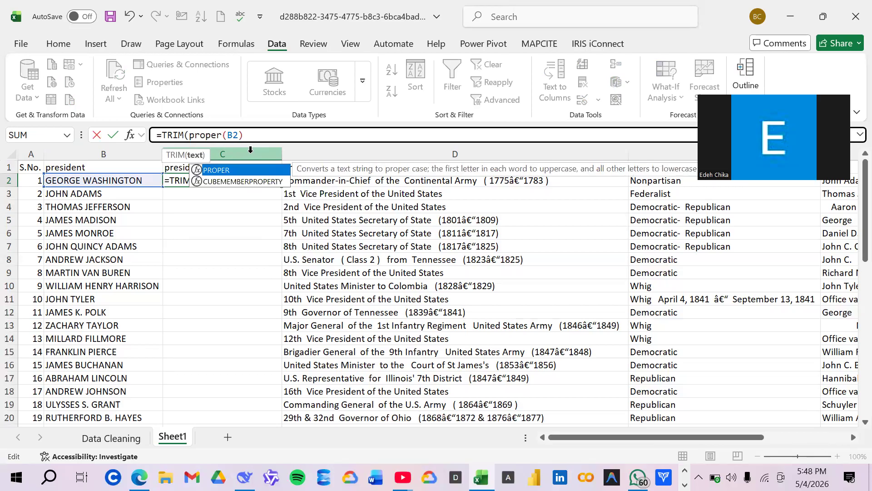
double_click(234, 170)
click(266, 136)
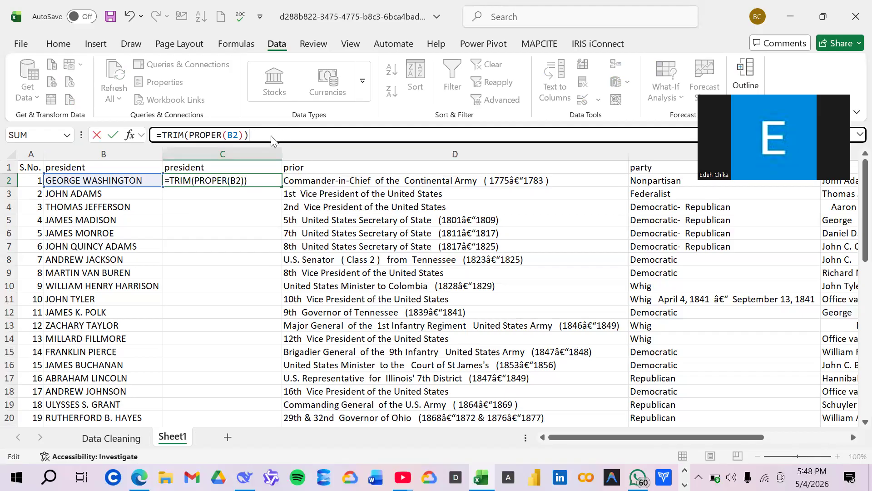
key(Return)
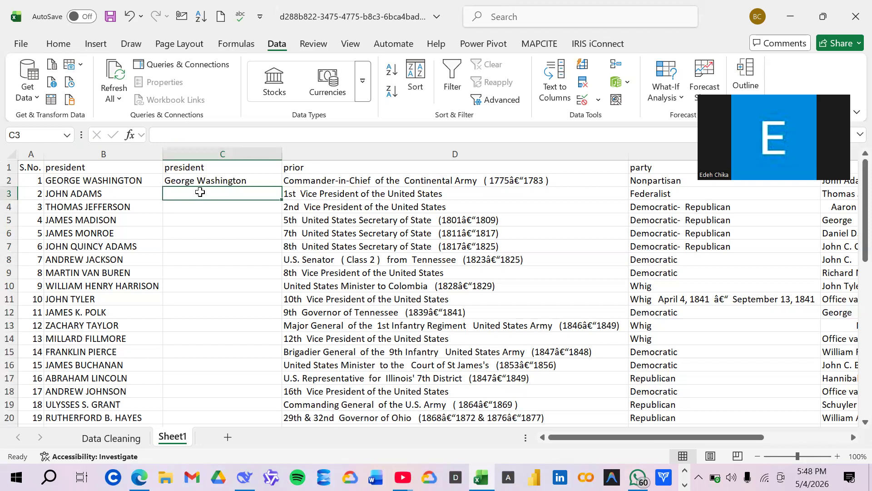
- Enter the formula =TRIM(PROPER(B3)) in C3 to clean the second president's name
text(=)
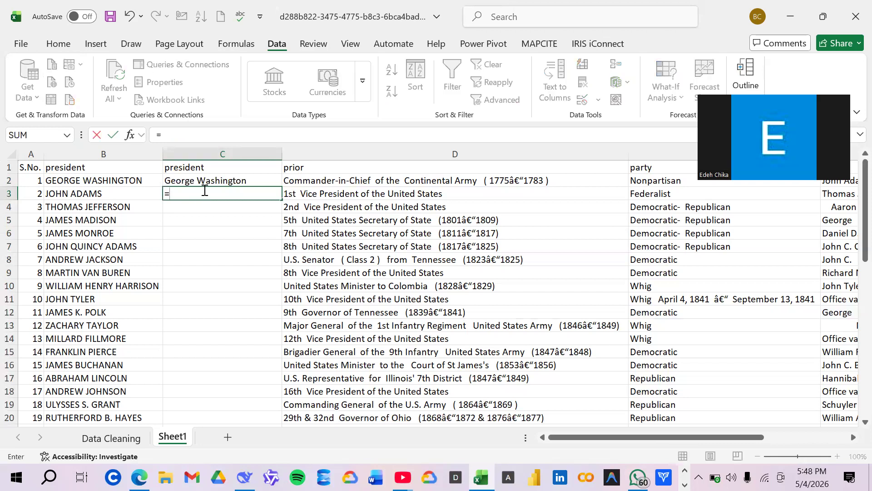
text(trim)
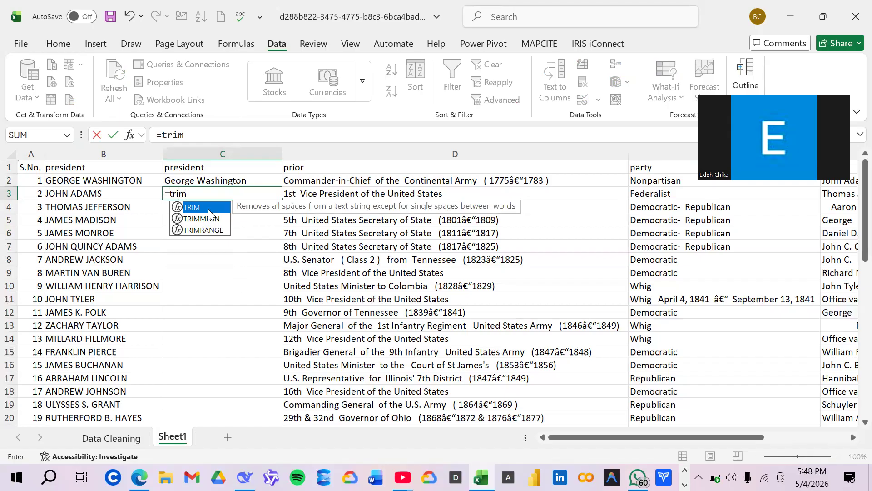
double_click(209, 210)
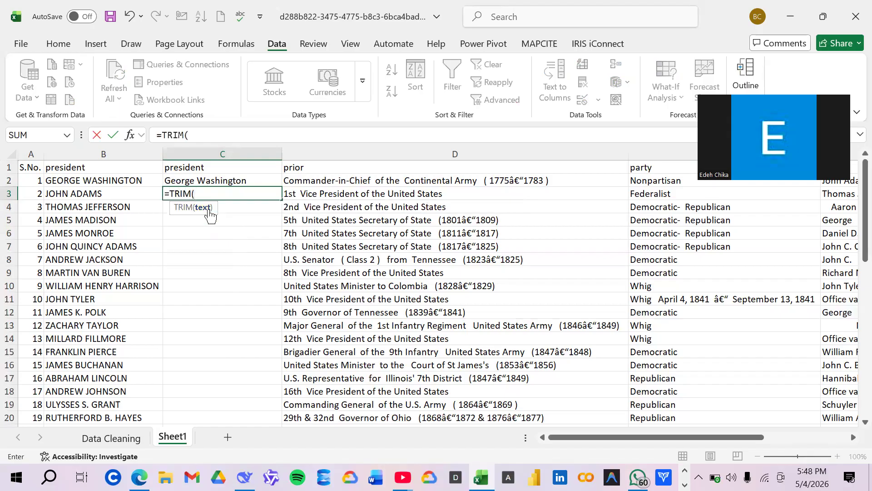
text(proper)
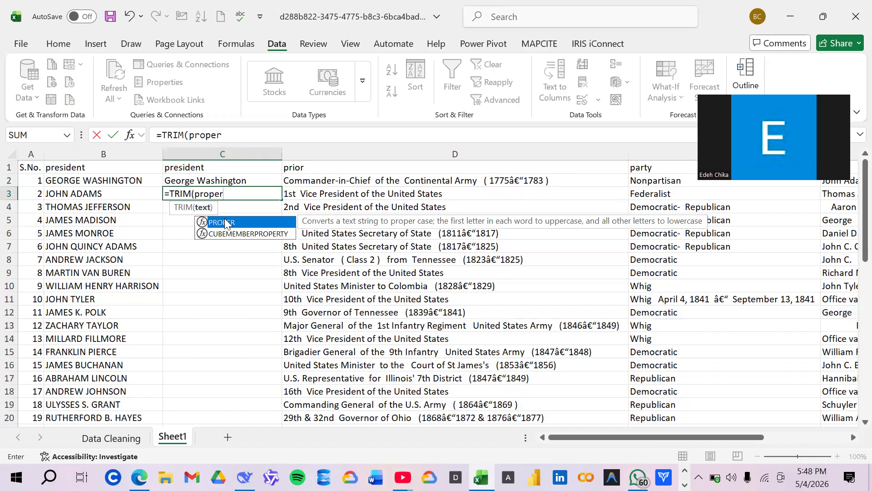
double_click(224, 222)
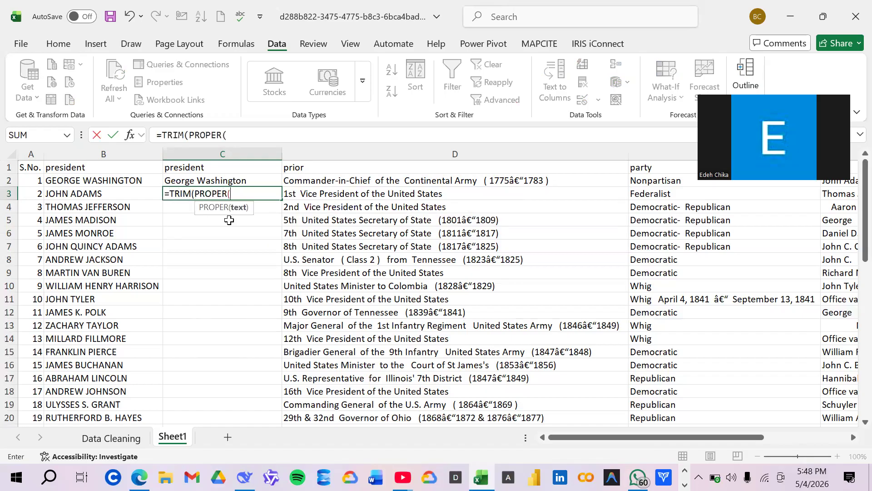
click(98, 195)
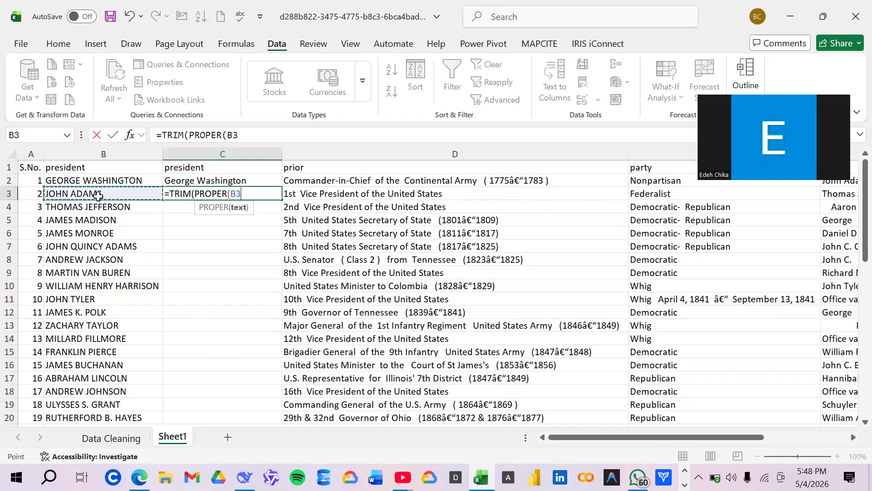
text())
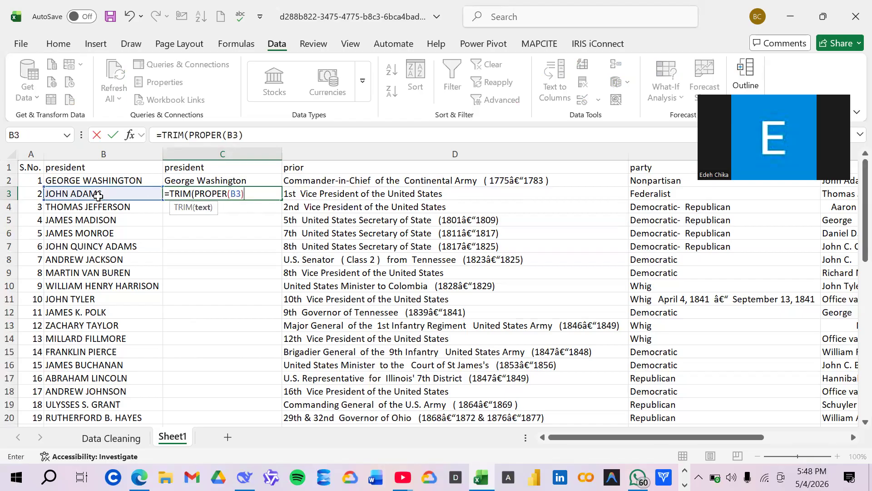
key(Return)
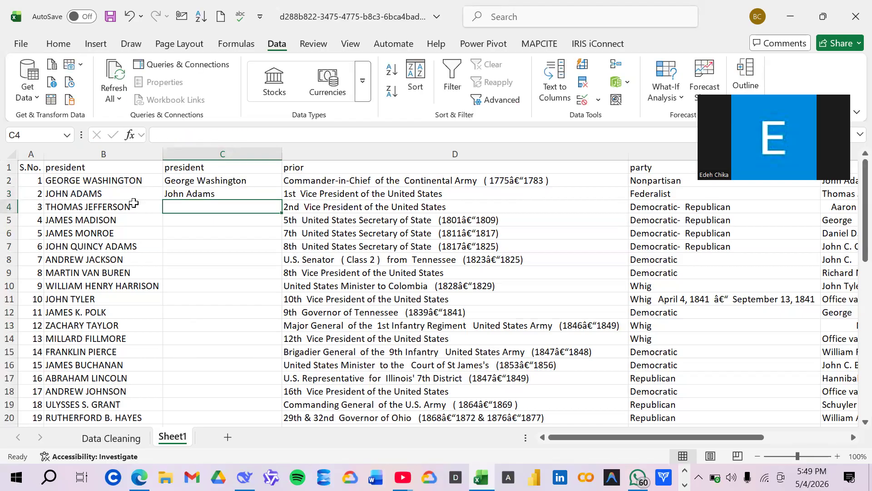
- Enter the formula =TRIM(PROPER(B4)) in C4 to clean the third president's name
text(=troi)
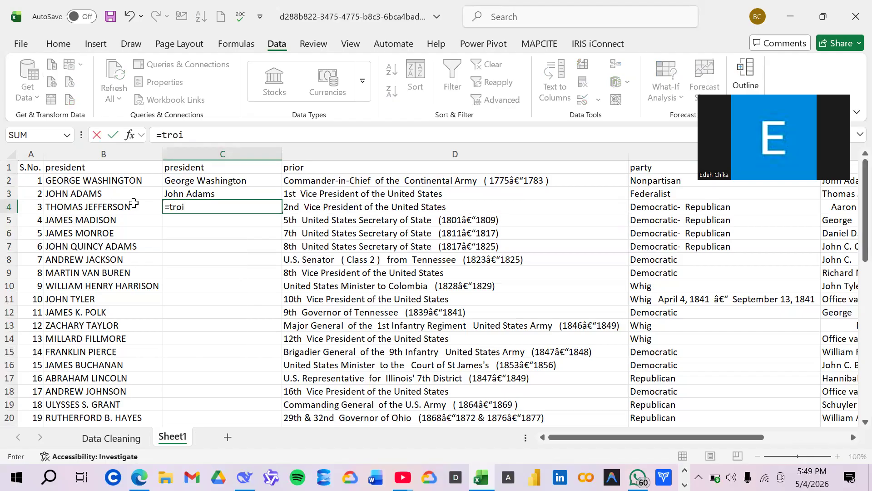
text(m)
key(BackSpace)
key(BackSpace)
key(BackSpace)
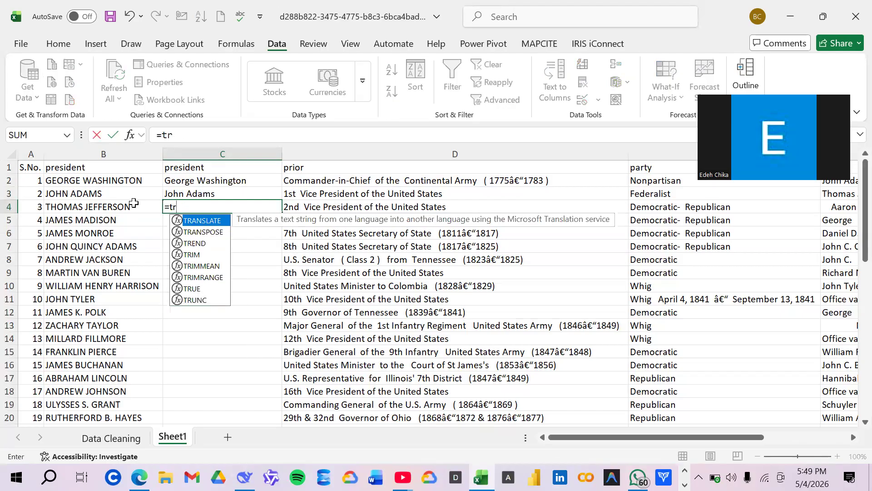
text(o)
key(BackSpace)
text(i)
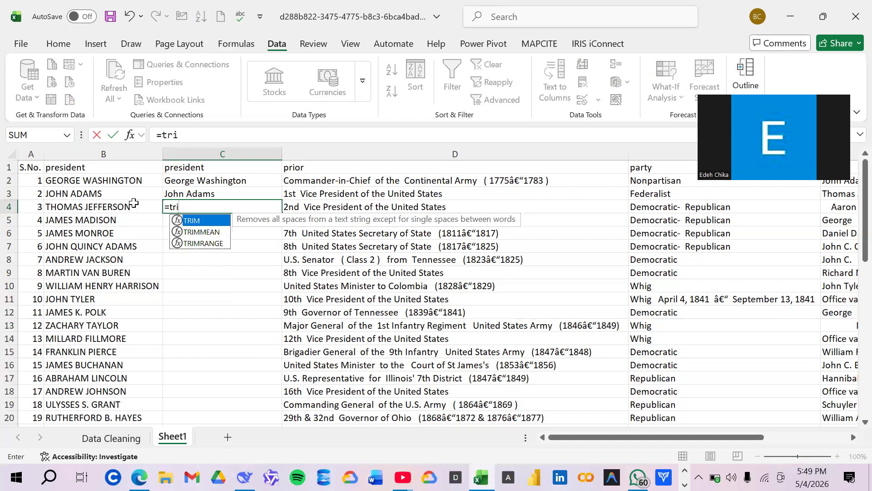
double_click(209, 220)
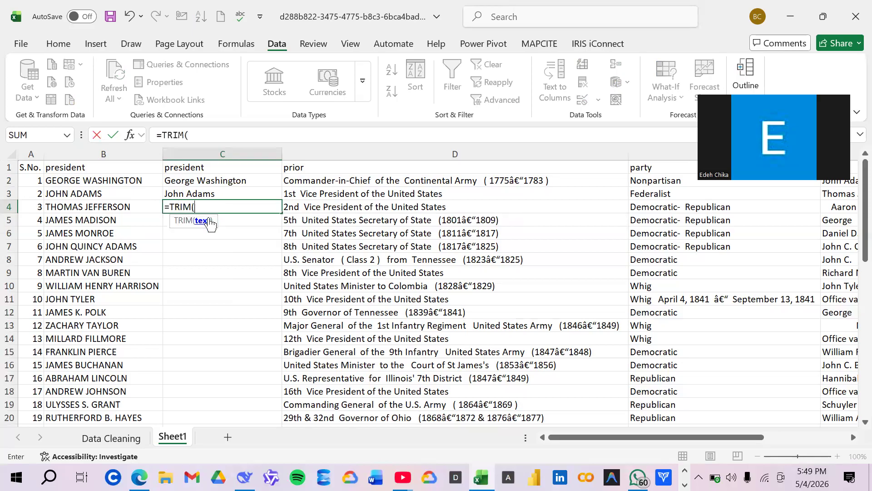
text(proper)
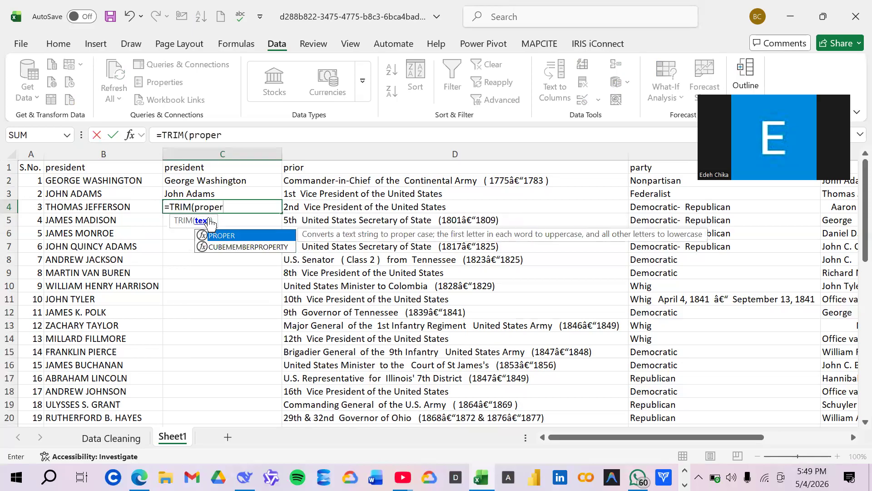
double_click(253, 232)
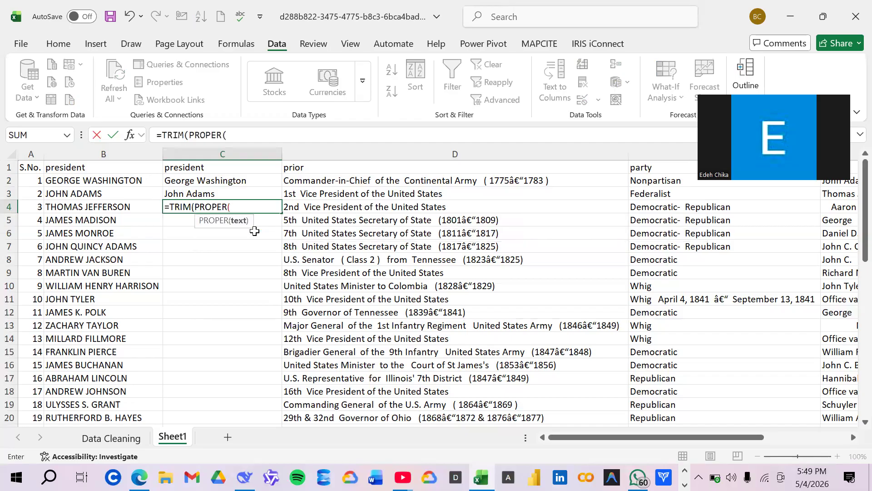
click(136, 209)
text()))
key(Return)
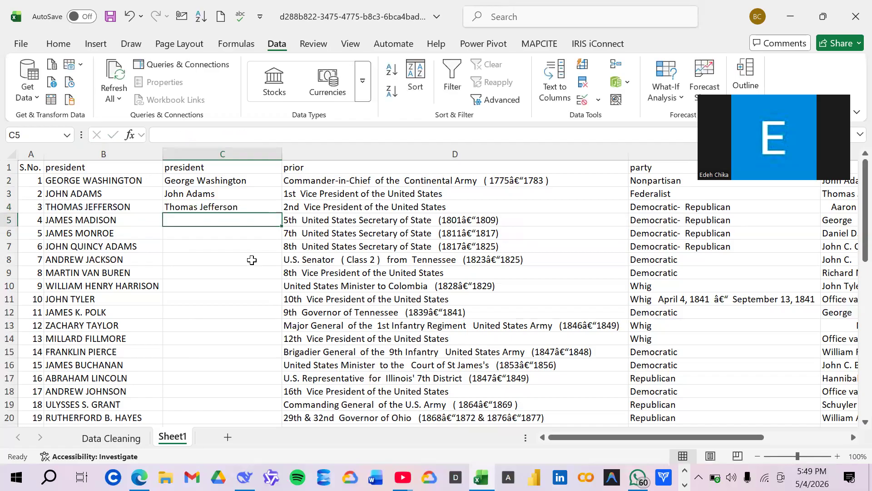
- Fill the TRIM and PROPER formula from C3 down to C47 to clean all remaining president names
click(236, 181)
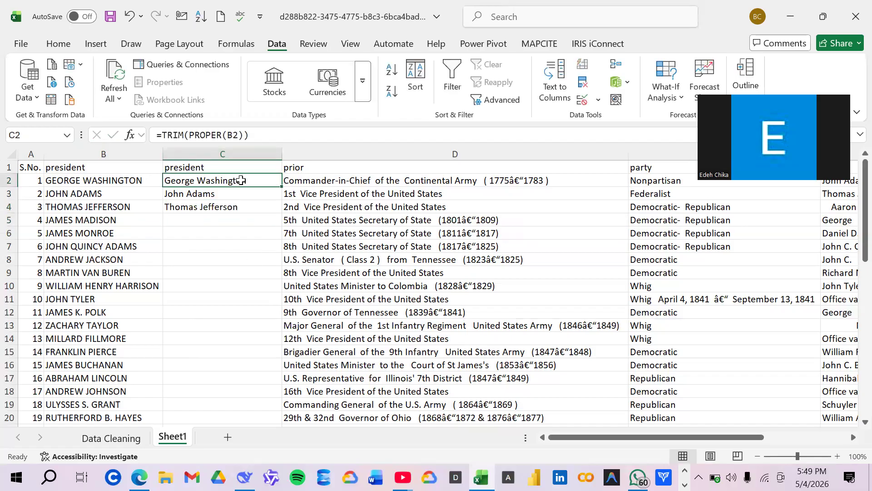
click(276, 193)
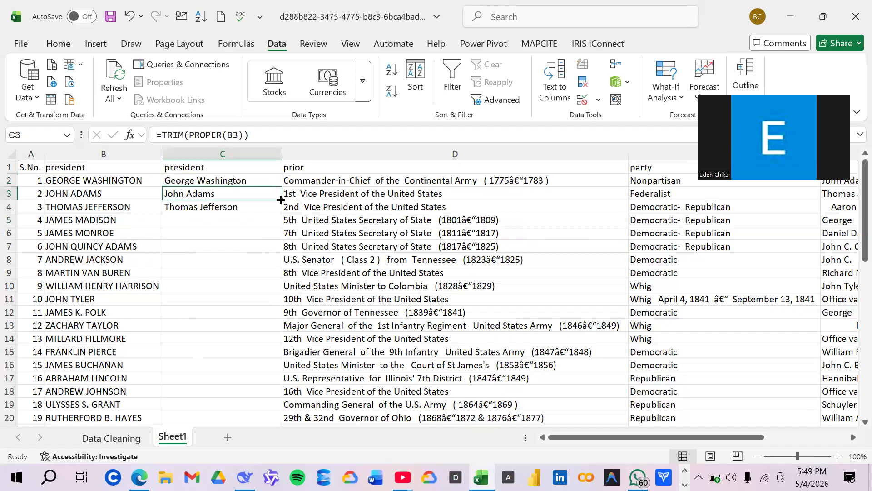
key(shift+Down)
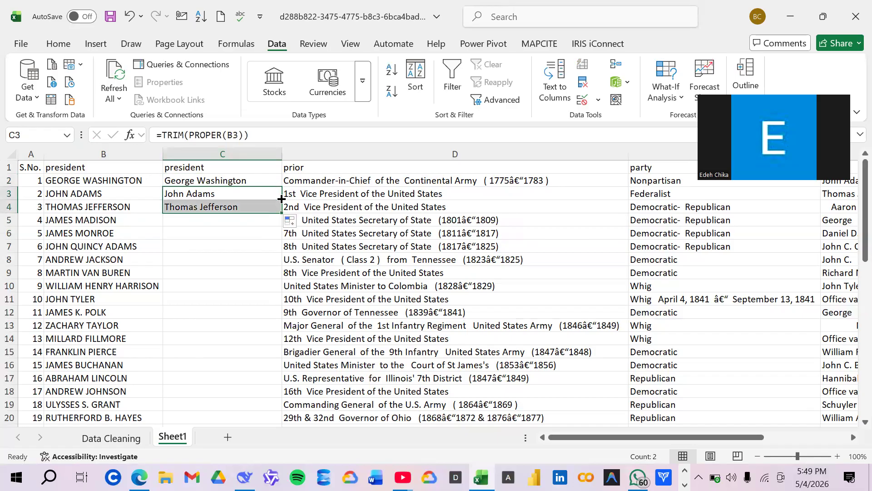
click(249, 234)
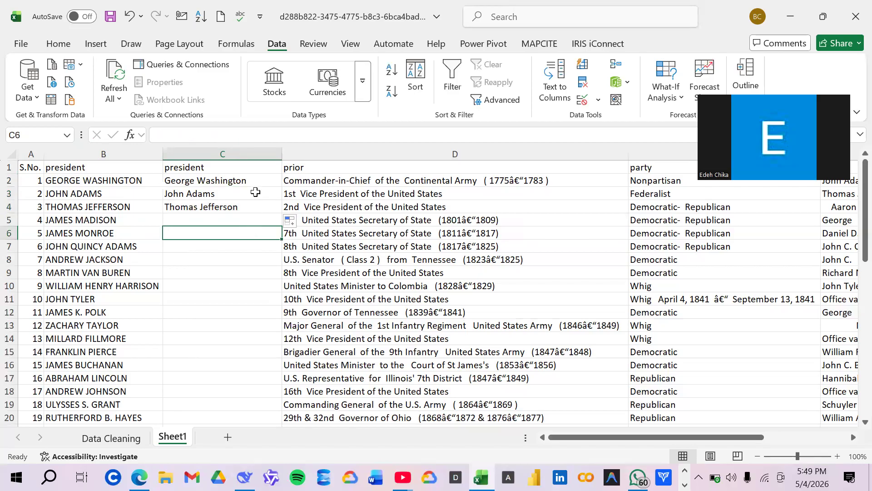
click(256, 192)
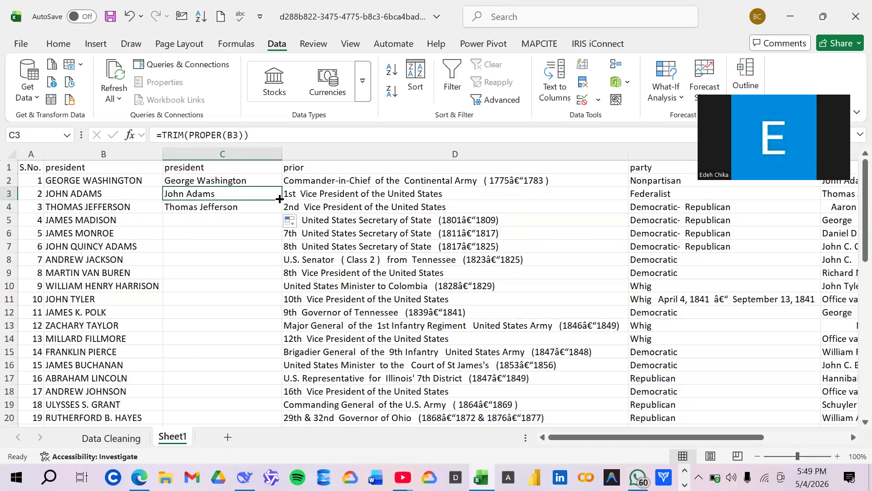
drag(280, 199, 224, 394)
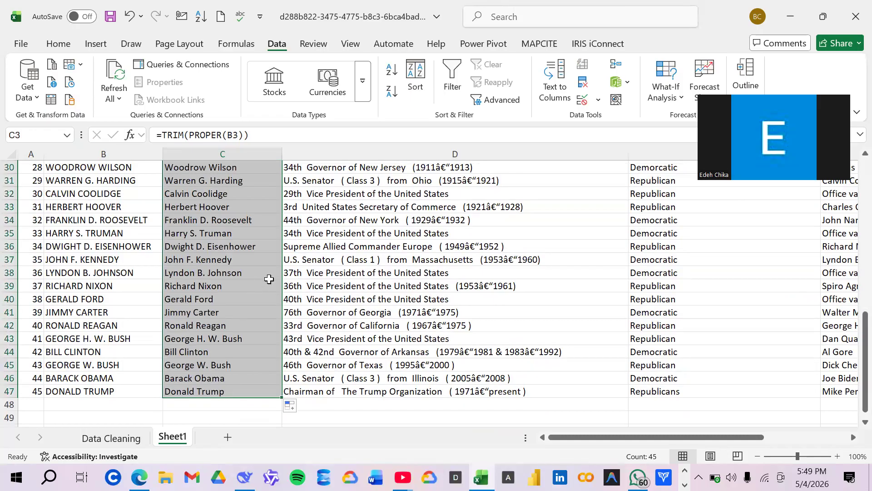
scroll(273, 277, up, 10)
click(291, 246)
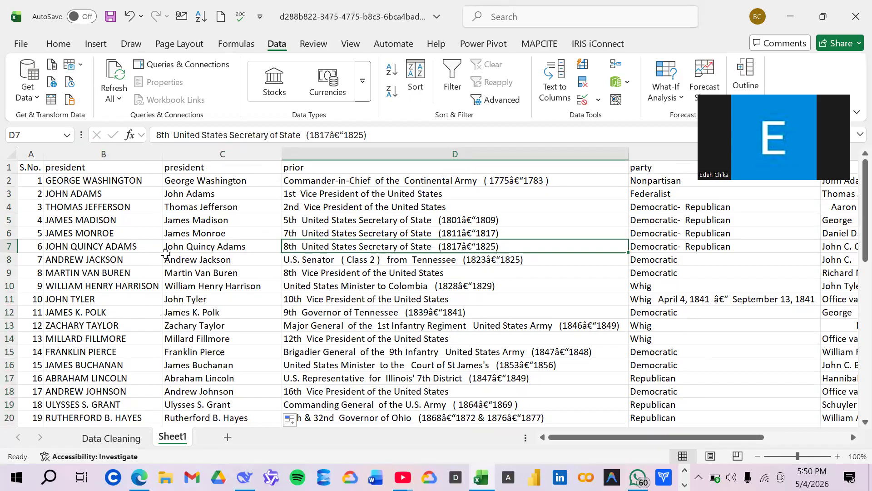
- Try to delete the original uppercase president column B and undo the deletion
click(121, 155)
right_click(122, 155)
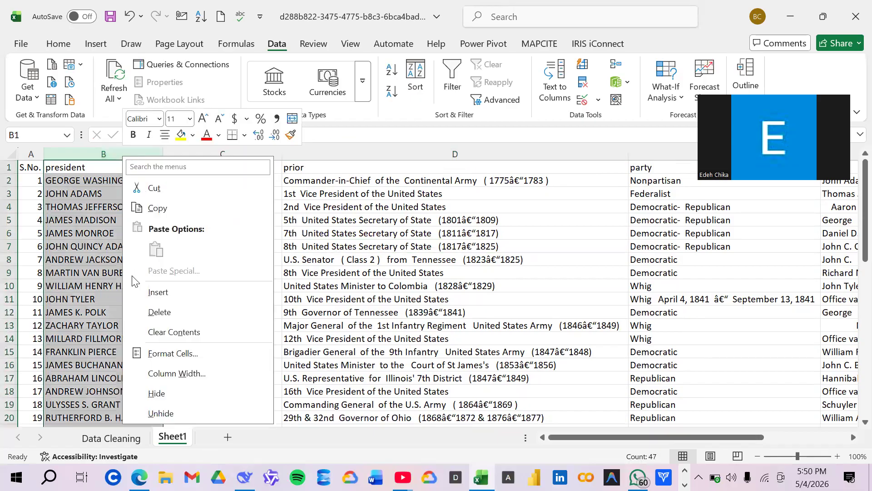
click(169, 313)
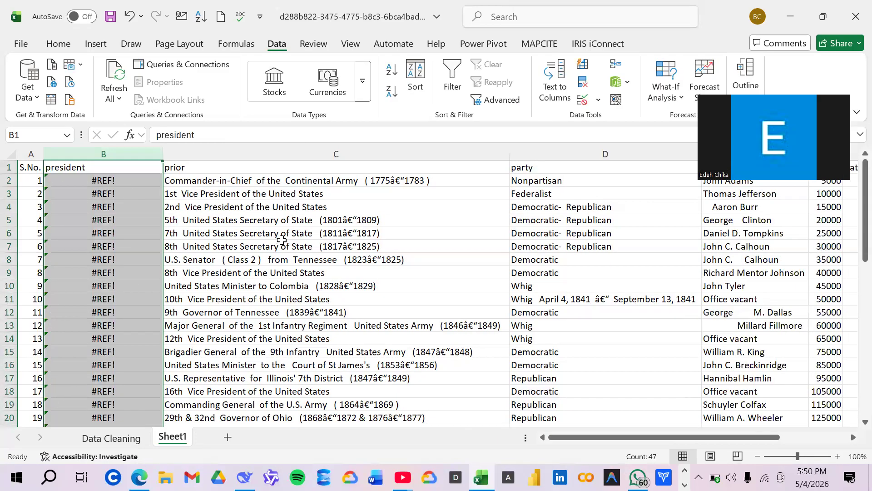
key(ctrl+z)
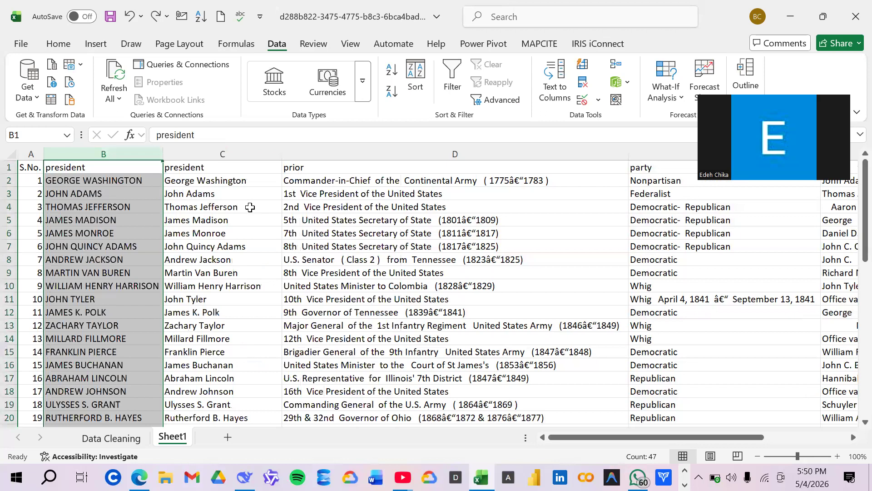
- Copy the cleaned president column C and paste it as values only over the original president column B
click(236, 155)
right_click(231, 157)
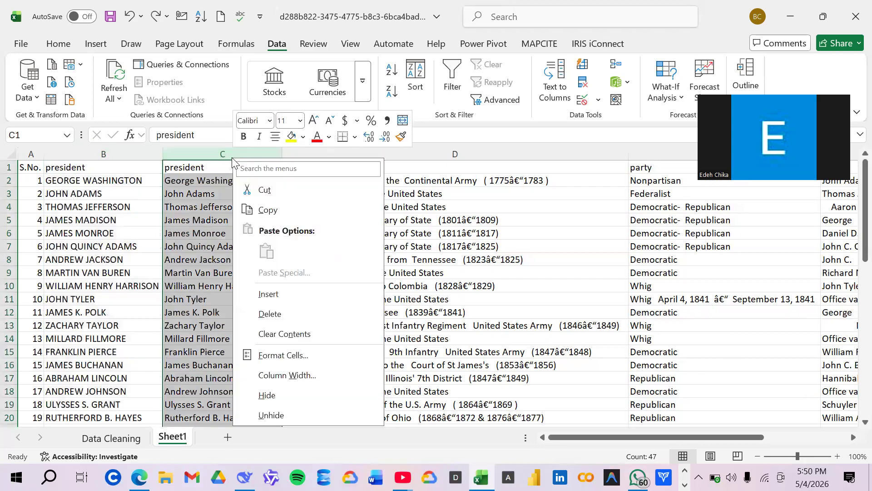
click(276, 209)
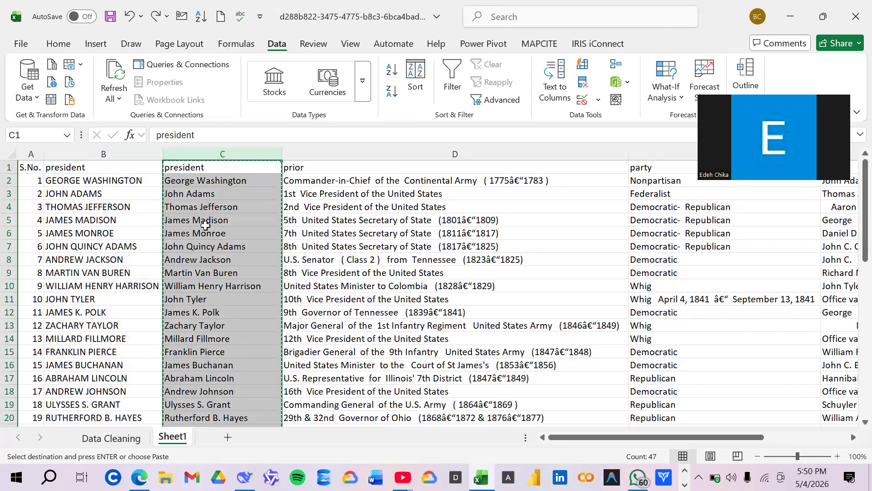
click(108, 153)
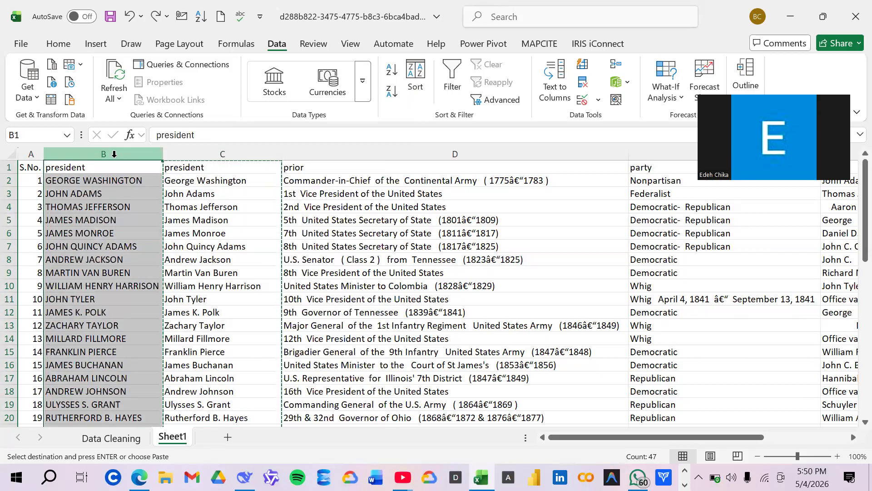
right_click(116, 160)
click(172, 257)
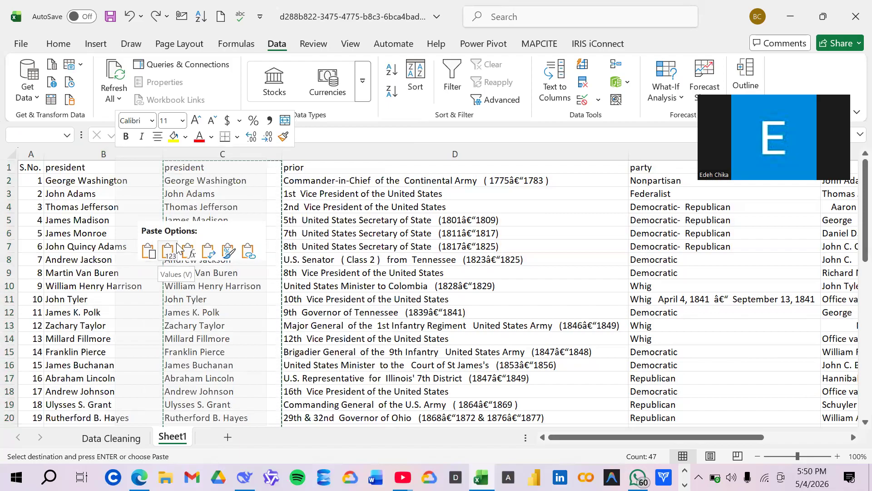
click(172, 249)
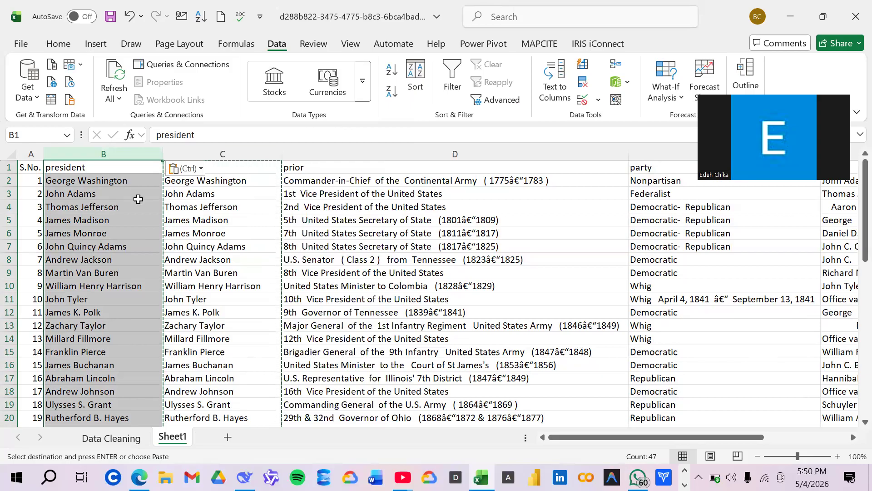
- Try hiding the helper president column C and undo it
click(172, 216)
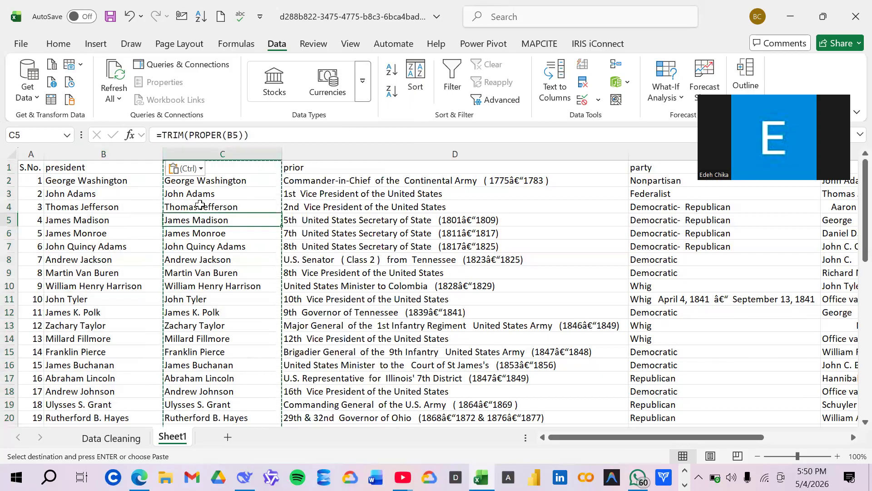
right_click(253, 153)
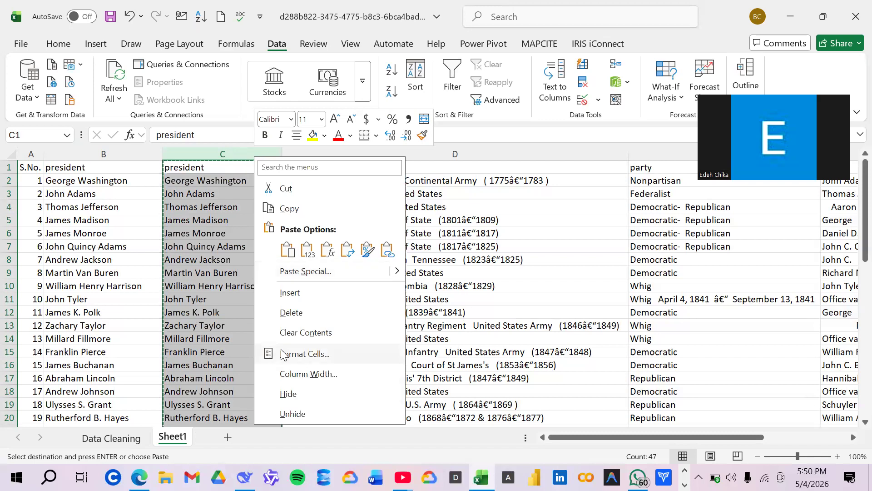
click(306, 392)
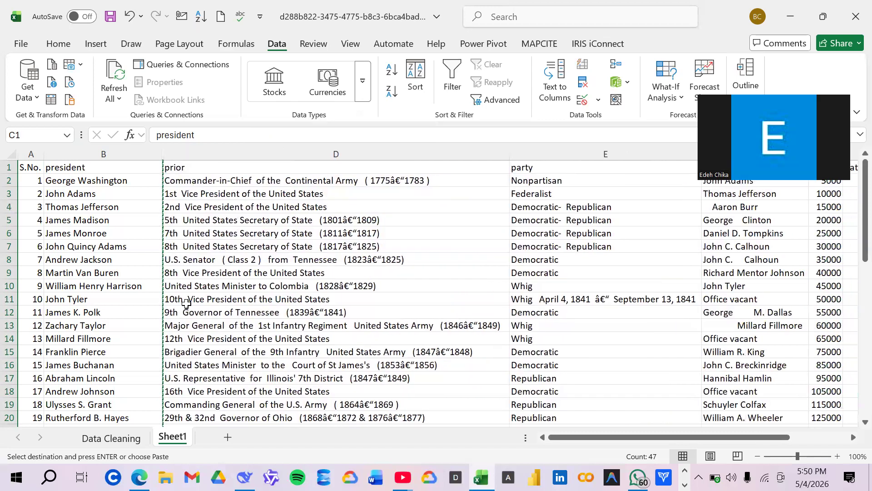
key(ctrl+z)
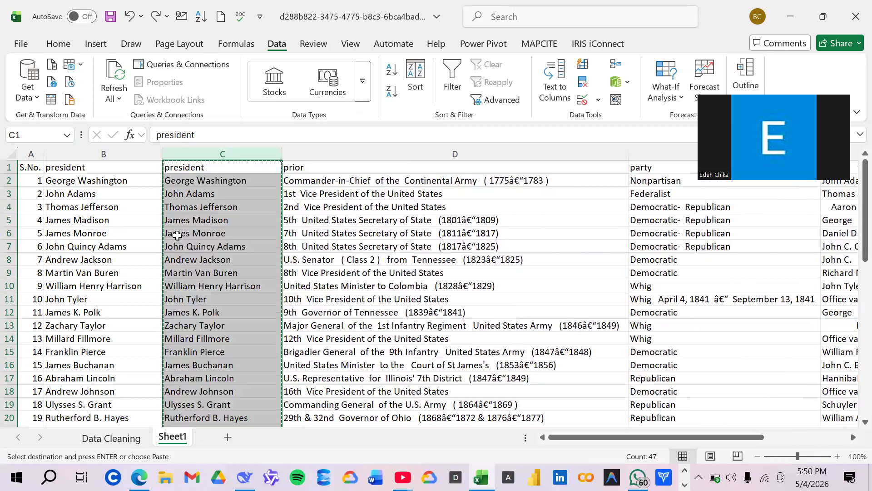
- Delete the helper president column C and check the cleaned names in column B down the sheet
right_click(241, 149)
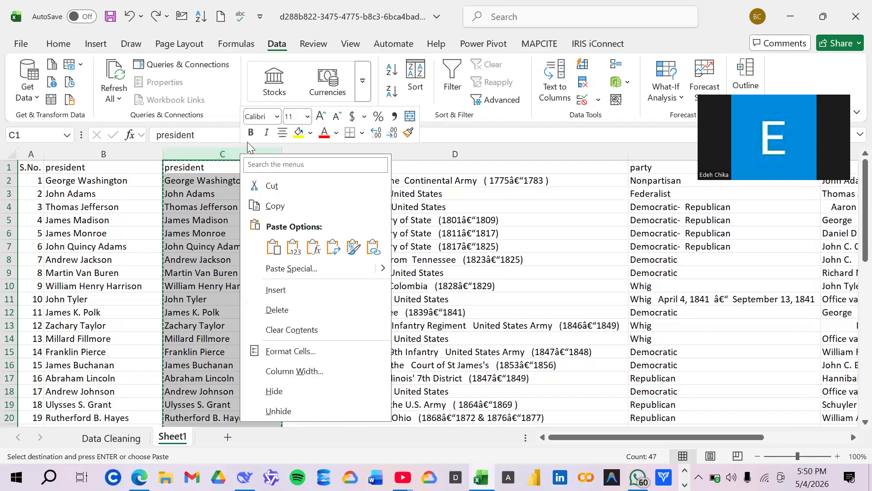
click(296, 314)
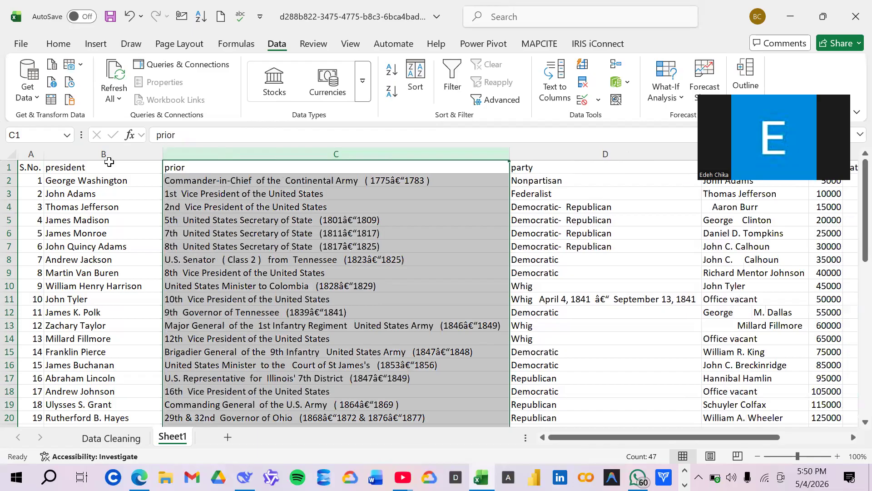
scroll(93, 227, down, 8)
scroll(94, 227, down, 7)
scroll(94, 228, up, 14)
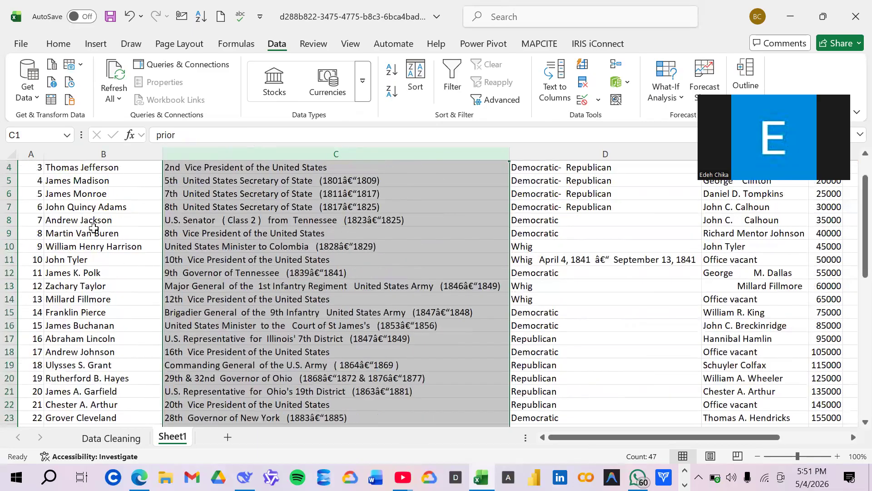
scroll(94, 227, up, 1)
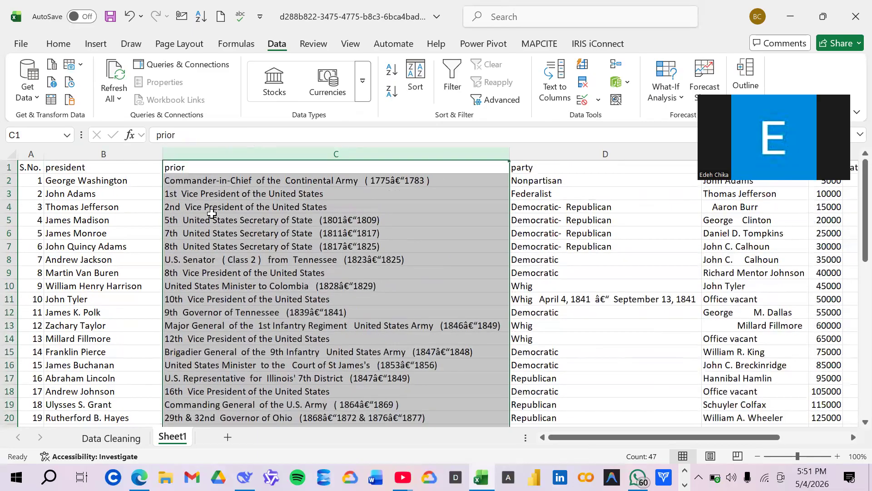
- Insert an empty column between the prior and party columns and delete it again
click(251, 170)
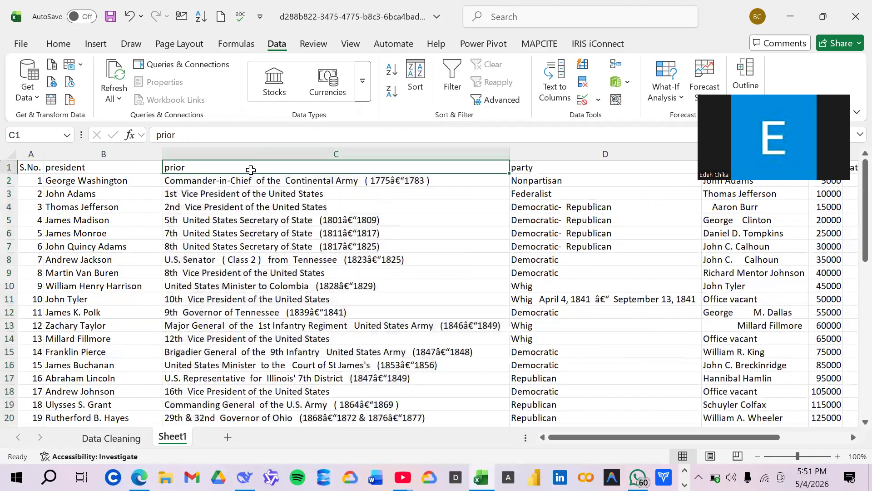
click(532, 155)
right_click(534, 158)
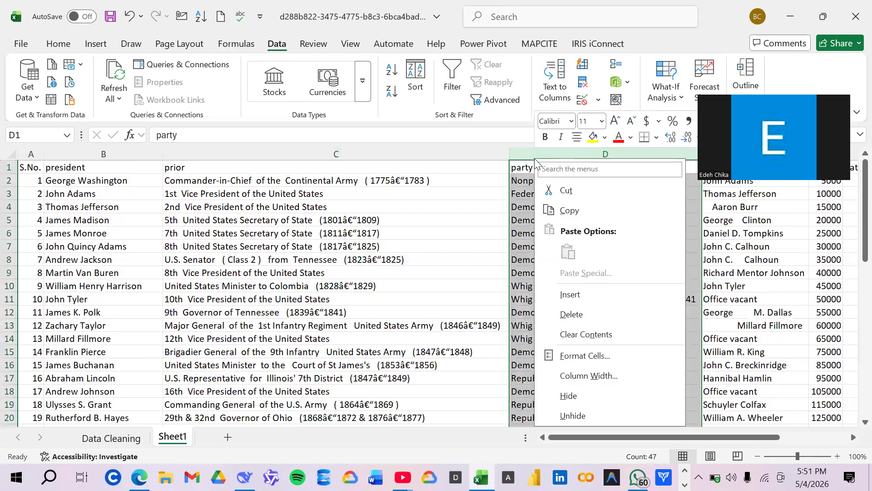
click(564, 294)
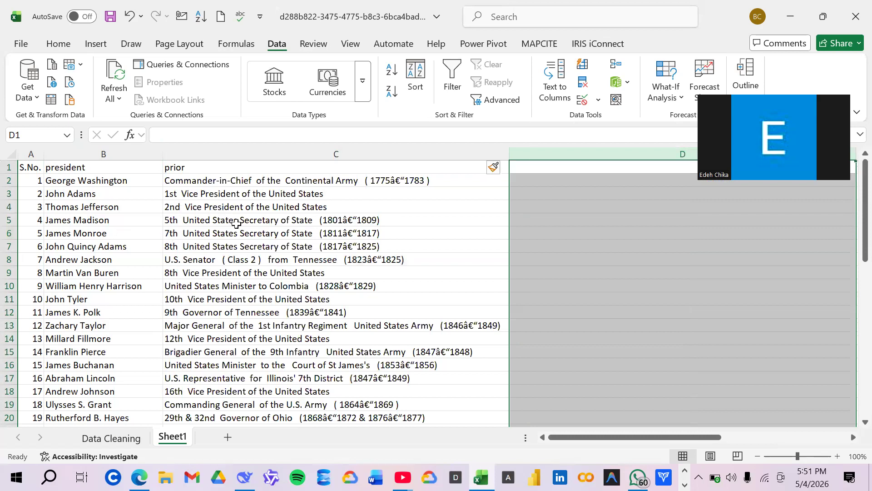
scroll(237, 223, down, 1)
scroll(237, 223, down, 5)
scroll(239, 207, up, 6)
click(395, 181)
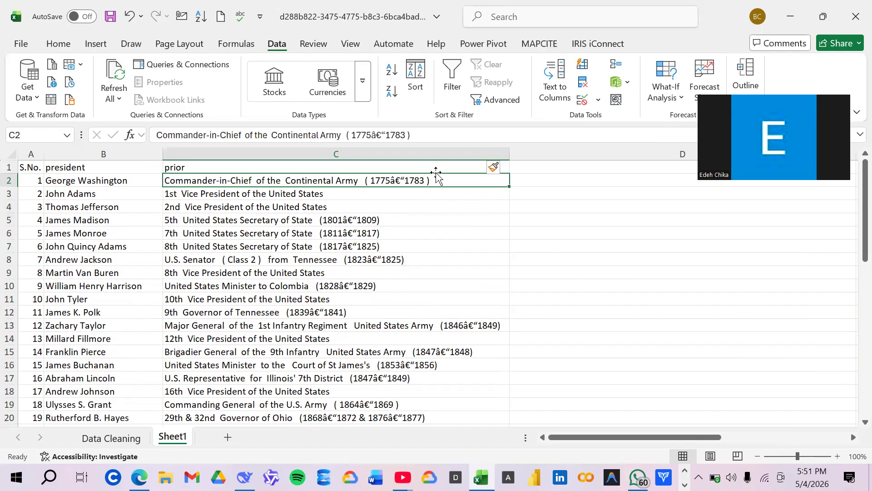
click(624, 154)
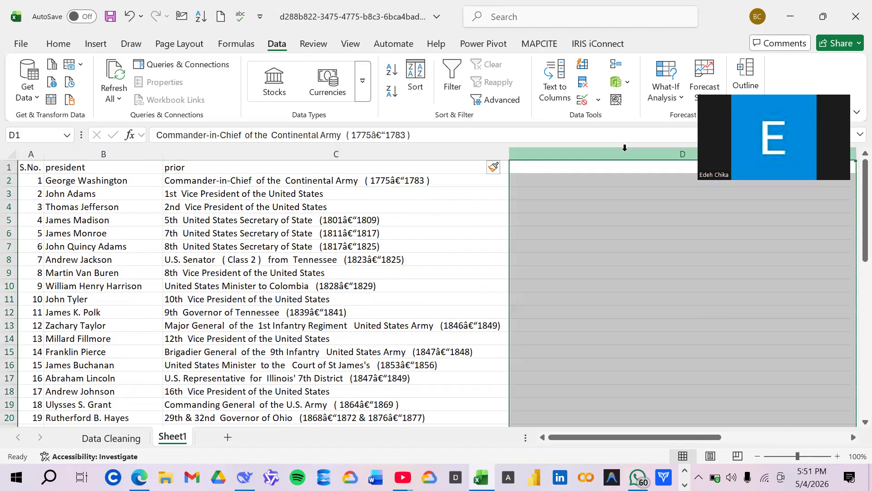
right_click(626, 154)
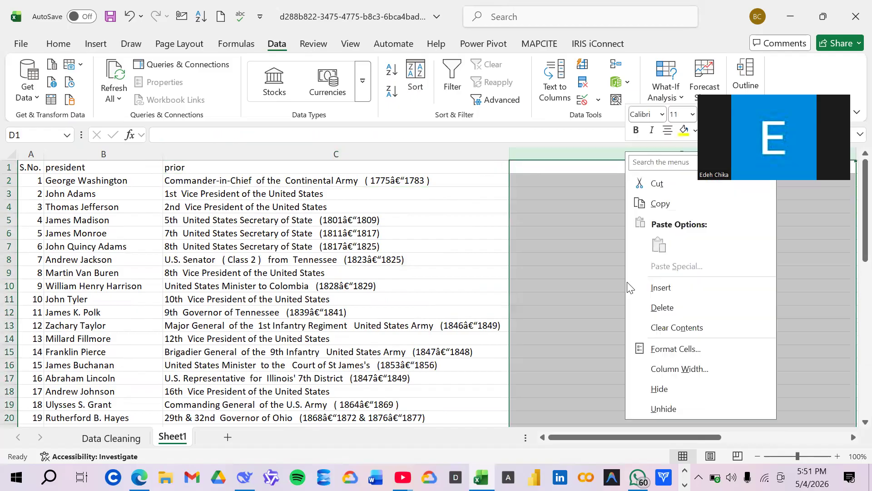
click(664, 308)
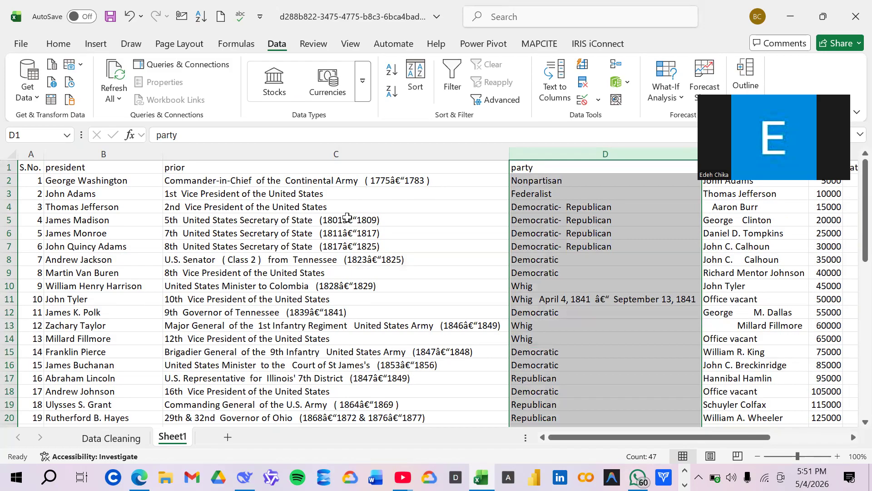
- Copy the garbled characters â€“ between the years 1775 and 1783 from the prior text in C2
key(ctrl+h)
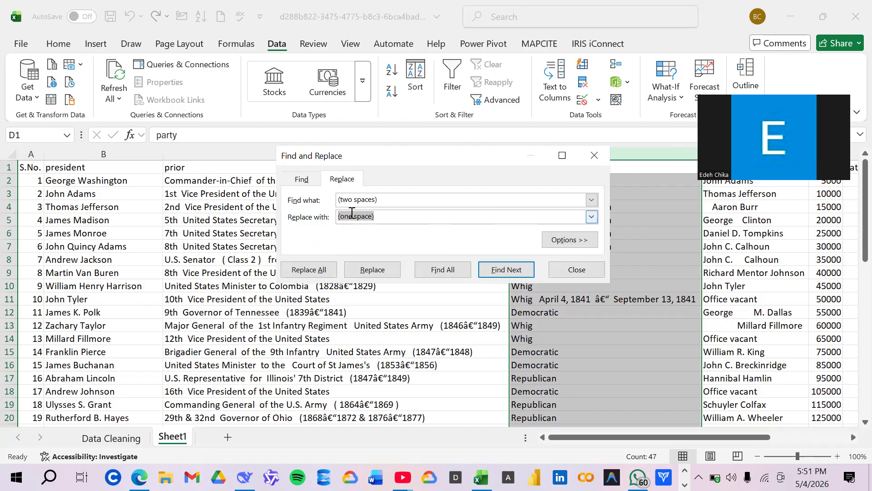
click(595, 156)
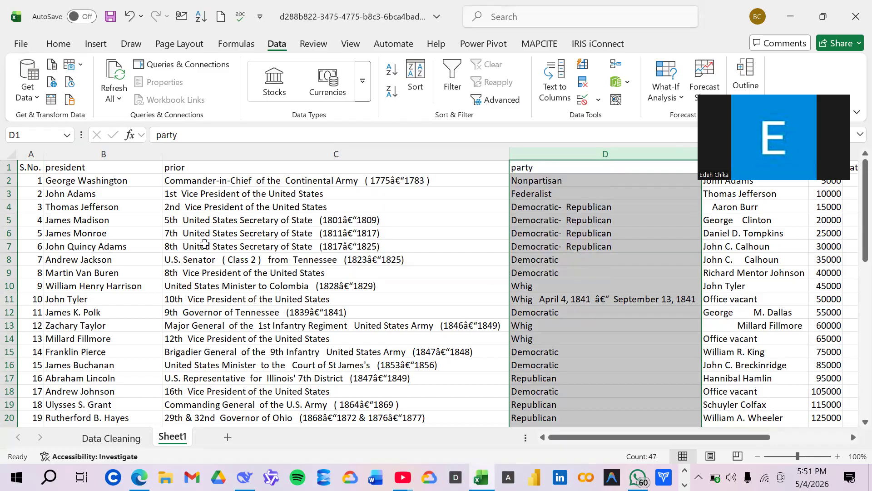
click(392, 181)
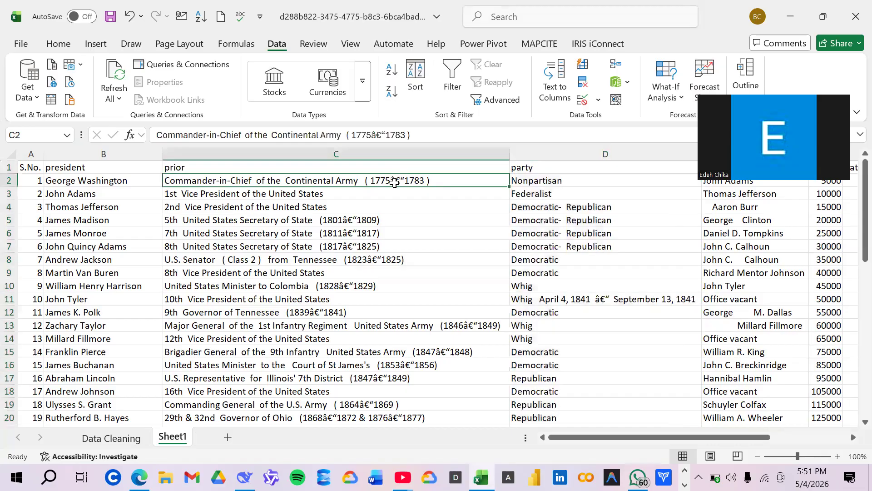
mouse_move(372, 134)
mouse_down()
mouse_move(385, 135)
mouse_move(376, 136)
mouse_up()
right_click(376, 136)
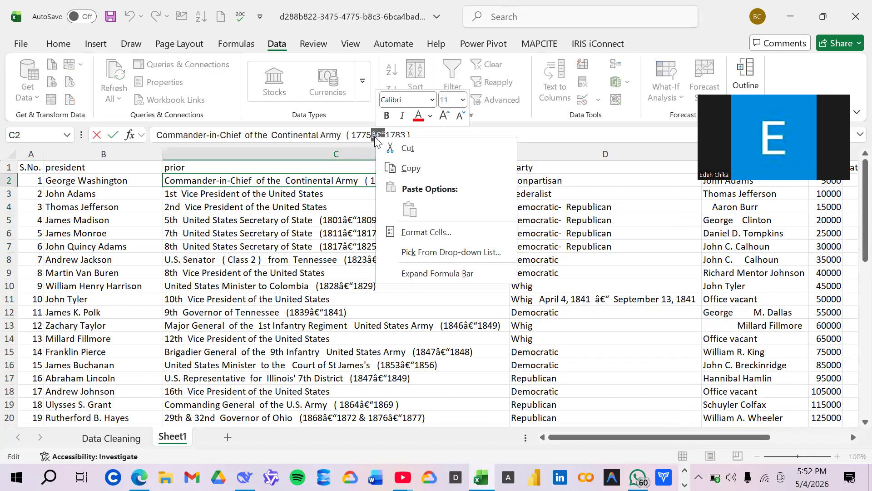
click(415, 169)
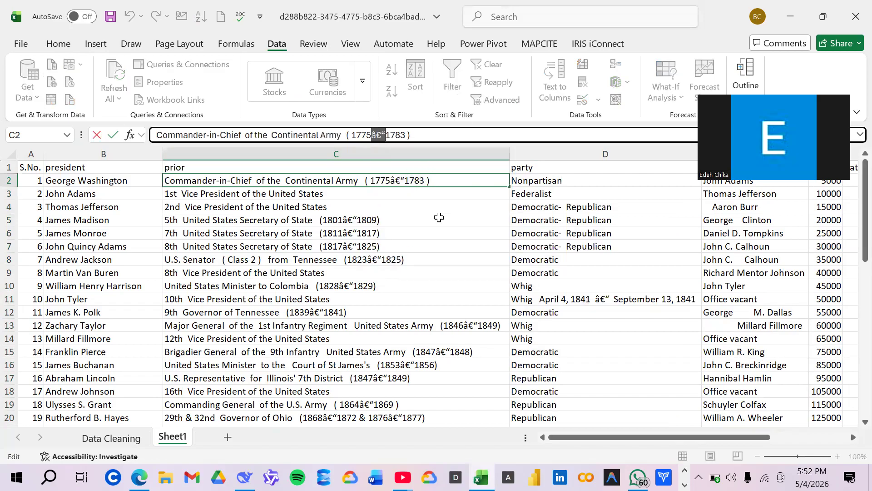
- Replace every occurrence of the garbled characters â€“ with a hyphen (-) across the sheet
click(455, 196)
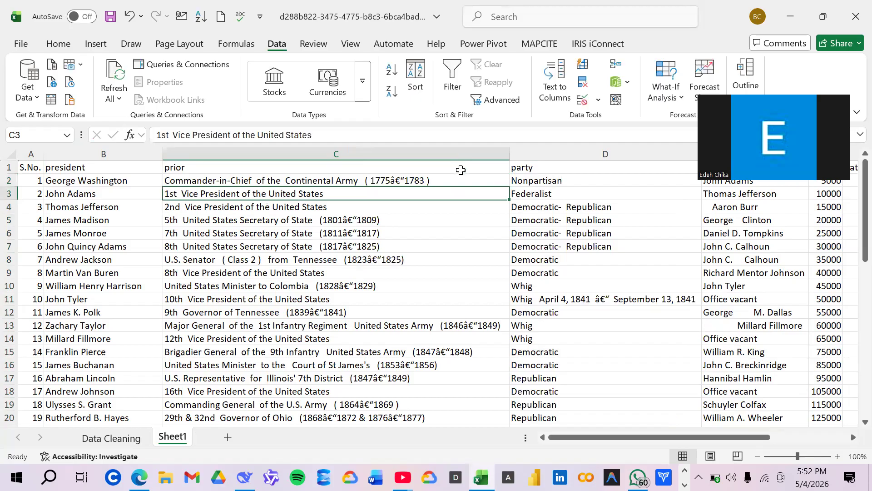
click(466, 176)
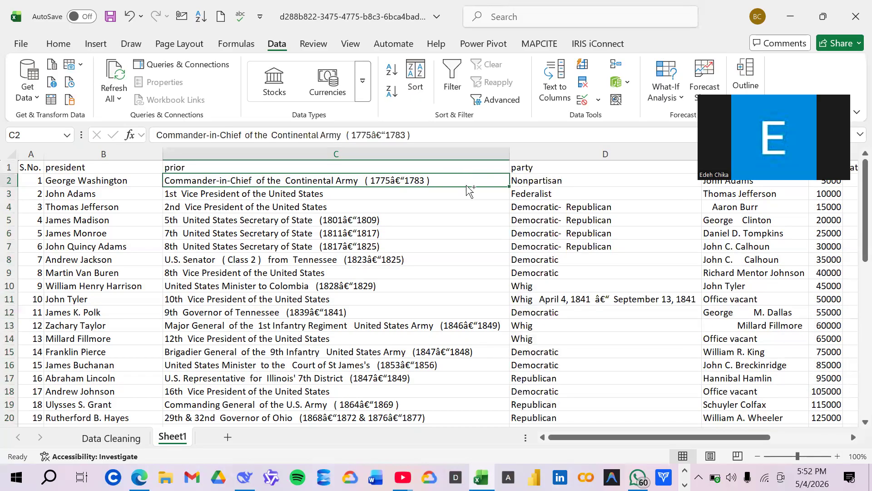
key(ctrl+h)
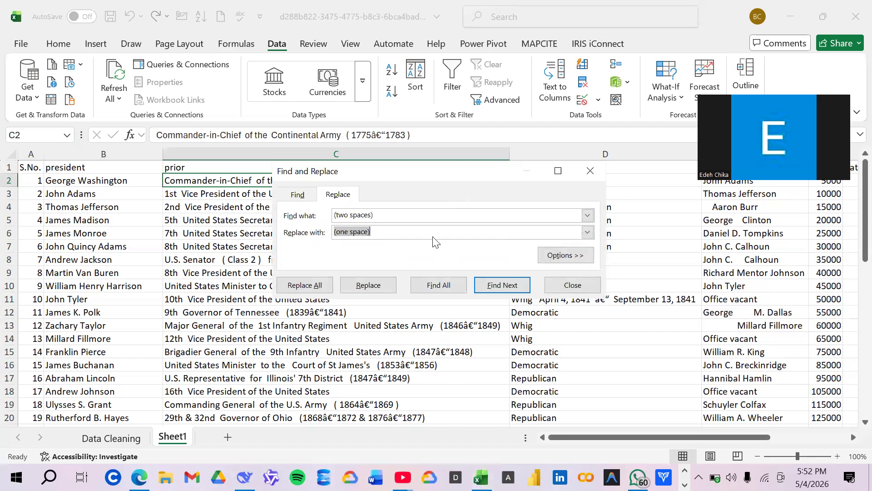
drag(428, 211, 317, 215)
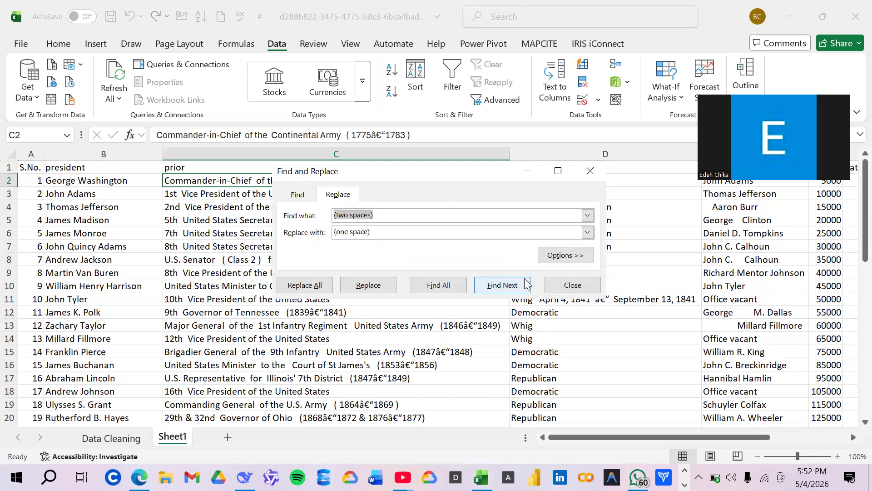
key(BackSpace)
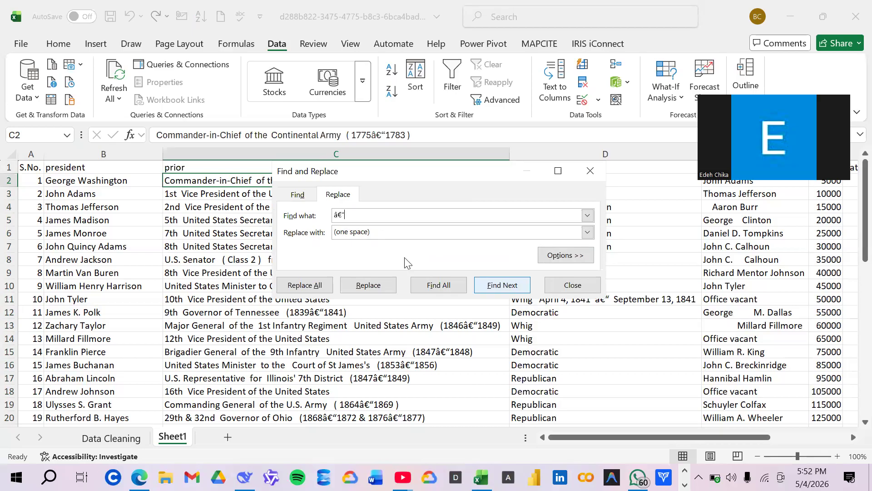
click(350, 233)
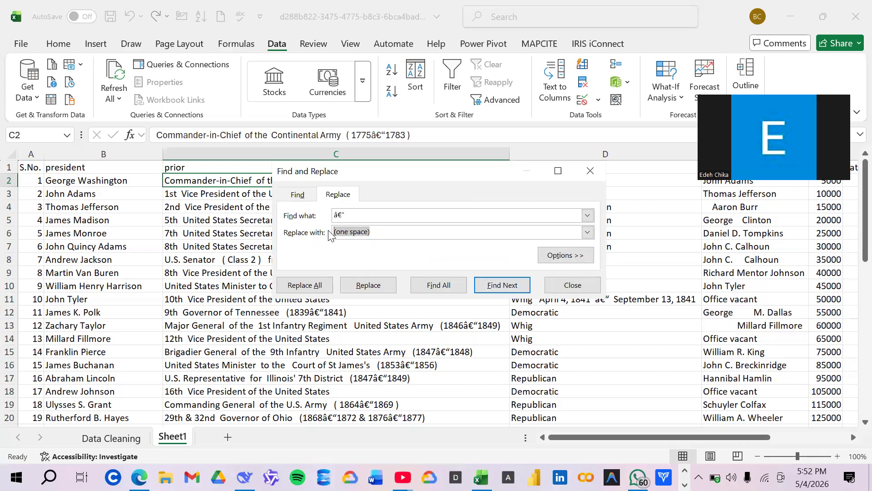
key(BackSpace)
click(304, 285)
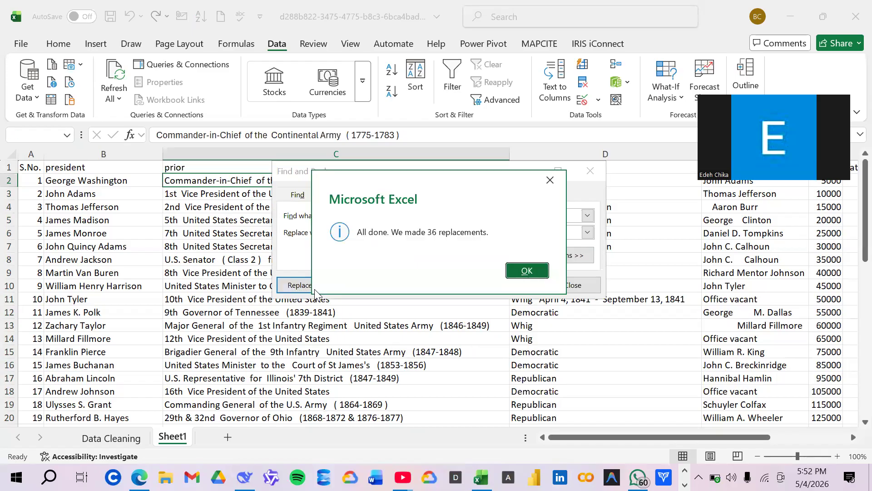
click(543, 272)
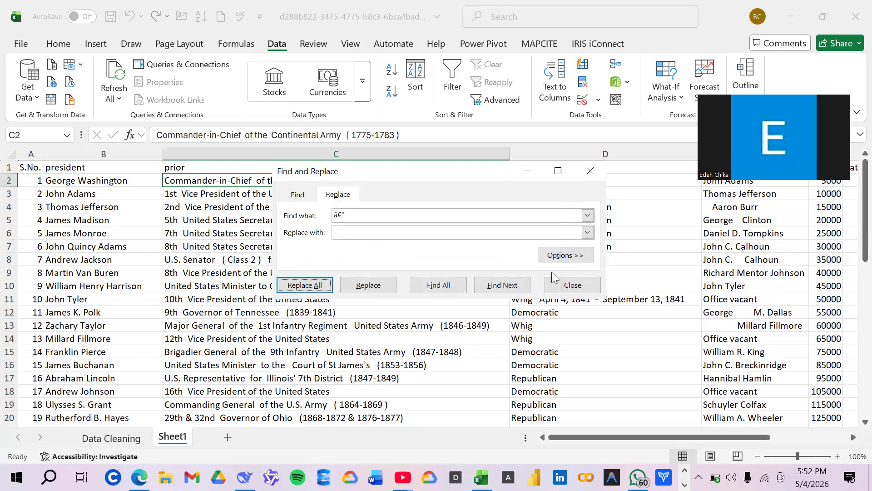
click(586, 176)
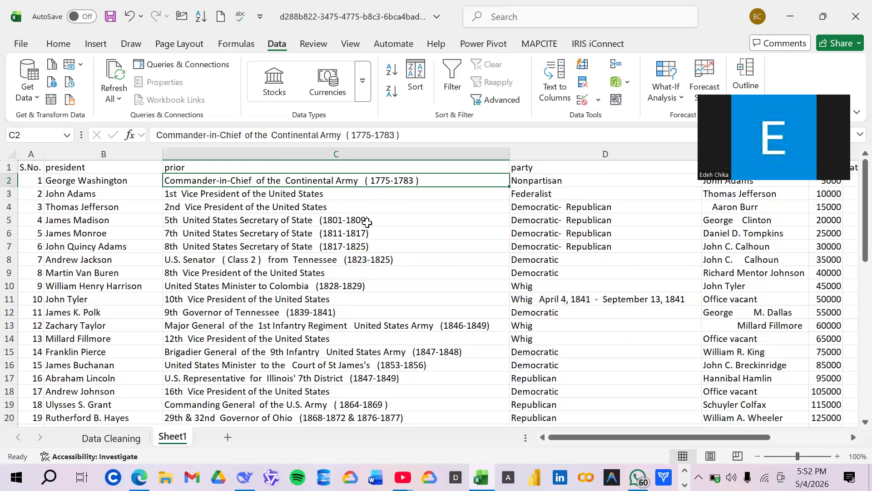
- Check the year ranges in the prior column from the first to the last president record
scroll(377, 218, down, 4)
scroll(382, 258, up, 1)
scroll(377, 273, down, 4)
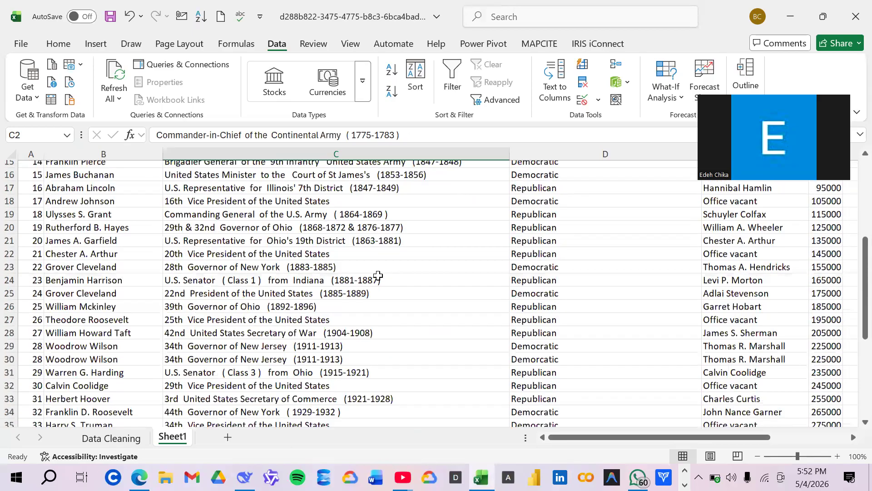
scroll(376, 279, down, 6)
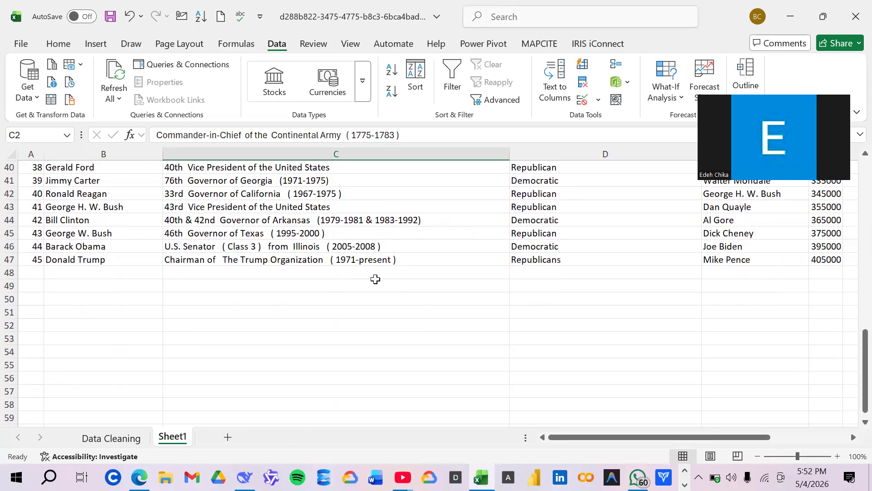
scroll(362, 278, up, 3)
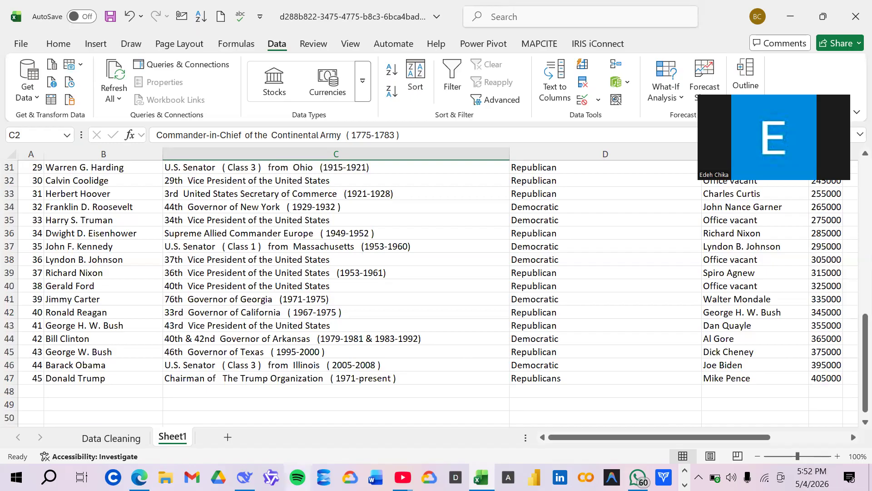
scroll(265, 275, up, 1)
scroll(265, 274, up, 7)
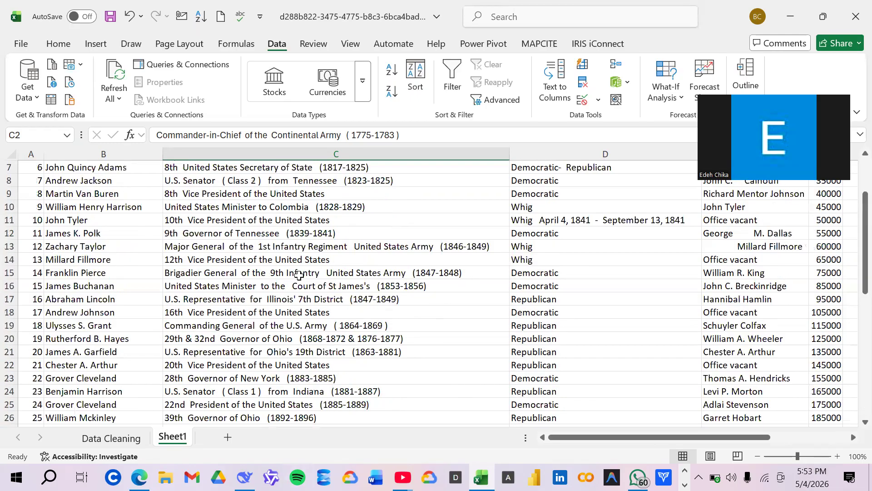
scroll(318, 210, up, 2)
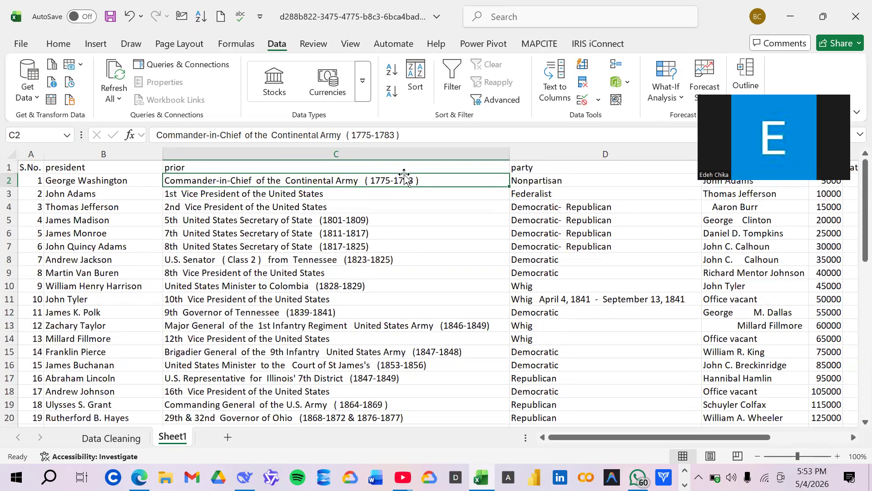
- Insert an empty column between the prior and party columns
click(474, 150)
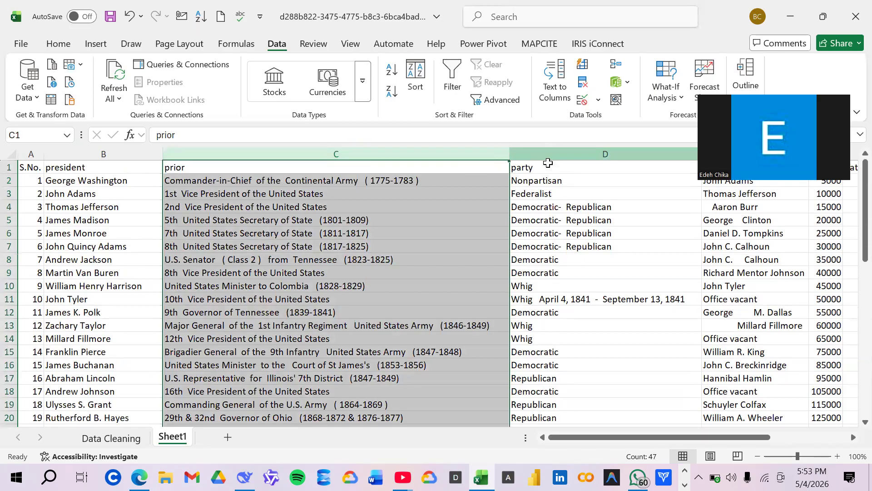
click(555, 150)
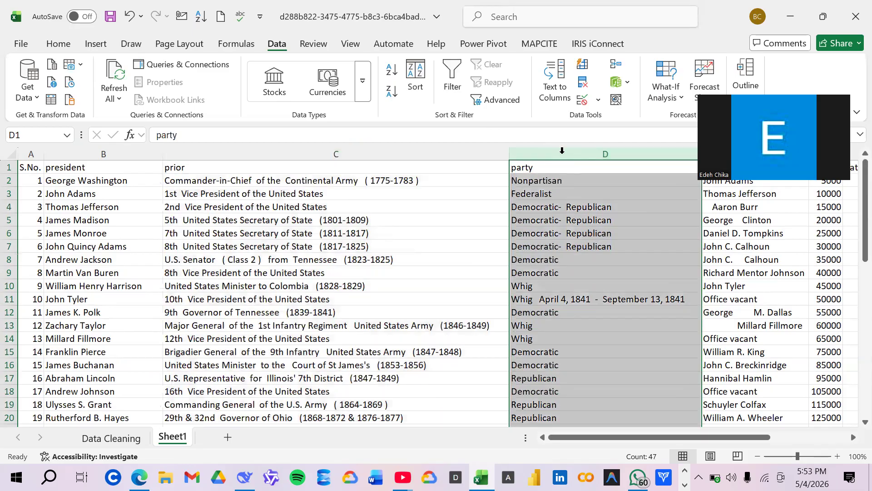
right_click(564, 153)
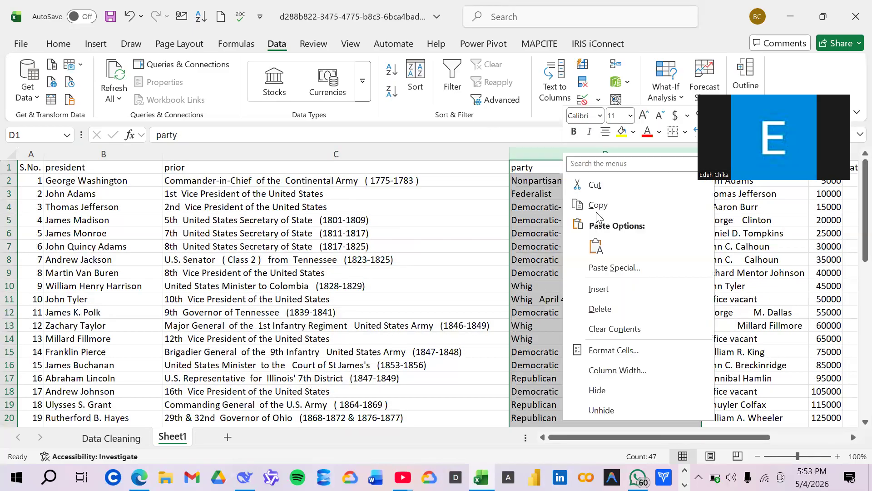
click(599, 290)
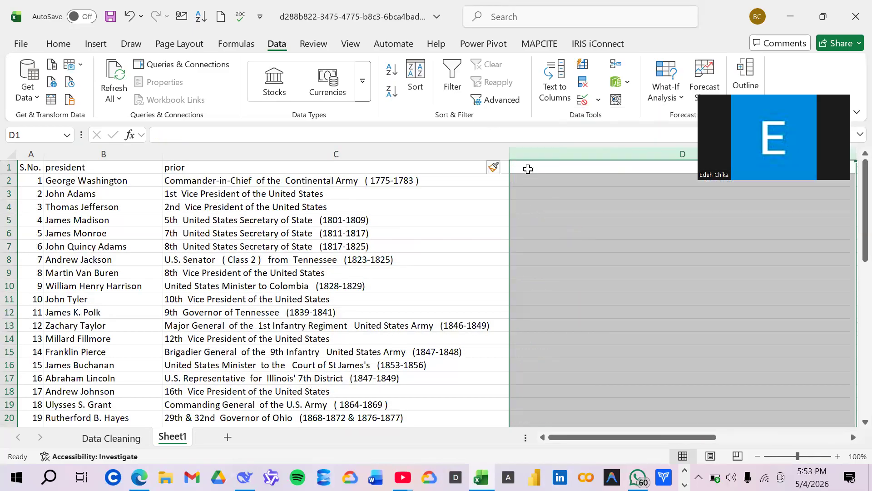
- Copy the prior header from C1 into D1 of the empty helper column
click(255, 166)
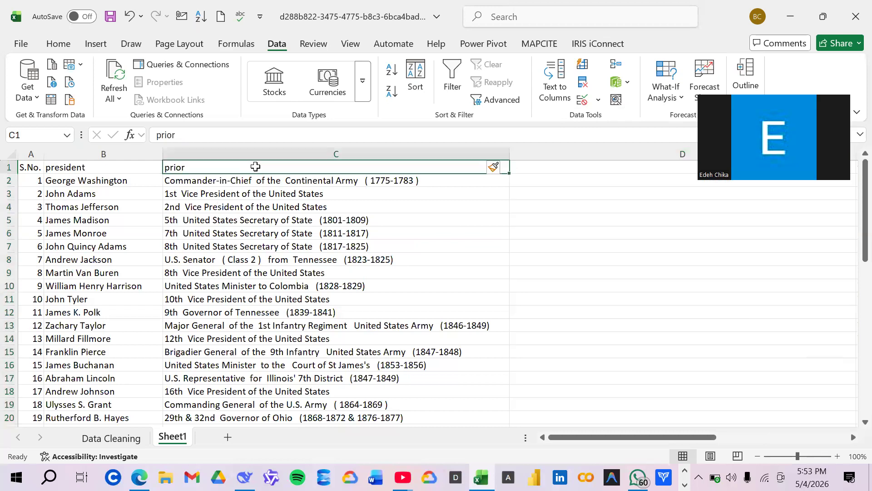
right_click(376, 167)
click(419, 110)
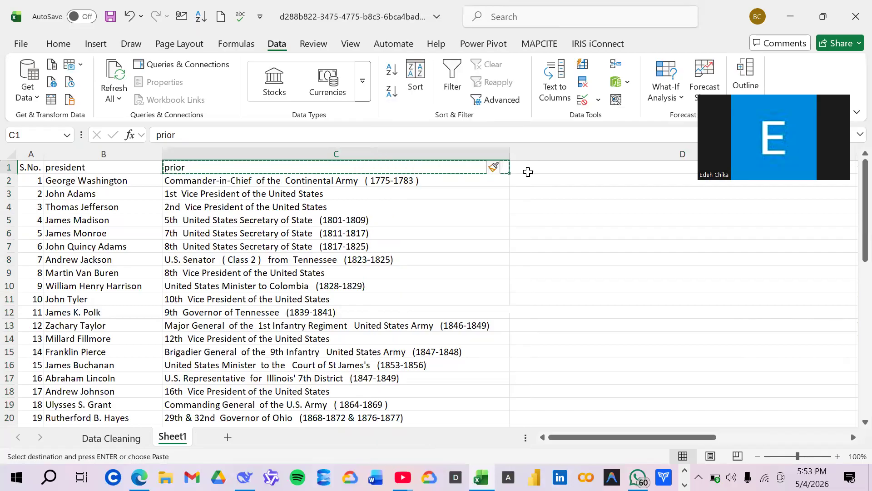
click(528, 171)
right_click(530, 171)
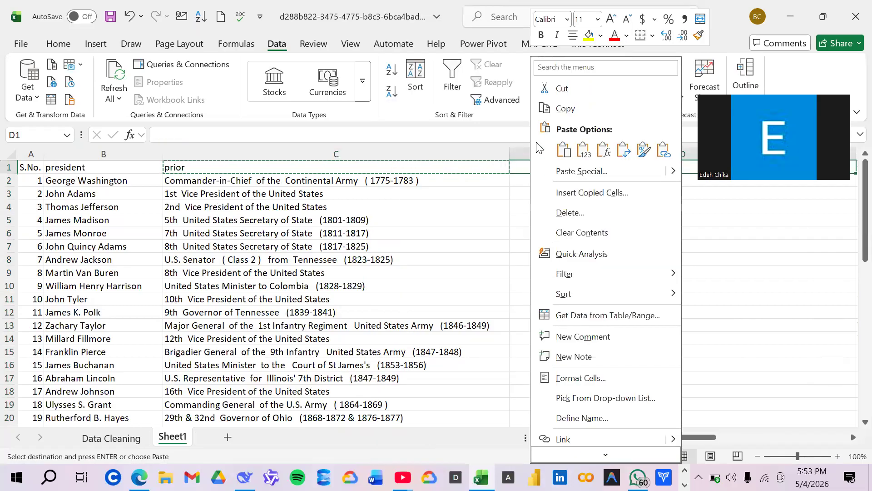
click(550, 145)
- Enter the formula =TRIM(PROPER(C2)) in D2 to clean the first prior value
click(536, 180)
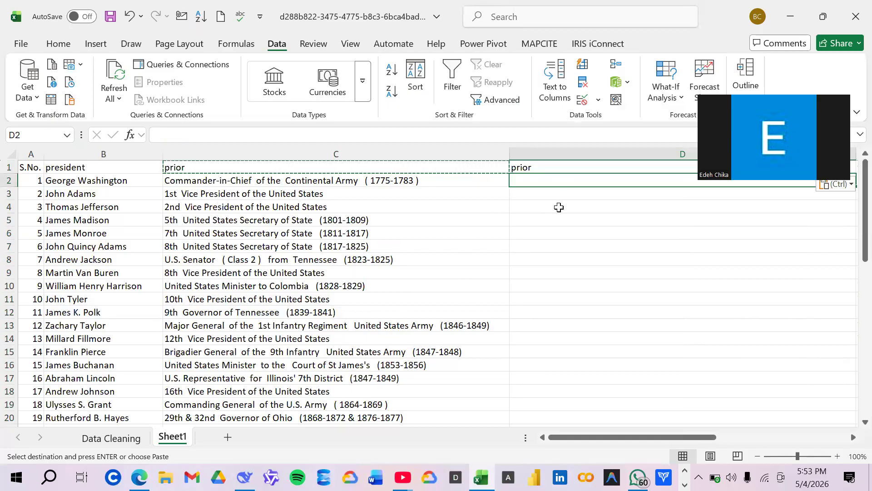
text(=)
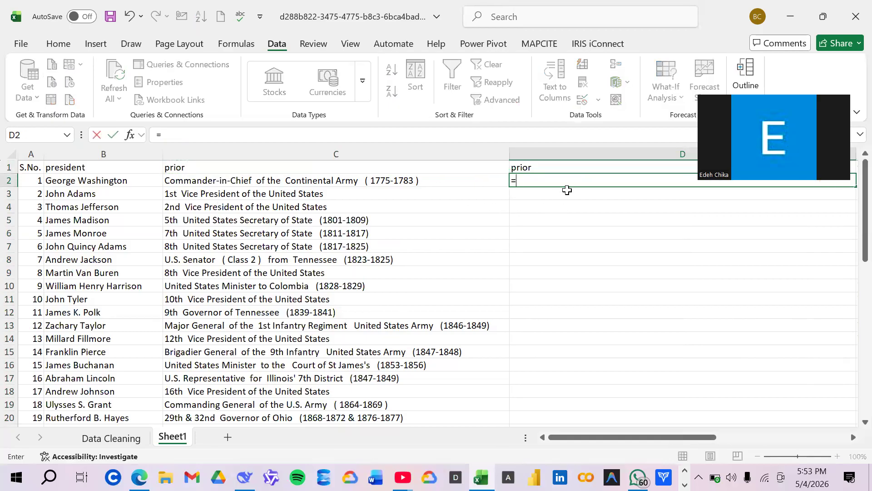
text(trim)
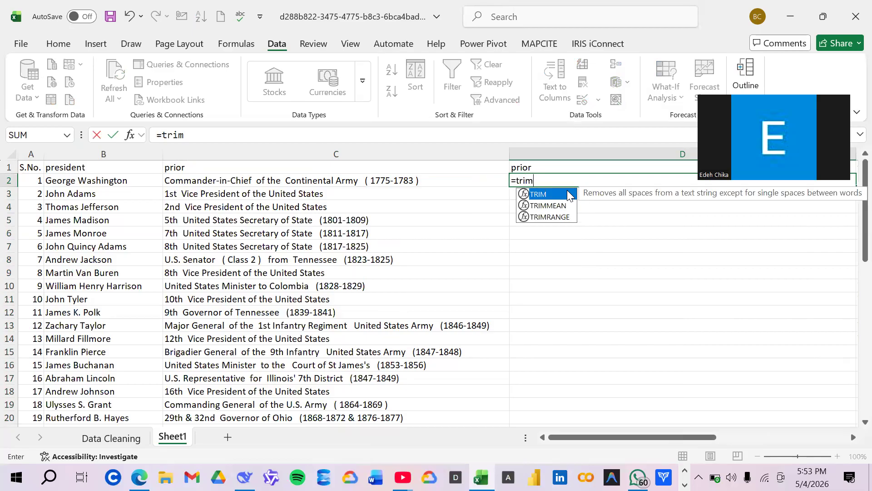
text(()
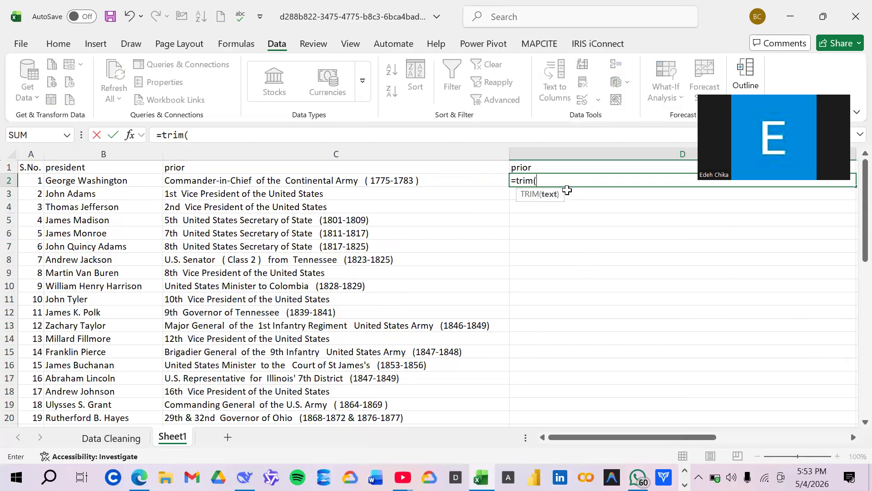
key(BackSpace)
key(BackSpace)
key(BackSpace)
key(BackSpace)
key(BackSpace)
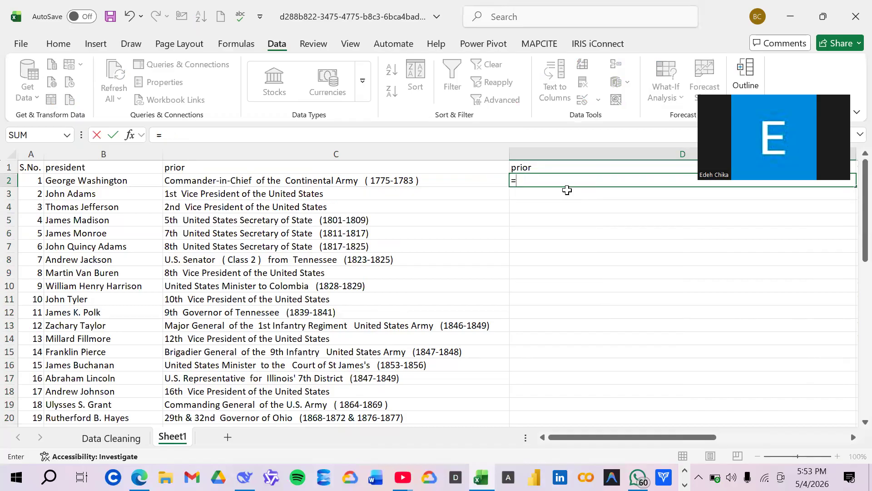
text(tr)
key(BackSpace)
key(BackSpace)
text(TRIM)
key(BackSpace)
key(BackSpace)
key(BackSpace)
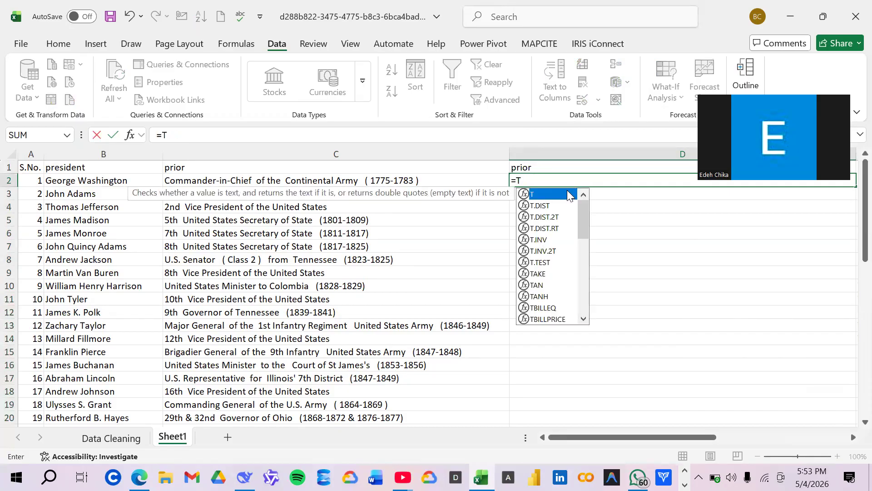
text(RIM)
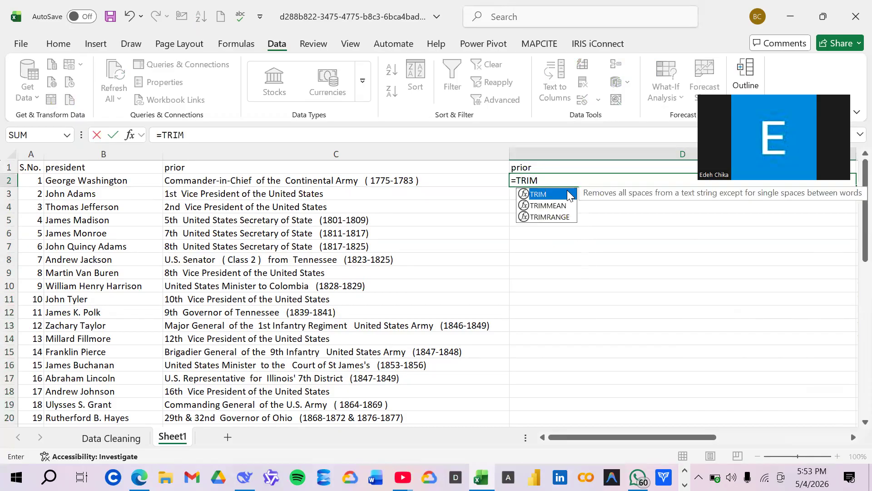
double_click(567, 194)
text(PROPER)
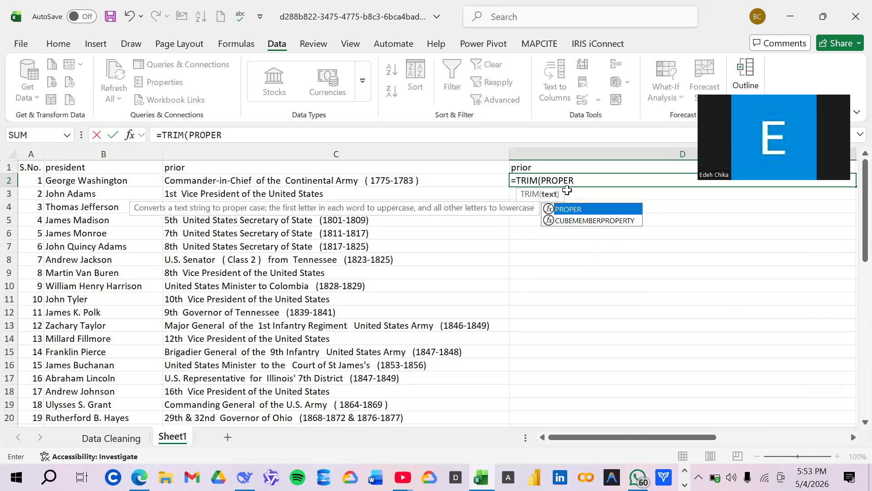
text(()
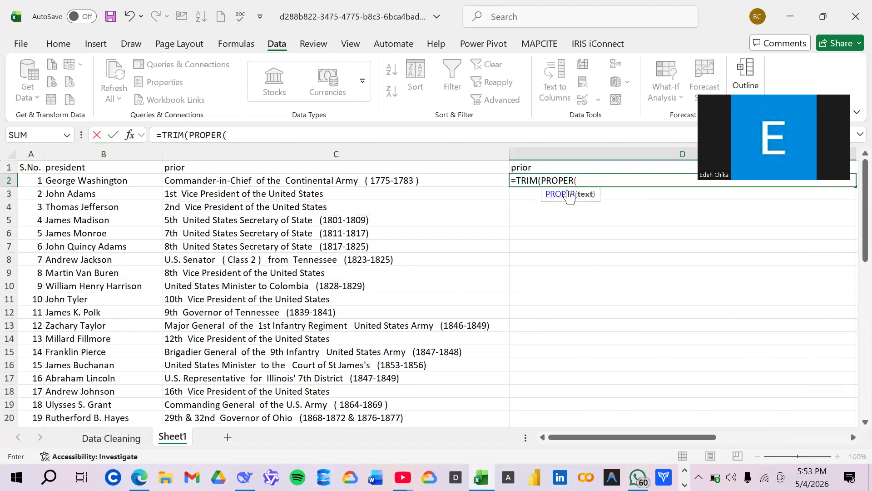
click(445, 182)
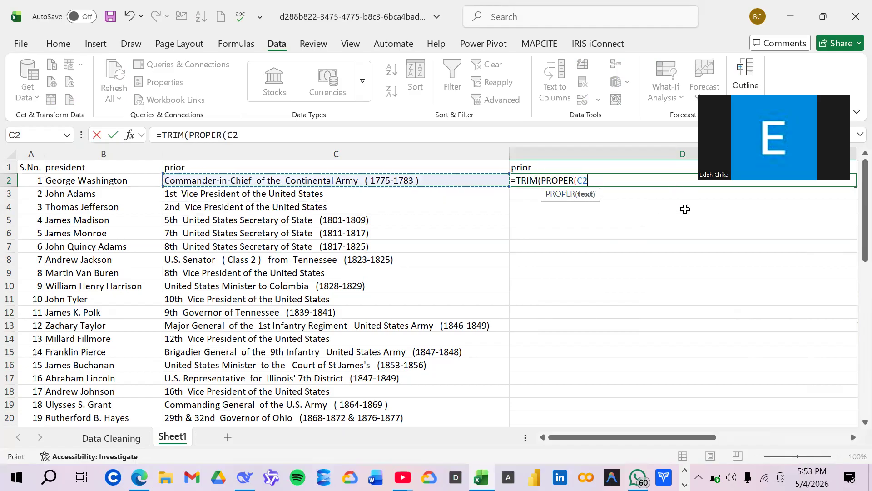
text()))
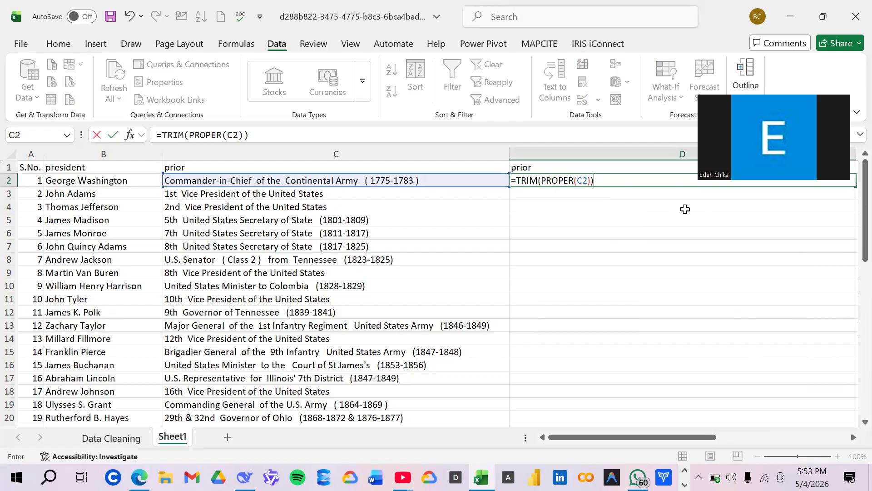
key(Return)
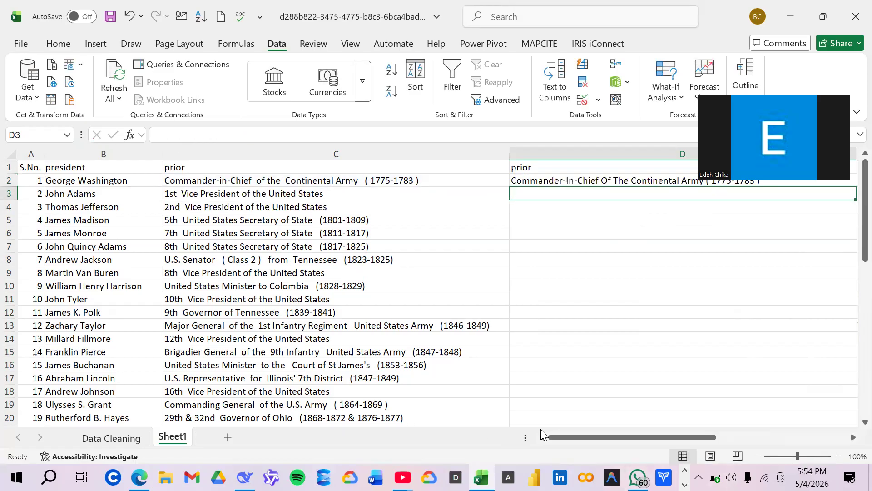
- Enter the formula =TRIM(PROPER(C3)) in D3 to clean the second prior value
click(854, 437)
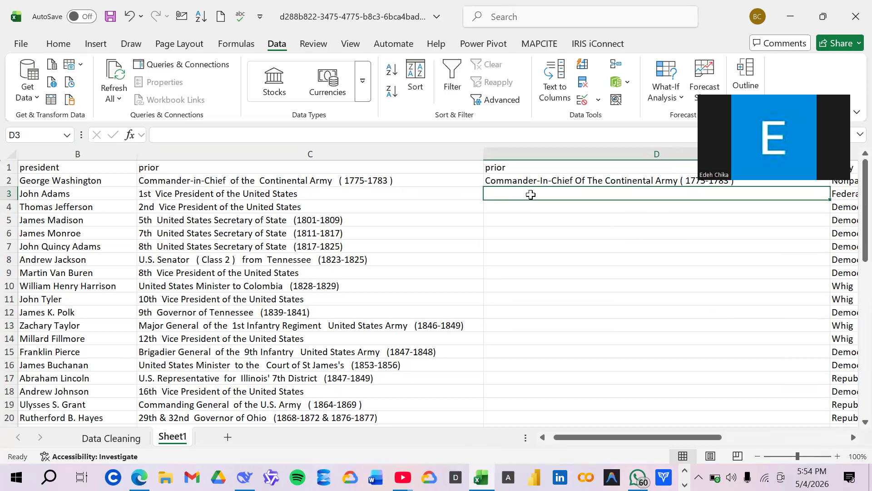
text(=)
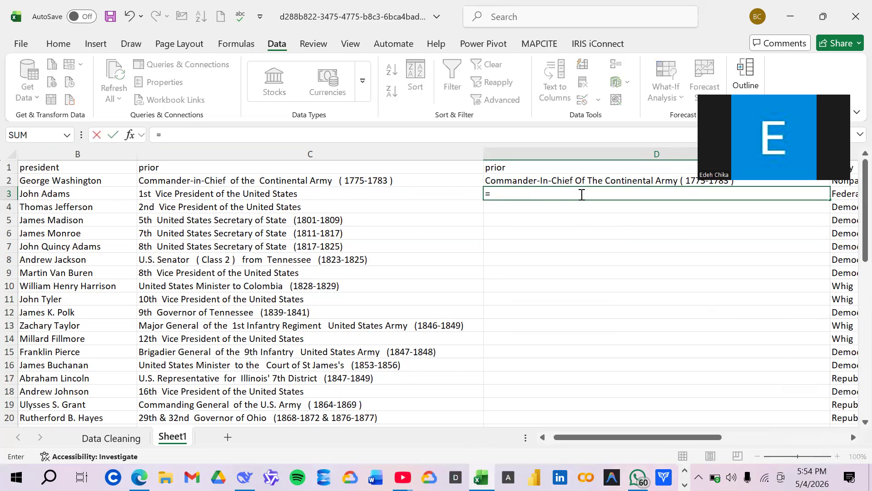
text(TRIM)
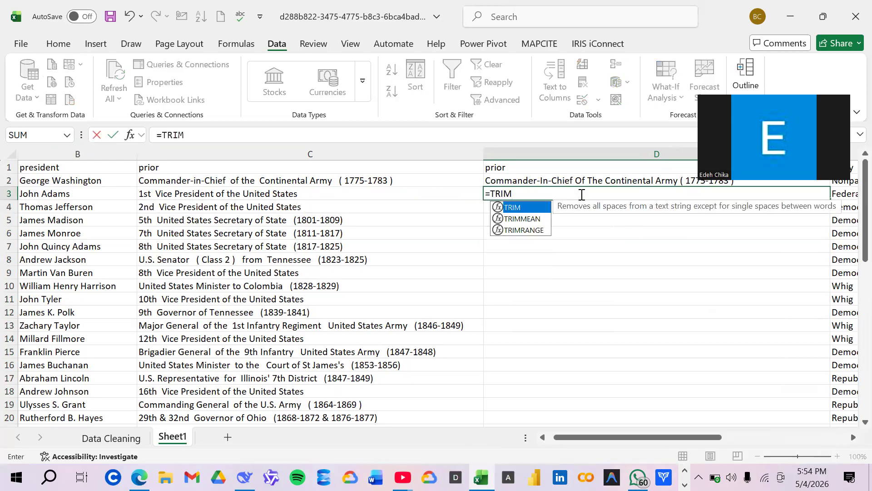
text(()
text(P)
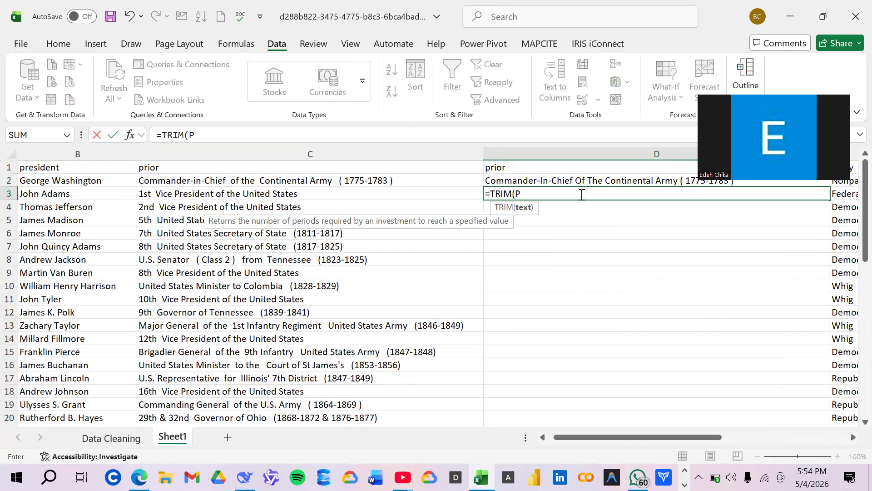
text(ROPER)
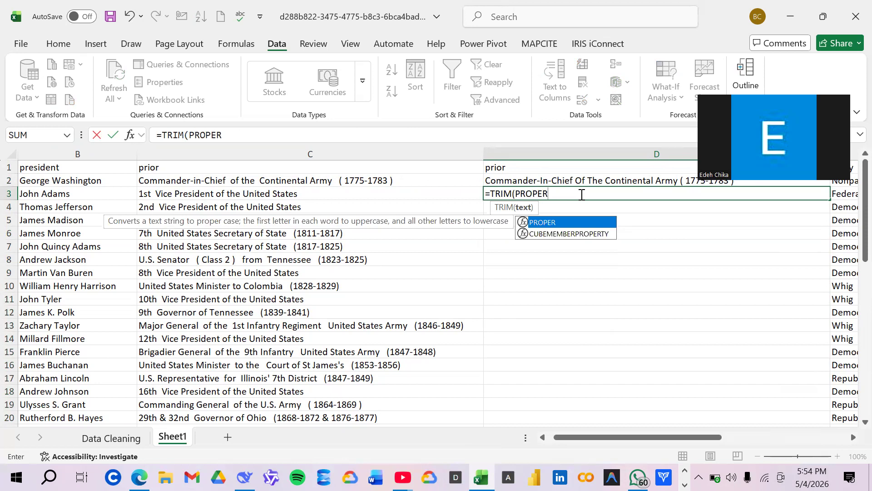
text(()
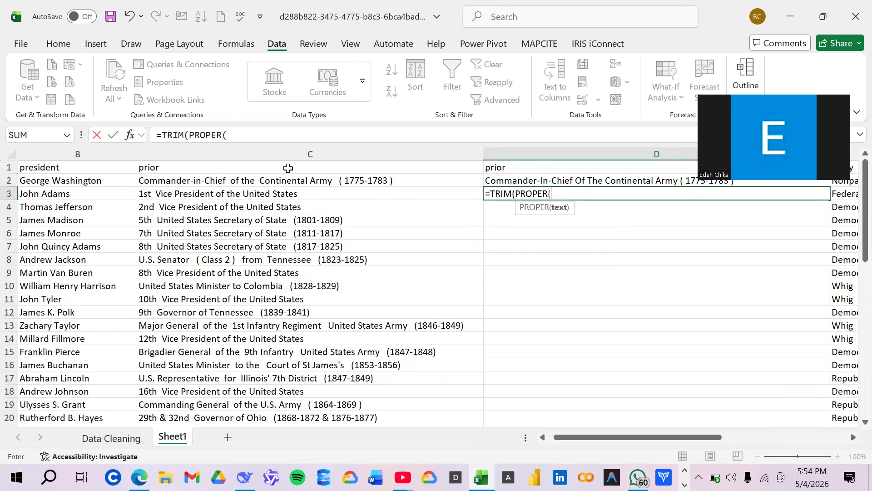
click(317, 194)
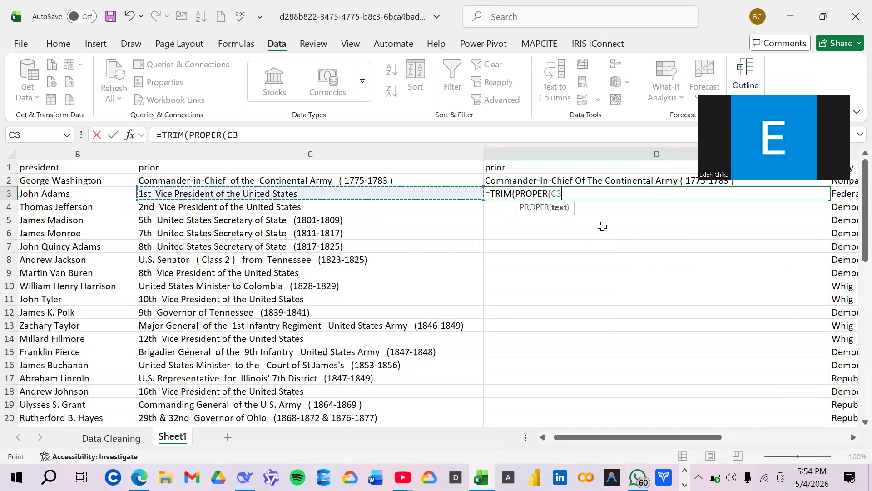
text()))
key(Return)
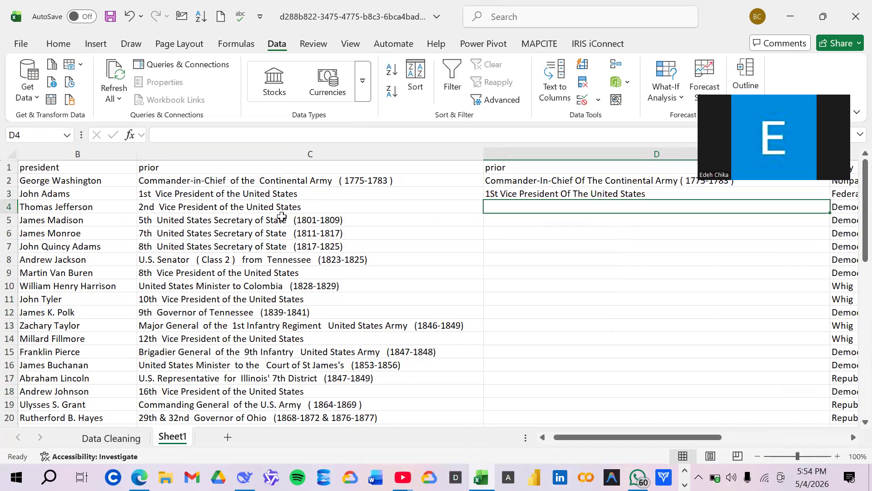
- Enter the formula =TRIM(PROPER(C4)) in D4 to clean the third prior value
text(=)
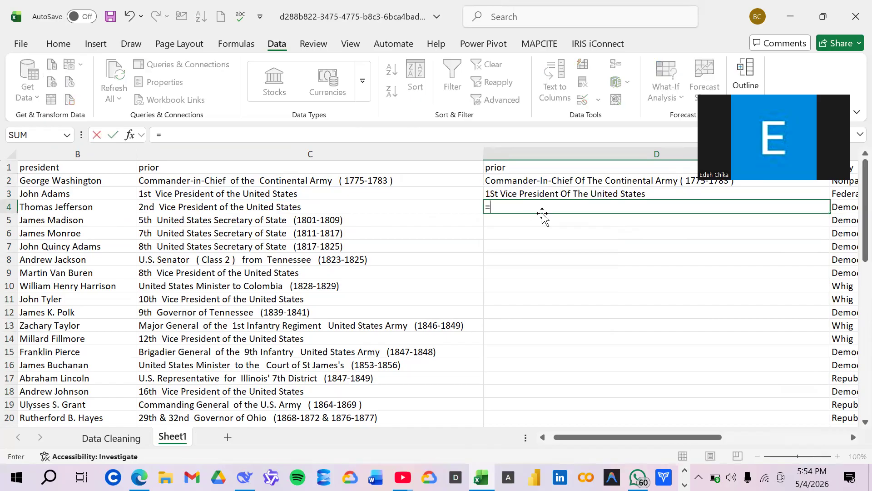
text(TRIM)
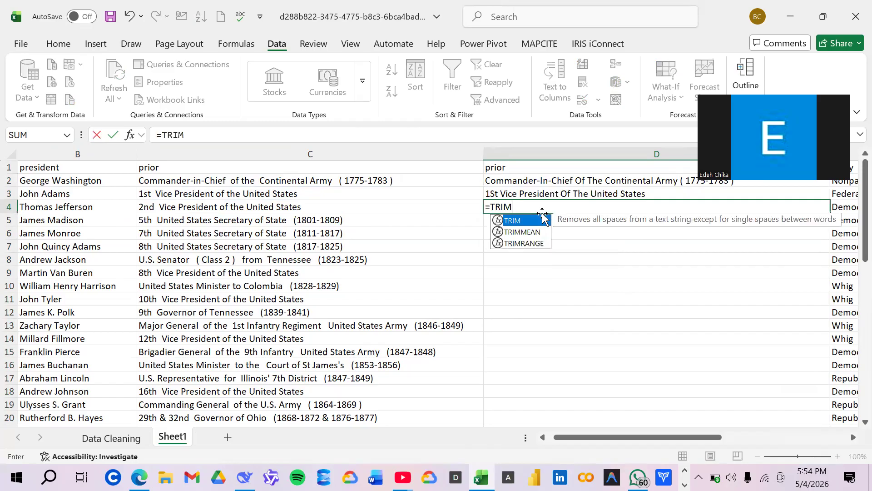
text((PROPER)
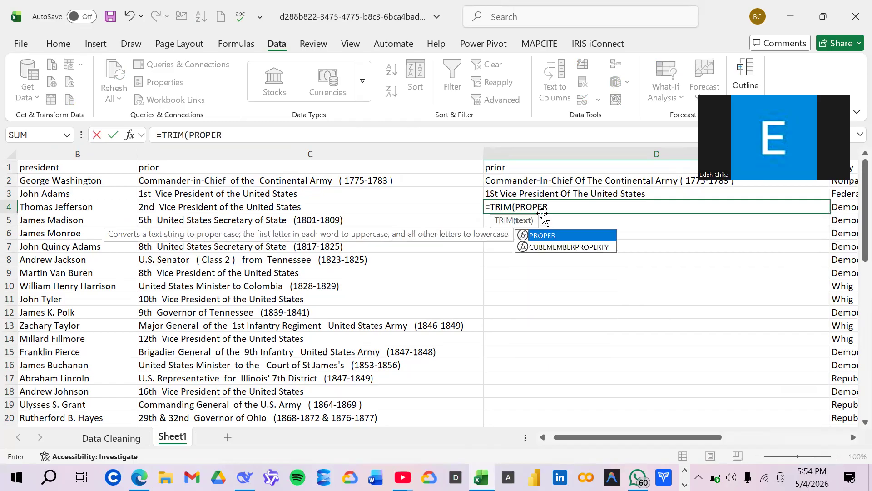
text(()
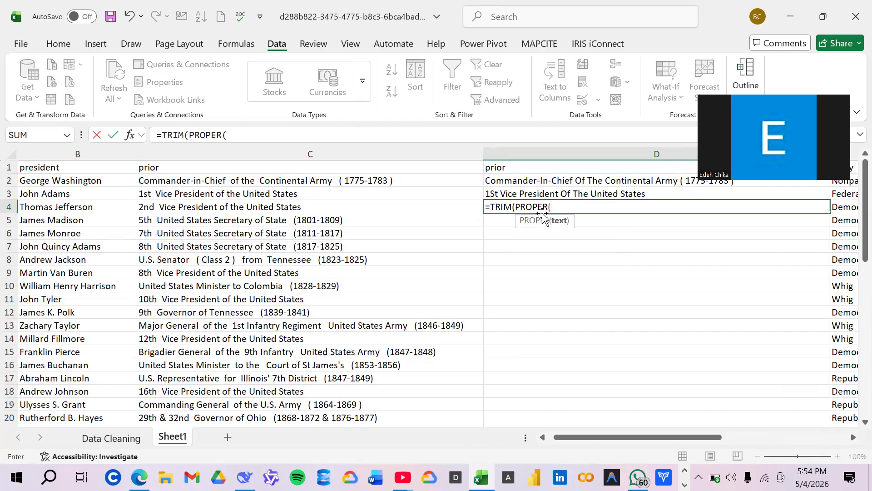
click(368, 208)
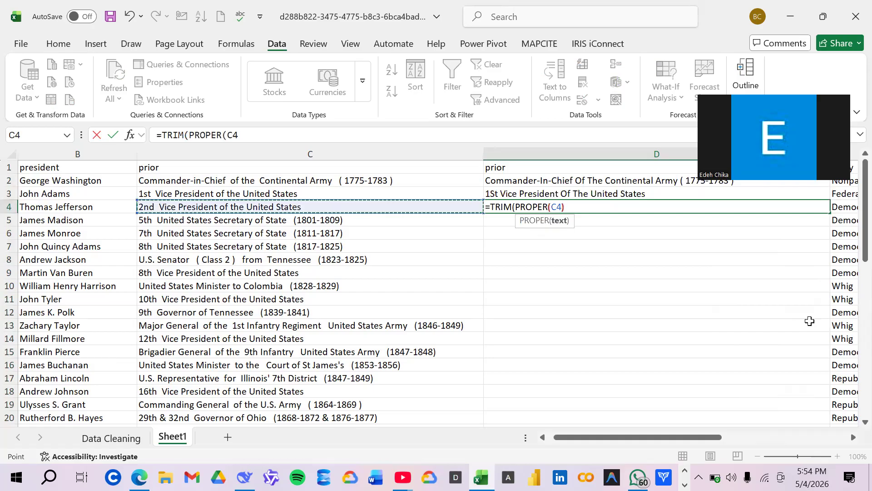
text()))
key(Return)
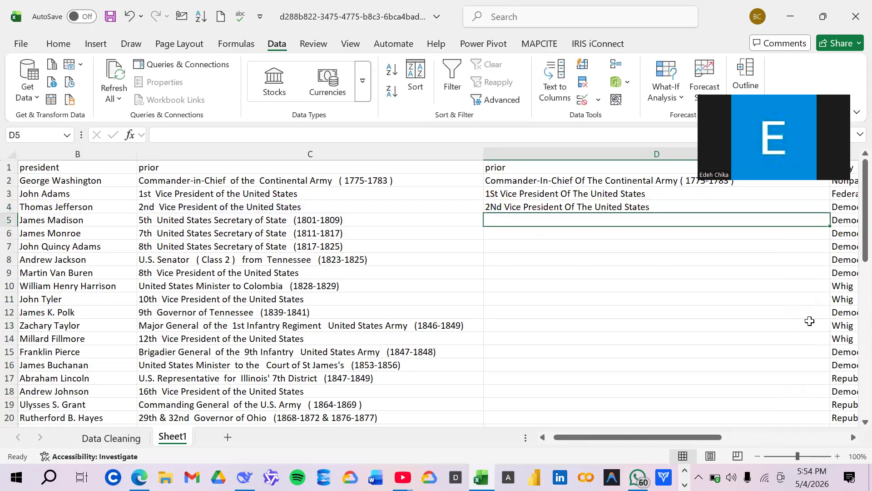
- Fill the TRIM and PROPER formula from D3 down to D47, the last president record
click(603, 183)
click(603, 195)
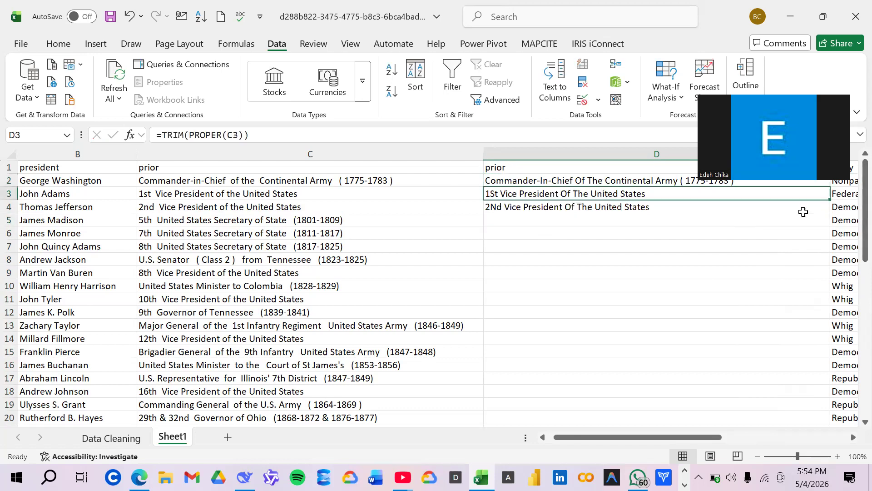
drag(831, 198, 848, 398)
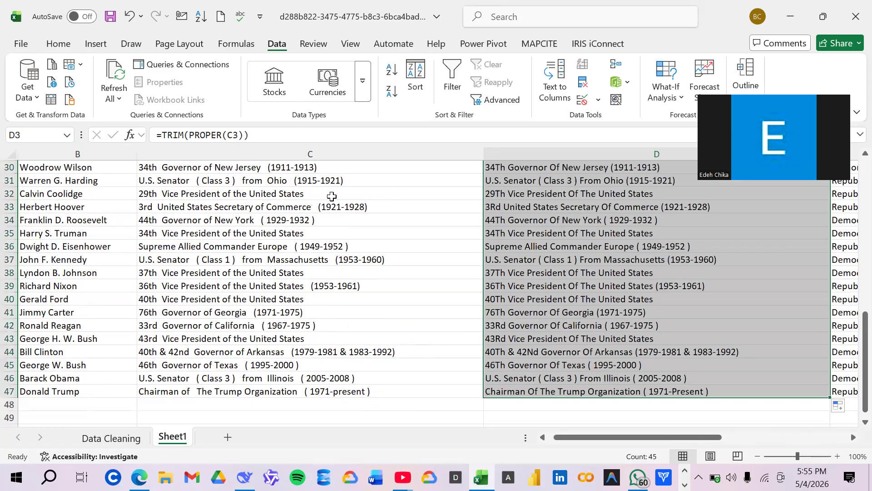
- Compare the capitalisation and spacing of the filled helper column D with the original prior text in column C
scroll(331, 196, up, 10)
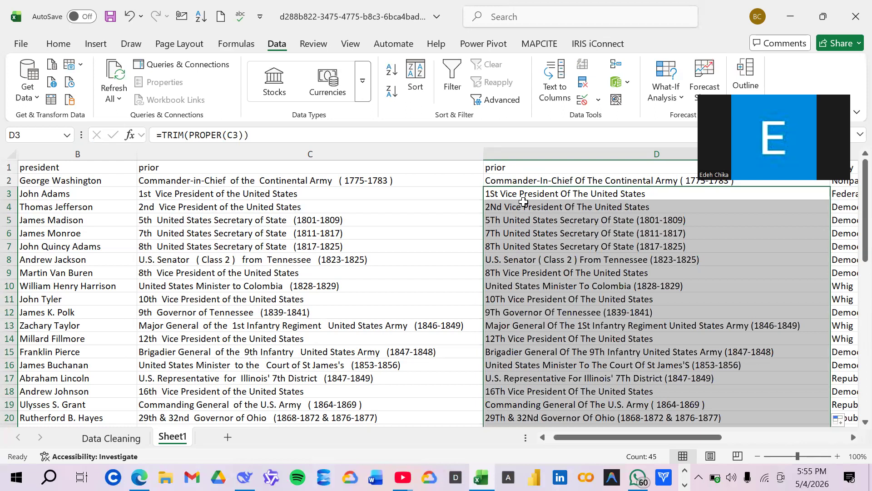
scroll(523, 201, down, 4)
scroll(523, 202, up, 4)
click(555, 182)
click(578, 195)
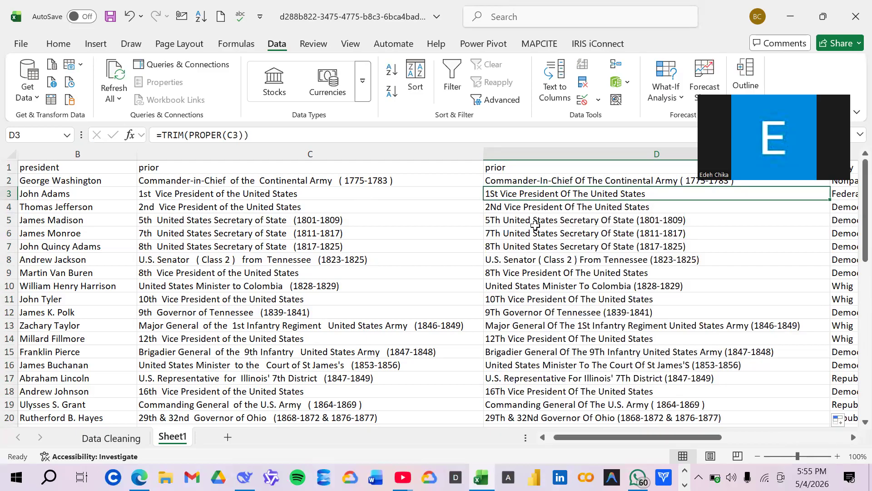
scroll(535, 220, down, 5)
scroll(535, 227, up, 5)
click(583, 217)
click(592, 207)
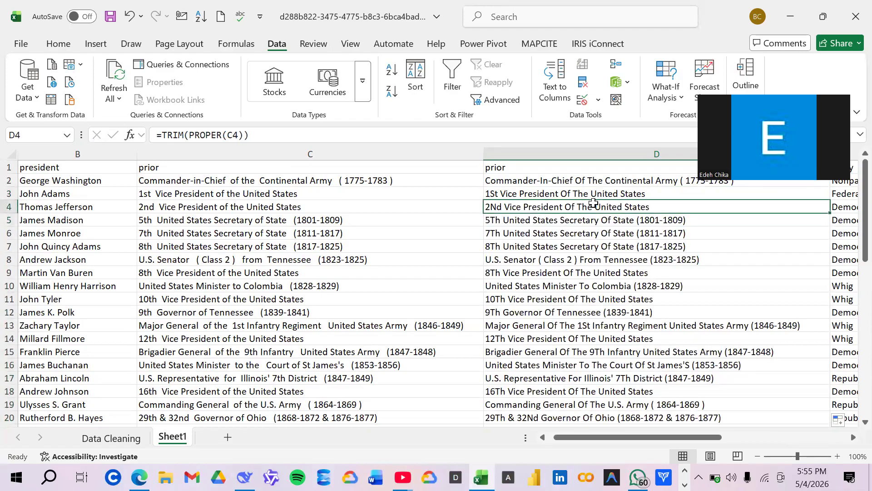
- Remove the PROPER function from the formula in D3 so that it reads =TRIM(C3), accepting the proposed bracket correction
click(565, 194)
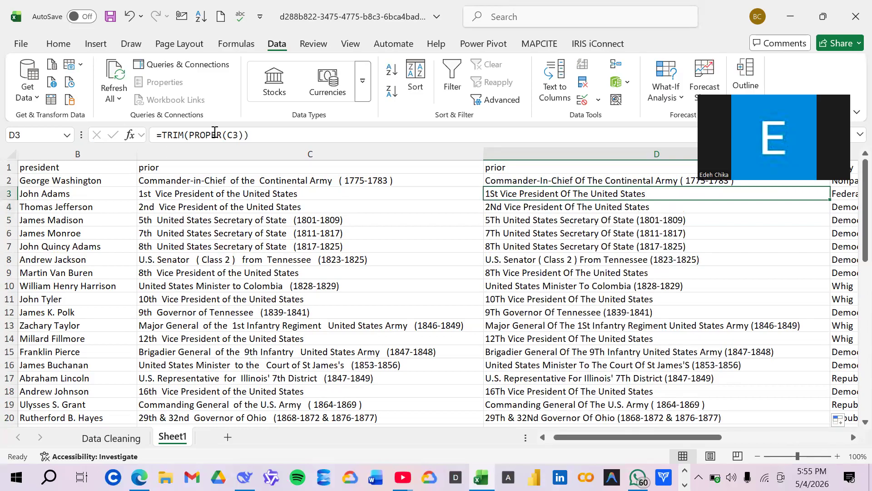
drag(222, 135, 186, 139)
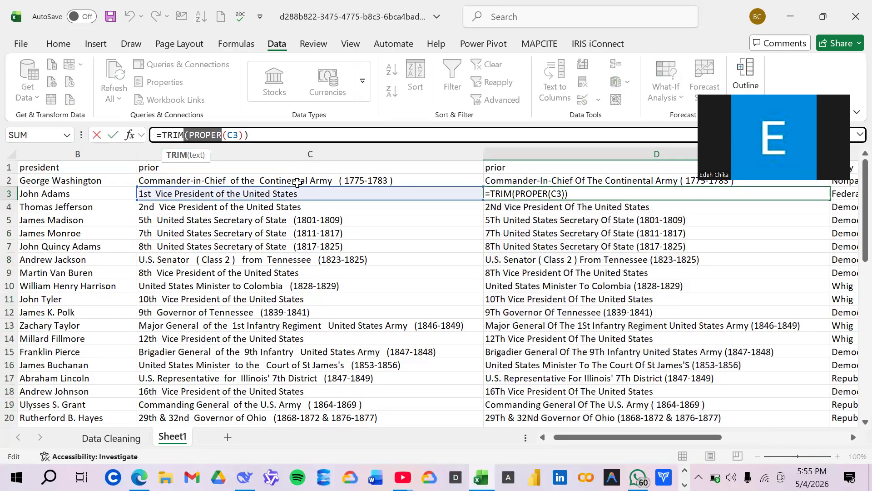
key(BackSpace)
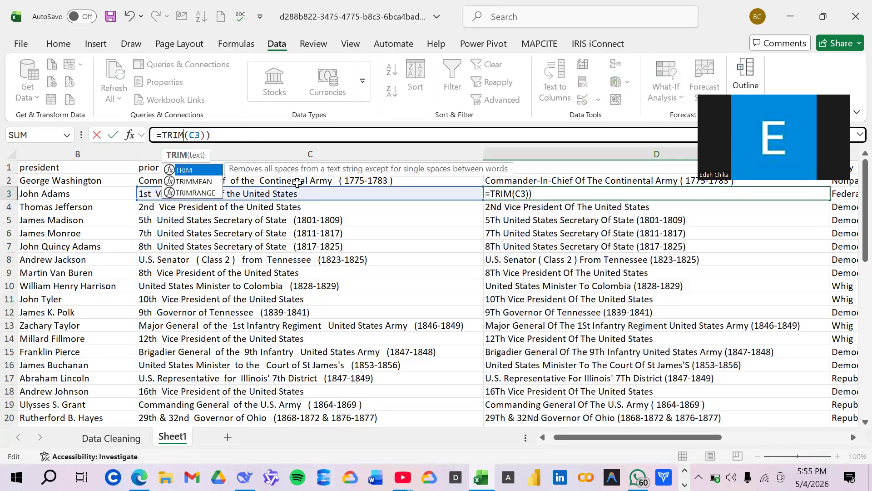
click(221, 132)
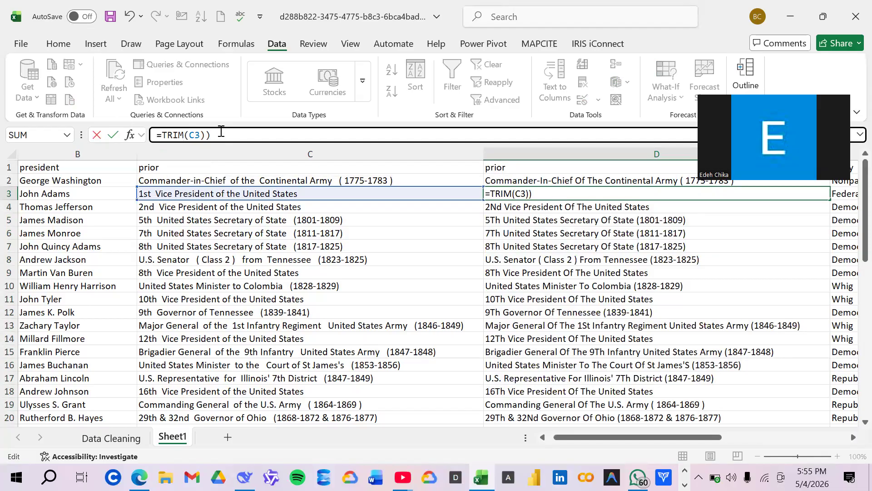
key(Return)
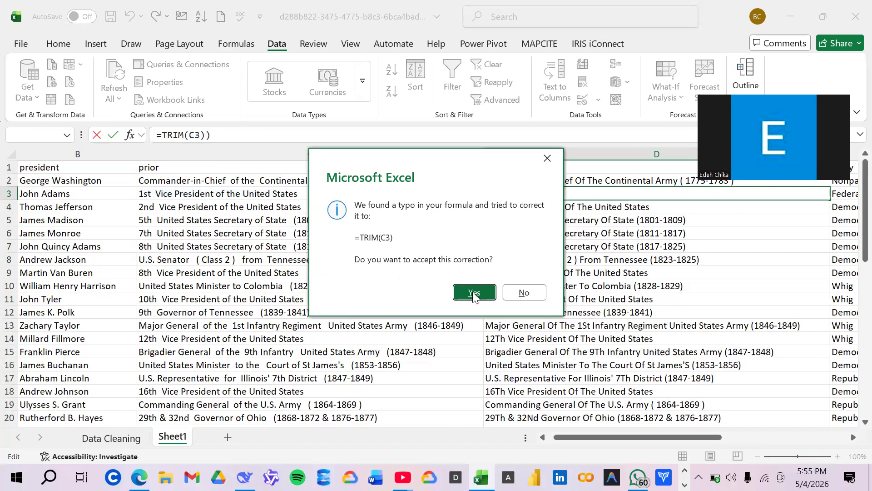
click(484, 295)
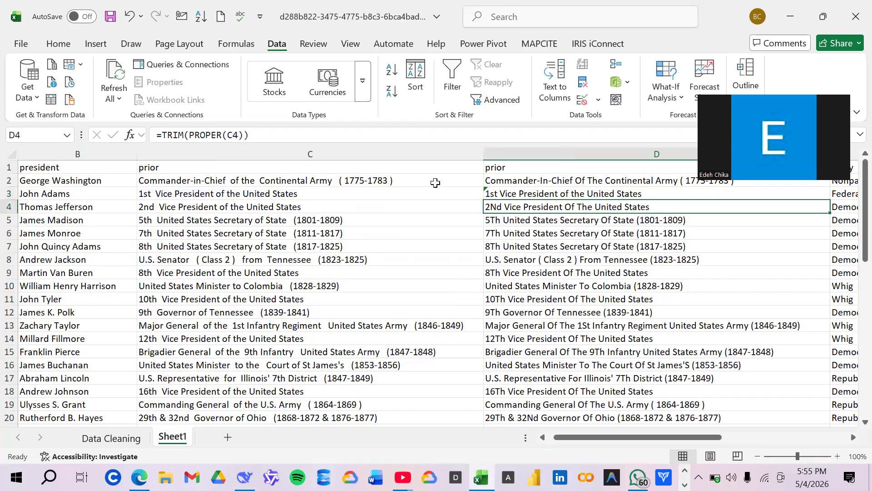
- Change the formula in D2 to =TRIM(C2), removing the PROPER function and its extra closing bracket
click(559, 195)
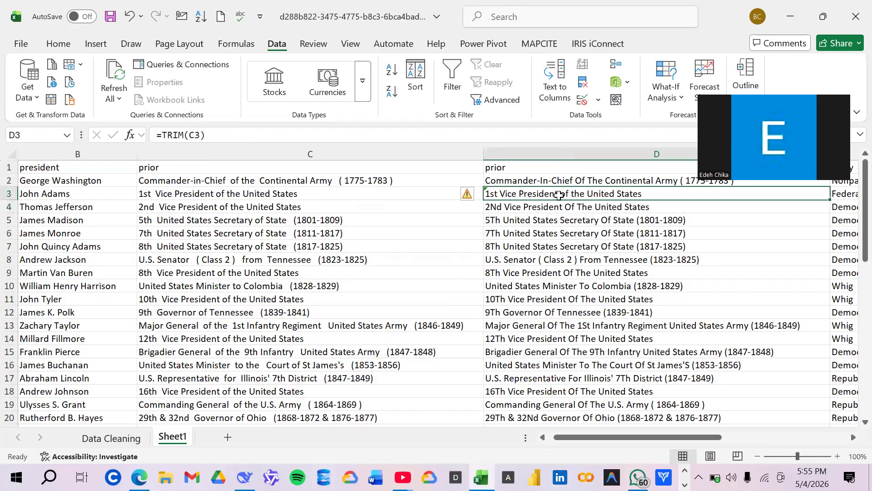
click(562, 181)
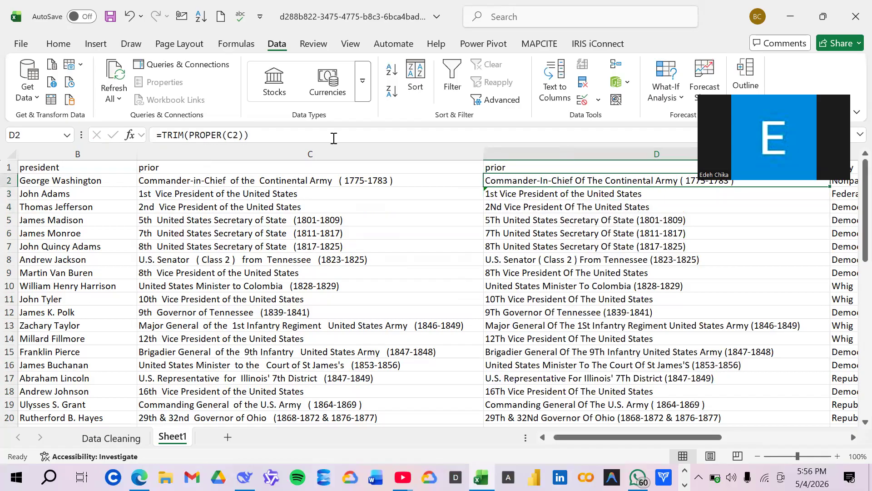
click(264, 135)
key(BackSpace)
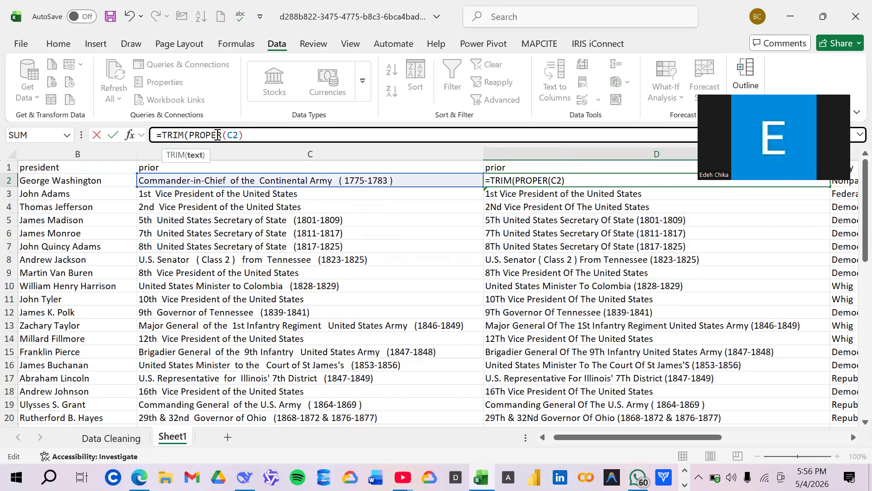
drag(223, 135, 183, 141)
key(BackSpace)
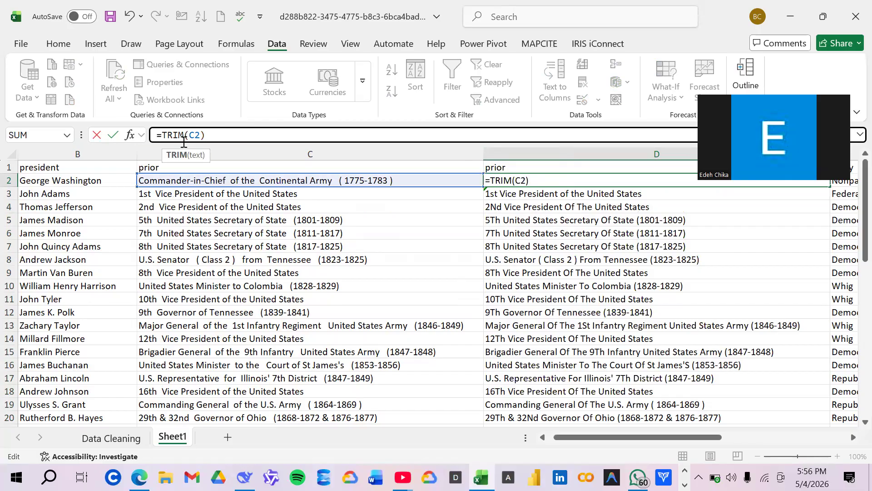
click(211, 135)
key(Return)
- Fill the =TRIM(C3) formula from D3 down to D47, replacing the proper-case formulas
click(506, 179)
click(525, 192)
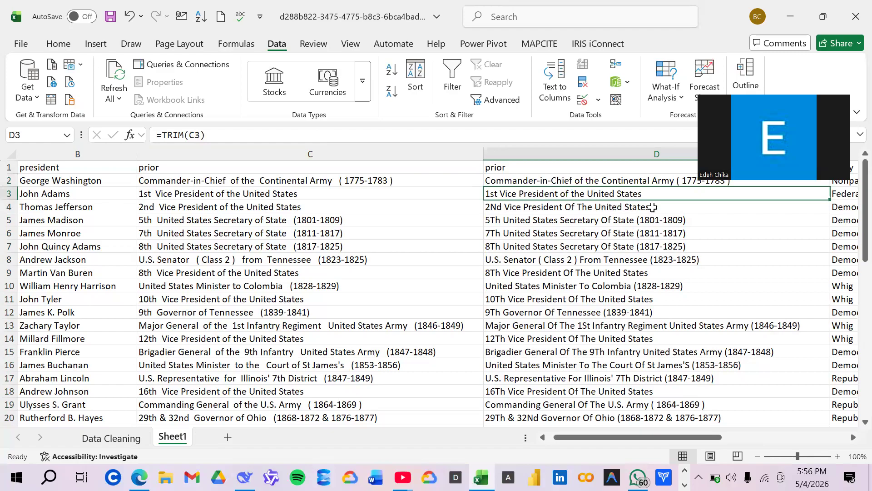
mouse_move(830, 200)
mouse_down()
mouse_move(832, 447)
mouse_move(835, 404)
mouse_up()
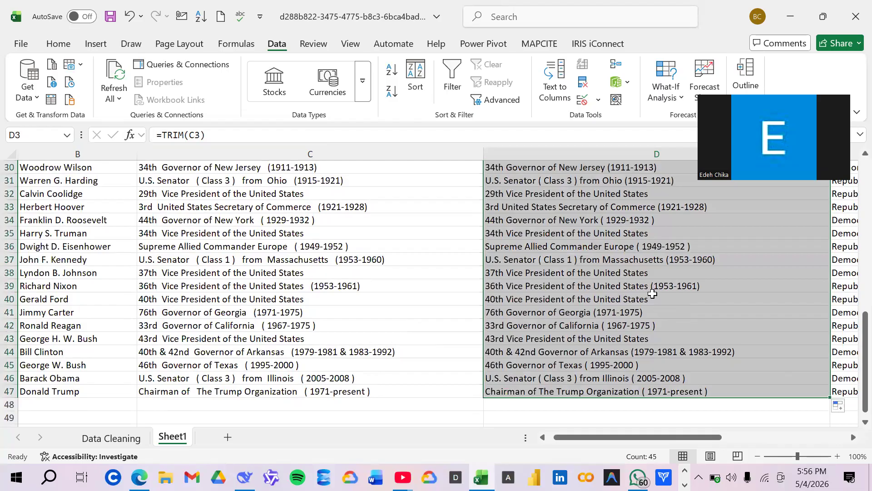
scroll(654, 286, up, 10)
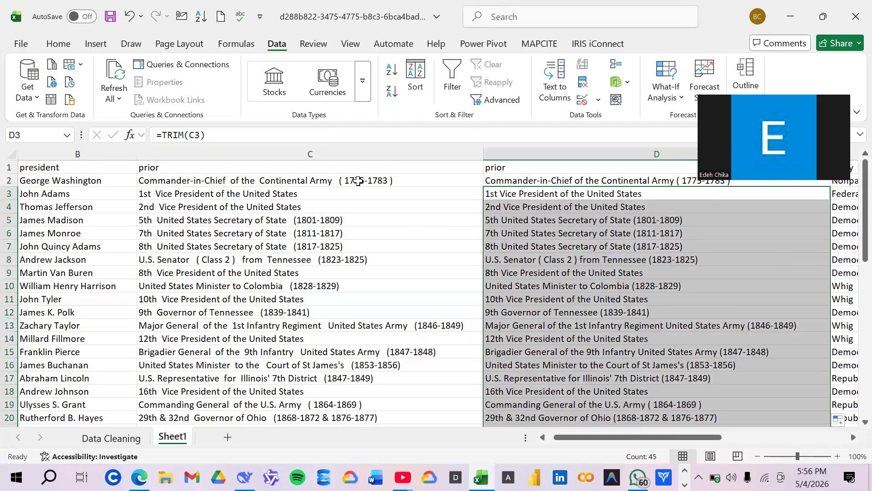
- Copy helper column D and paste it as values over the original prior text in column C
click(560, 154)
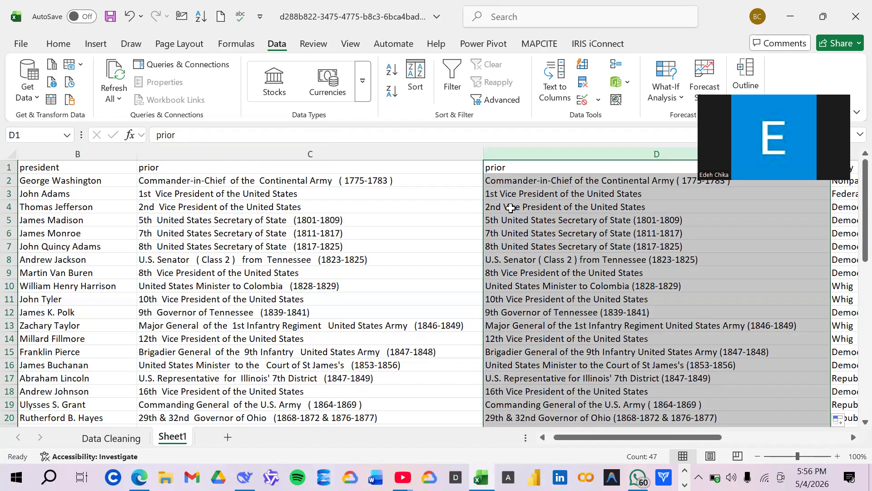
right_click(552, 155)
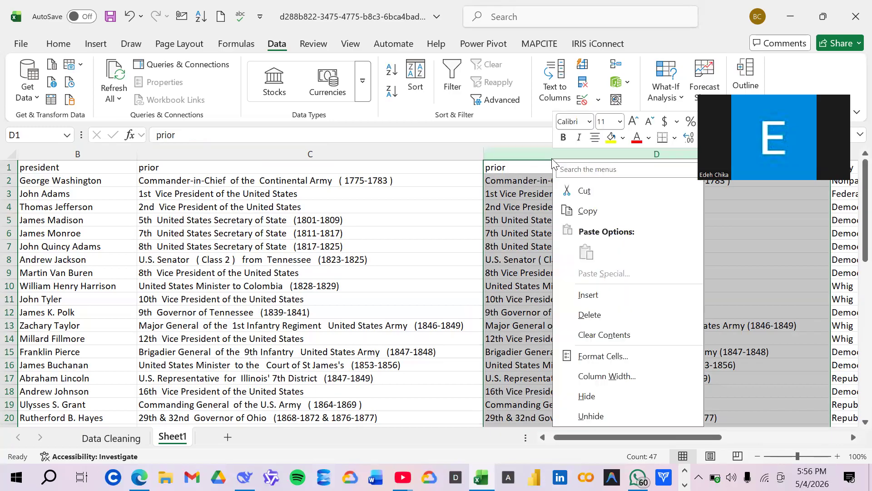
click(587, 212)
right_click(362, 157)
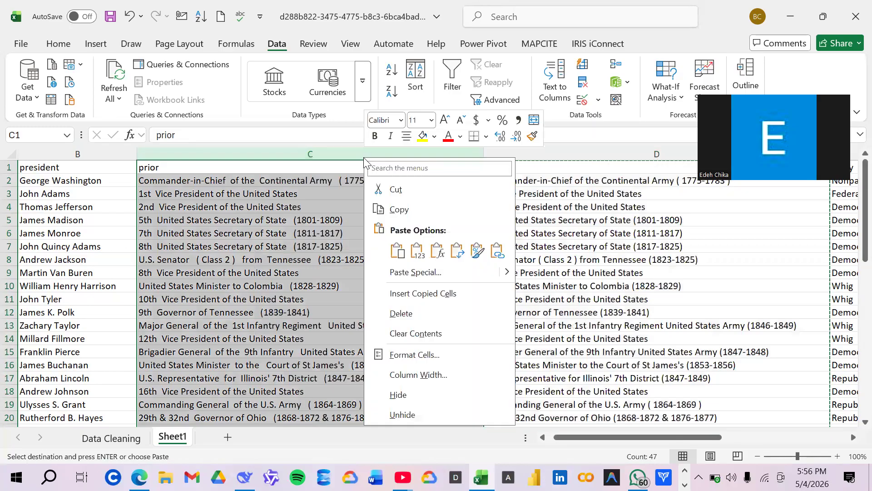
click(419, 250)
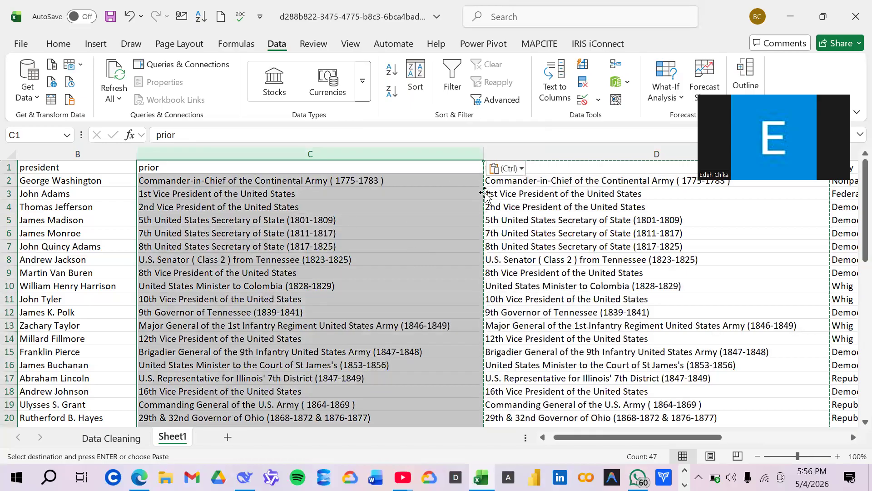
- Delete the duplicate prior helper column D from the sheet
click(575, 155)
right_click(575, 155)
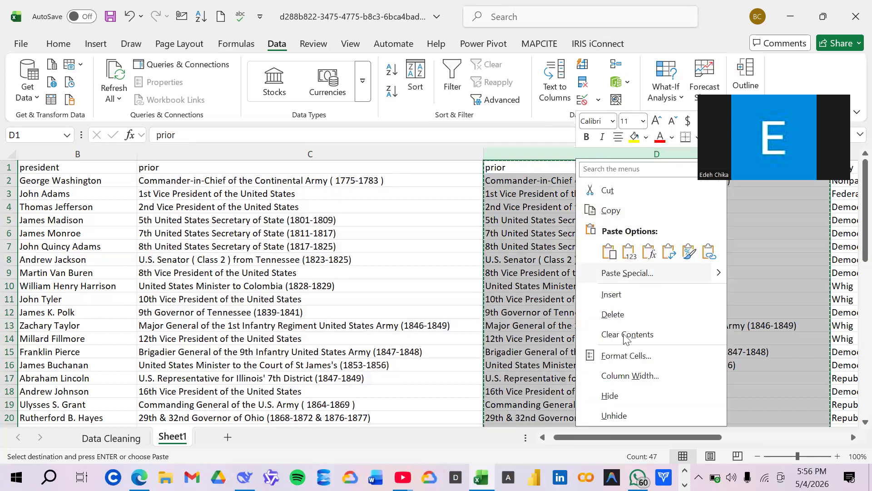
click(616, 315)
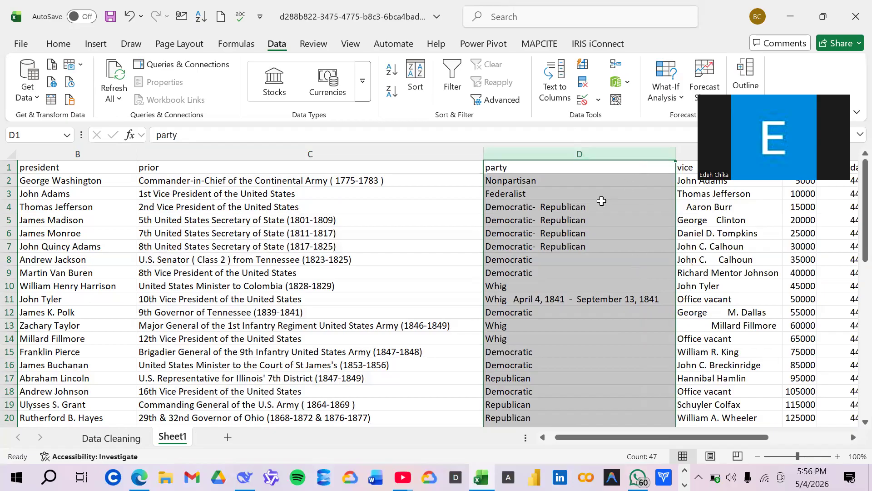
- Look through the party column's entries and add a filter to column D
scroll(601, 201, down, 4)
scroll(602, 201, down, 8)
scroll(583, 208, up, 3)
scroll(583, 208, up, 9)
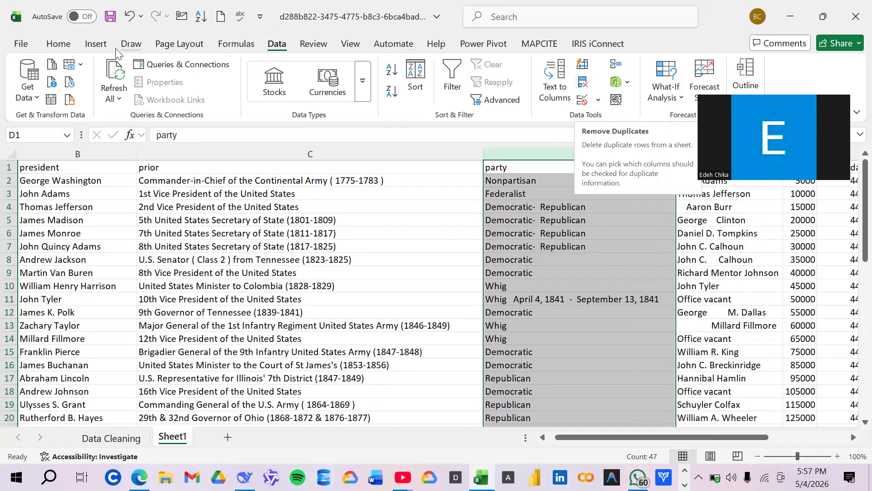
click(58, 43)
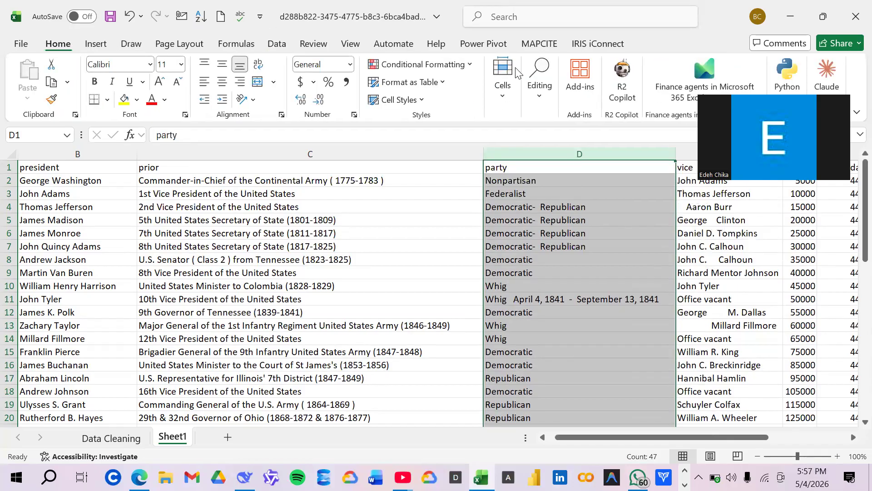
click(538, 87)
click(610, 144)
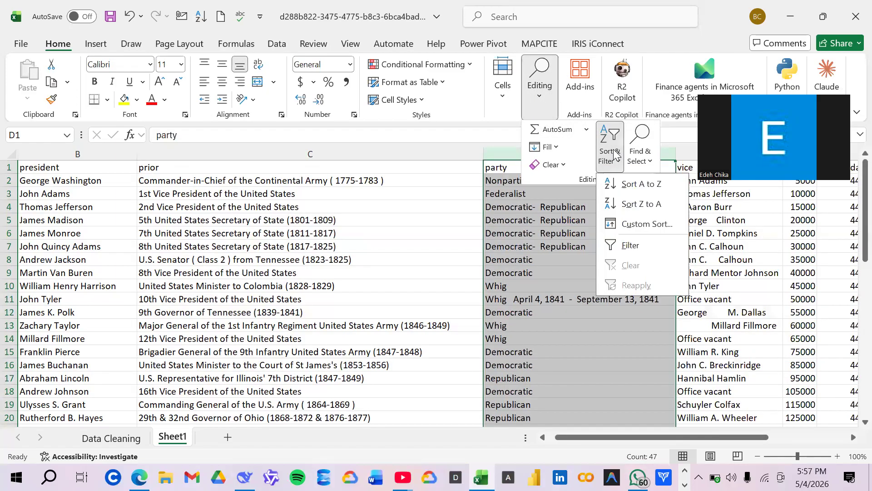
click(649, 239)
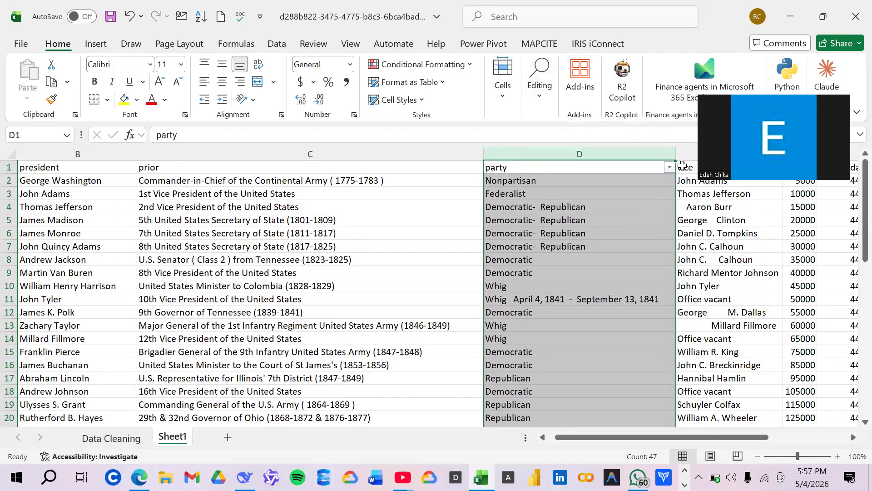
- Review the distinct party values and filter the party column to show only blanks
click(667, 167)
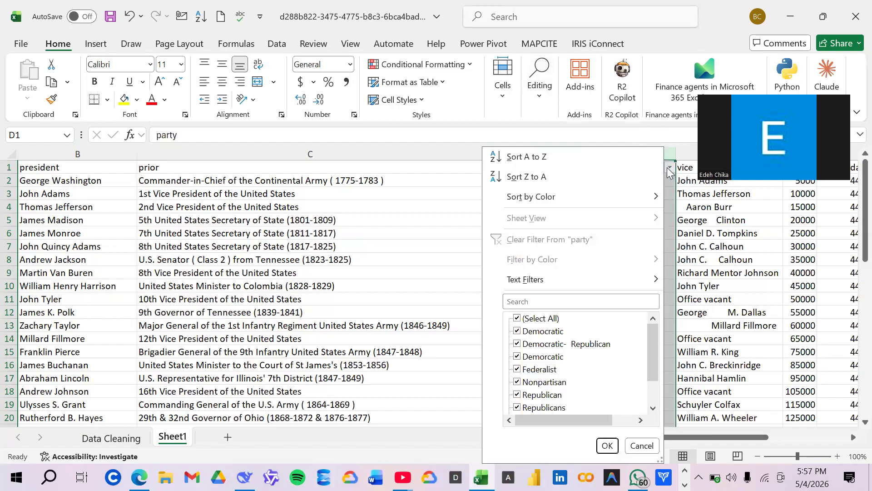
scroll(598, 376, down, 1)
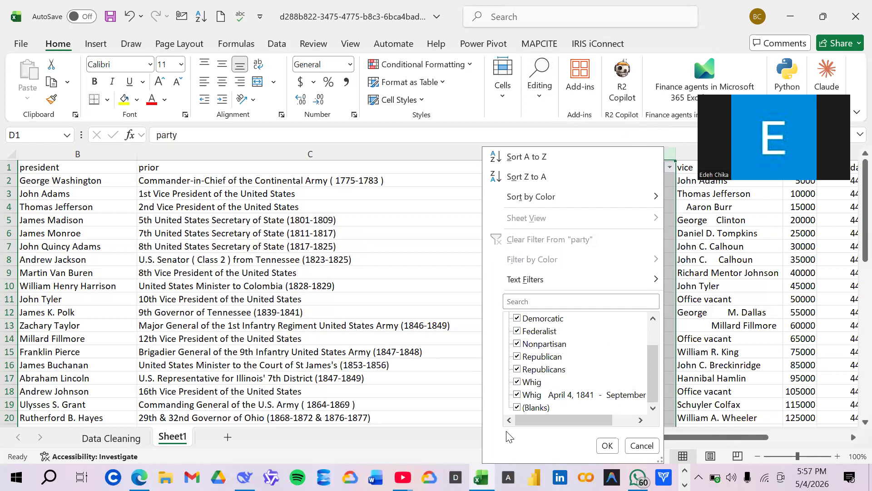
scroll(522, 345, up, 1)
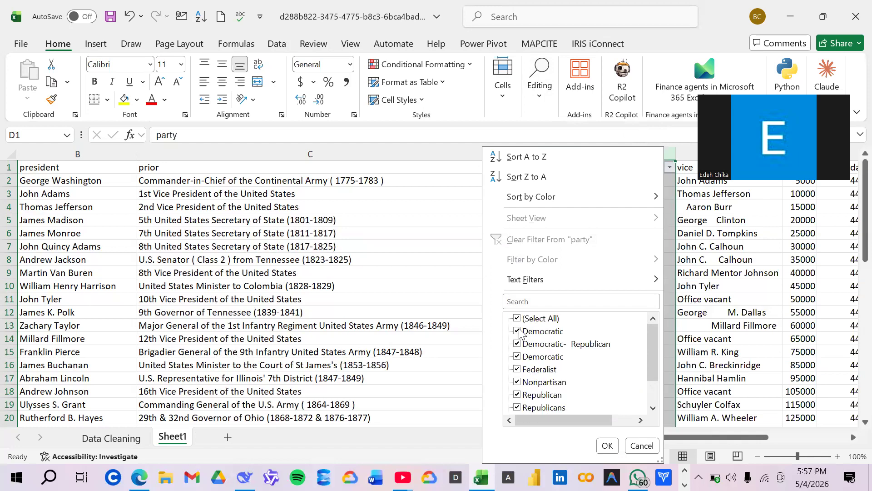
click(518, 319)
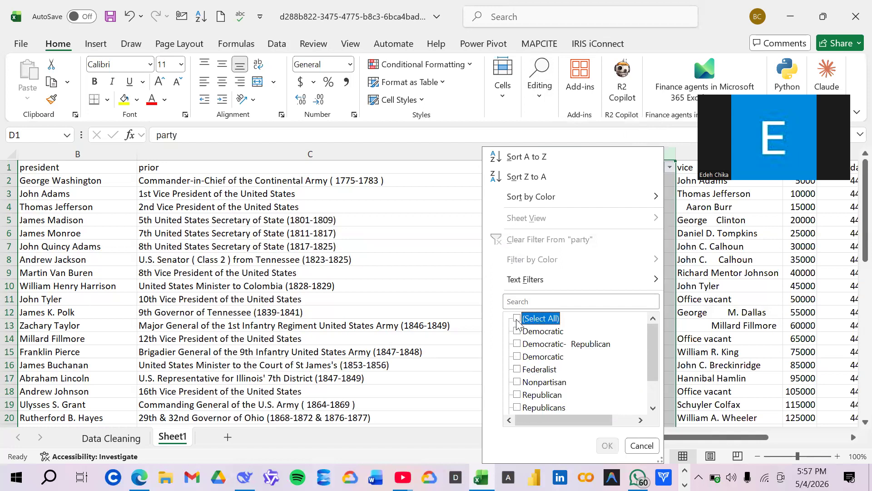
scroll(525, 406, down, 1)
click(522, 407)
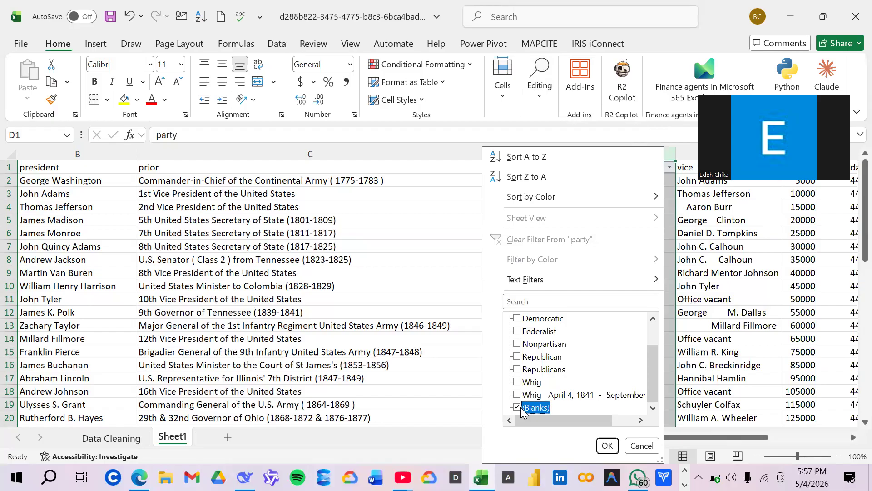
click(607, 446)
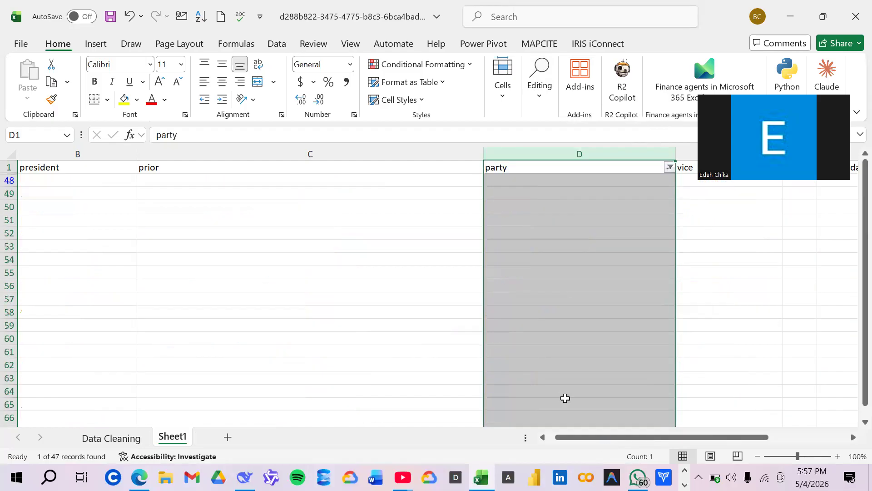
- Check the blank-filtered rows across all columns, from S.No. to date created, for any remaining data
click(670, 167)
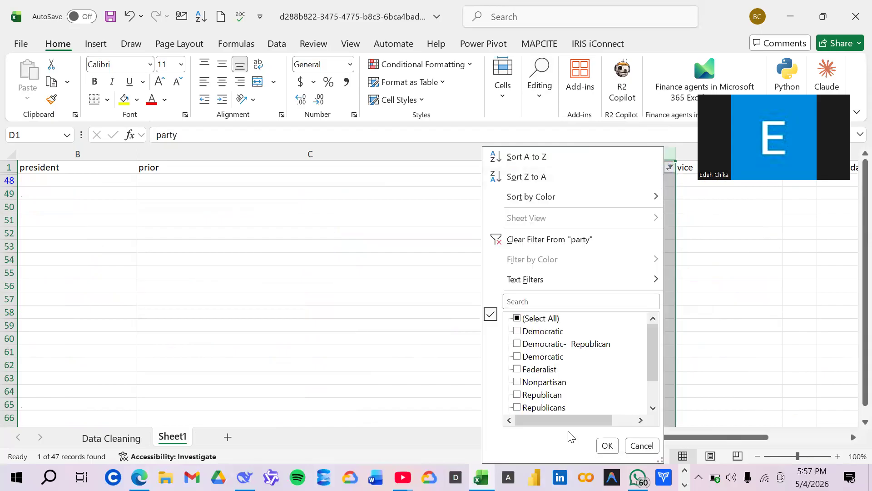
scroll(578, 395, down, 1)
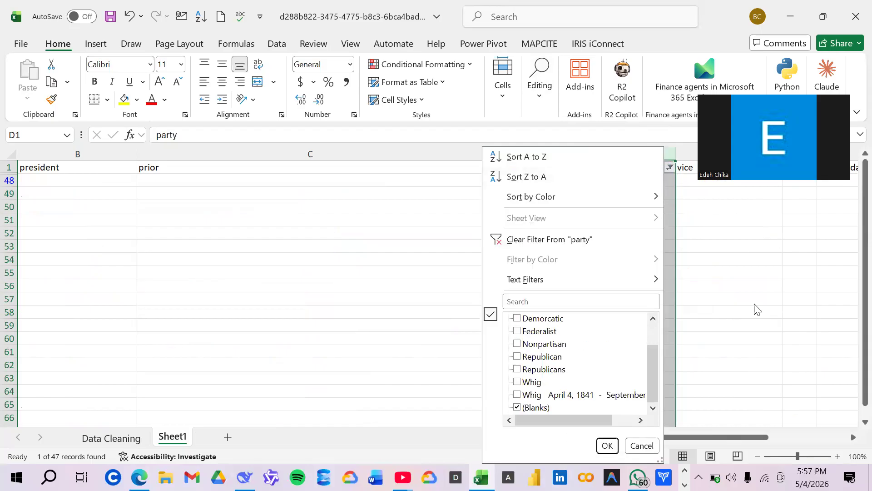
click(775, 417)
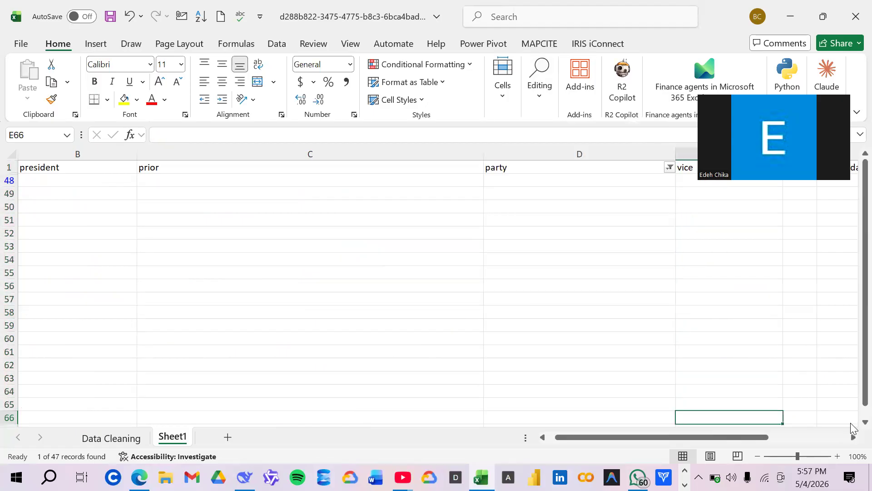
scroll(849, 438, right, 6)
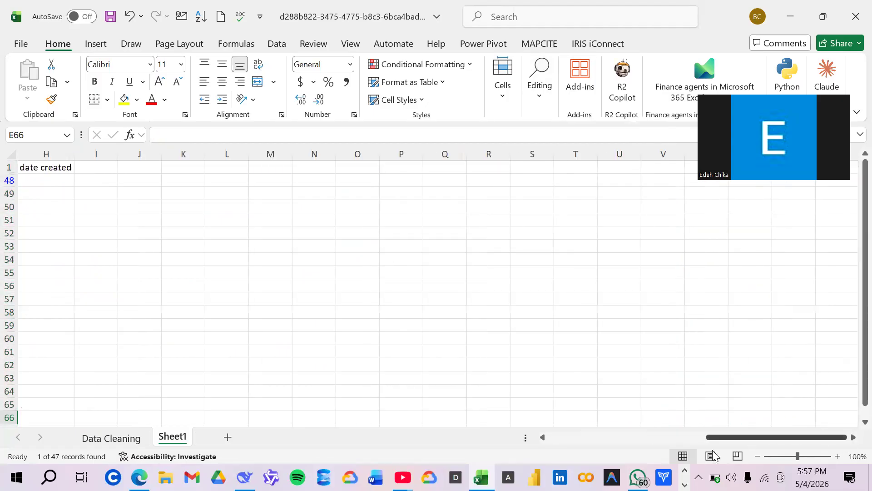
click(550, 441)
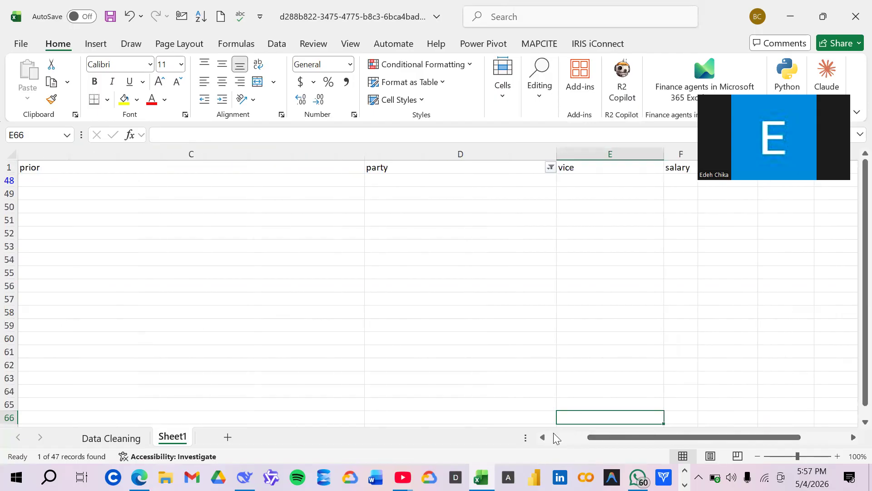
click(853, 438)
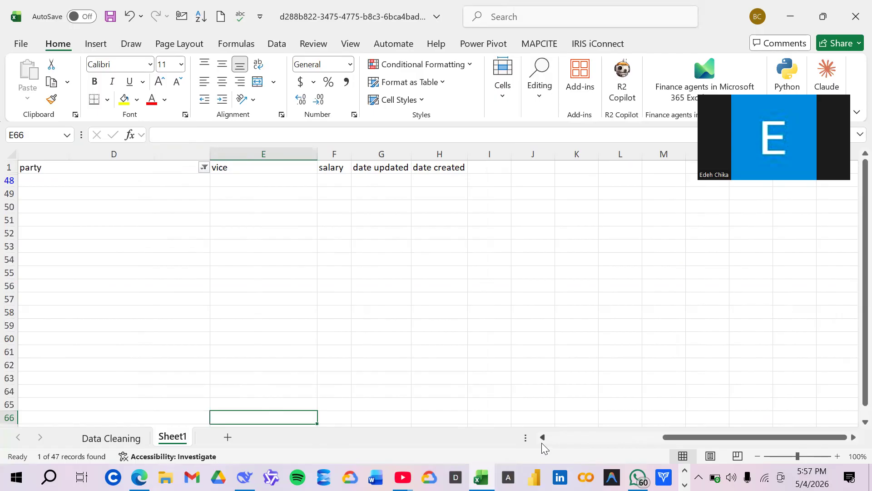
click(542, 437)
click(542, 438)
click(542, 437)
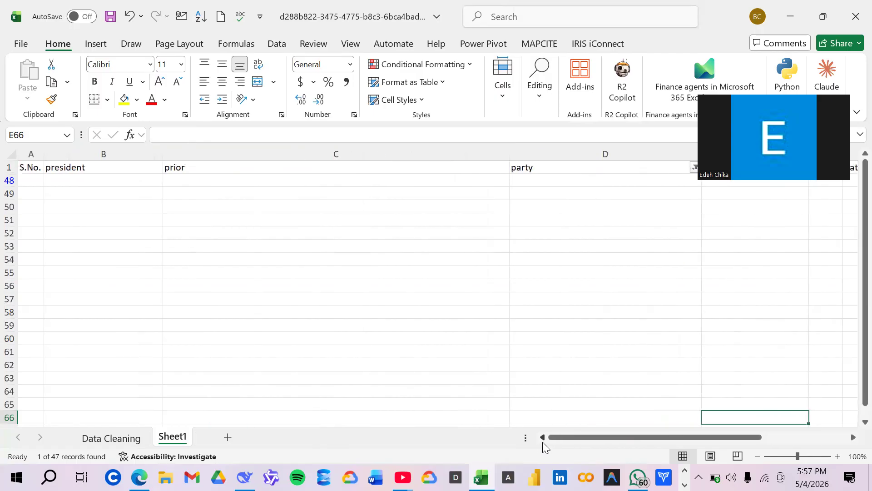
- Change the party filter to show only Democratic and the misspelled Demorcatic entries, excluding blanks
click(694, 169)
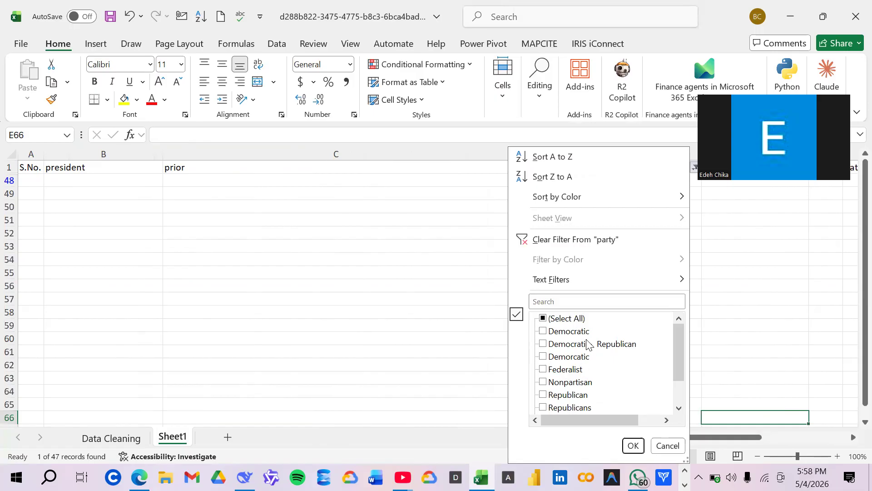
click(543, 357)
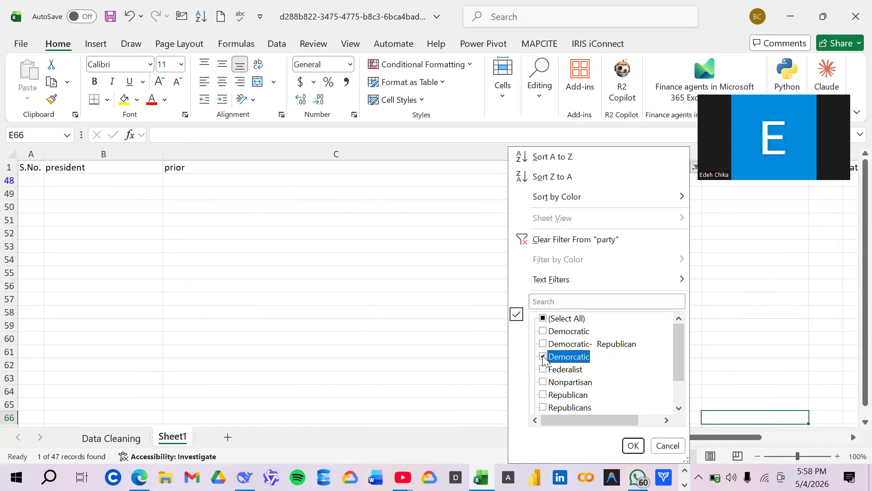
scroll(543, 405, down, 1)
click(542, 408)
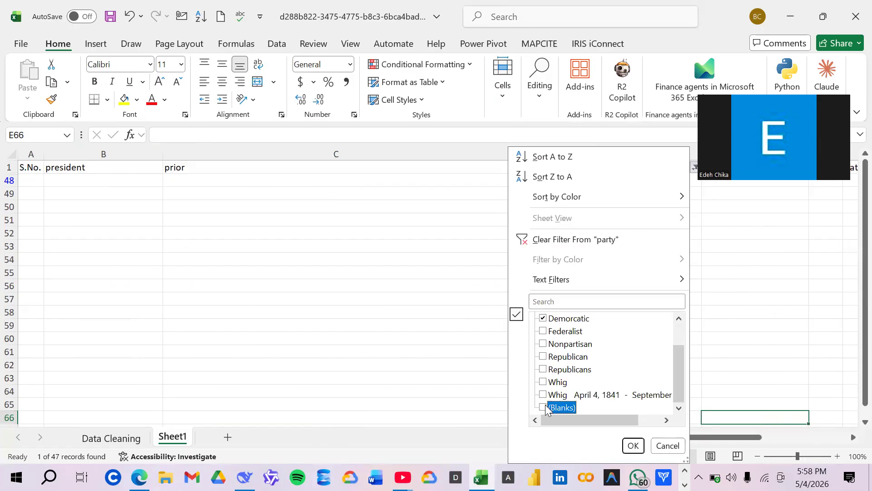
scroll(541, 354, up, 1)
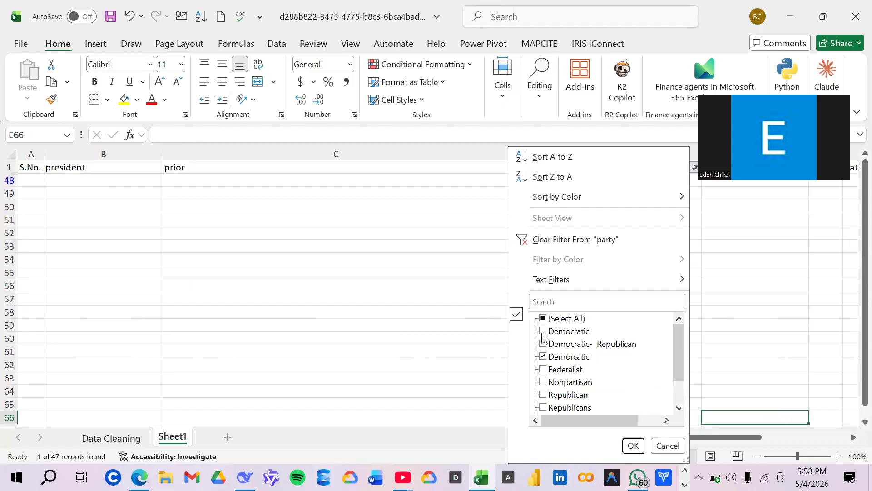
click(543, 331)
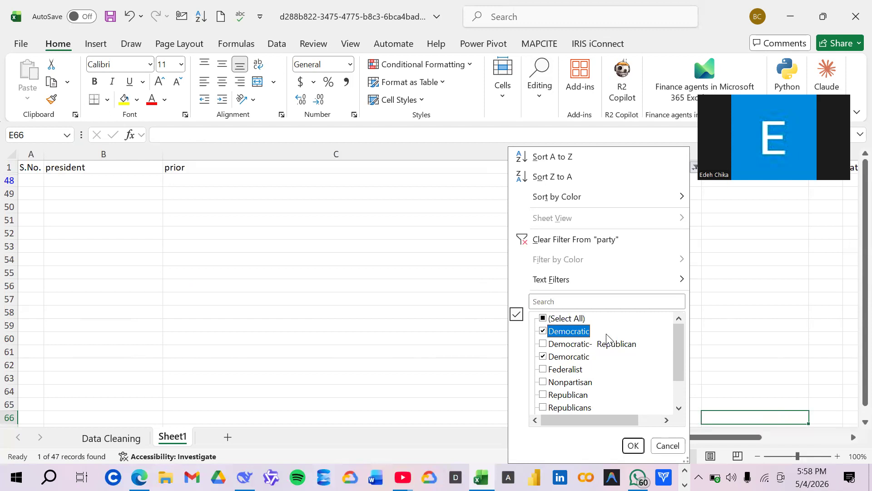
click(634, 445)
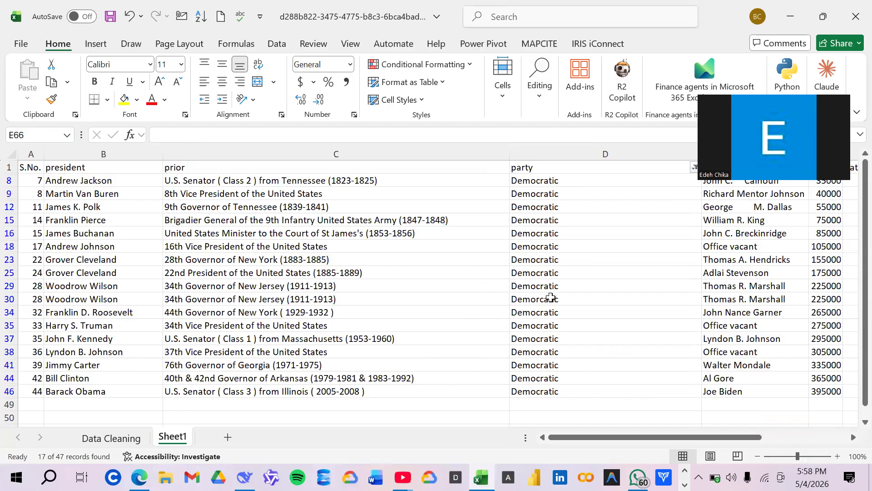
- Fill Democratic from D8 down through the visible party cells to D46 and check the filled range
click(558, 181)
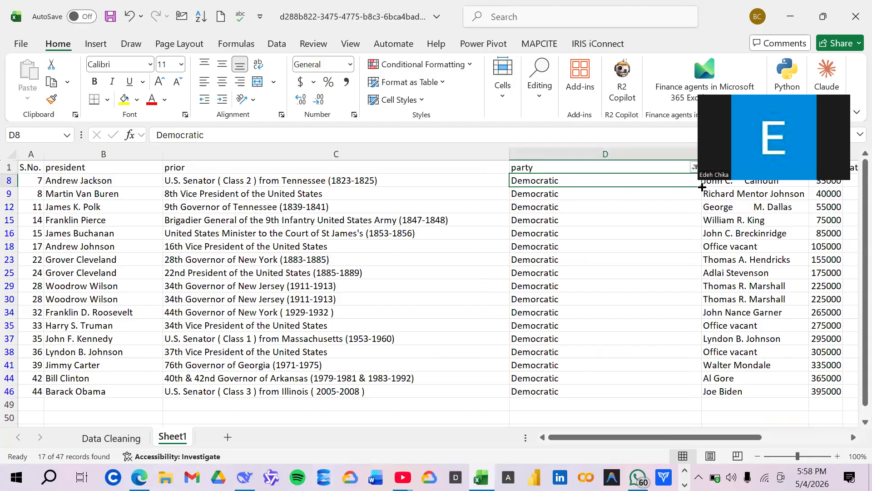
drag(700, 187, 709, 396)
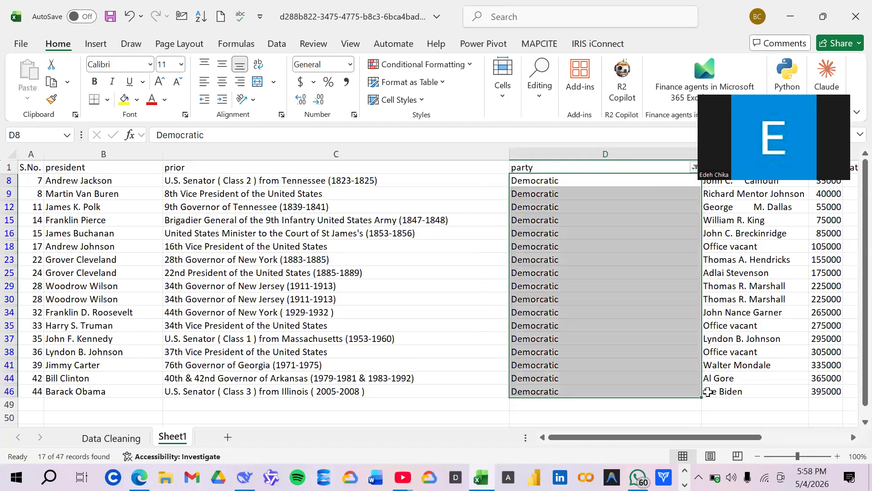
scroll(560, 352, down, 3)
scroll(559, 352, up, 1)
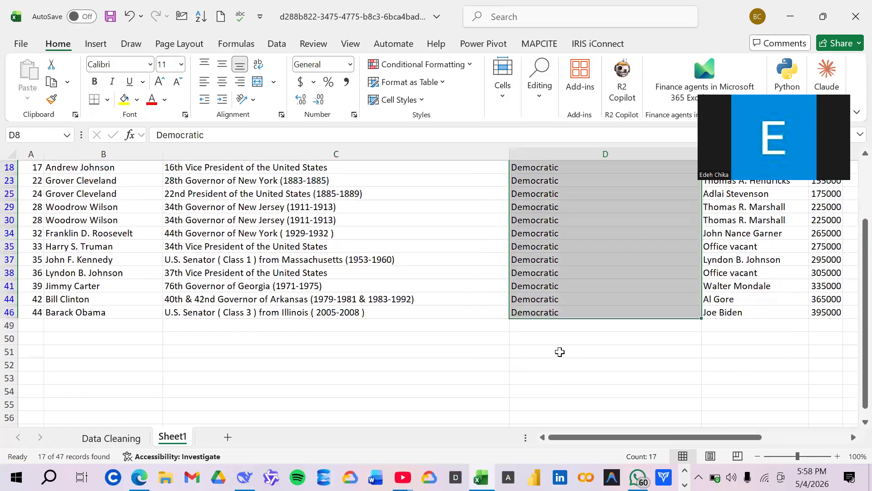
scroll(577, 312, up, 2)
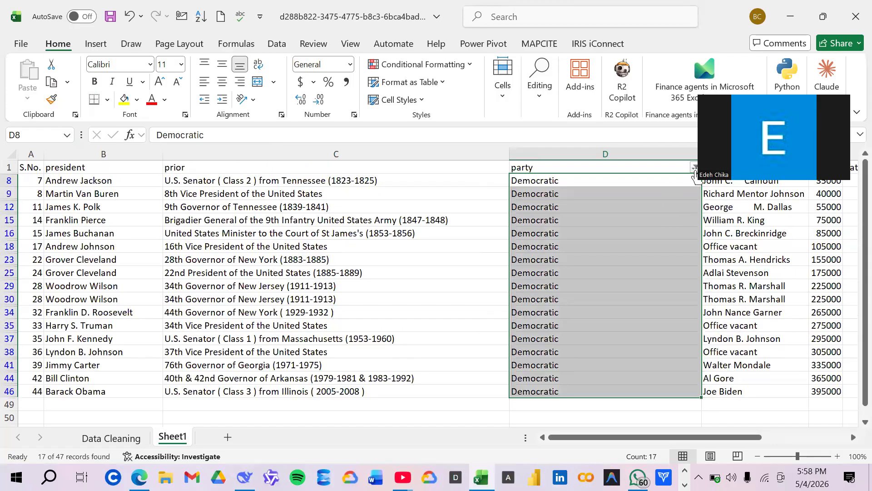
- Change the party filter to show only the Republican and Republicans entries
click(695, 167)
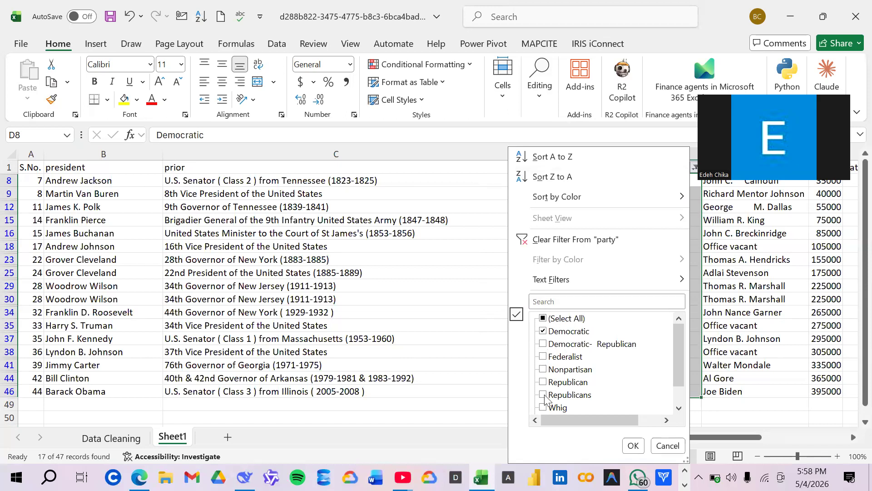
click(543, 331)
click(543, 382)
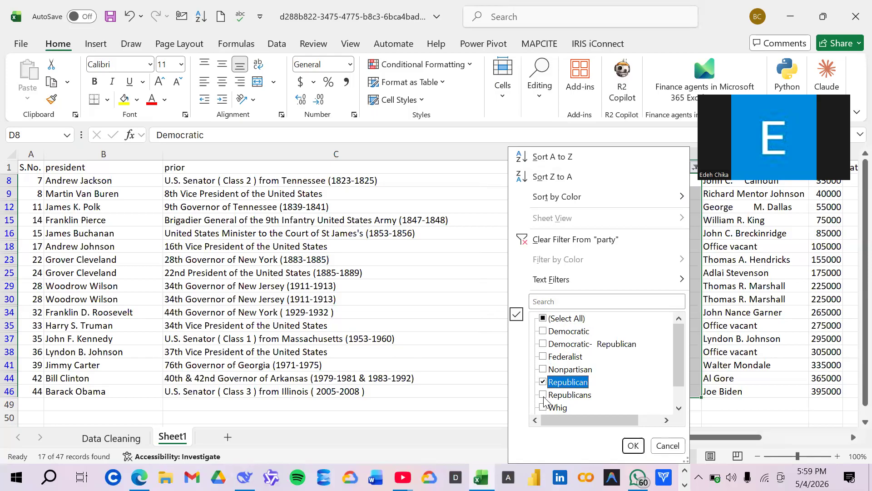
click(543, 394)
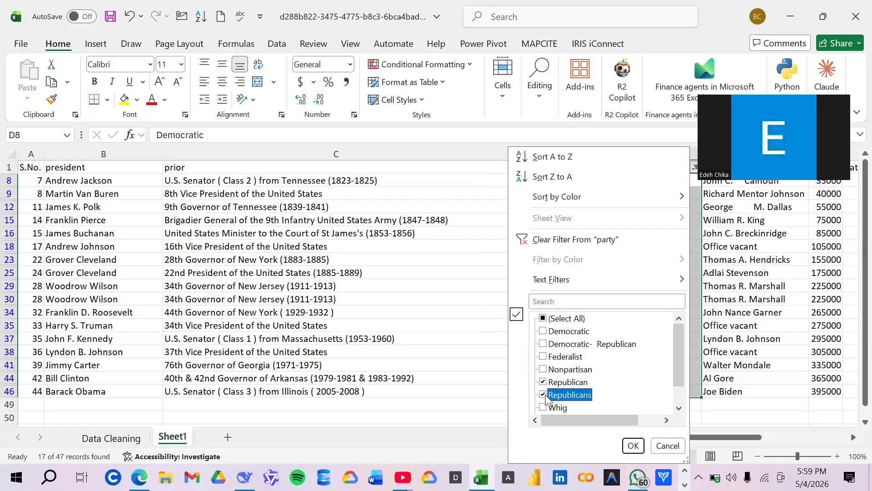
click(633, 447)
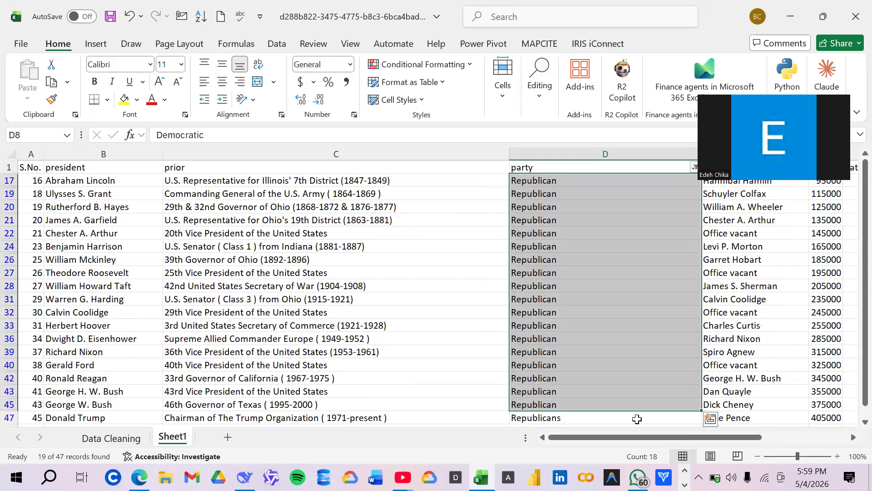
- Fill Republican from D17 down through the visible party cells to D47 and check the filled range
scroll(552, 296, down, 3)
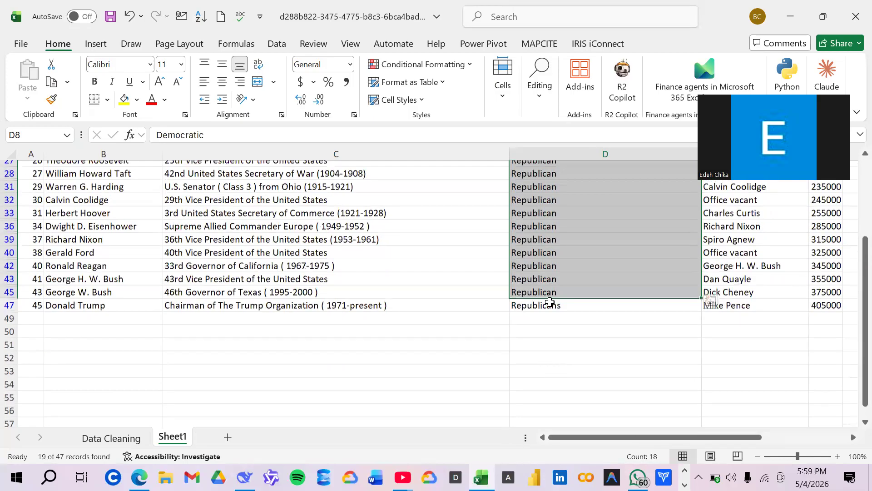
scroll(606, 341, up, 3)
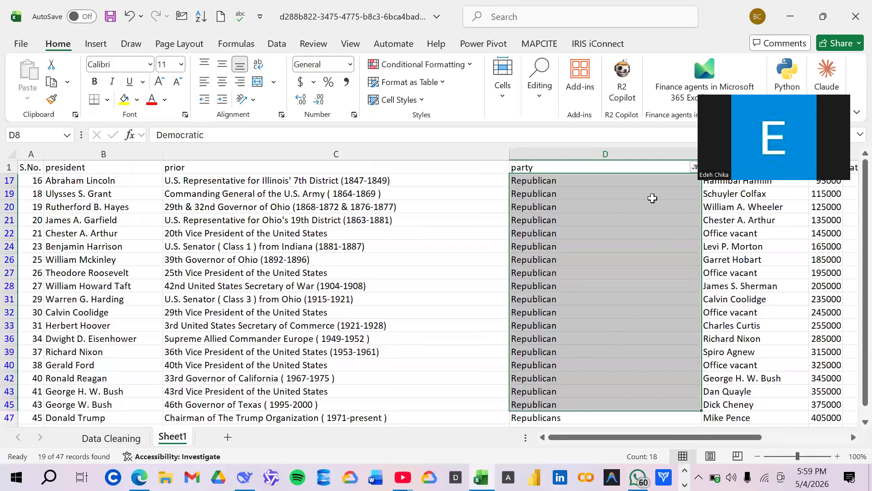
click(648, 180)
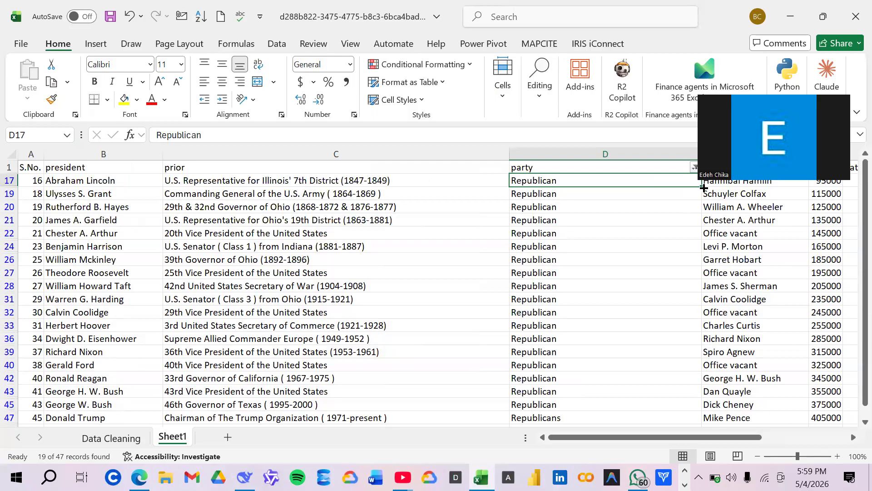
drag(700, 186, 670, 236)
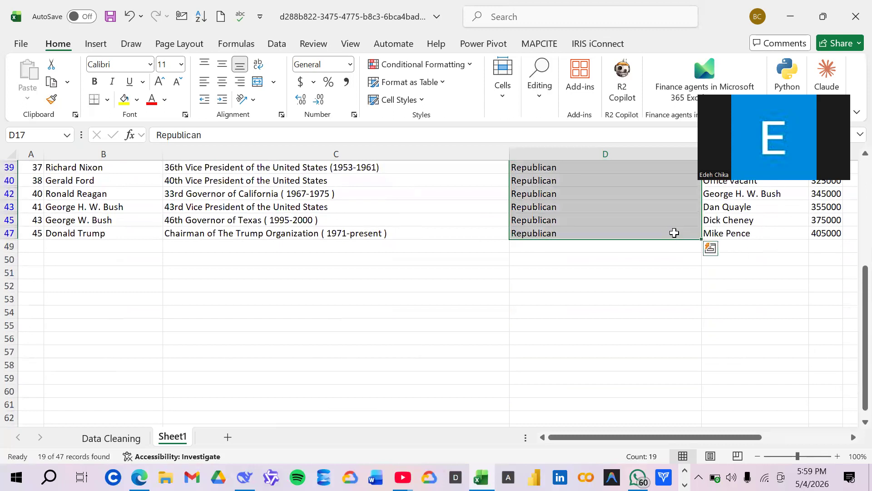
scroll(676, 208, up, 5)
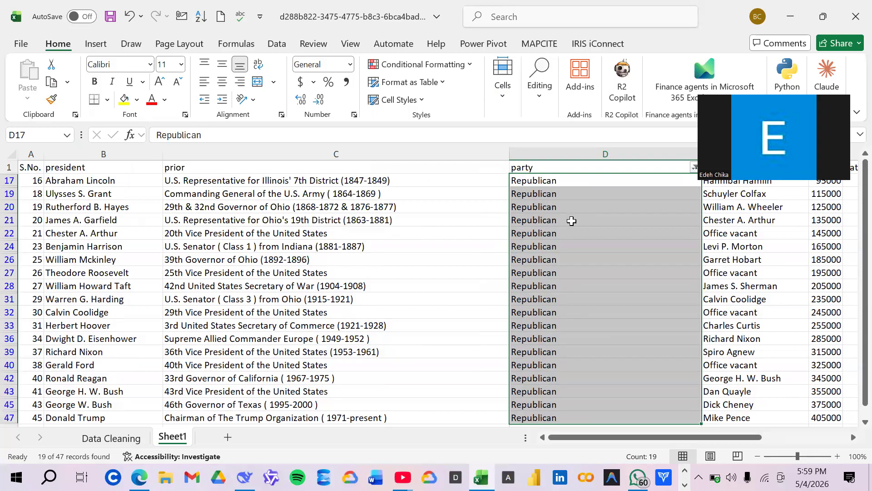
- Filter the party column to Whig and its variant with dates, and fill Whig from D10 down to D14
click(692, 168)
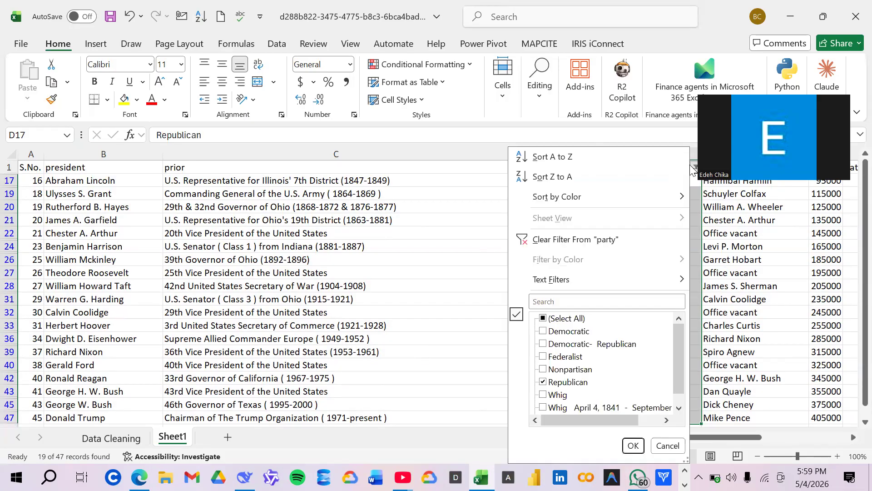
scroll(628, 354, down, 1)
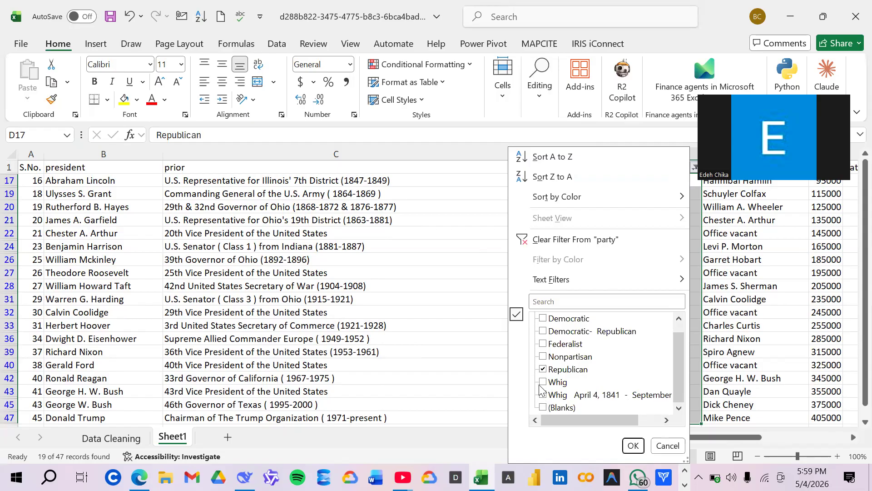
click(543, 369)
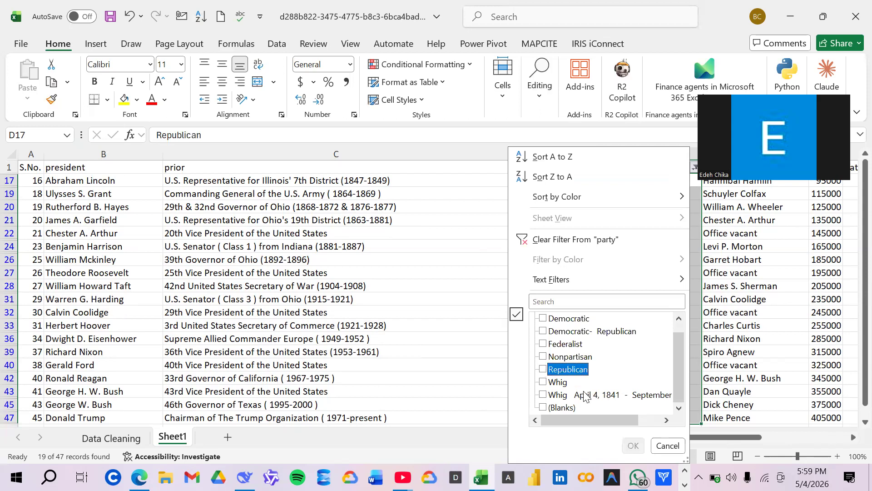
click(543, 382)
click(543, 395)
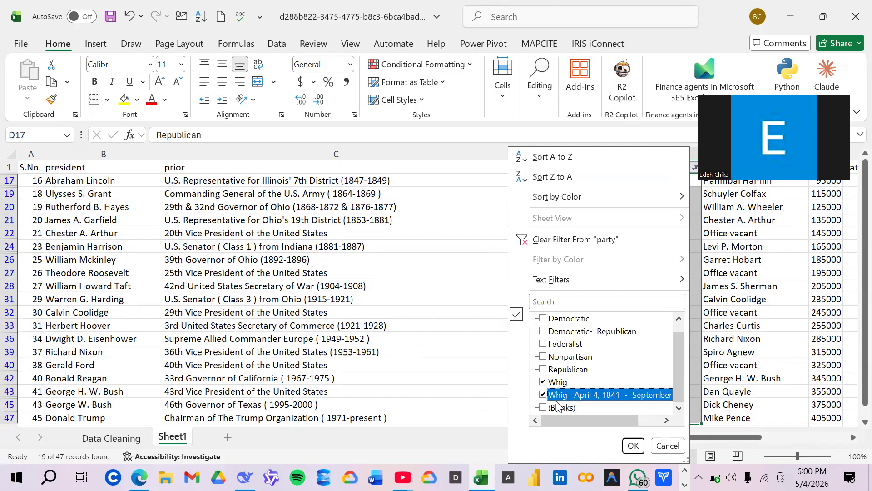
click(633, 445)
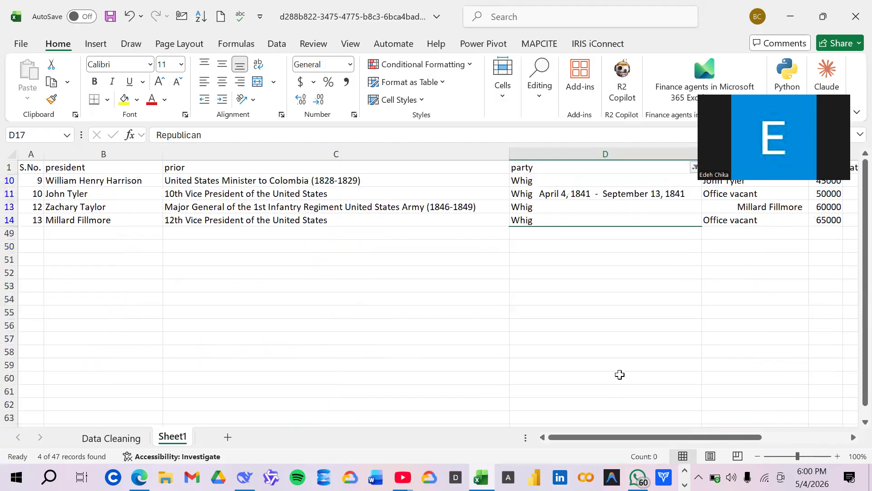
click(635, 182)
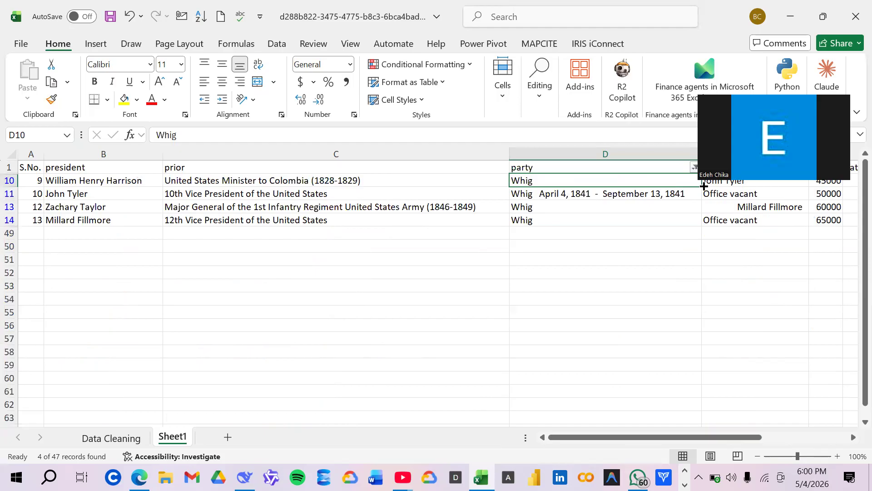
drag(702, 188, 697, 225)
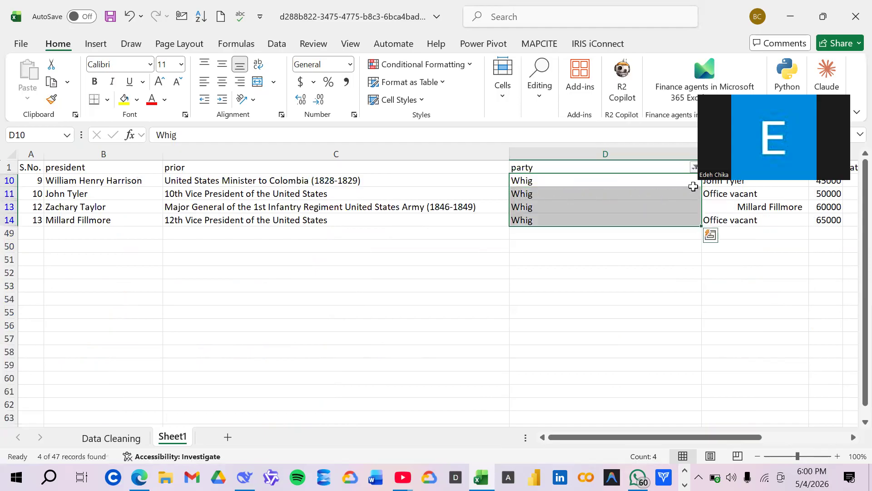
- Change the party filter to show only the Democratic- Republican entries
click(695, 169)
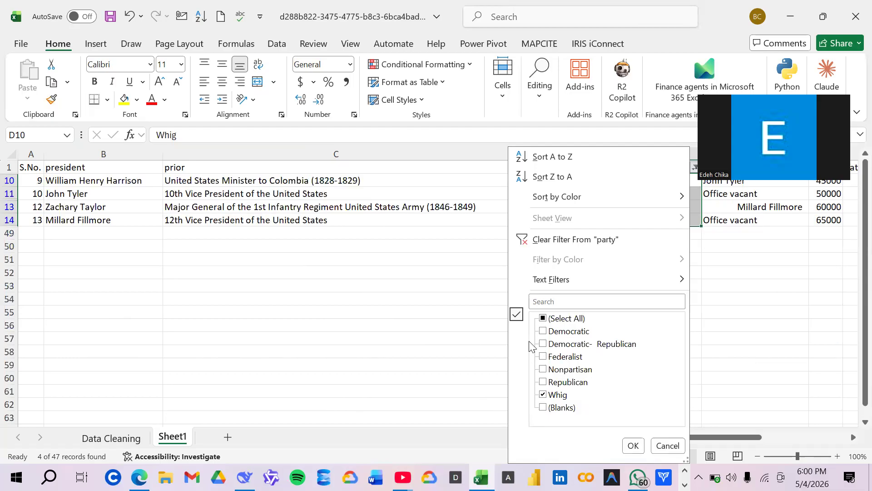
click(543, 395)
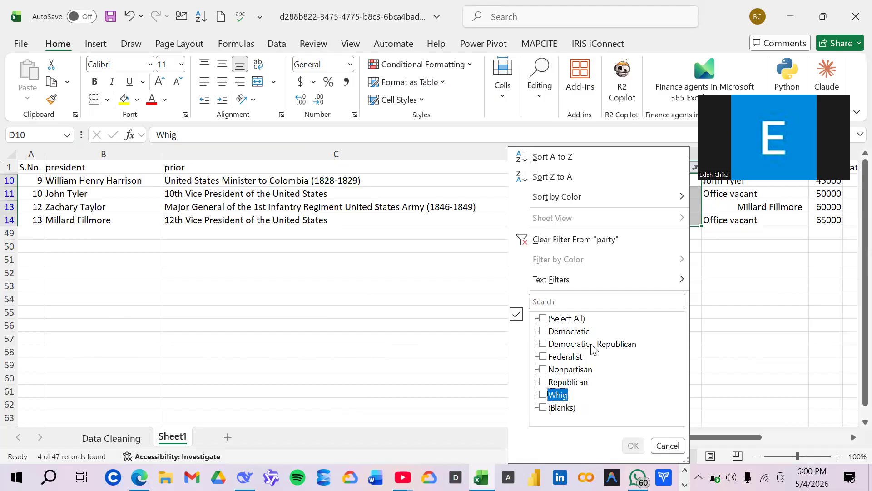
click(543, 344)
click(634, 445)
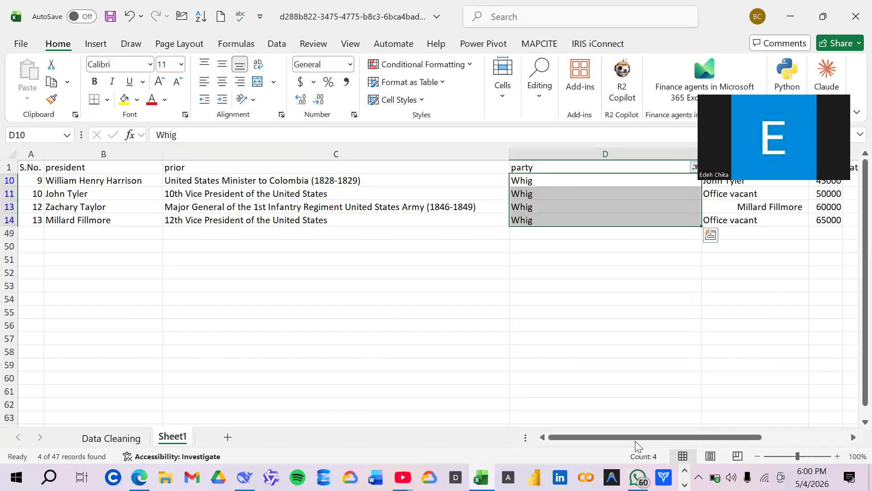
- Add a space before the hyphen in D4's Democratic- Republican and fill the corrected party value down to D7
click(557, 183)
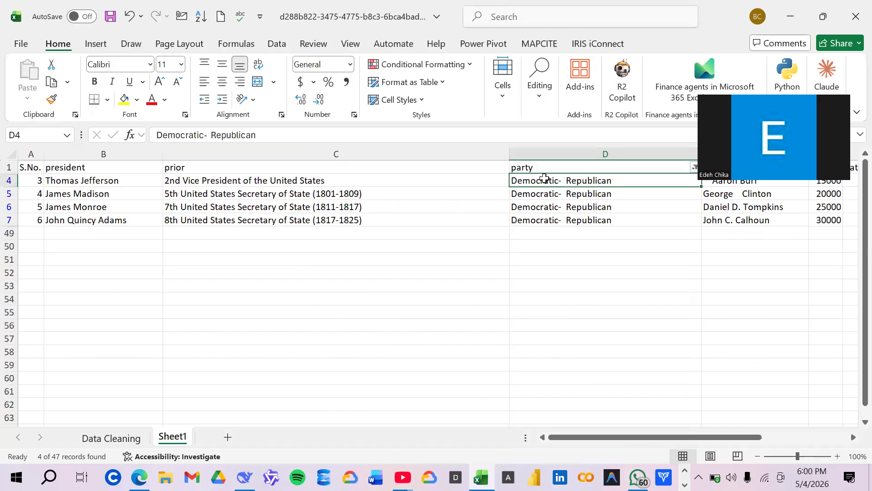
click(204, 139)
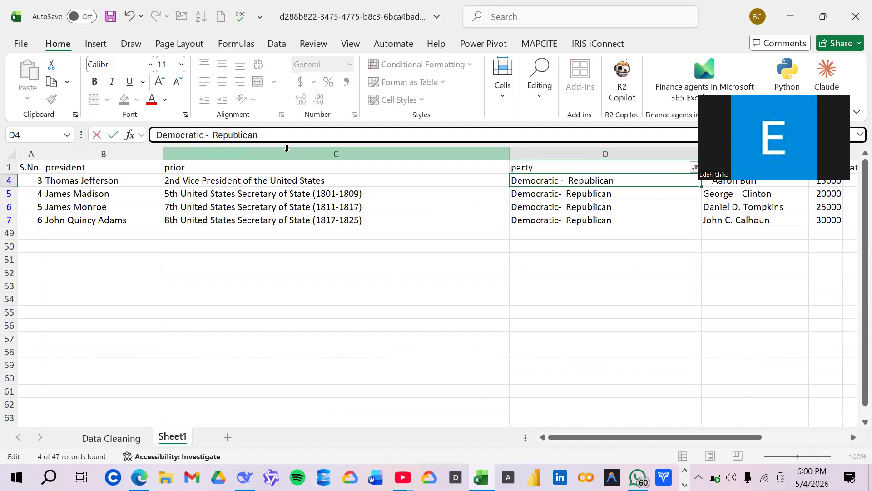
key(Return)
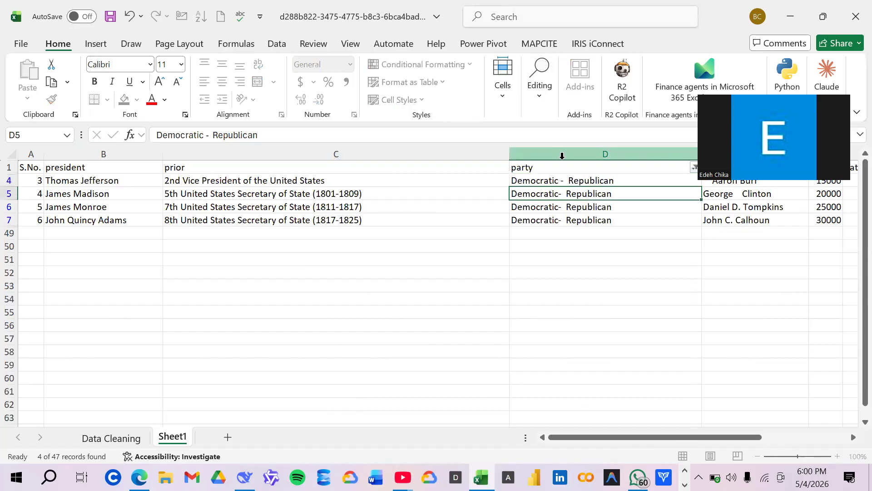
click(670, 181)
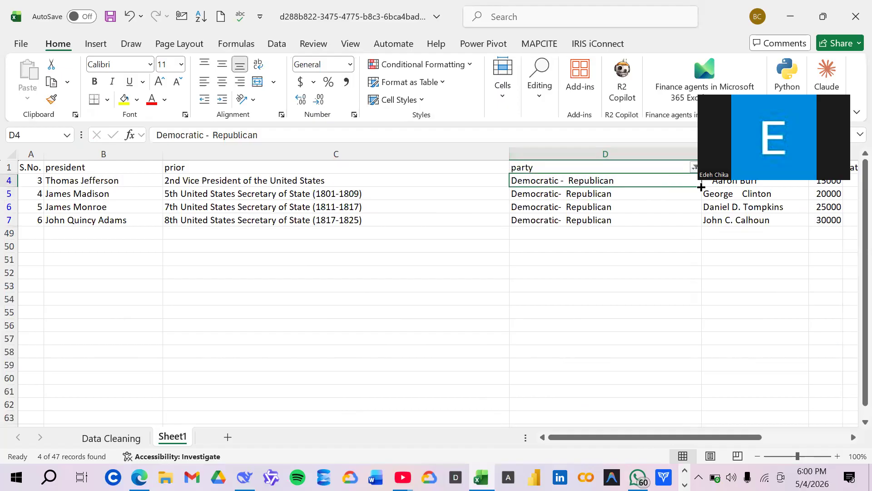
drag(700, 185, 701, 224)
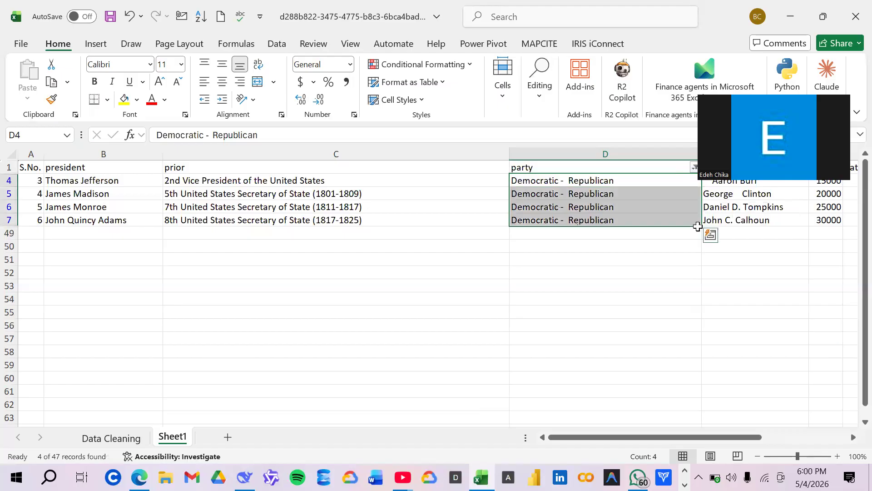
click(516, 273)
- Reset the party filter to show all values, including blanks, and check the standardised entries down the column
click(694, 168)
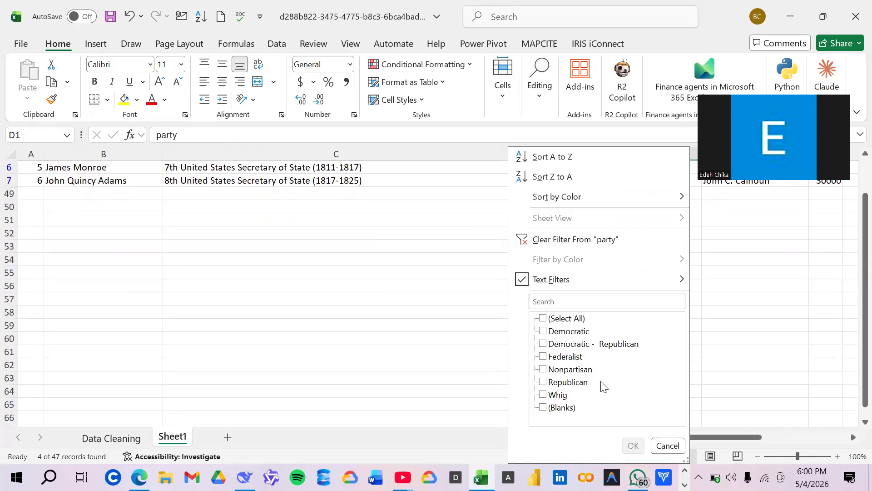
click(544, 319)
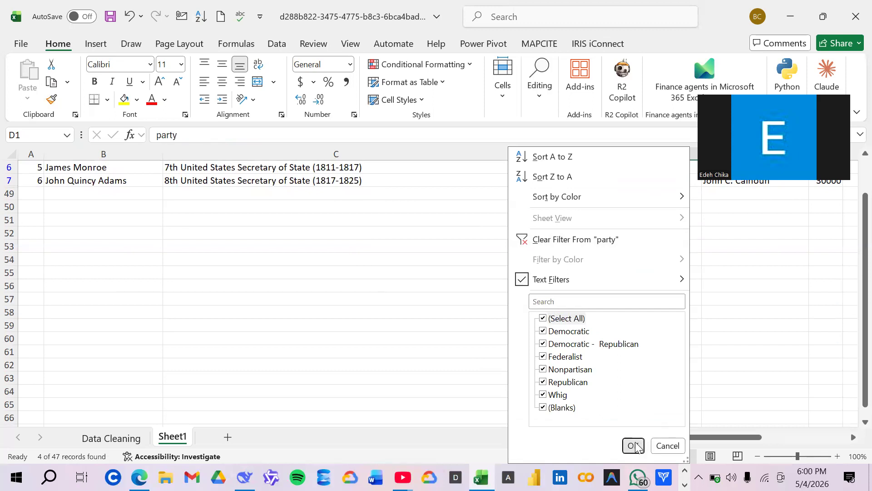
click(634, 446)
scroll(587, 311, up, 2)
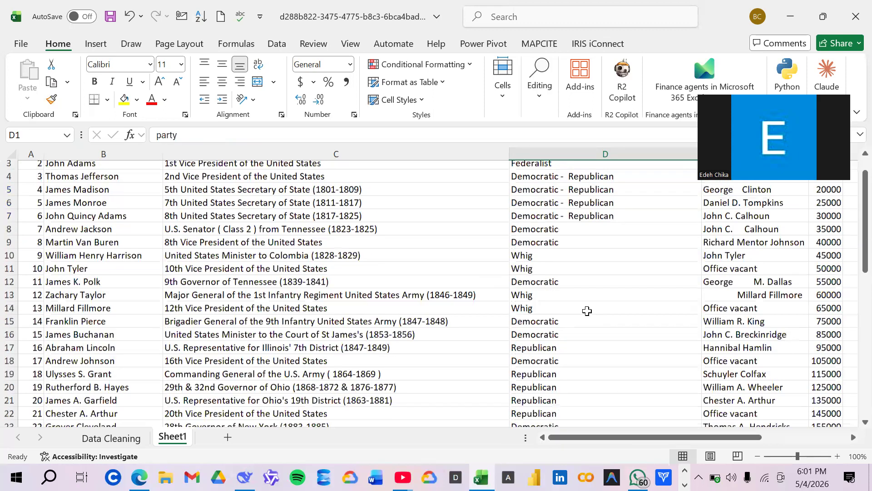
scroll(587, 311, up, 1)
scroll(593, 309, down, 1)
scroll(593, 309, down, 5)
scroll(613, 263, up, 6)
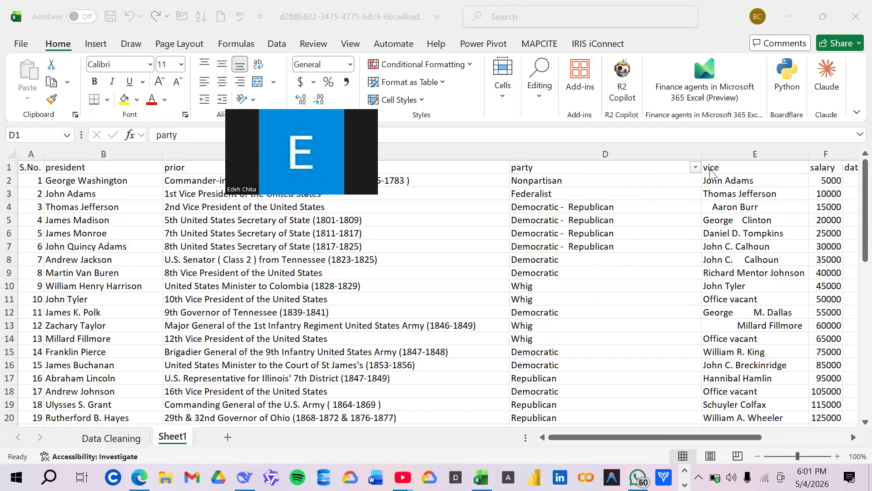
- Review the complete party column and turn off filtering on its header
click(540, 97)
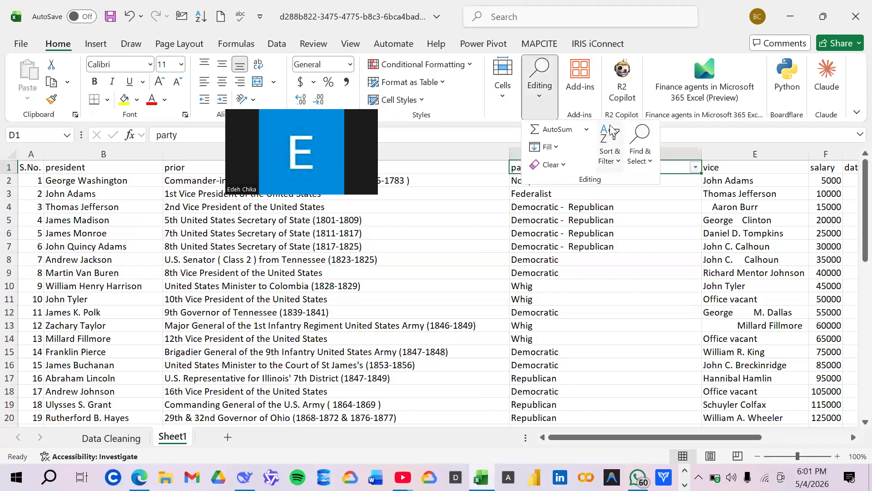
click(618, 165)
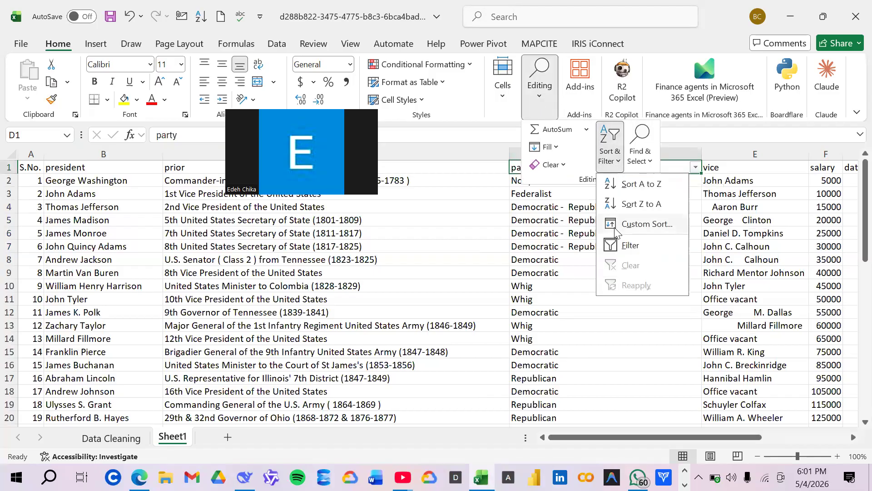
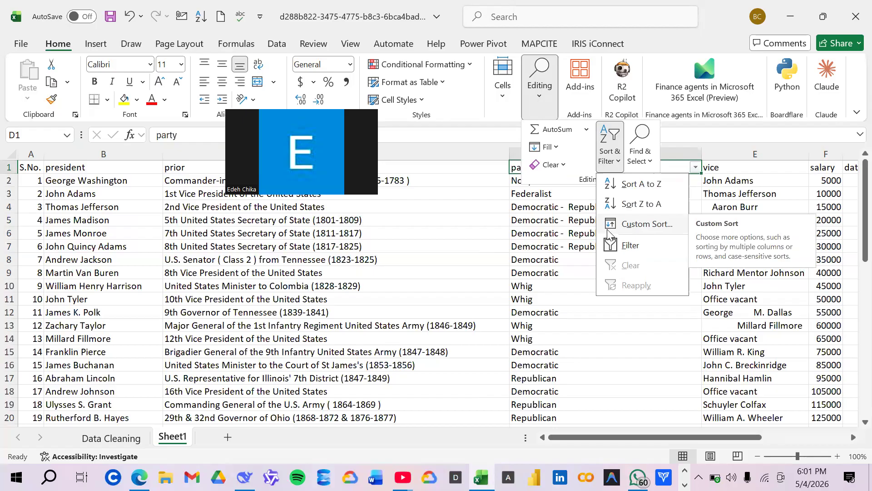
scroll(563, 312, down, 12)
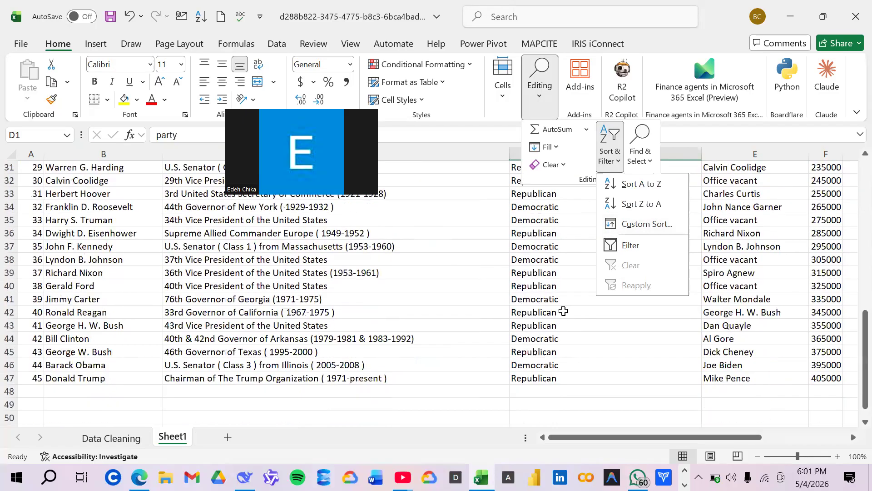
scroll(563, 312, up, 12)
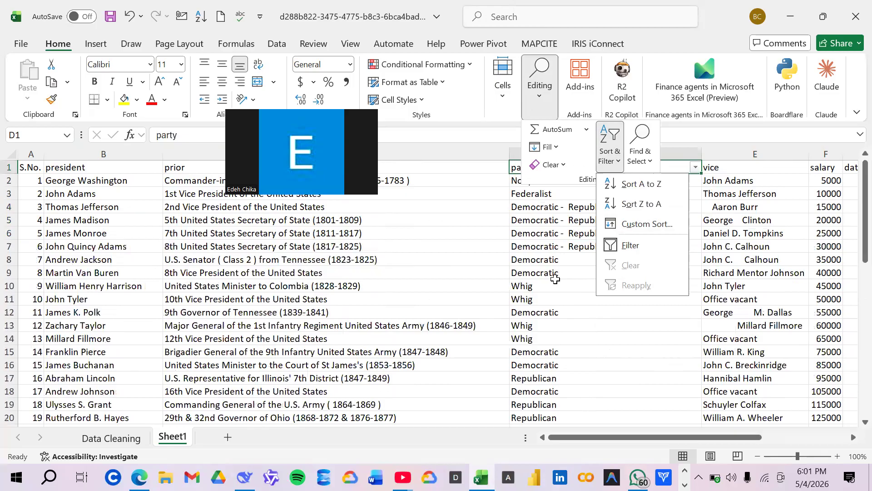
click(629, 245)
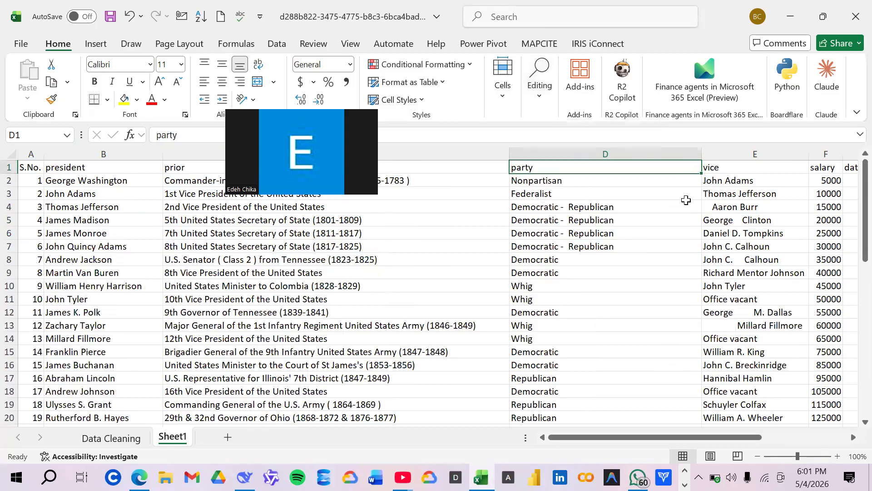
- Insert a blank column before the vice column
click(725, 150)
right_click(725, 151)
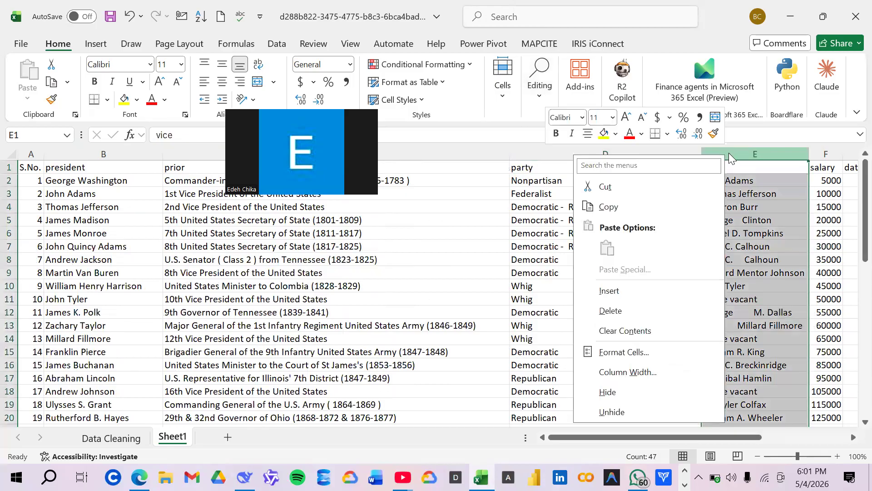
click(606, 293)
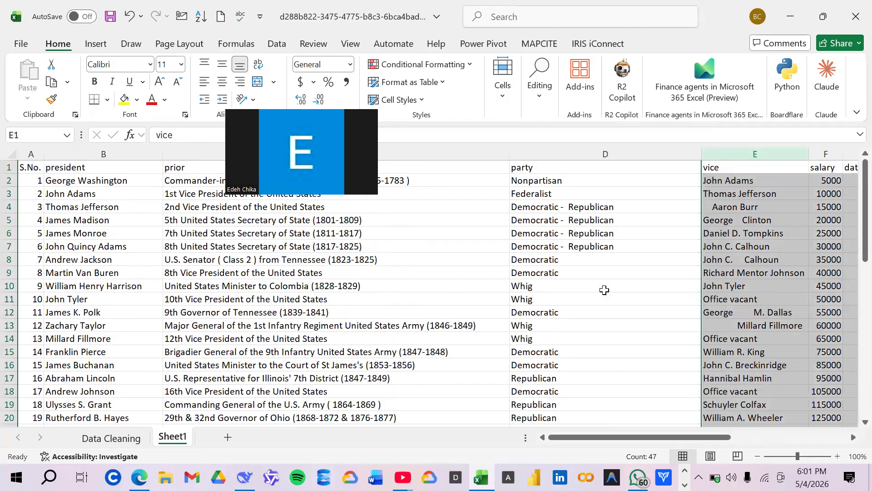
- Copy the party header from D1 into E1 of the blank column
click(634, 167)
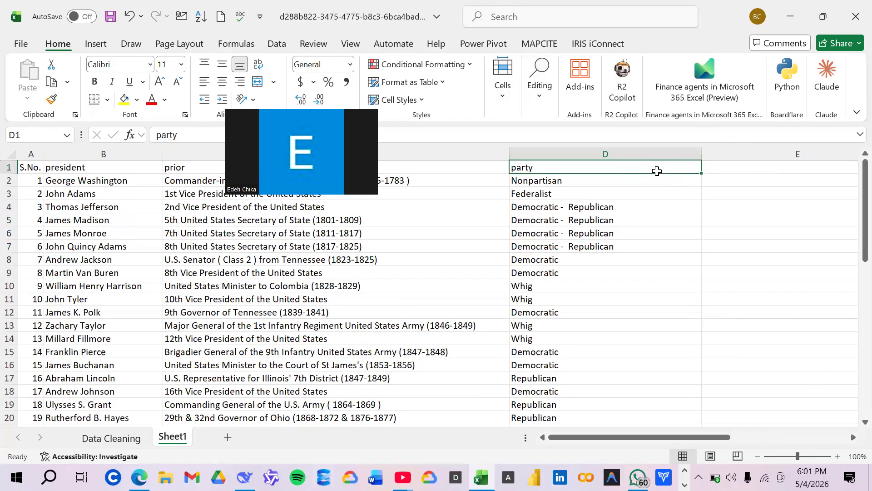
right_click(657, 171)
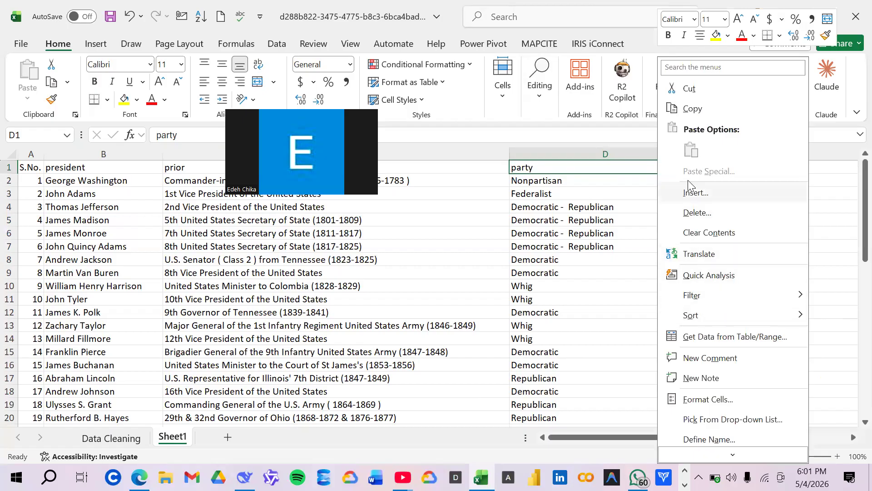
click(706, 109)
click(754, 169)
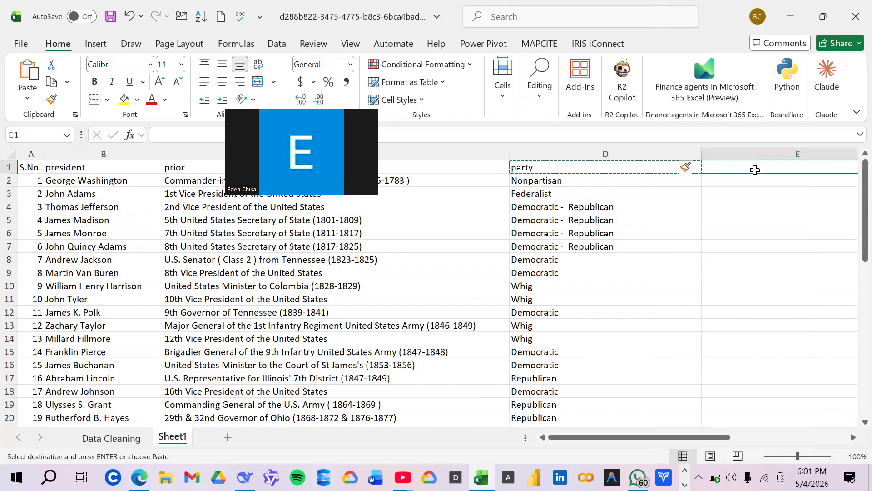
right_click(754, 170)
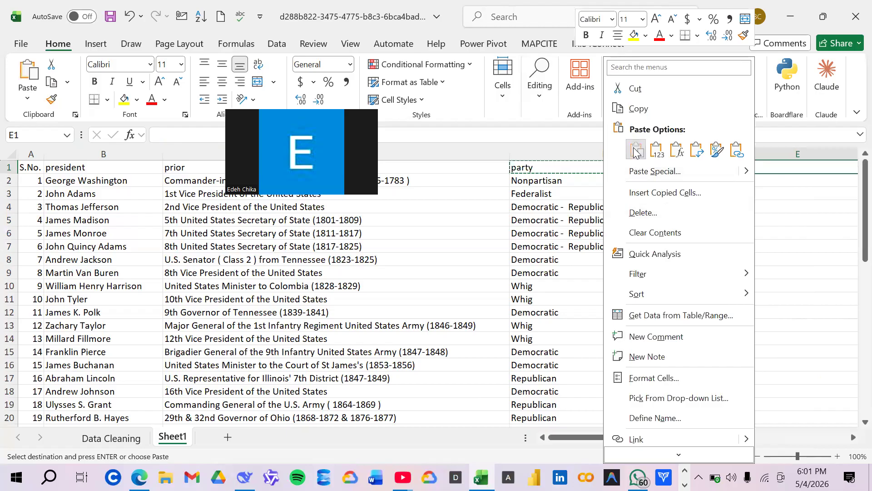
click(636, 150)
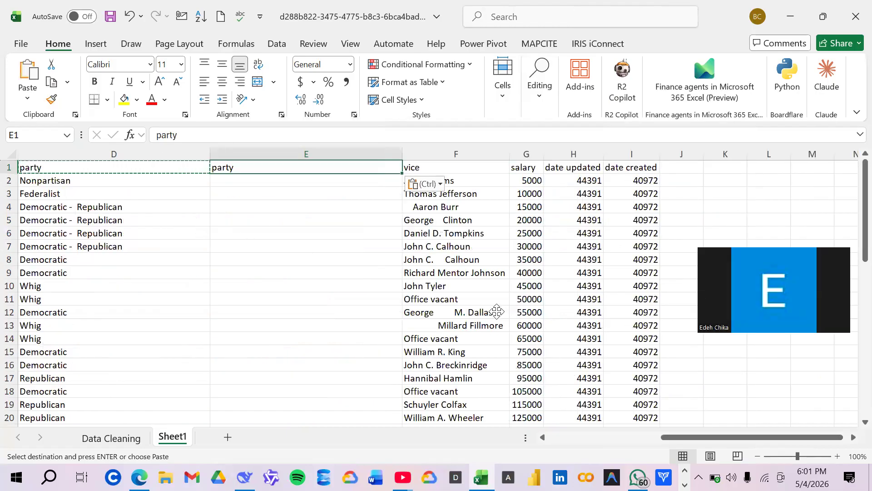
- Enter the formula =TRIM(PROPER(D2)) in cell E2 to clean the first party value
click(259, 184)
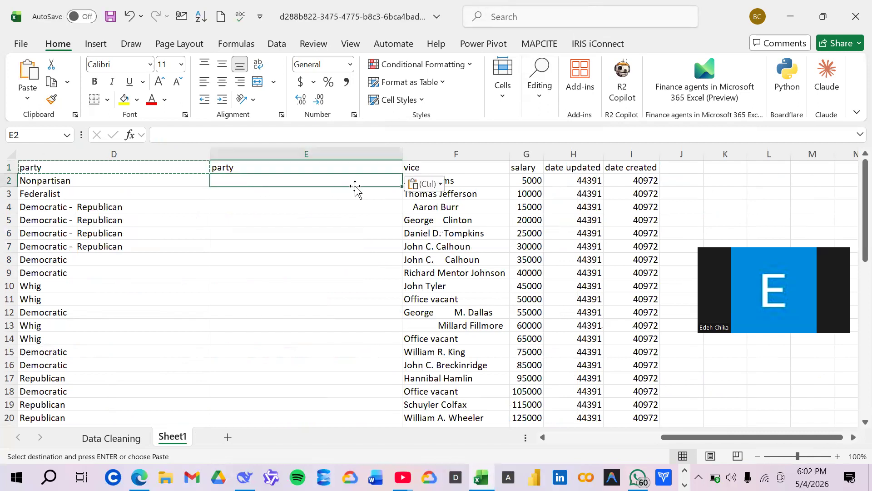
text(=)
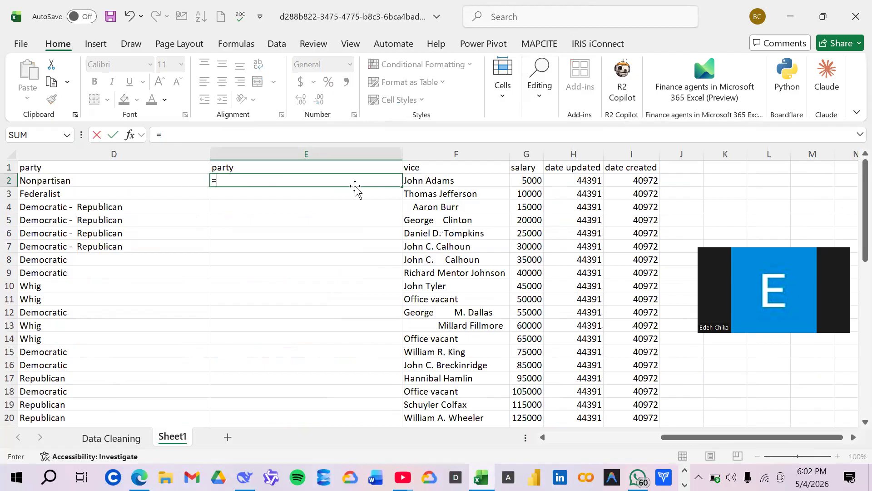
text(TRIM)
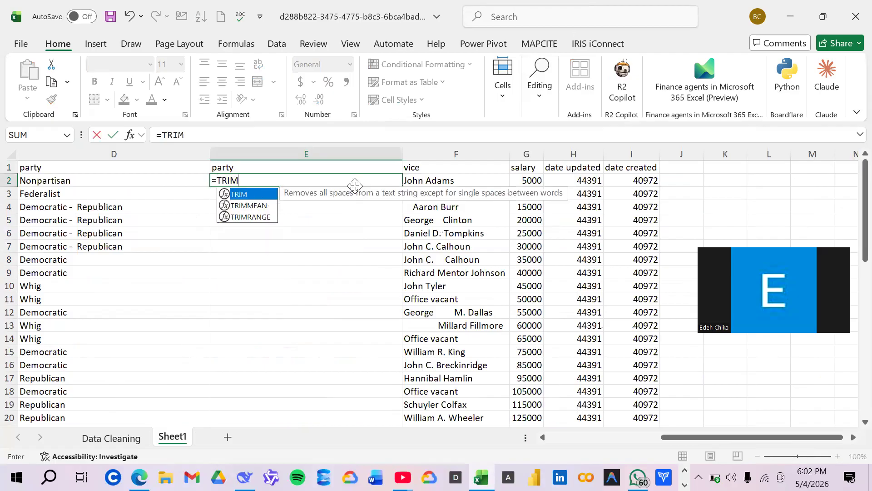
text((PROPER)
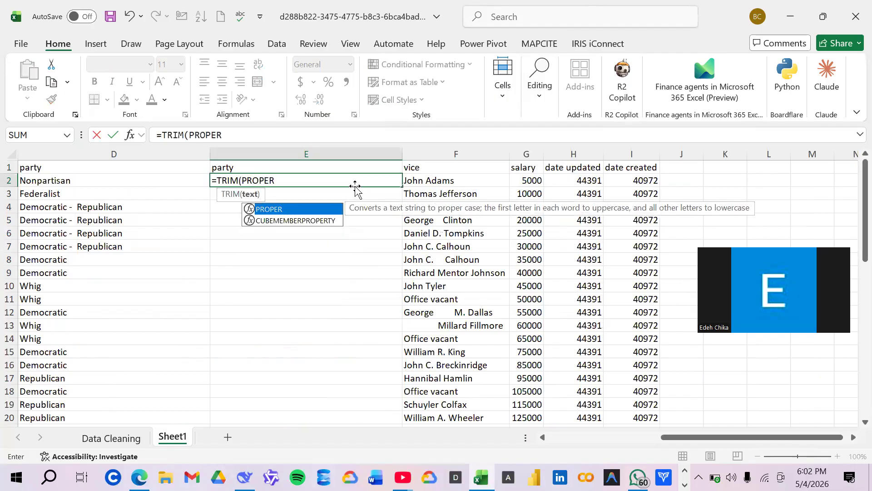
text(()
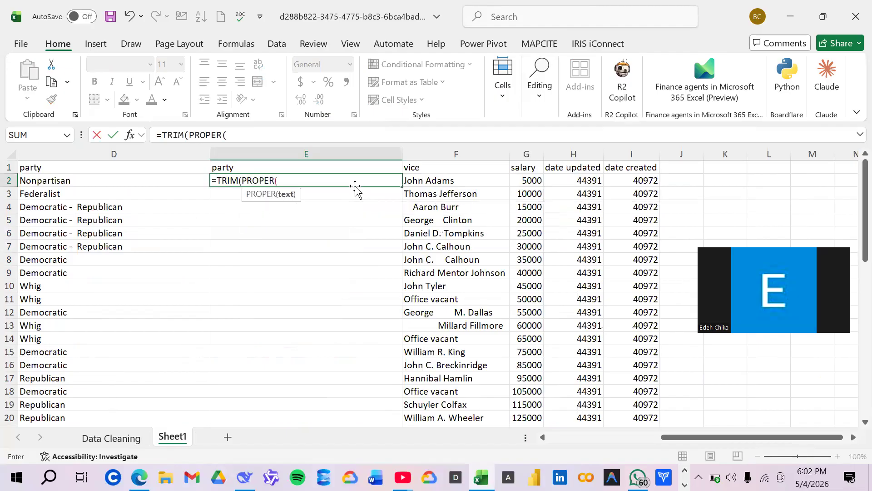
click(85, 181)
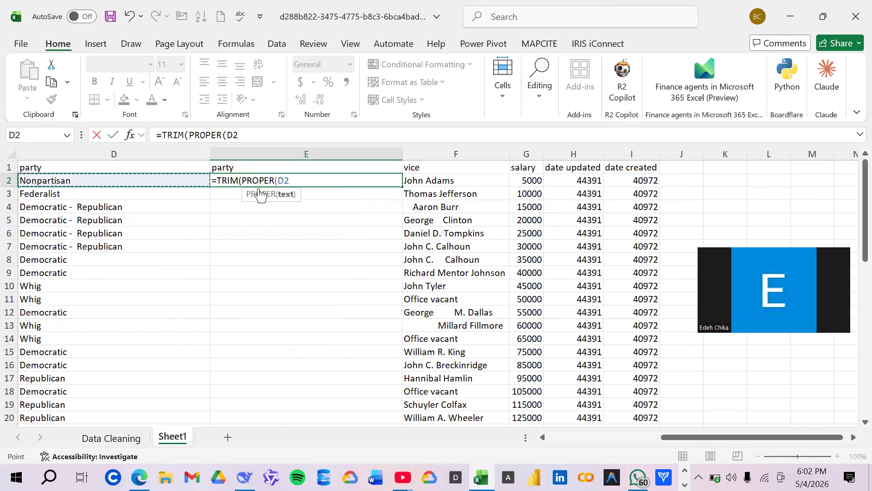
text()))
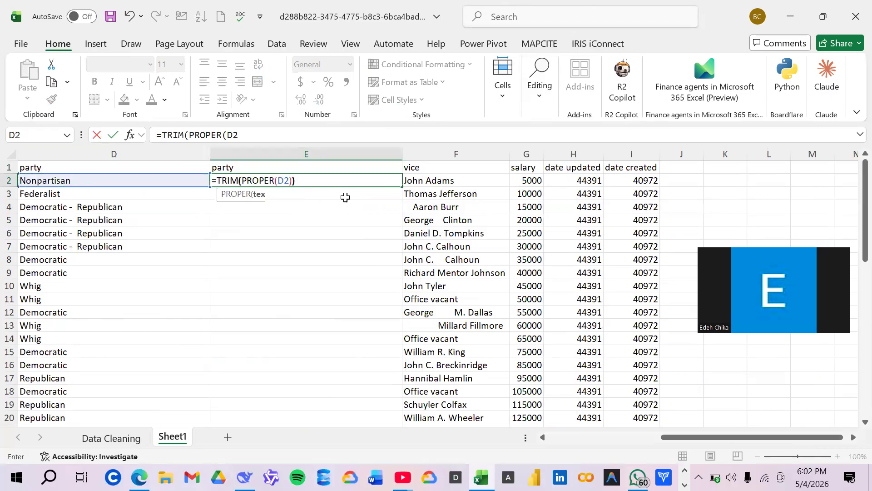
key(Return)
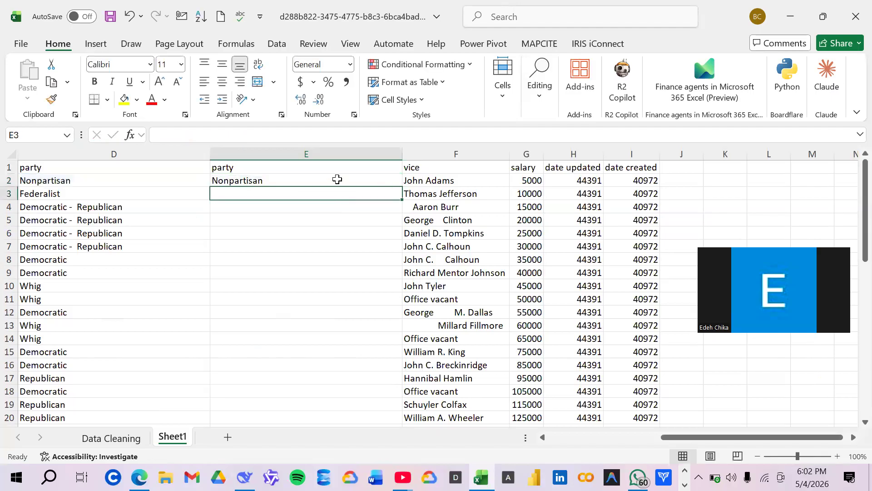
- Enter the formula =TRIM(PROPER(D3)) in cell E3 to clean the second party value
text(=)
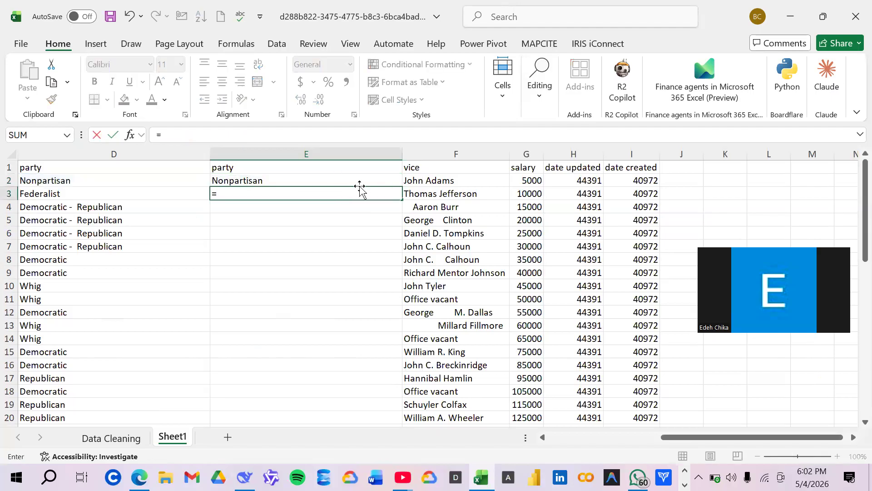
text(TRIM)
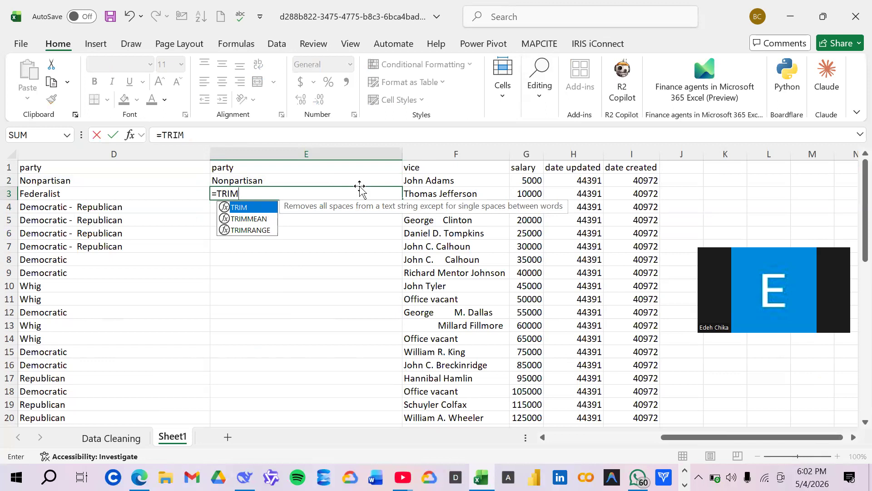
text((P)
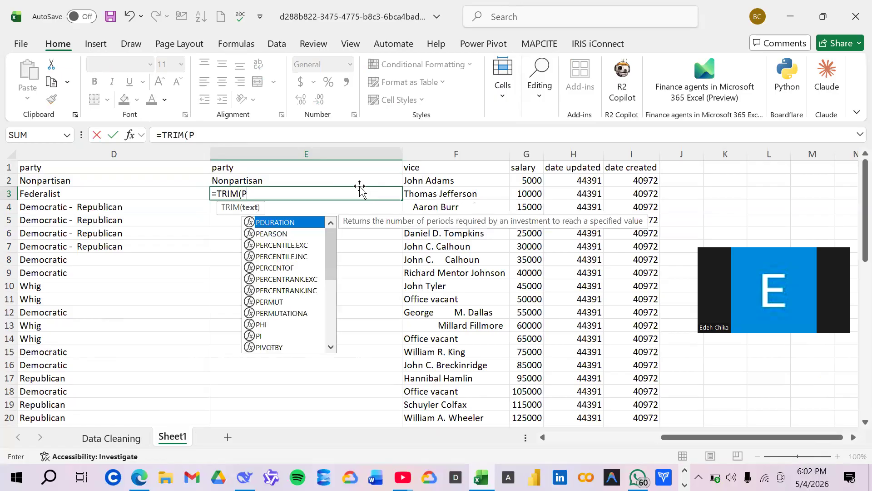
text(ROP)
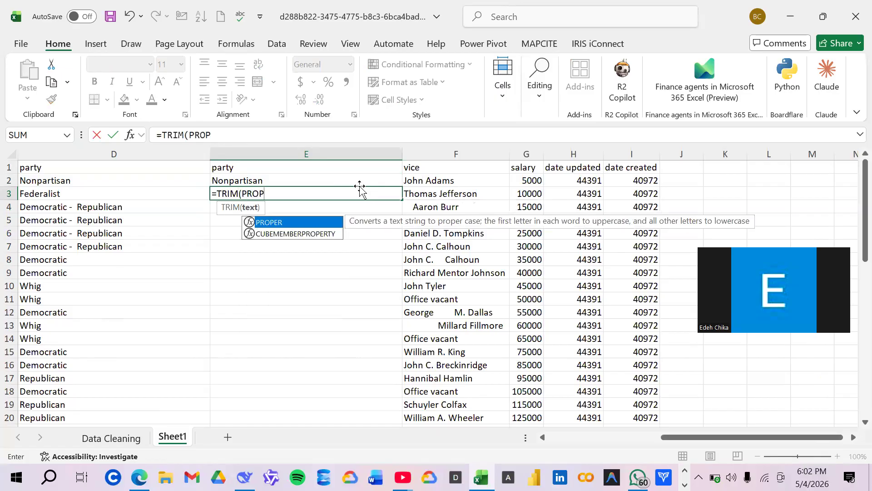
text(ER)
text(()
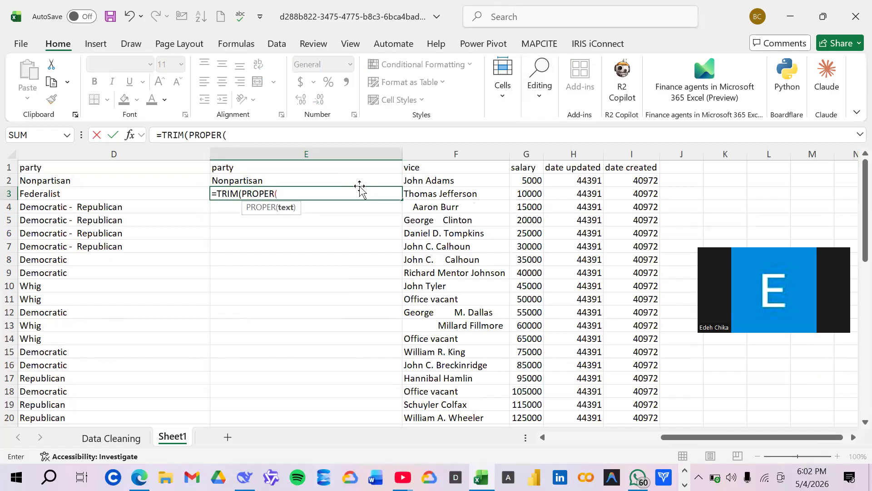
click(168, 195)
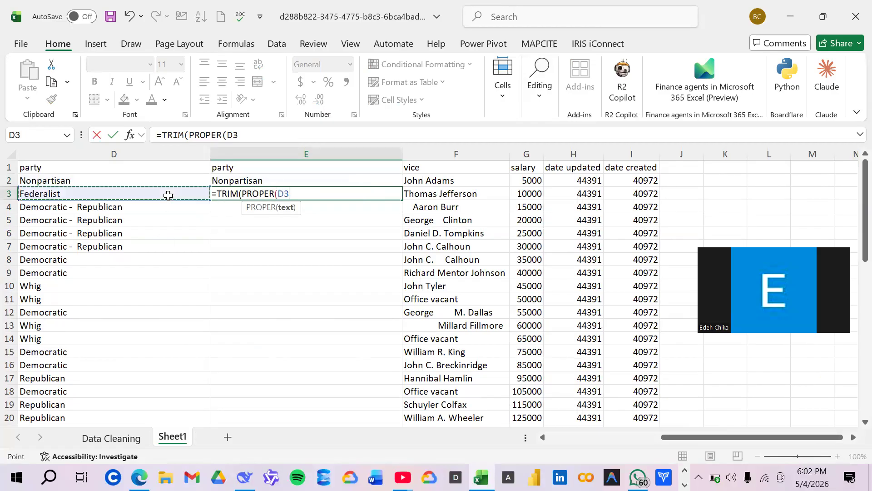
text())
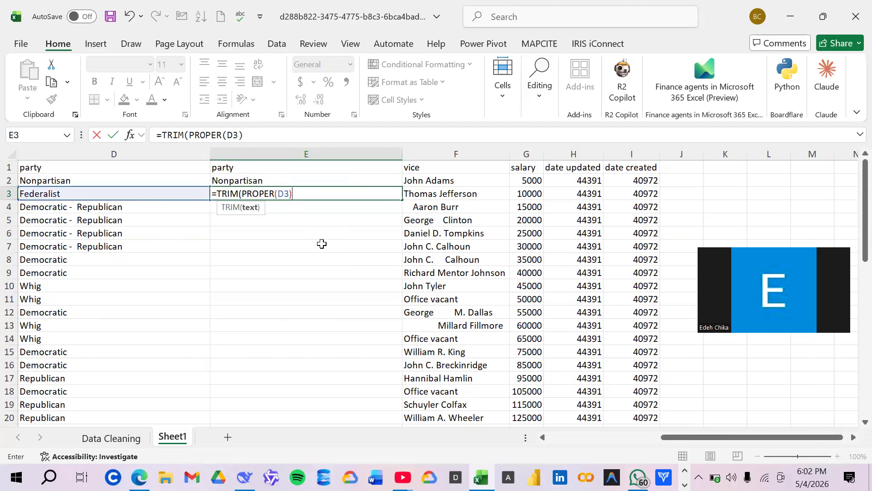
text())
key(Return)
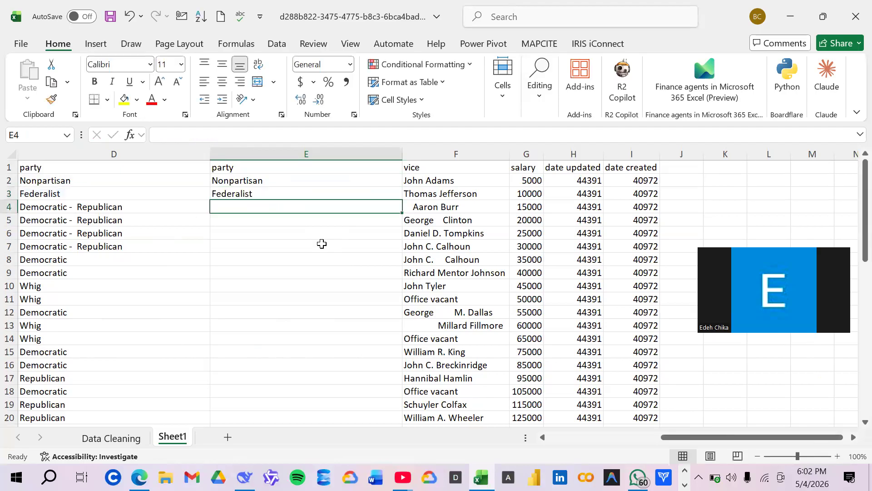
- Enter the formula =TRIM(PROPER(D4)) in cell E4 to clean the third party value
text(=)
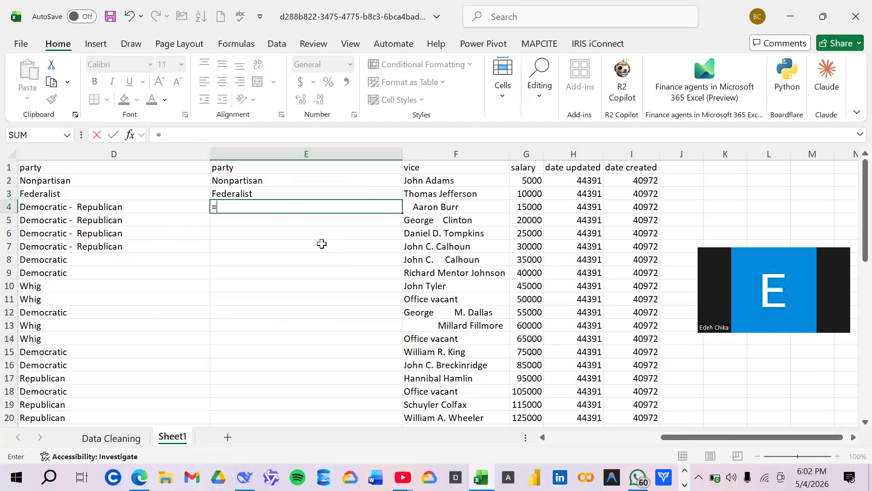
text(TR)
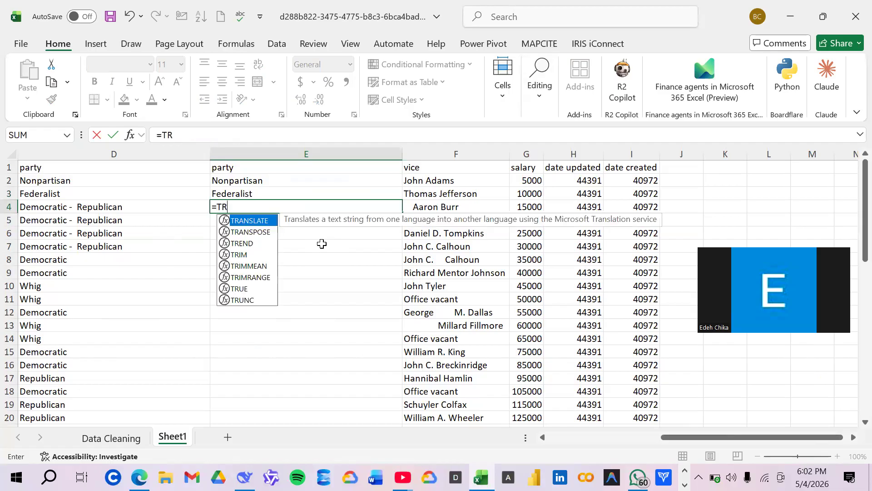
text(I)
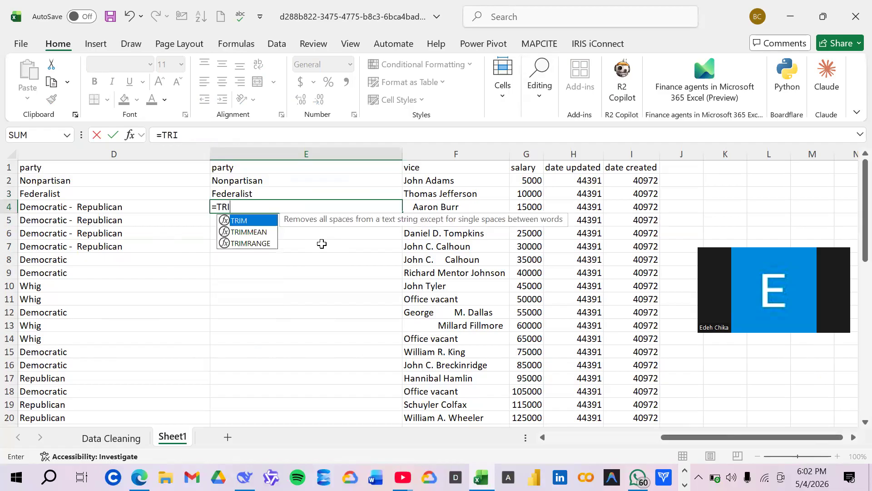
text(M()
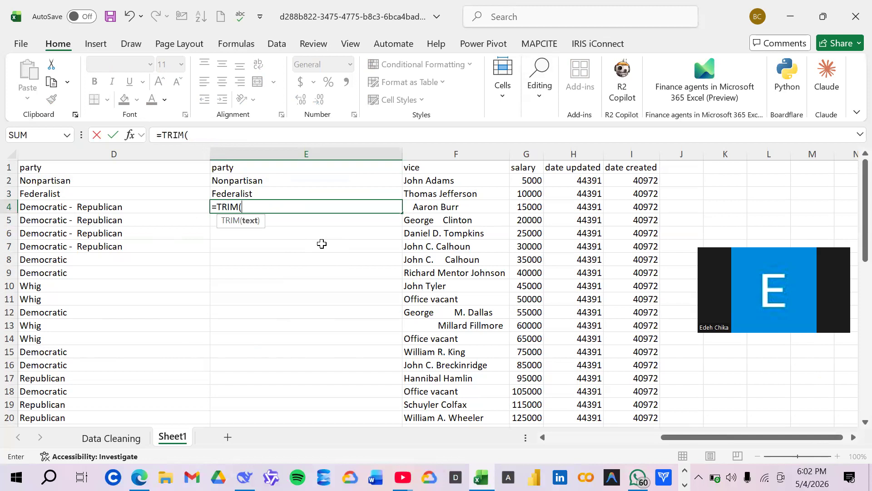
text(PRO)
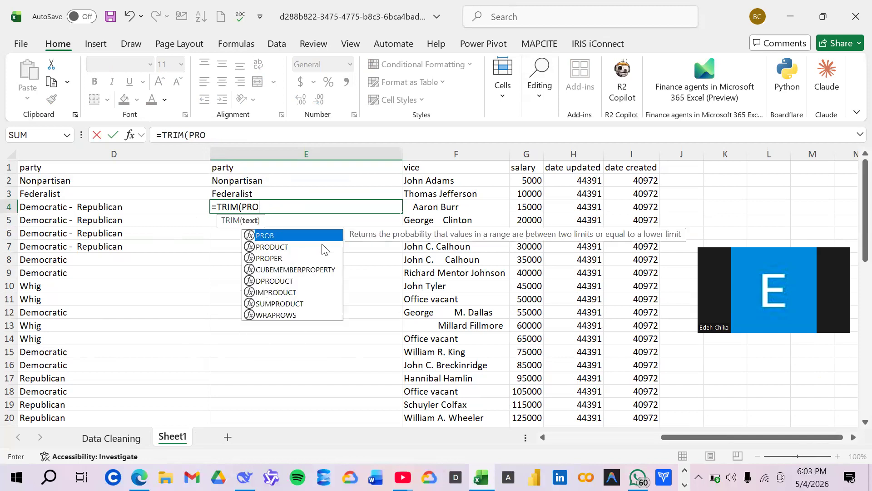
text(PER)
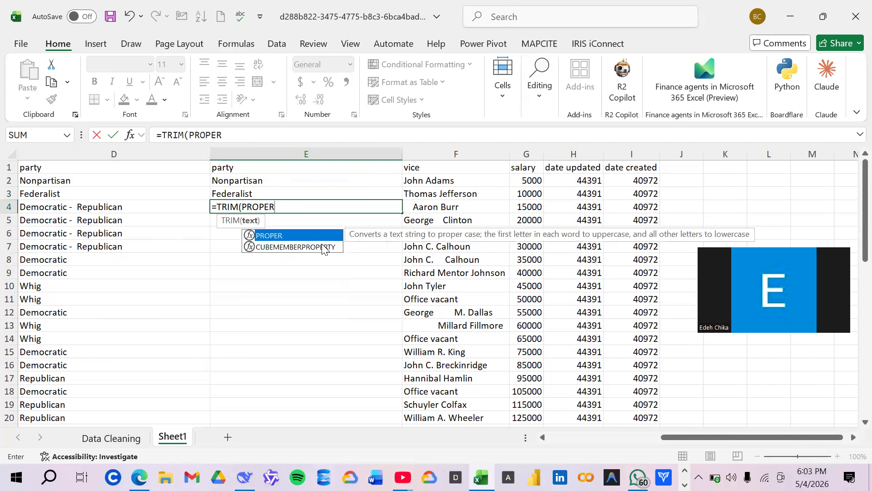
text(()
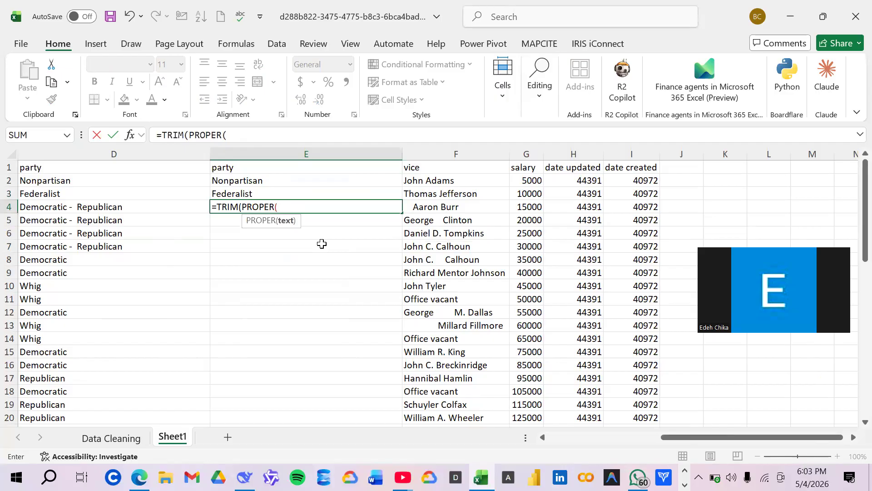
click(112, 208)
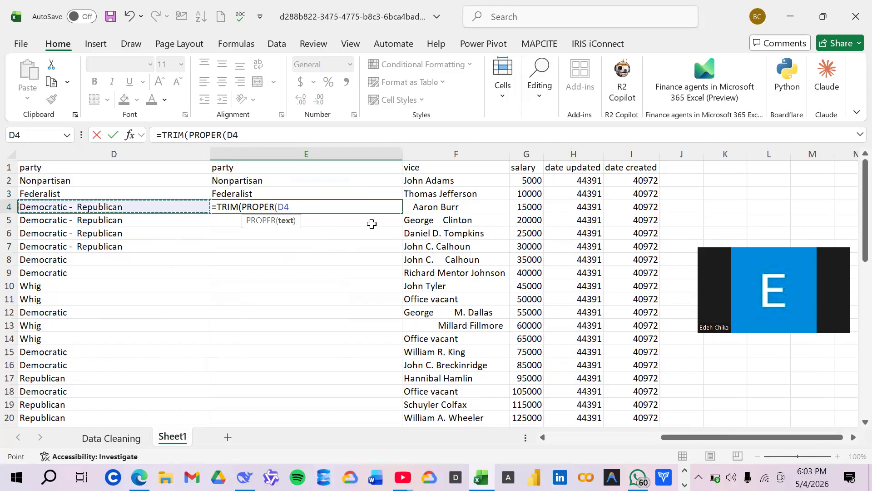
text()))
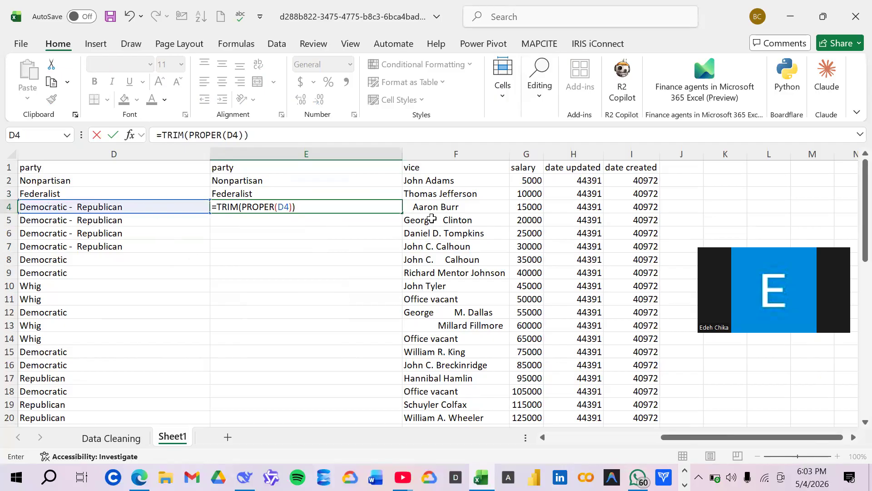
key(Return)
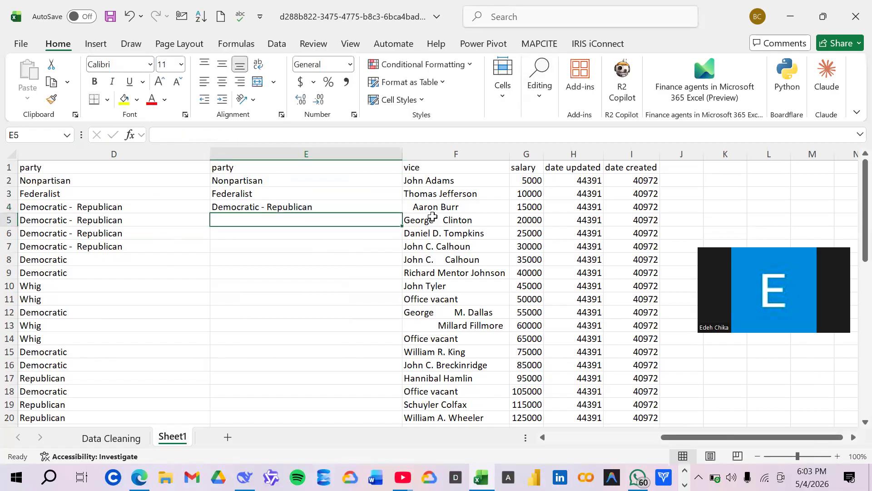
- Fill the TRIM(PROPER()) formula from E3 down column E through the last data row
click(359, 194)
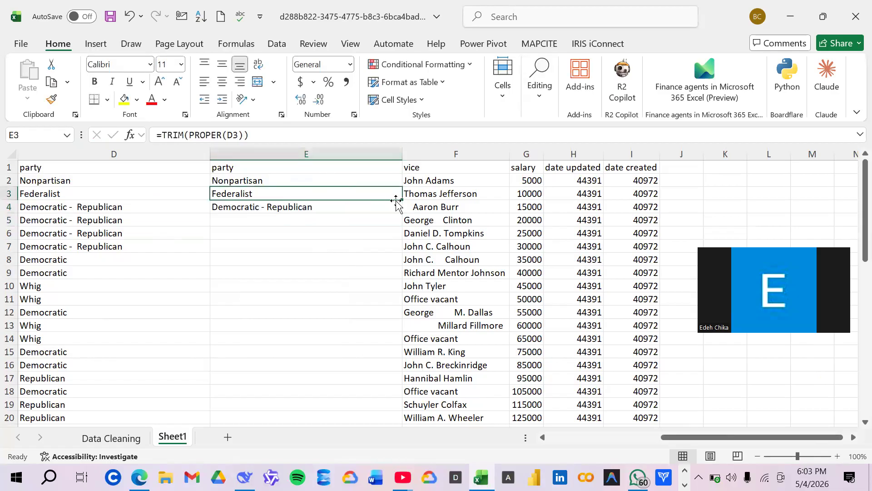
drag(401, 199, 399, 403)
scroll(266, 270, up, 10)
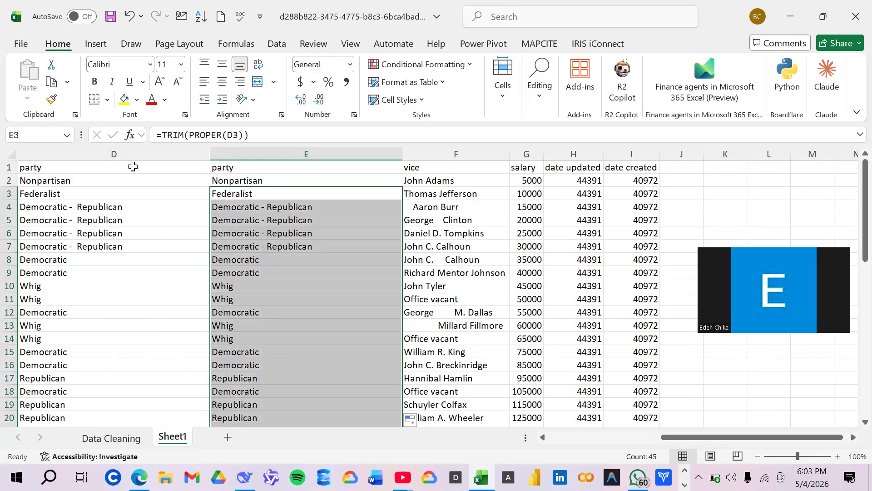
- Overwrite the original party column D with the cleaned entries of column E as values only, and delete the helper column E
click(230, 153)
right_click(250, 160)
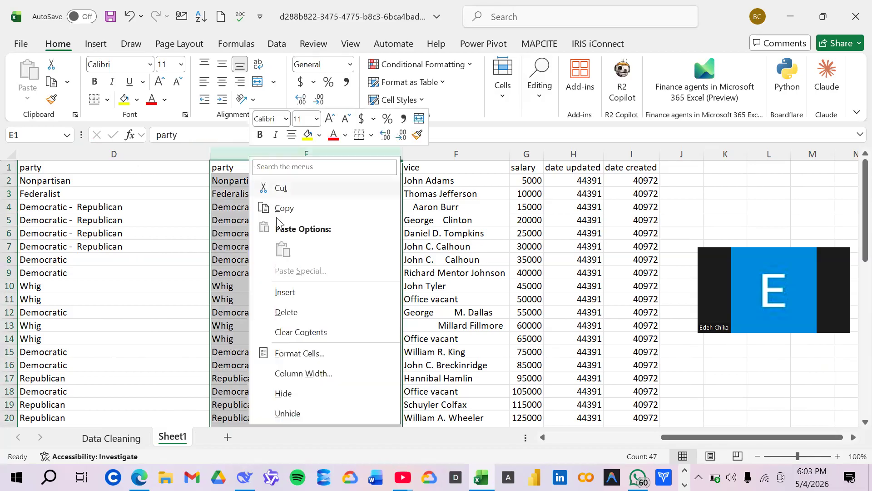
click(287, 209)
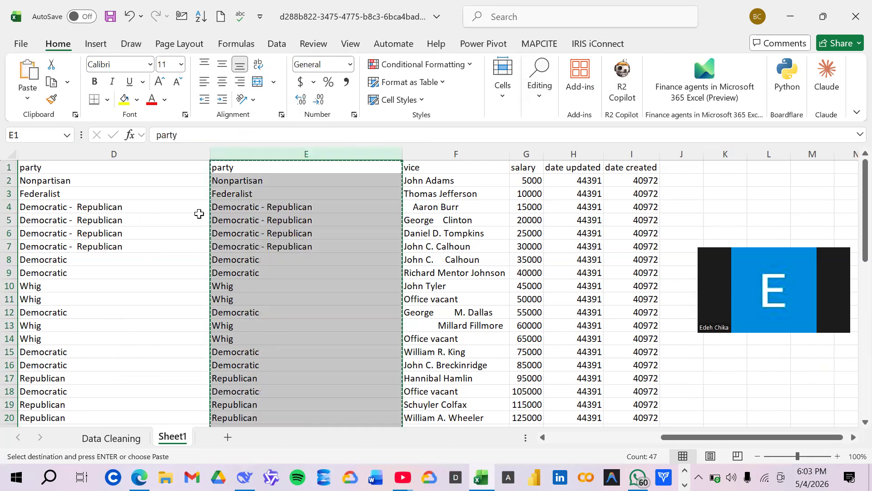
click(129, 167)
right_click(130, 165)
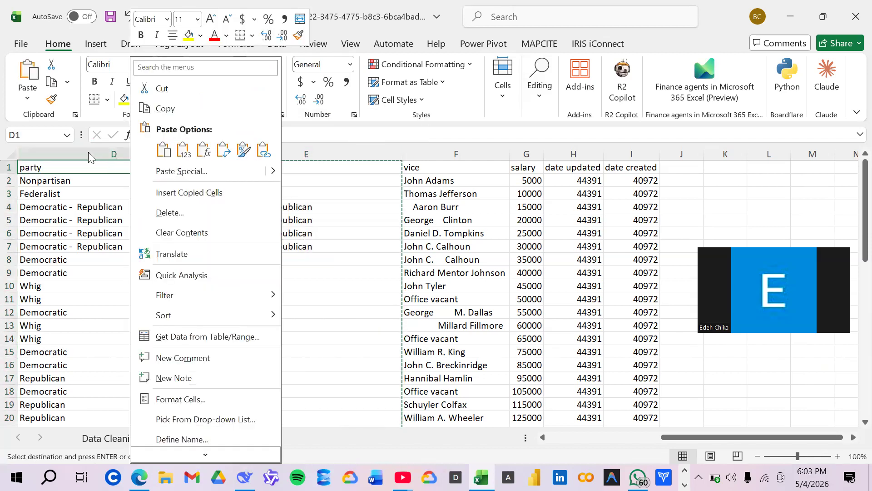
click(88, 155)
right_click(87, 153)
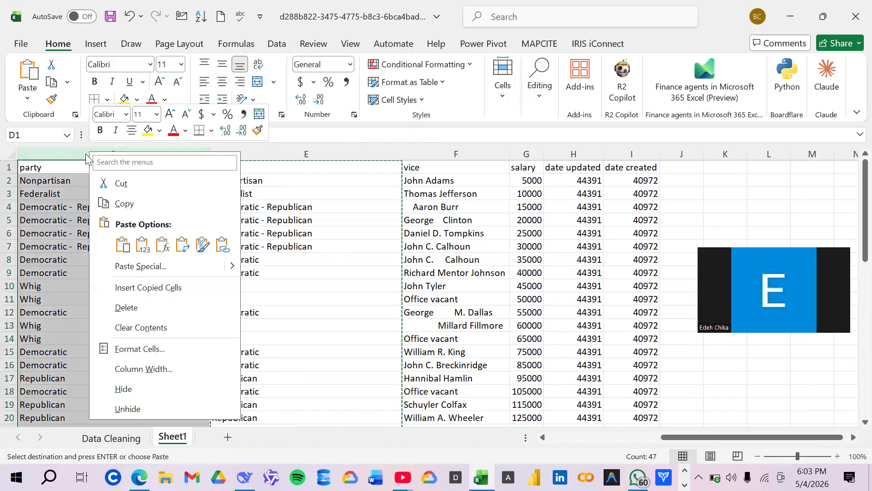
click(82, 150)
right_click(83, 155)
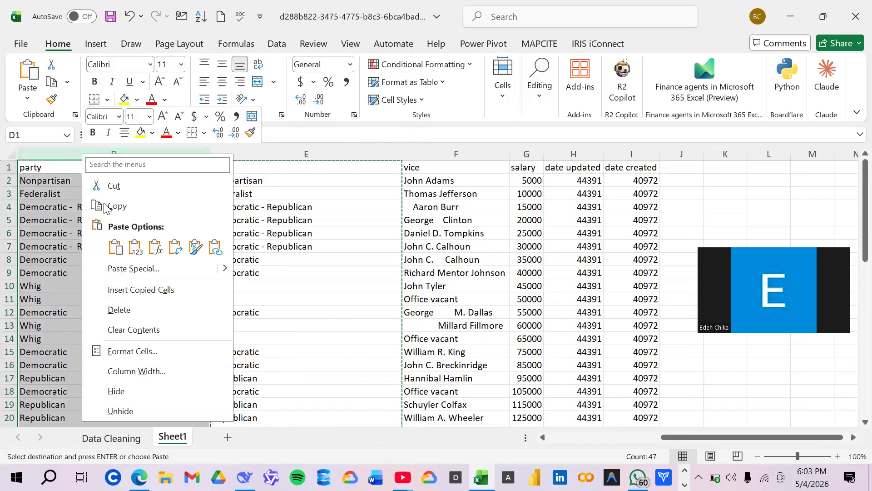
click(130, 247)
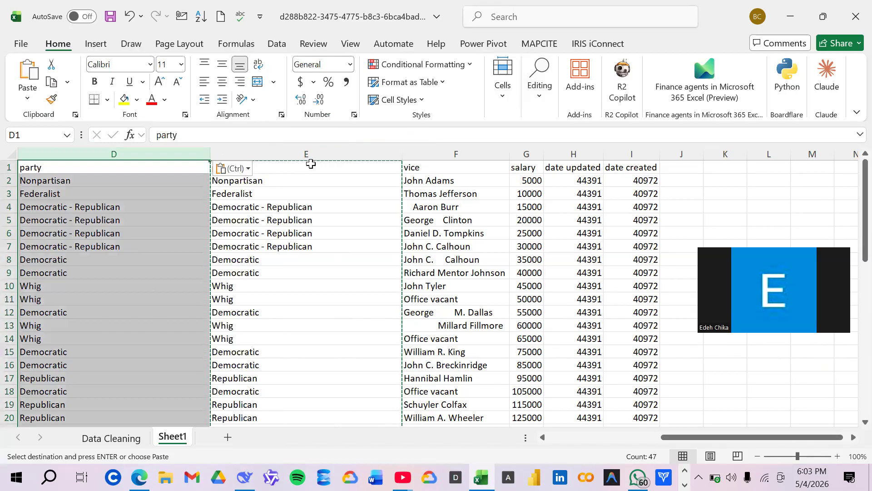
right_click(324, 152)
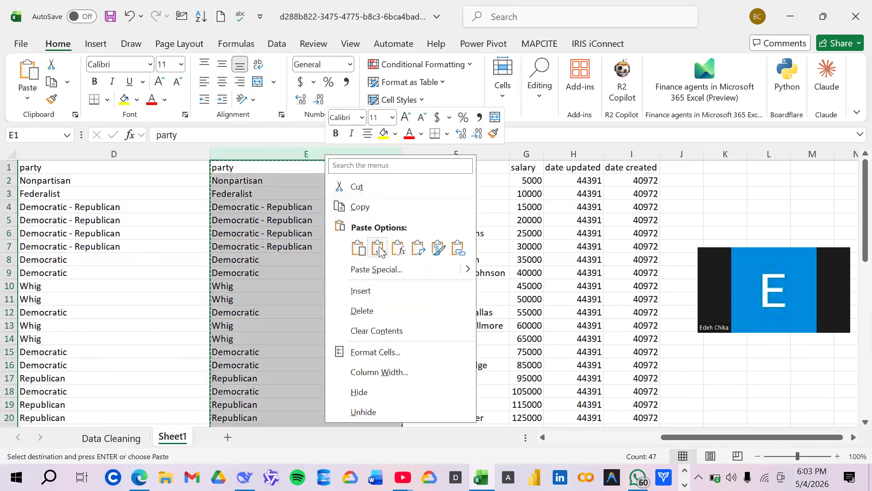
click(371, 311)
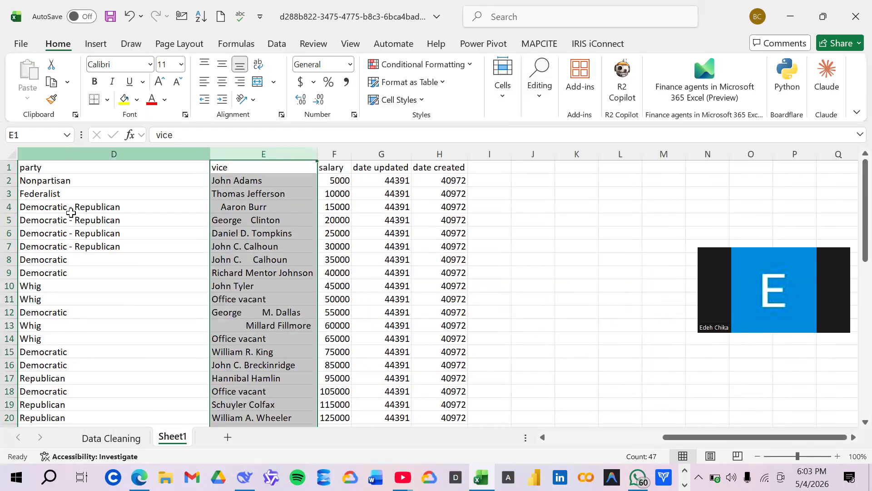
- Insert an empty column between the vice and salary columns
click(334, 149)
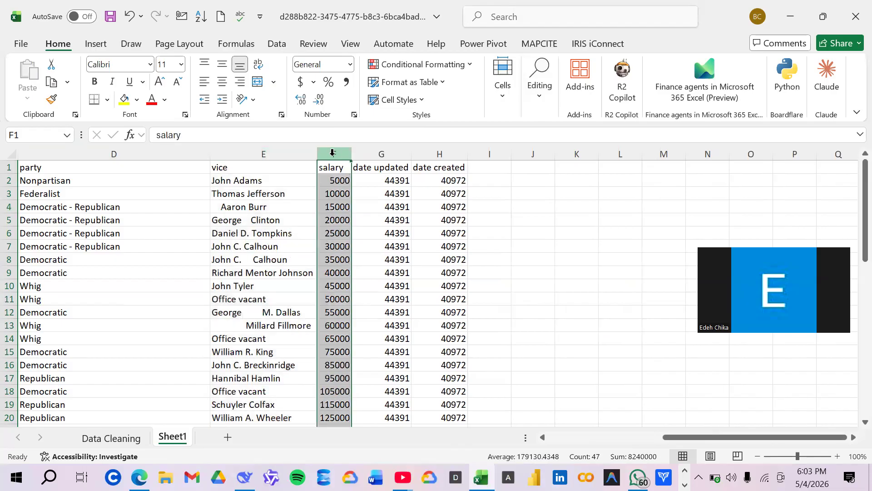
right_click(333, 153)
key(Escape)
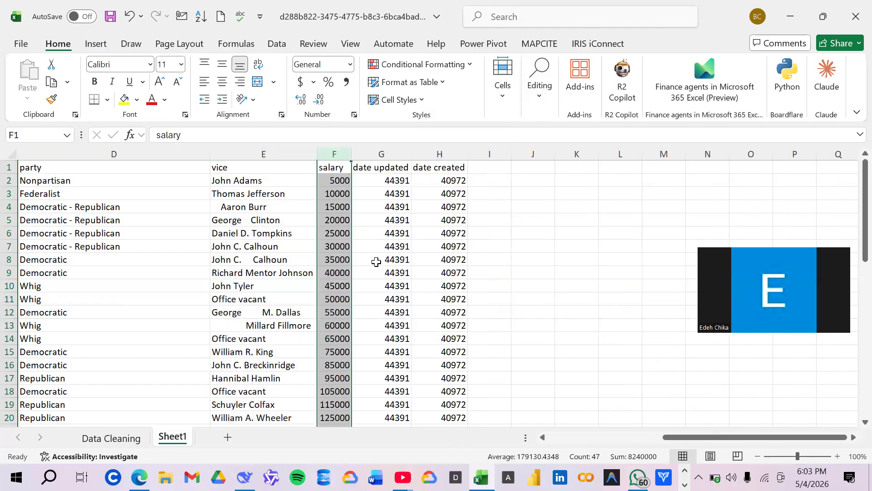
key(ctrl+shift+equal)
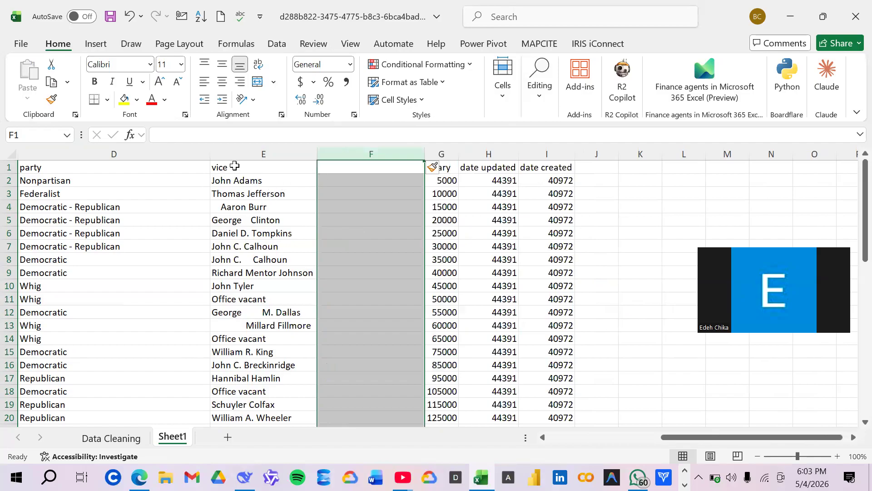
- Examine the names in the vice column down to the last data row for stray spaces and inconsistent casing
scroll(241, 206, down, 6)
scroll(259, 245, up, 3)
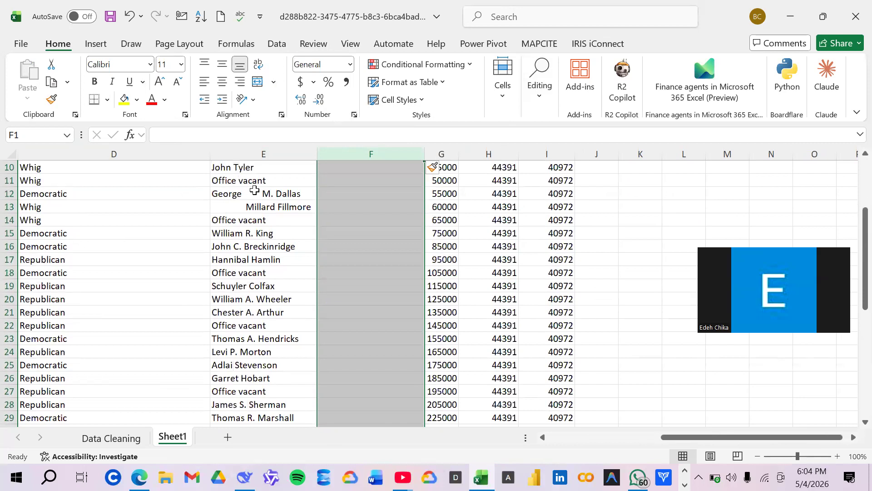
scroll(253, 191, up, 3)
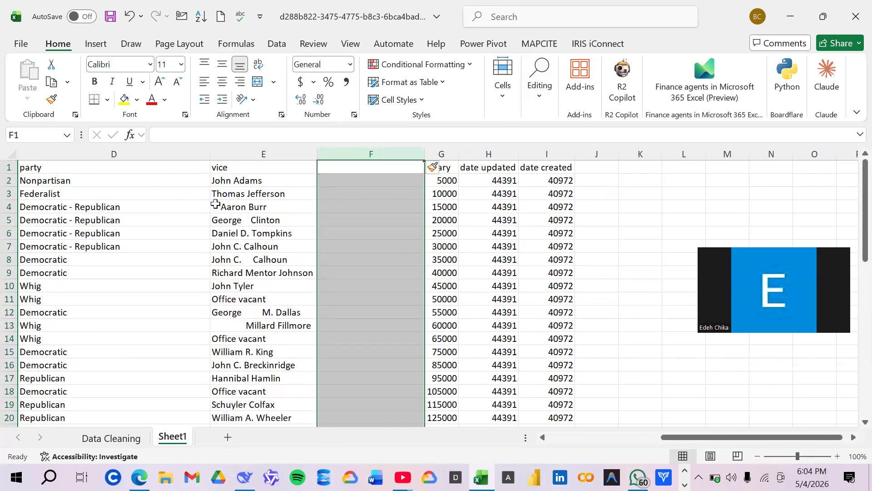
scroll(220, 244, down, 6)
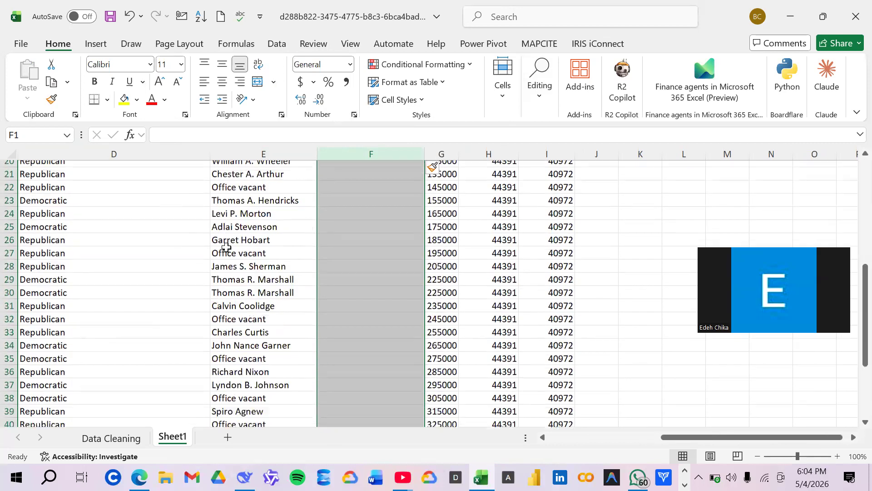
scroll(227, 247, down, 5)
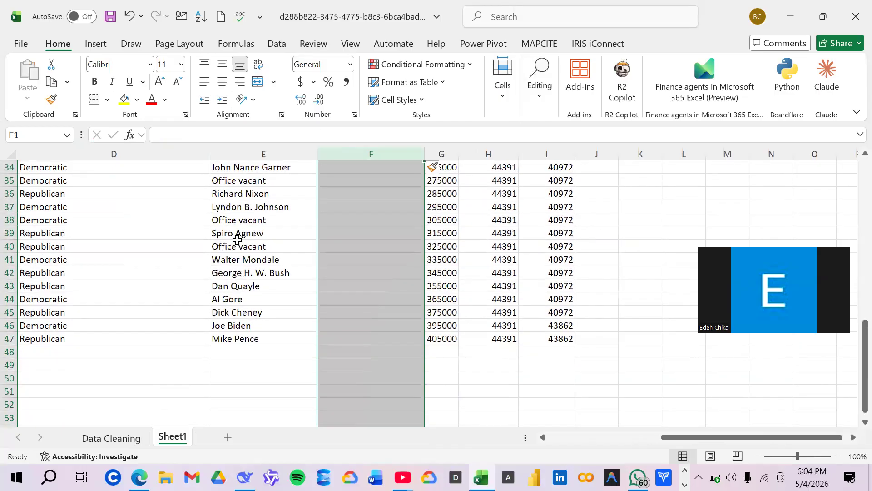
scroll(245, 327, down, 1)
scroll(254, 287, up, 1)
scroll(257, 283, up, 2)
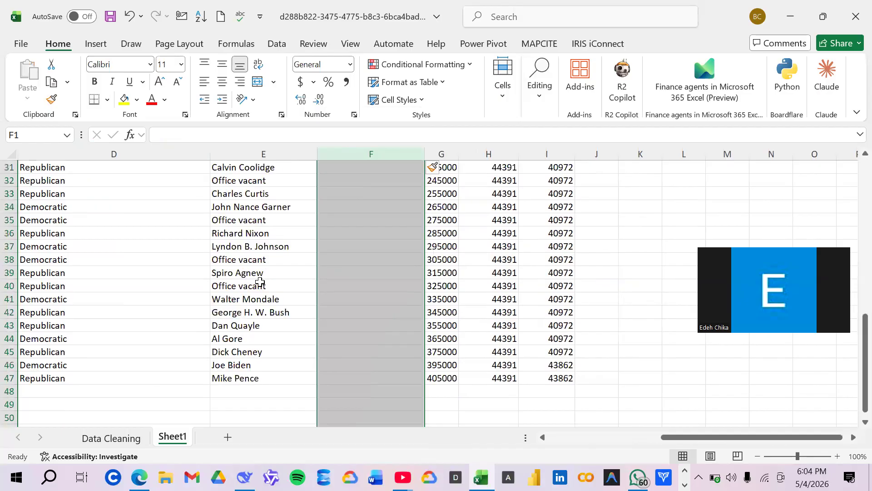
scroll(258, 318, up, 1)
scroll(257, 316, up, 2)
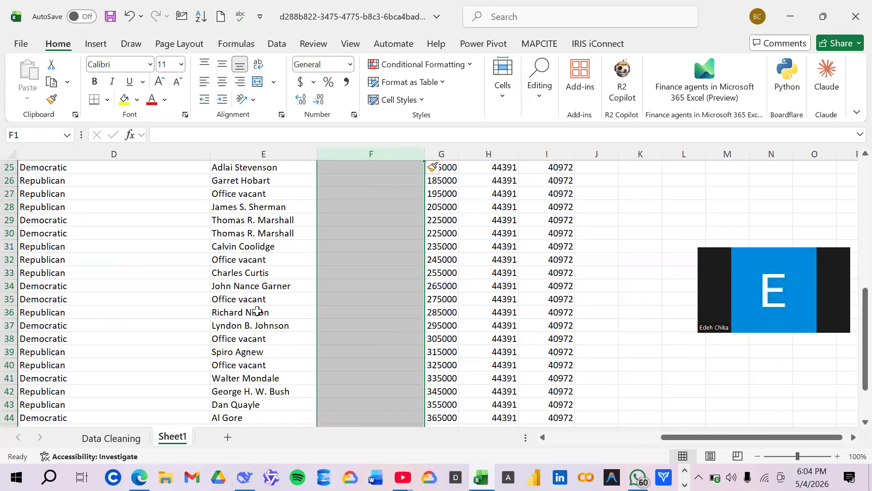
scroll(258, 311, up, 2)
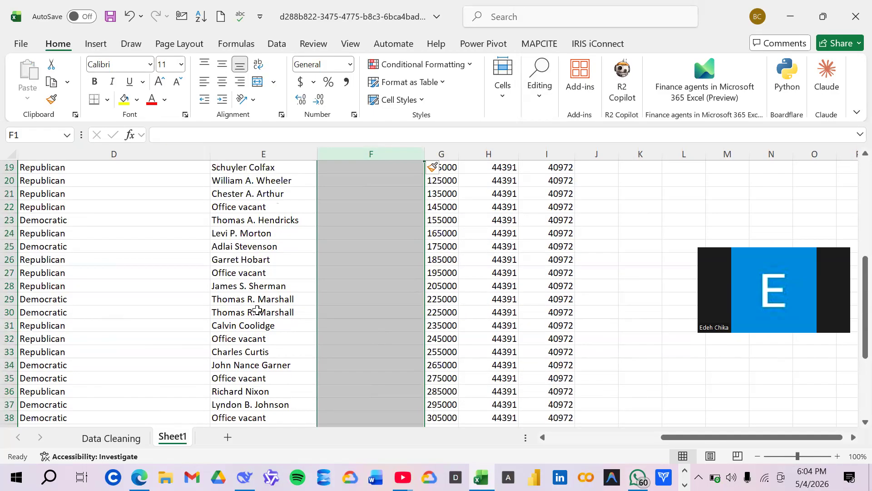
scroll(258, 309, up, 5)
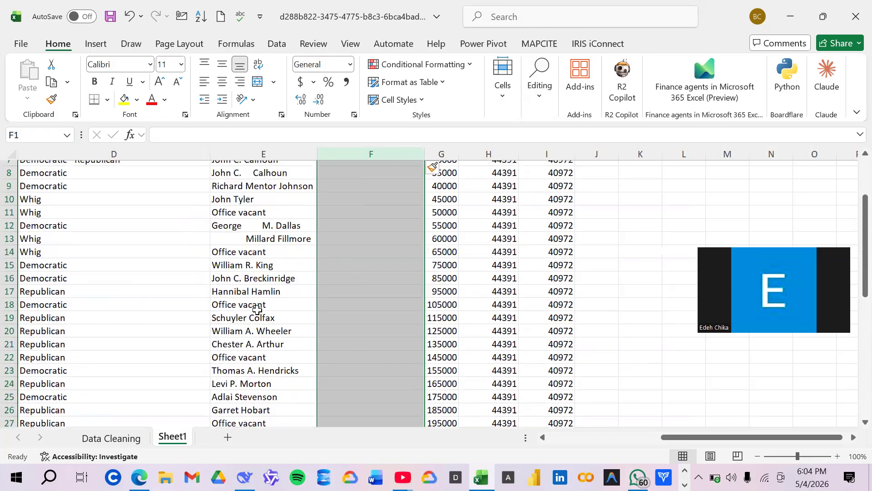
scroll(258, 310, up, 1)
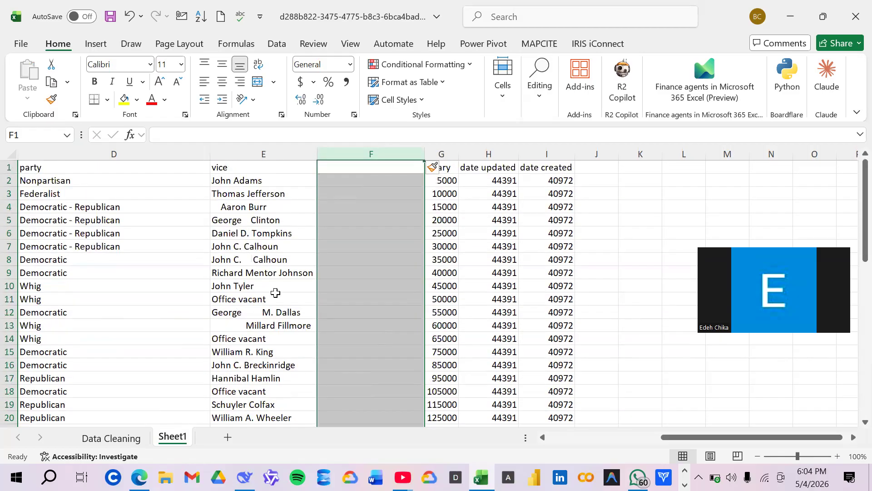
scroll(267, 263, down, 2)
scroll(267, 263, down, 11)
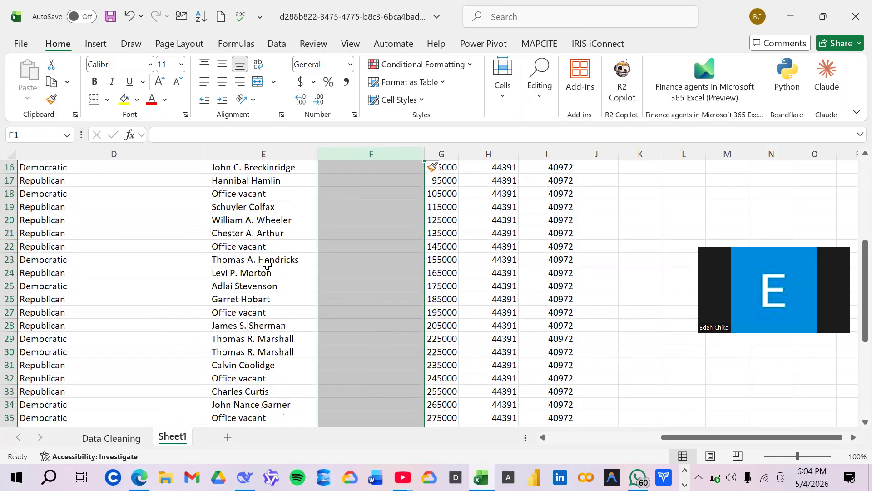
scroll(266, 271, up, 3)
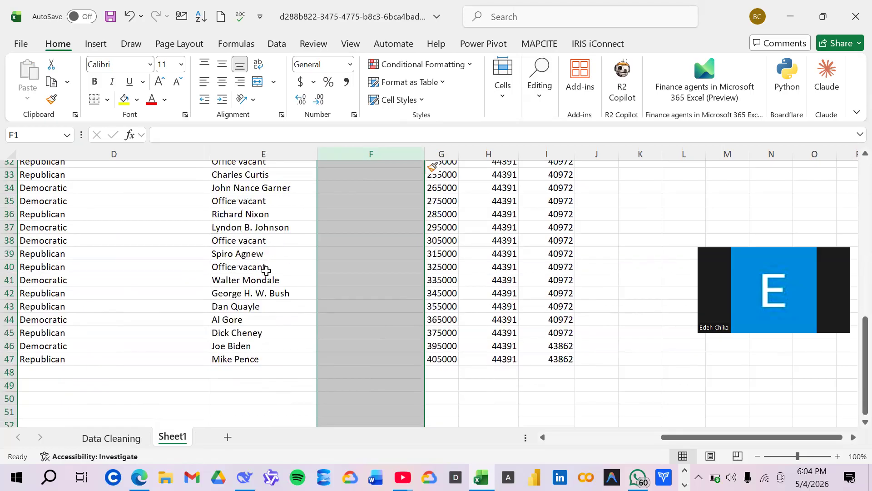
scroll(266, 271, up, 1)
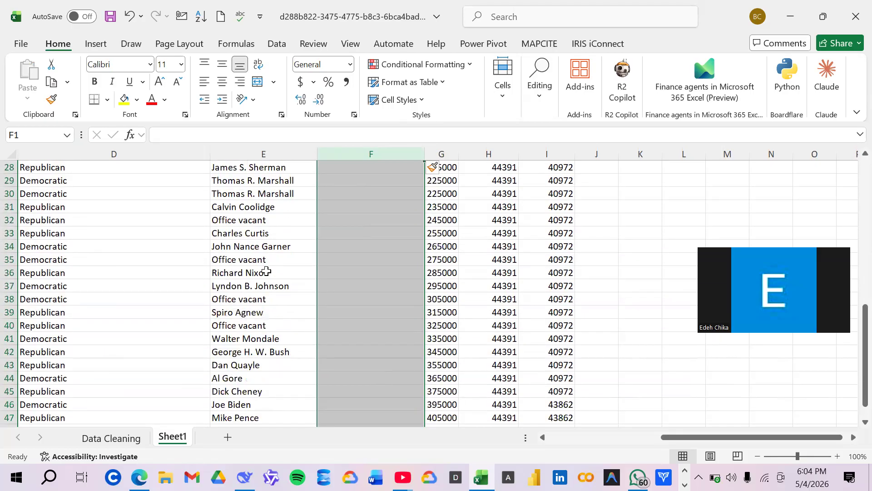
scroll(266, 271, up, 3)
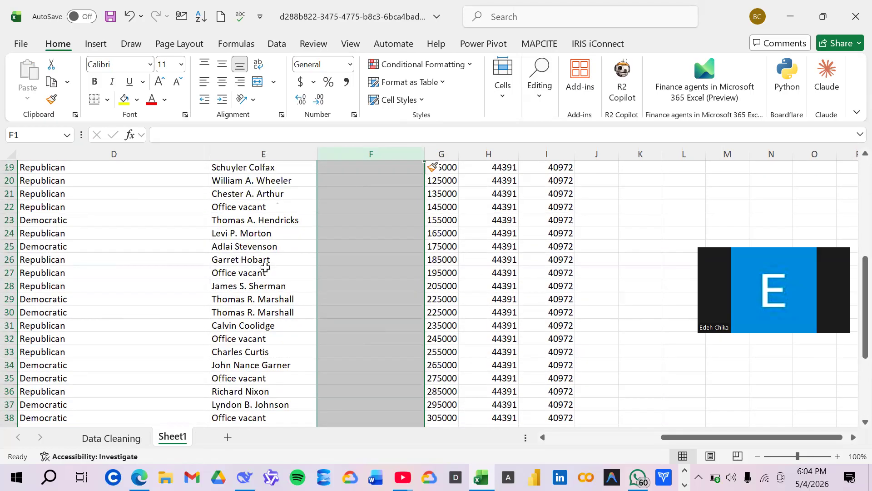
scroll(265, 267, up, 6)
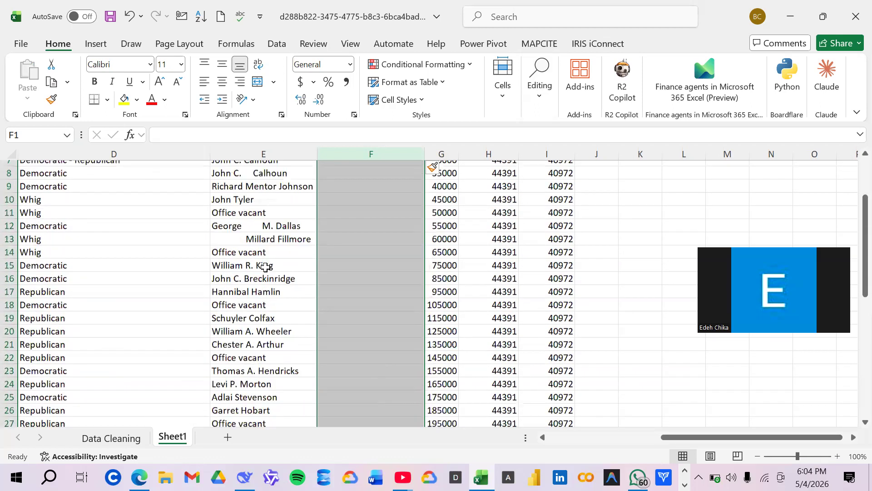
- Copy the vice header from E1 into cell F1 as the heading of the new column
click(368, 168)
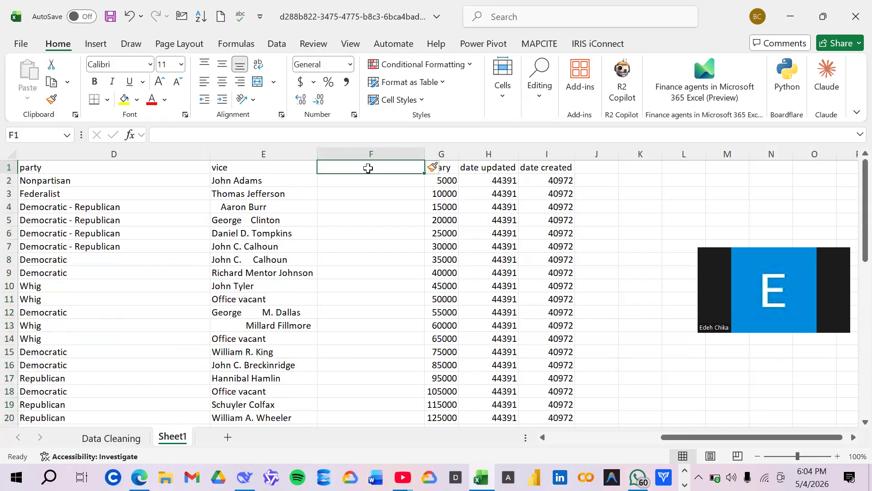
click(303, 172)
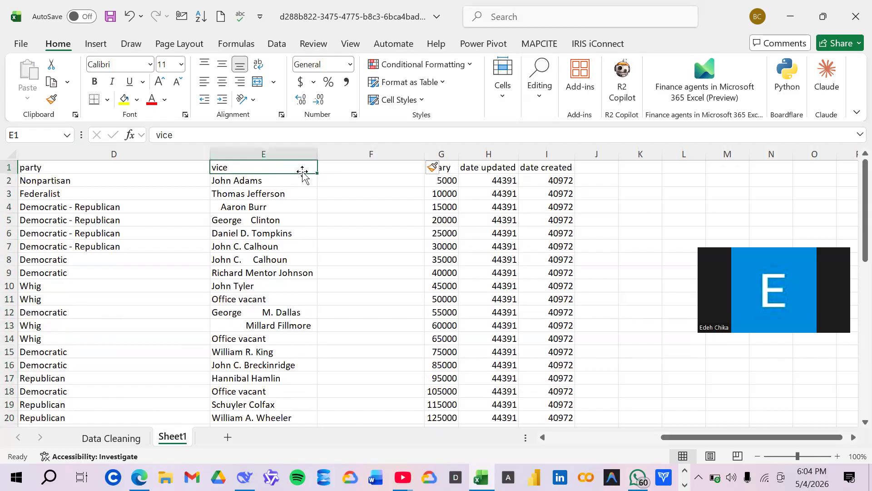
right_click(304, 168)
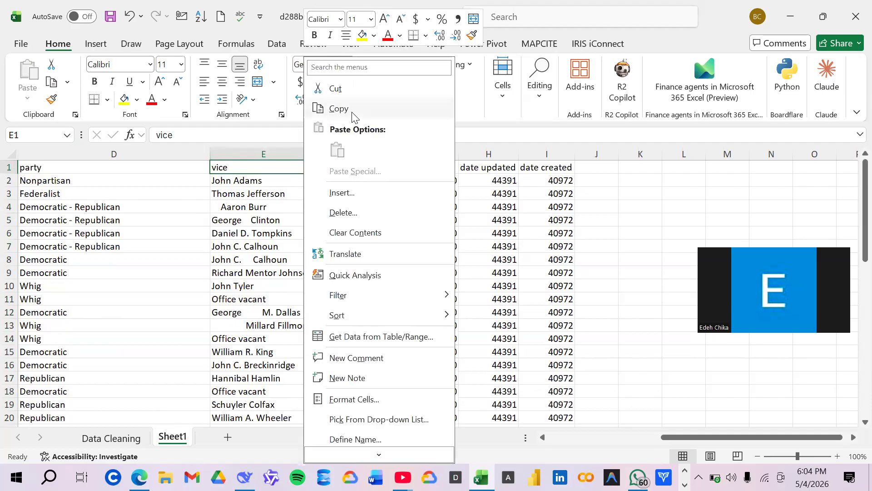
click(354, 111)
click(364, 167)
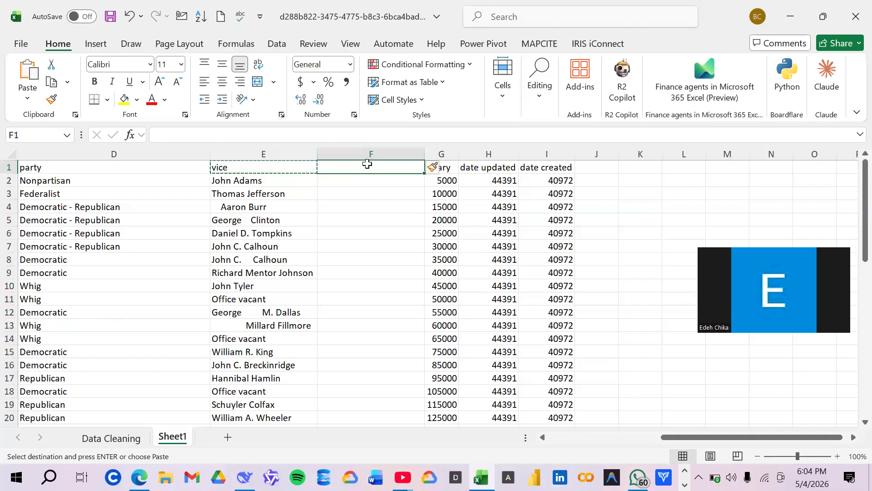
right_click(367, 164)
click(402, 152)
- Enter the formula =TRIM(E2) in cell F2 to strip the extra spaces from the first vice entry
click(386, 181)
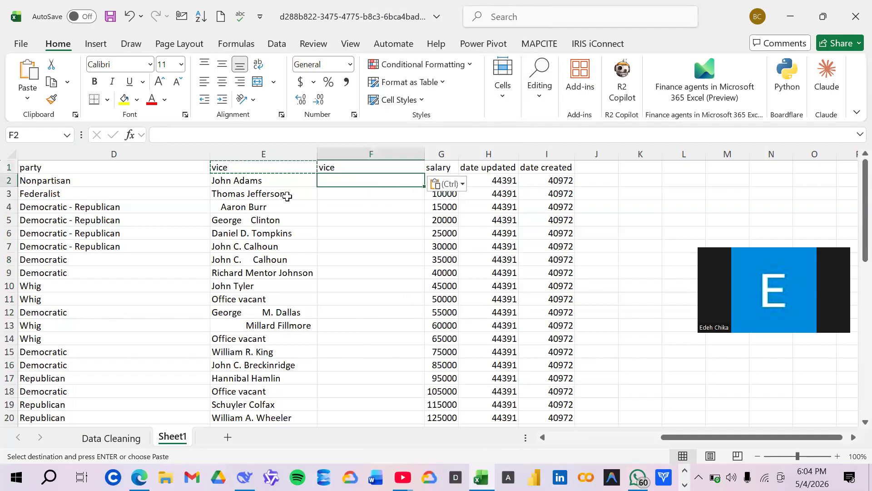
text(=)
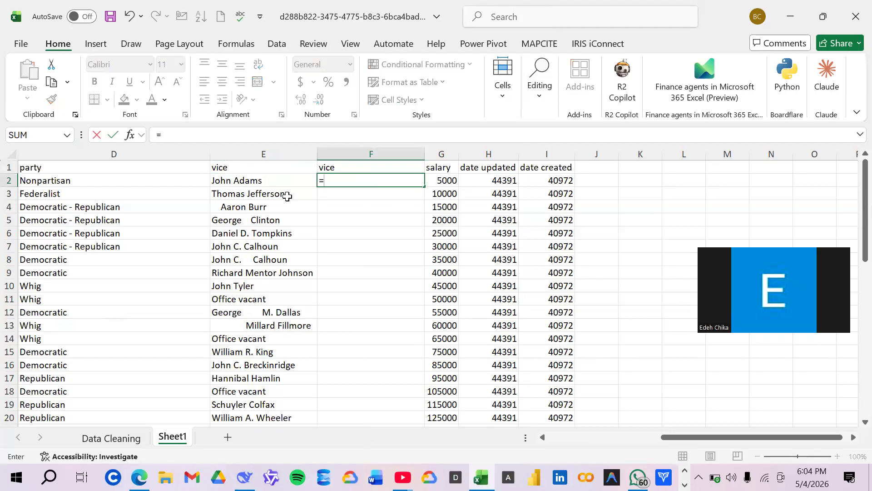
text(TR)
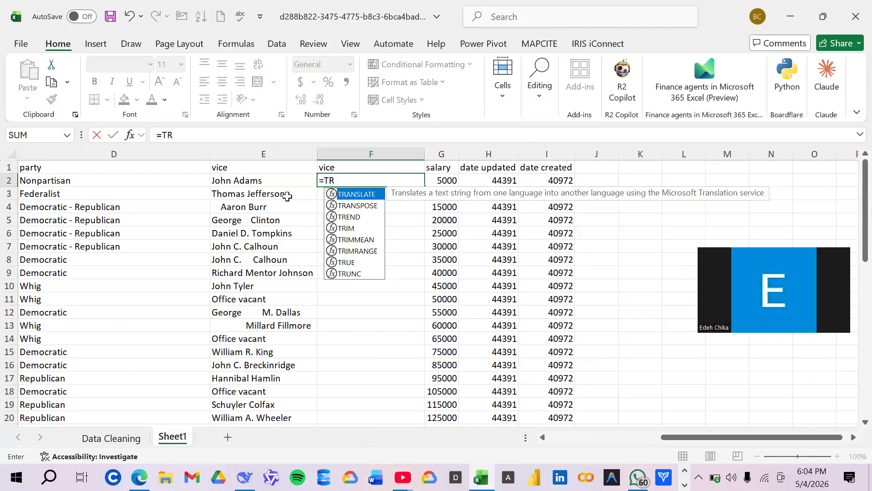
double_click(349, 228)
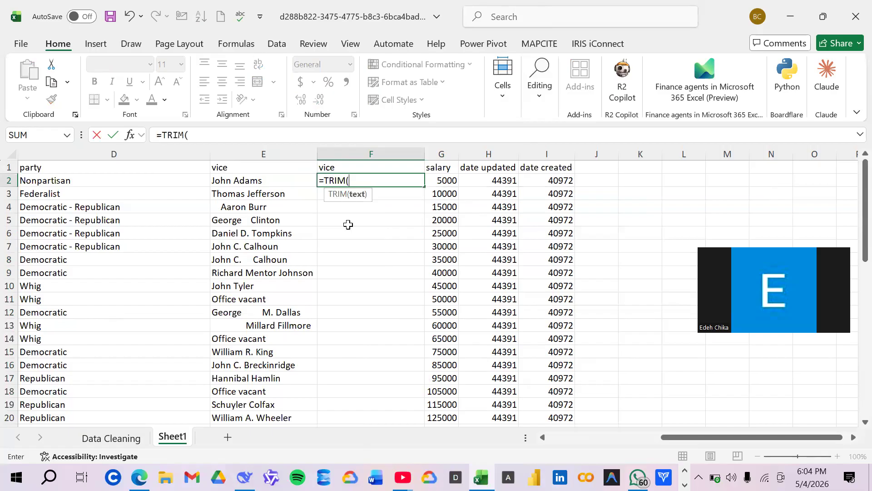
click(271, 183)
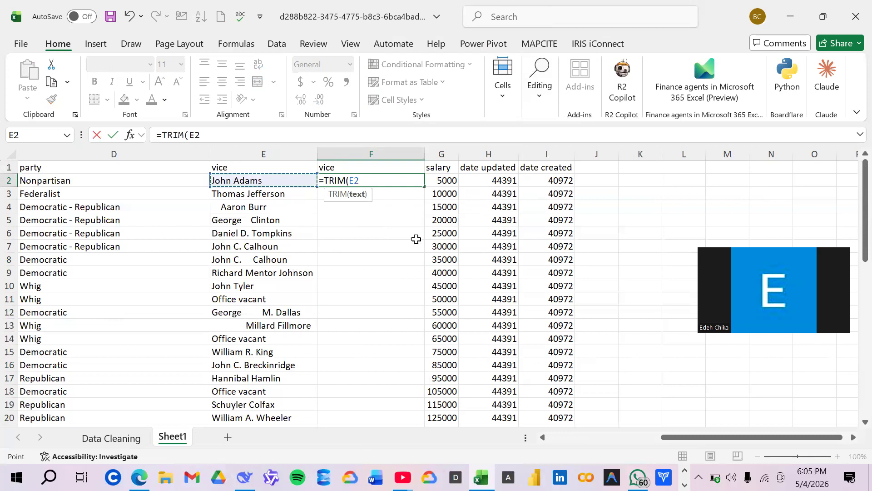
text()))
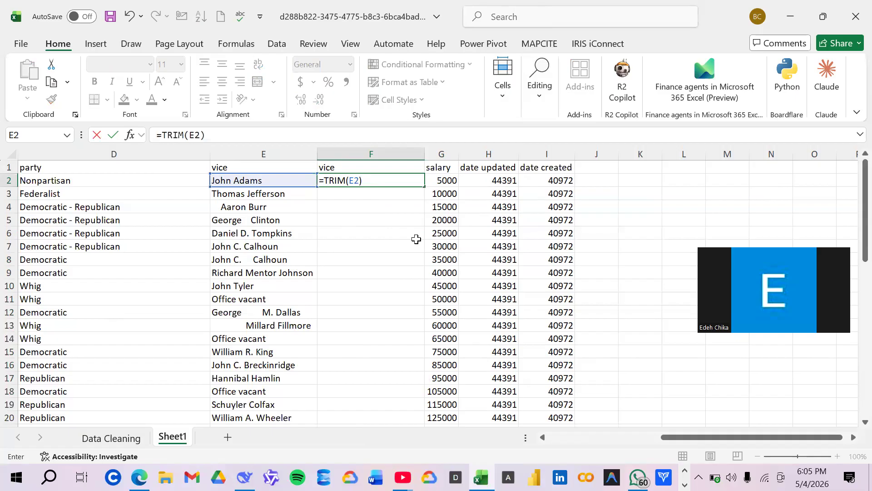
key(Return)
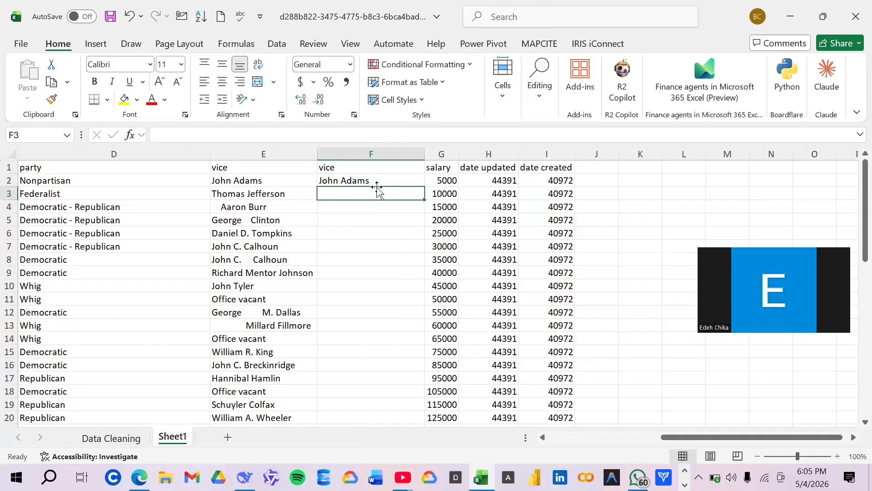
- Copy the =TRIM portion of the formula in cell F2 for reuse in other cells
click(391, 180)
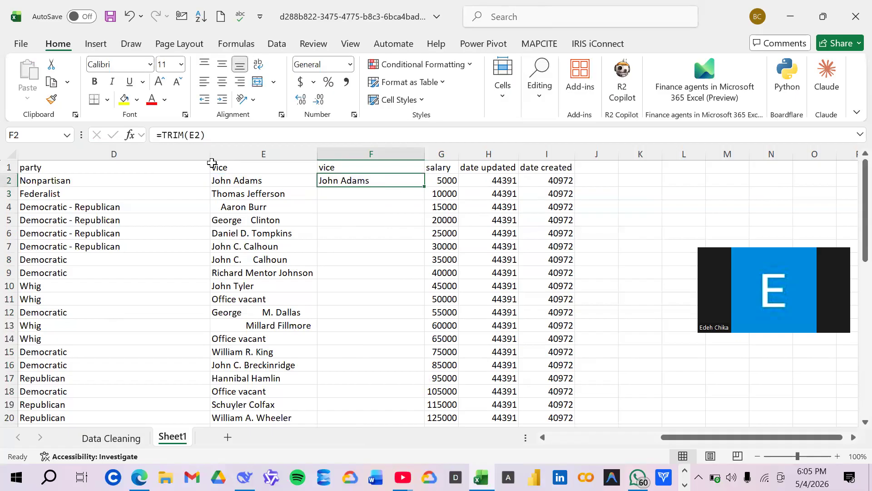
click(159, 133)
drag(159, 134, 182, 135)
right_click(181, 136)
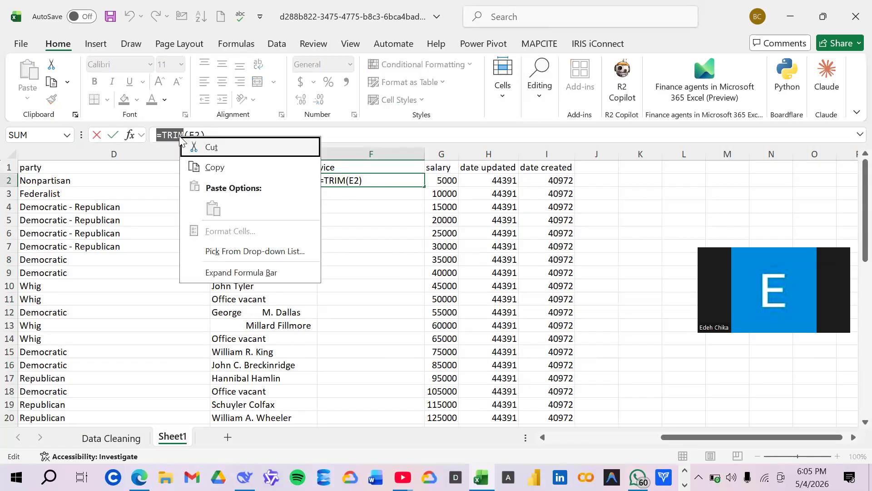
click(196, 168)
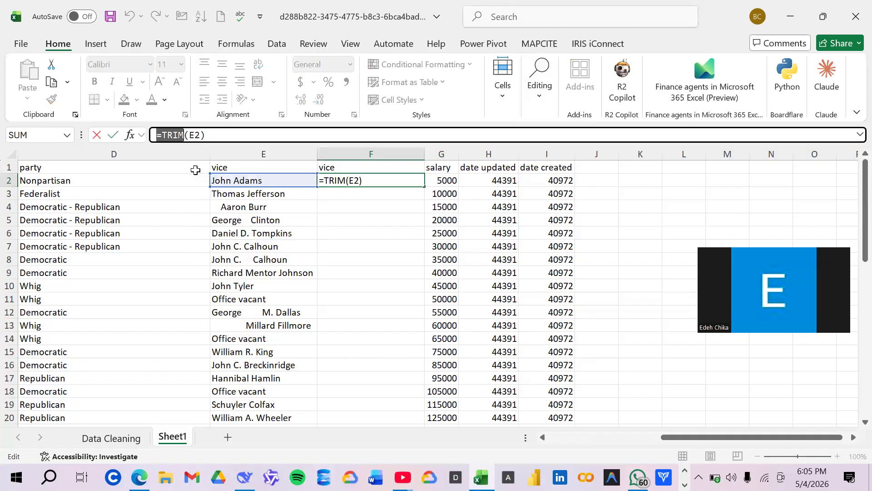
click(330, 194)
click(362, 183)
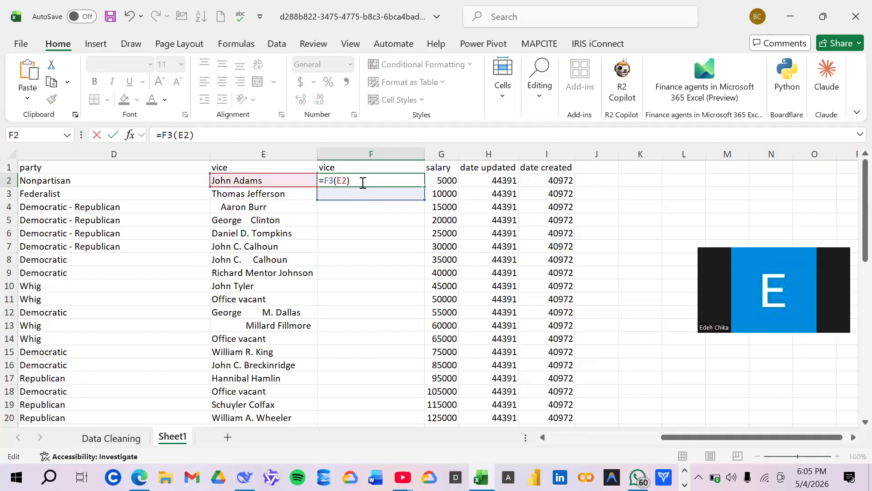
- Replace the broken formula in cell F2 with =TRIM(E2)
key(BackSpace)
key(BackSpace)
key(BackSpace)
key(BackSpace)
key(BackSpace)
key(BackSpace)
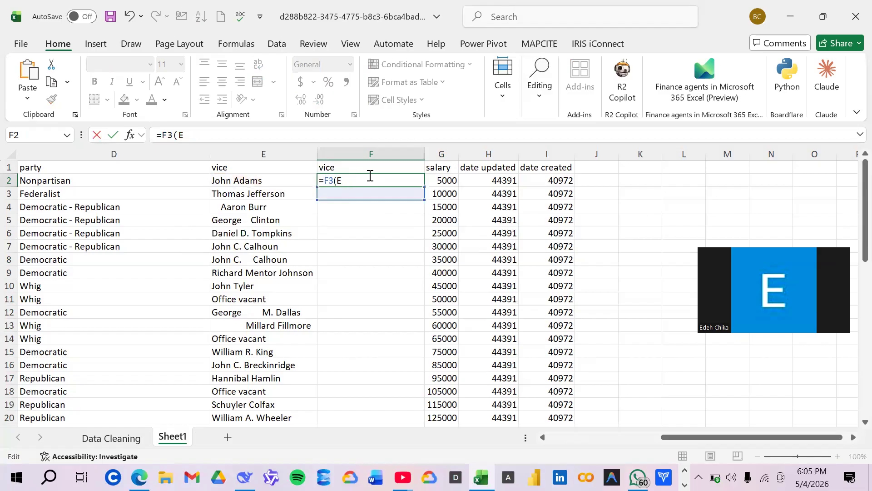
text(TR)
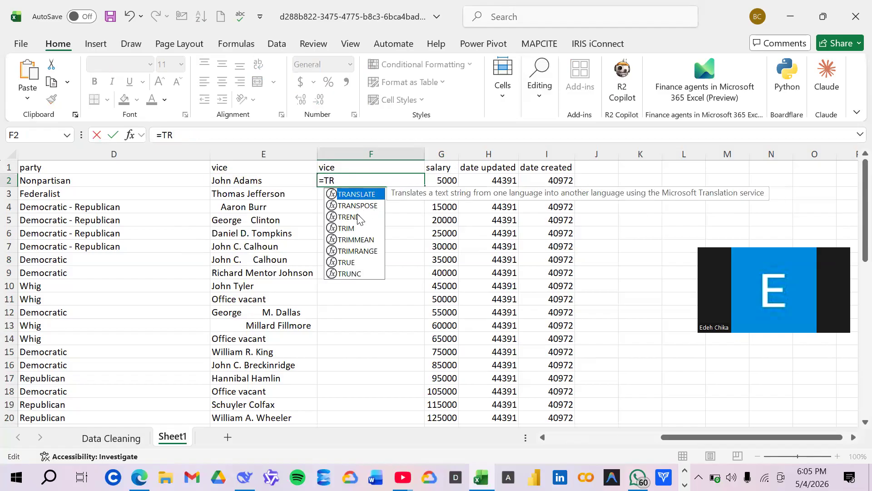
double_click(345, 228)
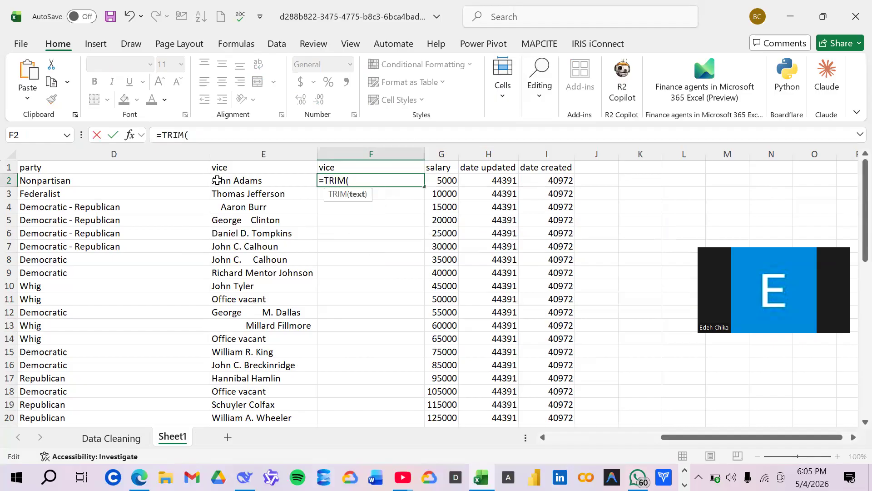
click(218, 180)
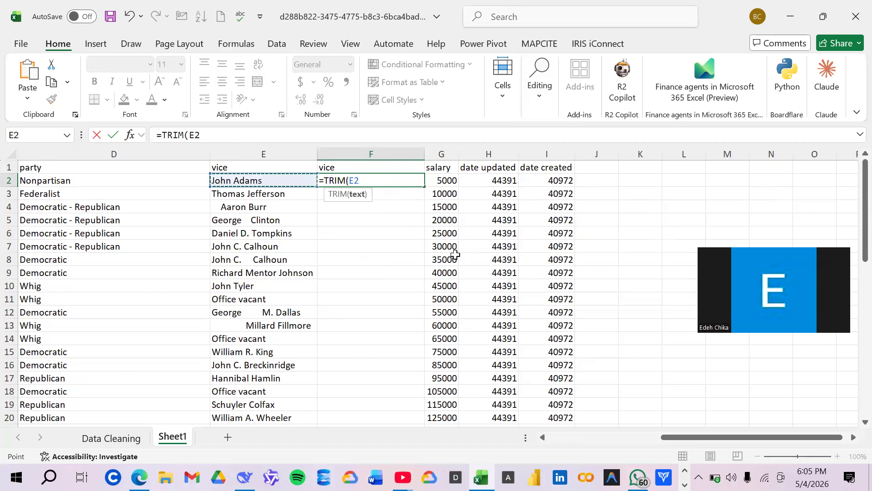
text())
key(Return)
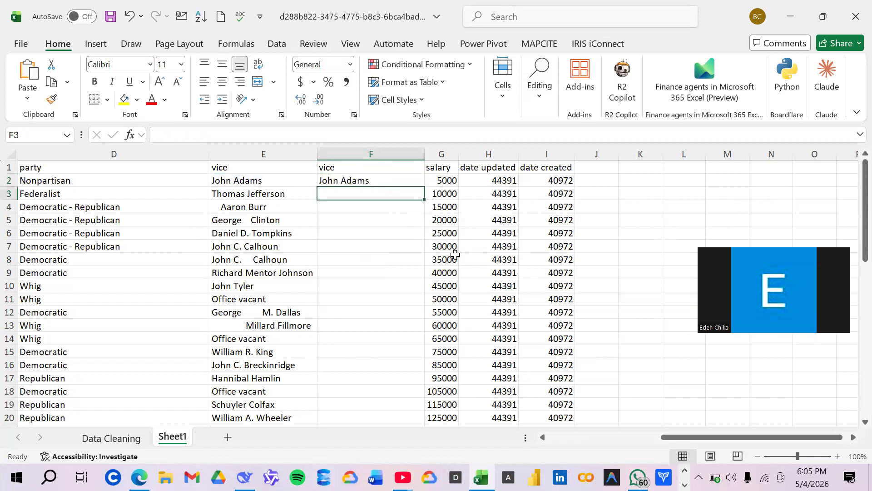
- Enter the formula =TRIM(E3) in cell F3 for the second vice entry
text(=)
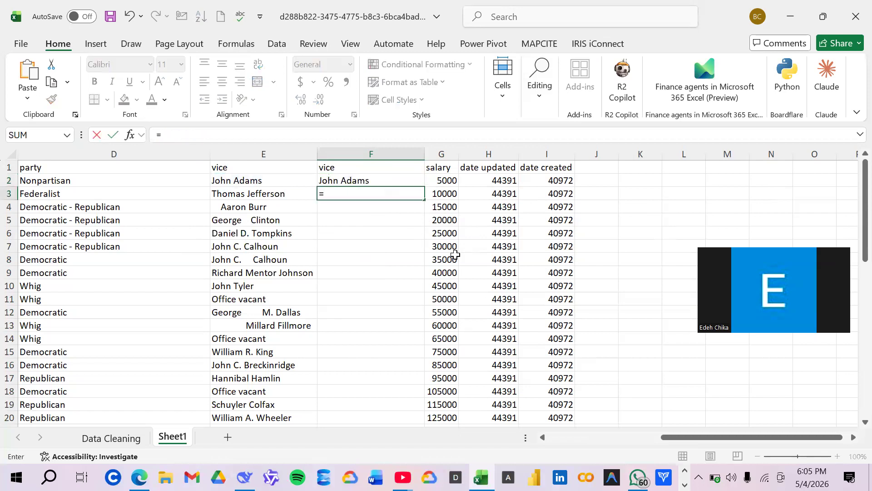
key(BackSpace)
text(=TRIM)
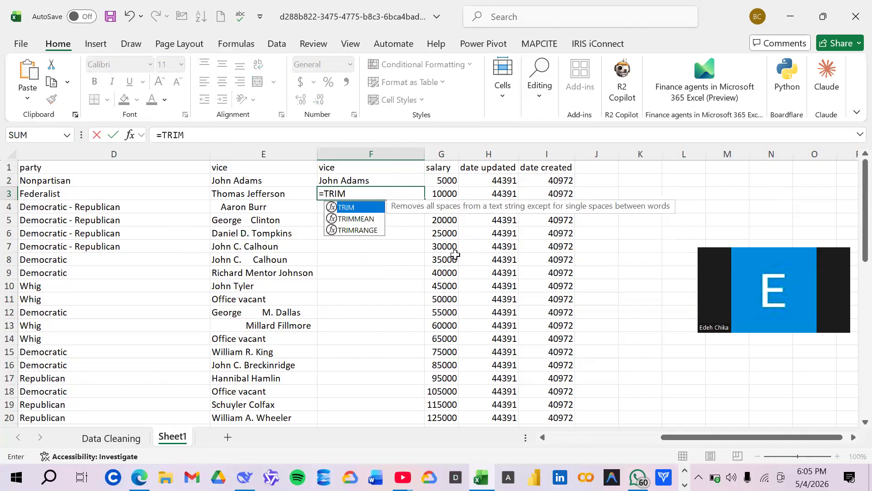
text(()
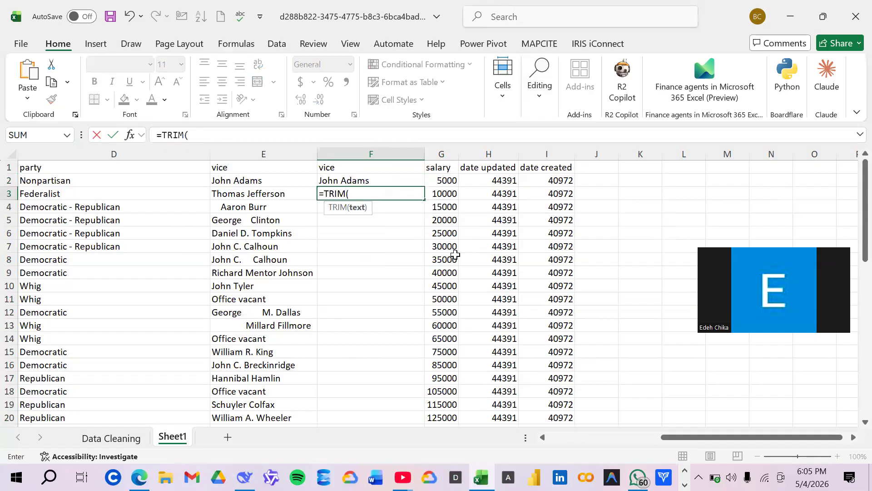
click(281, 198)
text())
key(Return)
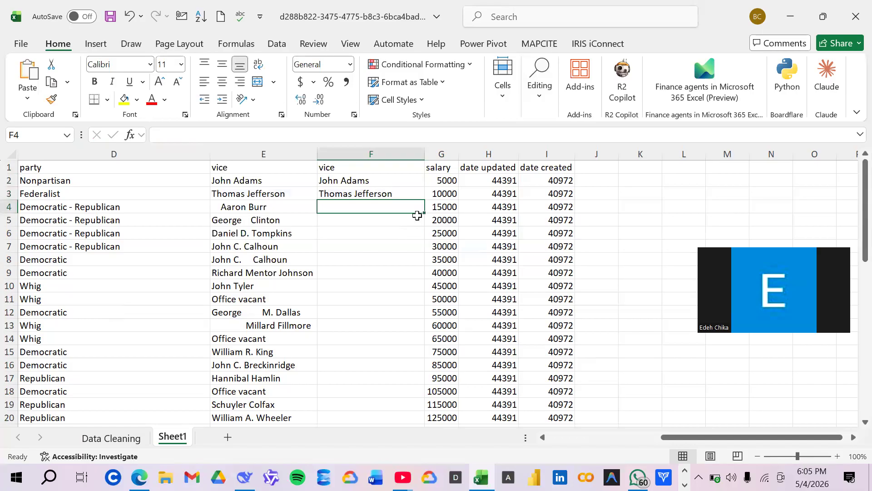
- Paste the copied =TRIM text into cell F4 and complete it as =TRIM(E4)
right_click(415, 202)
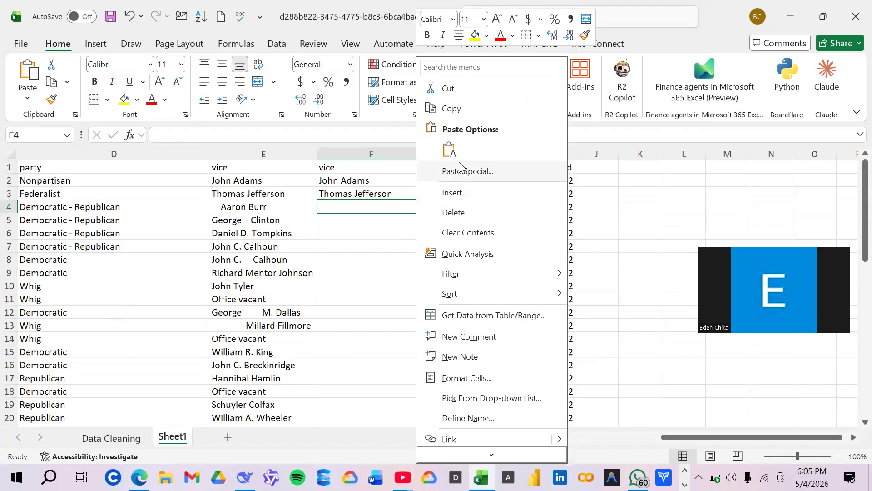
click(448, 148)
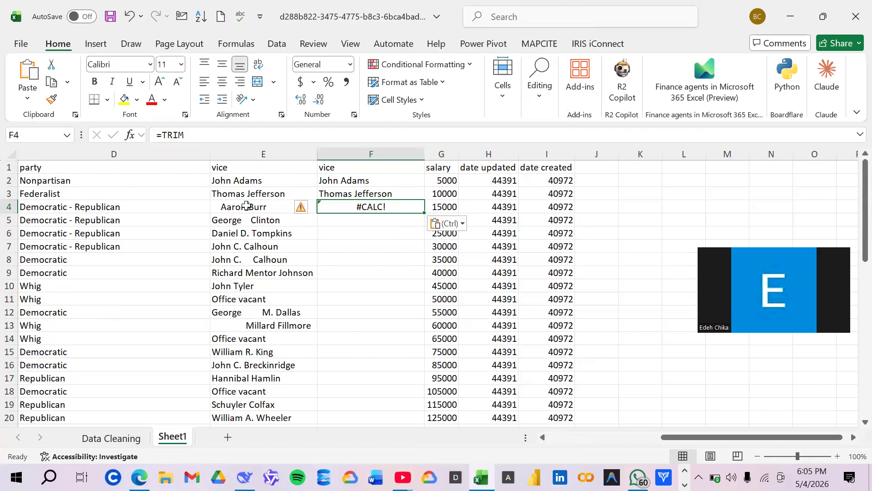
click(226, 134)
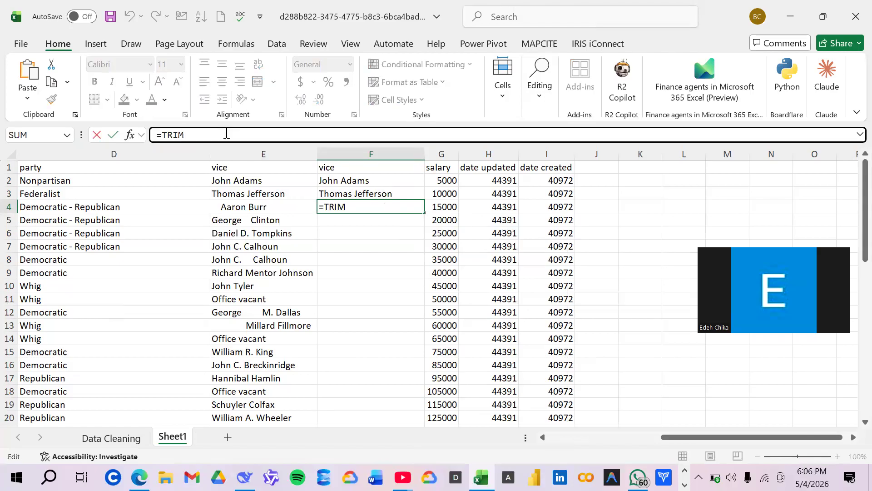
text(()
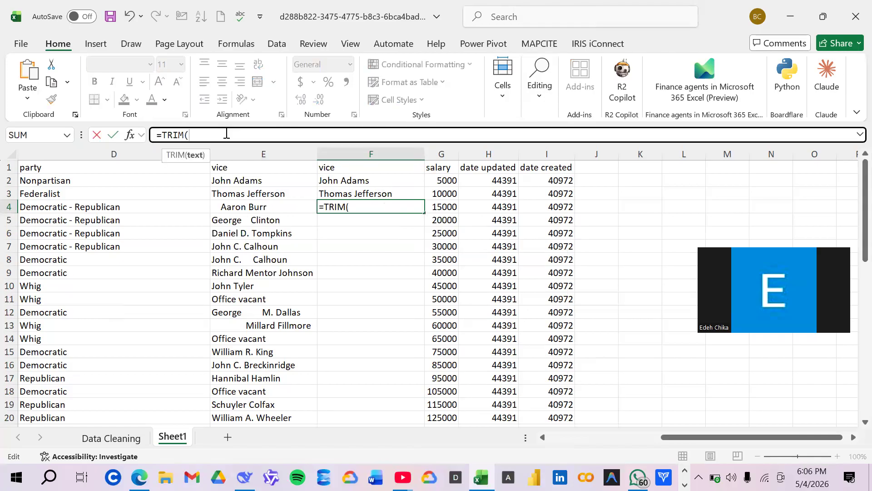
click(253, 208)
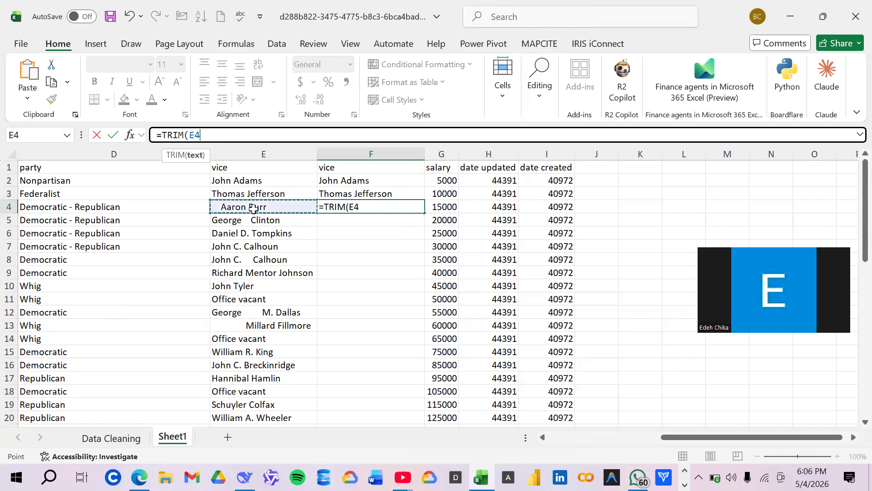
text())
key(Return)
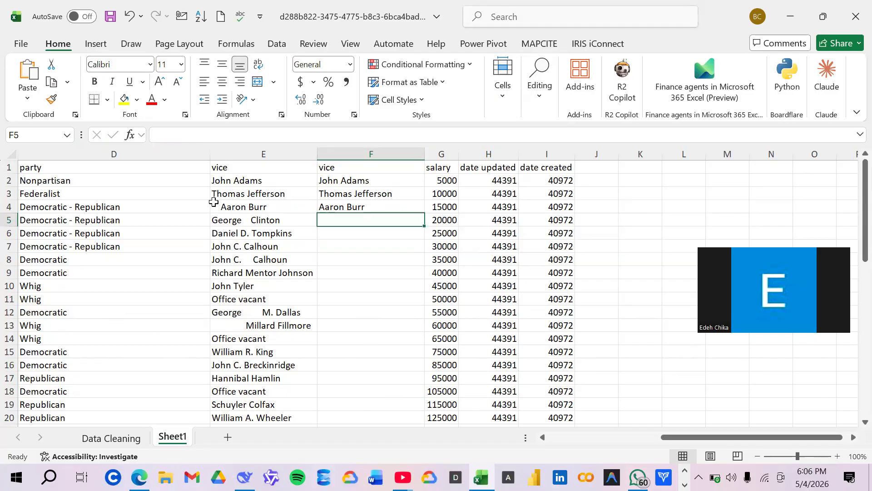
- Fill the TRIM formula from F3 down to F47 and compare the trimmed names with the original vice column
click(398, 193)
drag(424, 200, 448, 397)
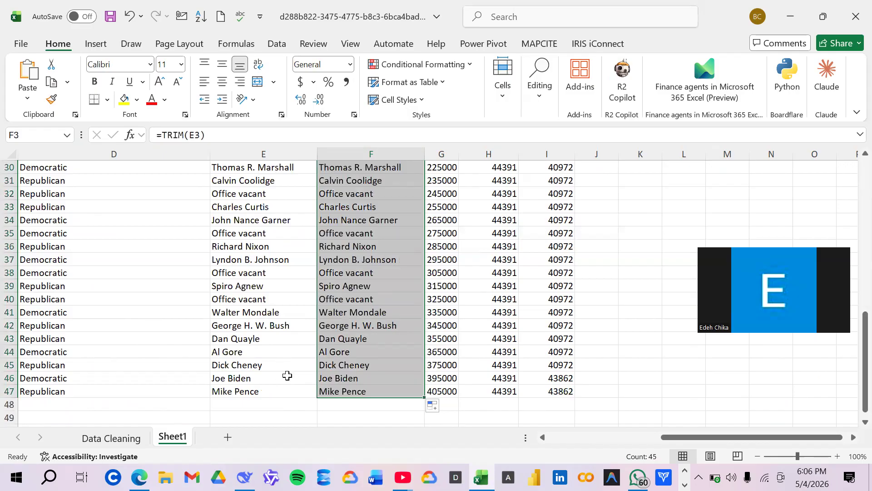
scroll(279, 350, up, 1)
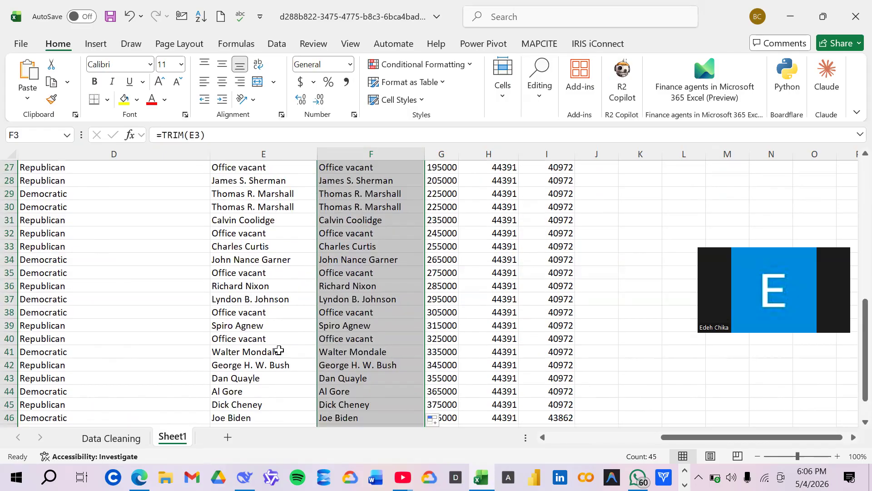
scroll(279, 350, up, 7)
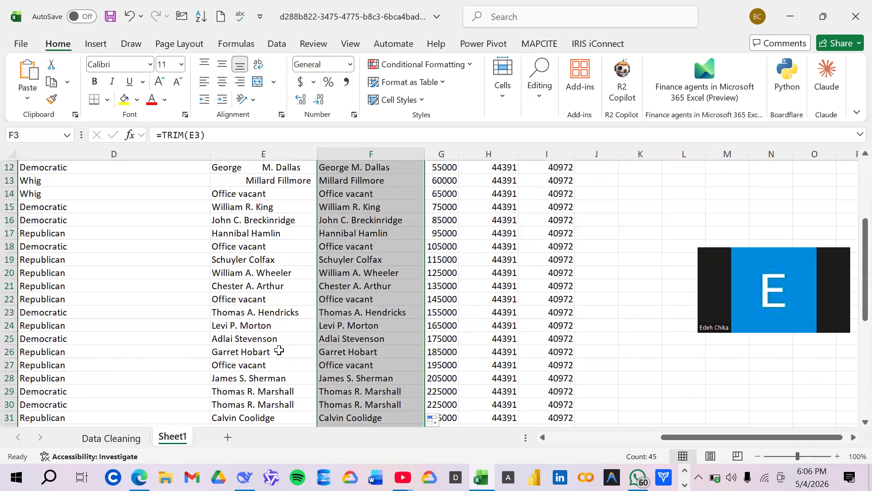
scroll(279, 350, up, 2)
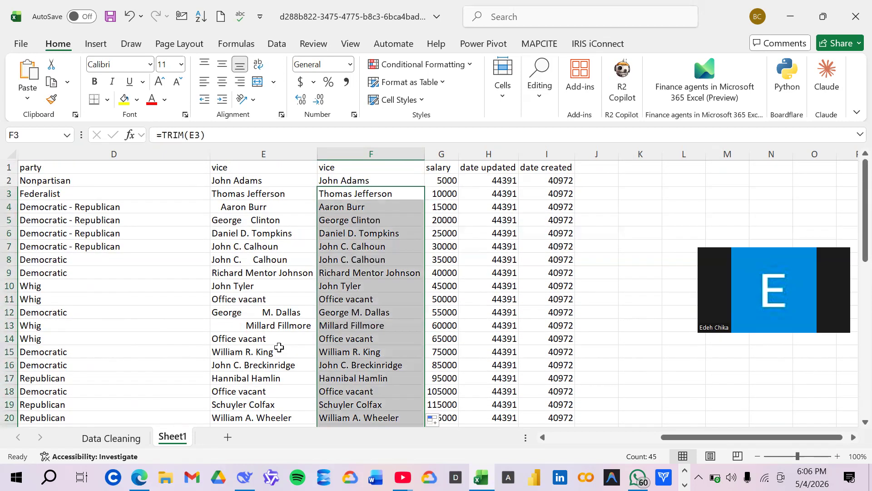
- Copy the trimmed vice column F and paste it as values over the original vice column E
click(368, 169)
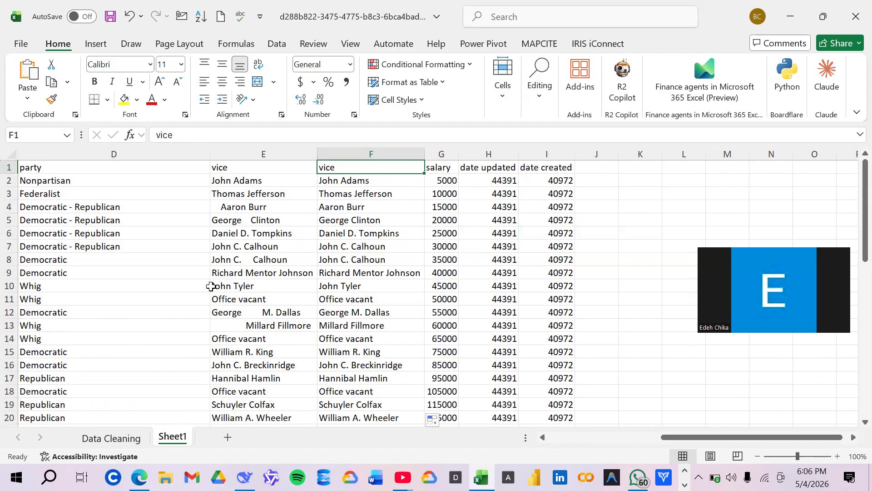
click(384, 153)
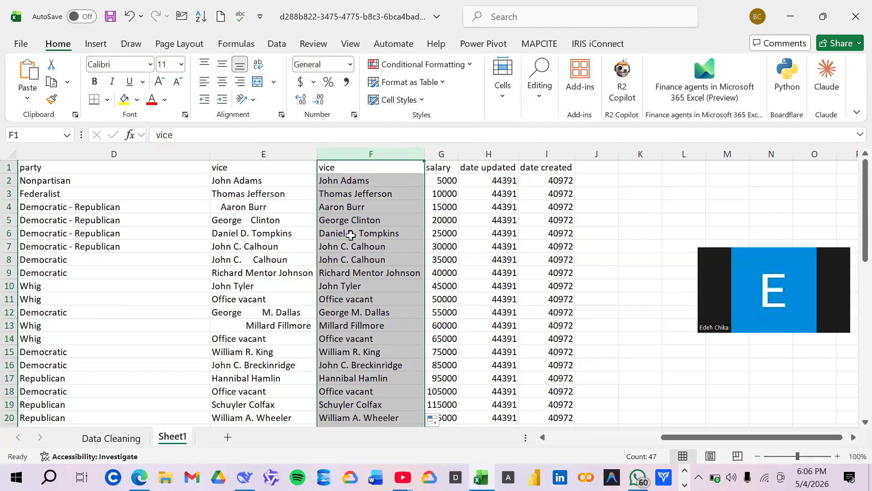
right_click(386, 154)
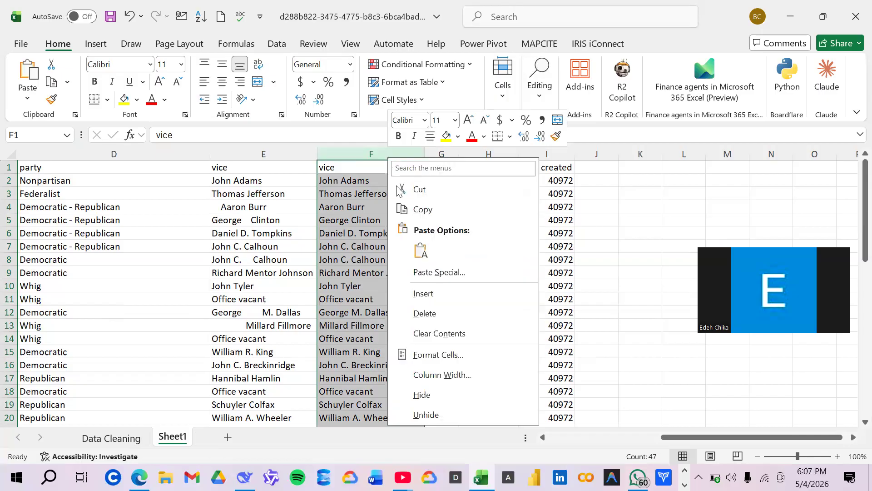
click(416, 210)
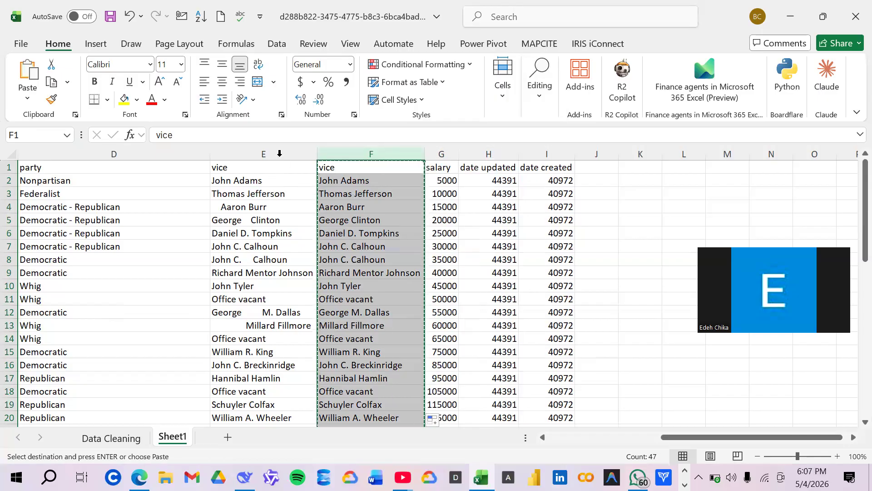
click(280, 155)
right_click(280, 156)
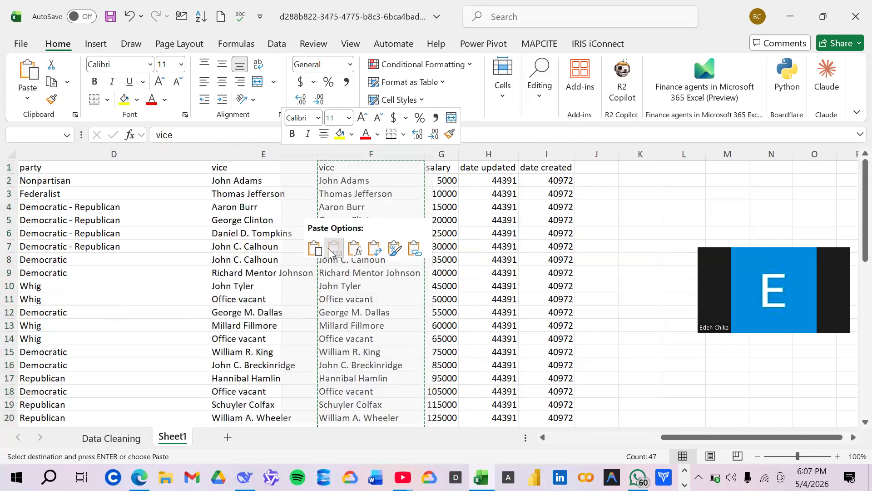
click(334, 249)
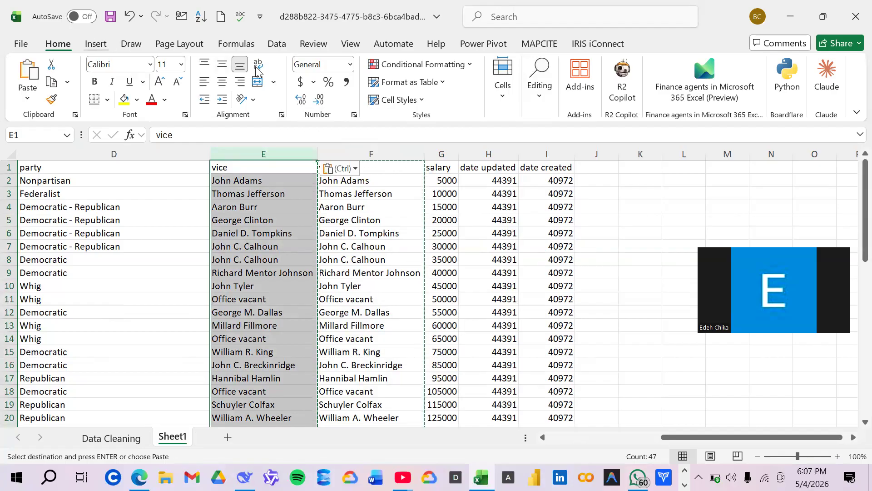
click(535, 90)
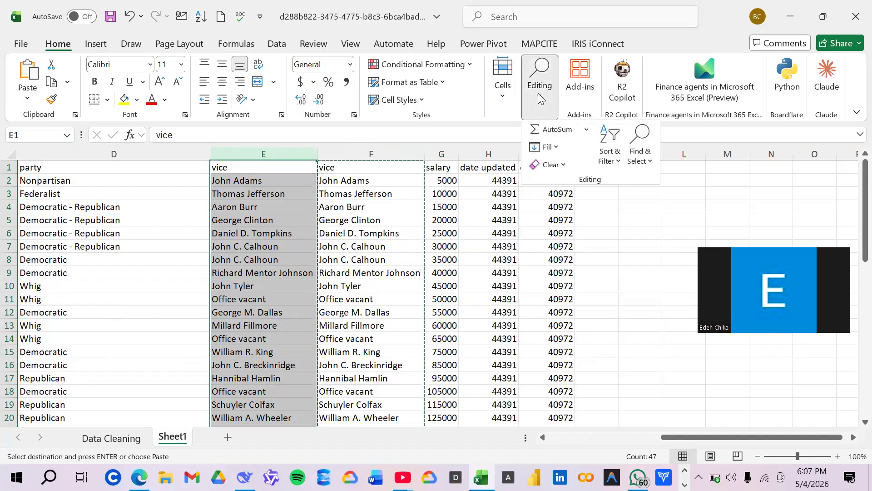
click(638, 159)
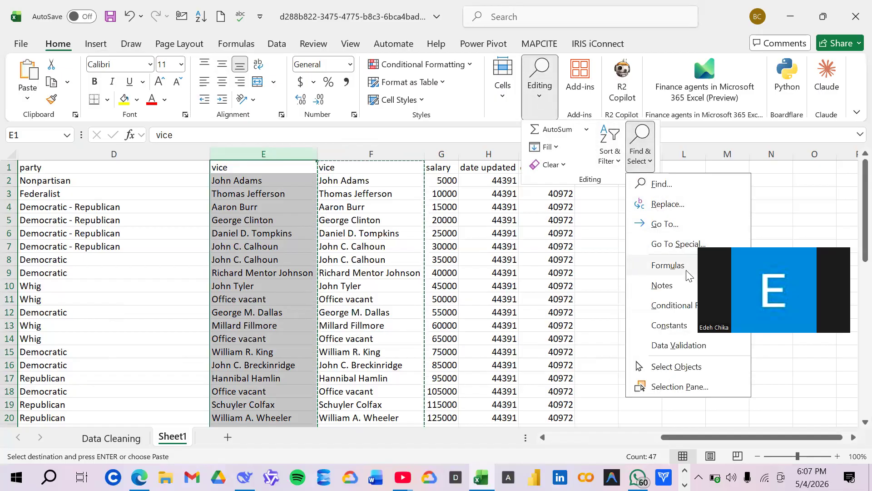
click(681, 245)
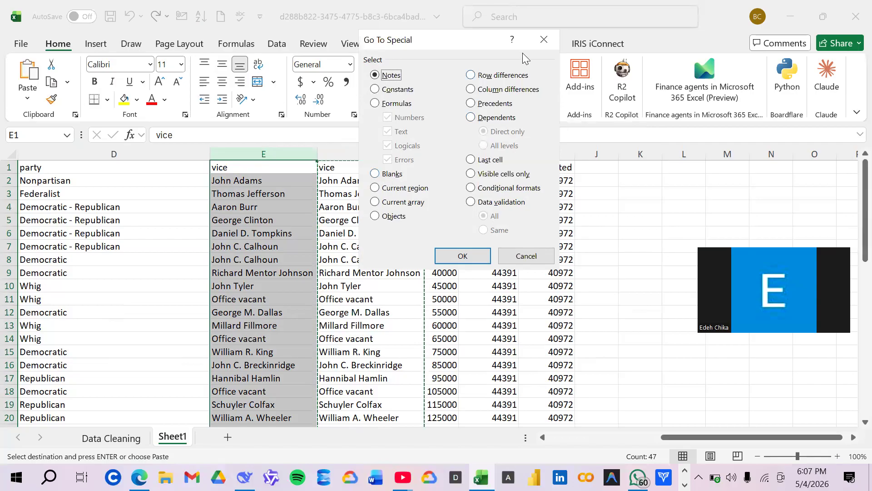
click(544, 40)
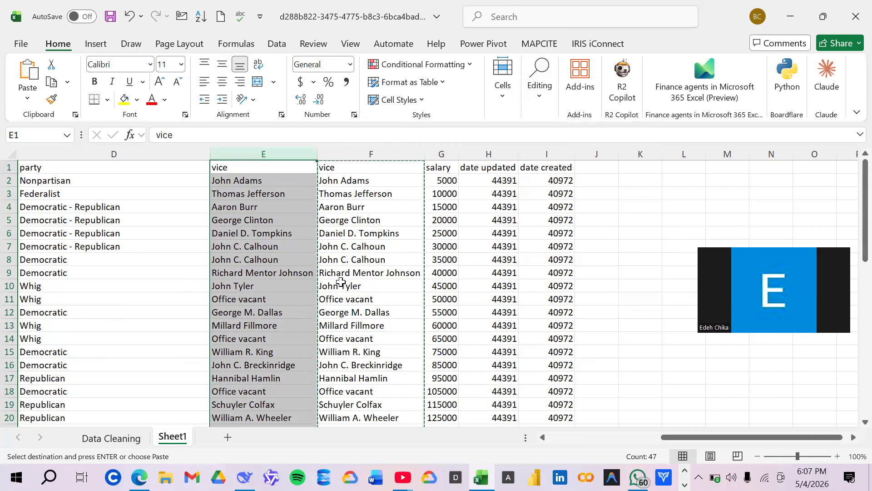
- Delete the helper vice column F and check the cleaned vice column down to the last row
scroll(339, 285, down, 15)
scroll(339, 285, up, 15)
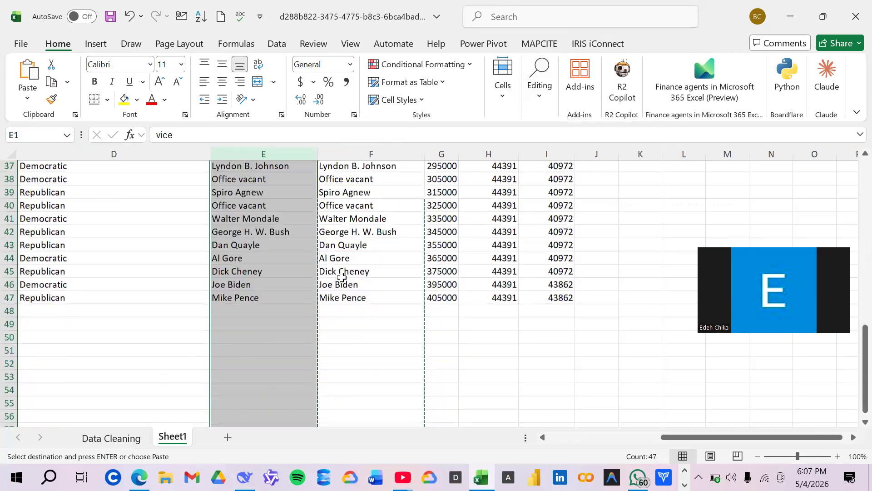
click(384, 153)
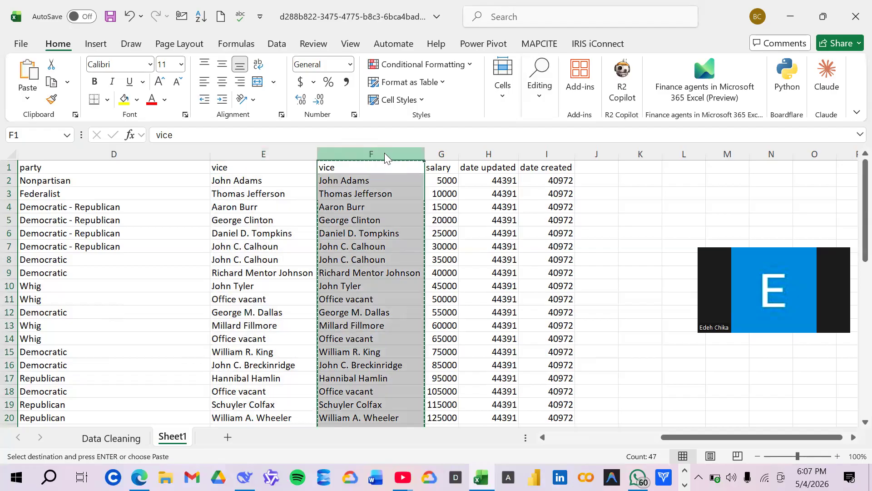
right_click(384, 154)
click(430, 309)
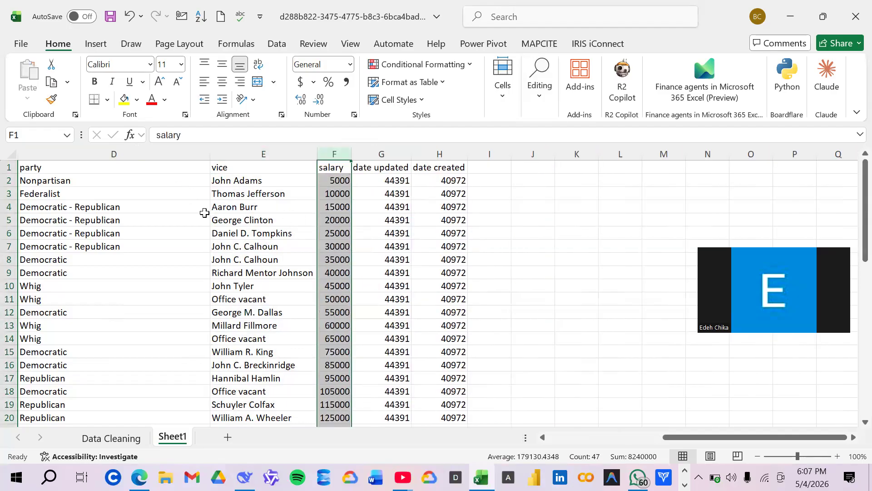
scroll(205, 215, down, 6)
scroll(305, 319, down, 7)
scroll(296, 317, up, 11)
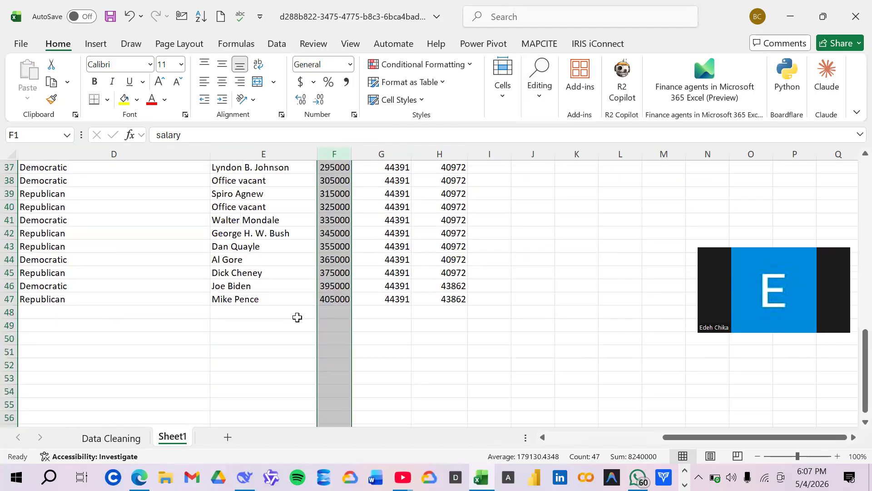
scroll(293, 305, up, 2)
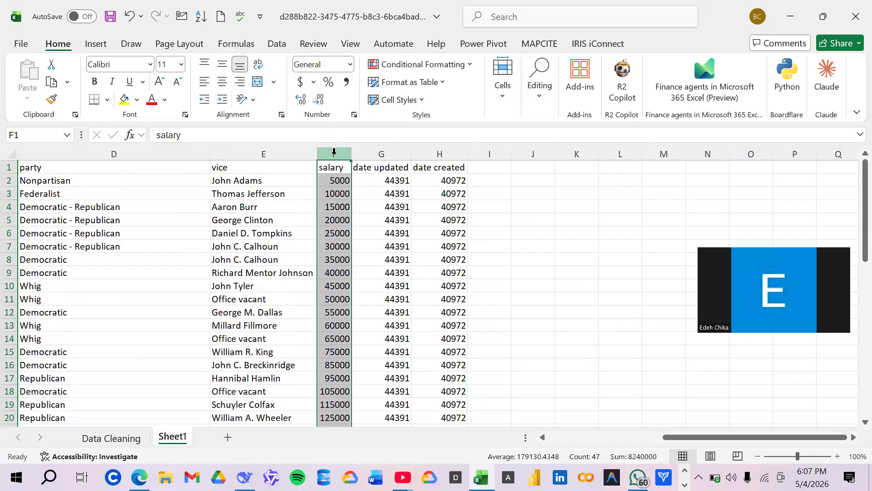
- Apply the $ English (United States) accounting format to the salary column F
scroll(336, 209, down, 8)
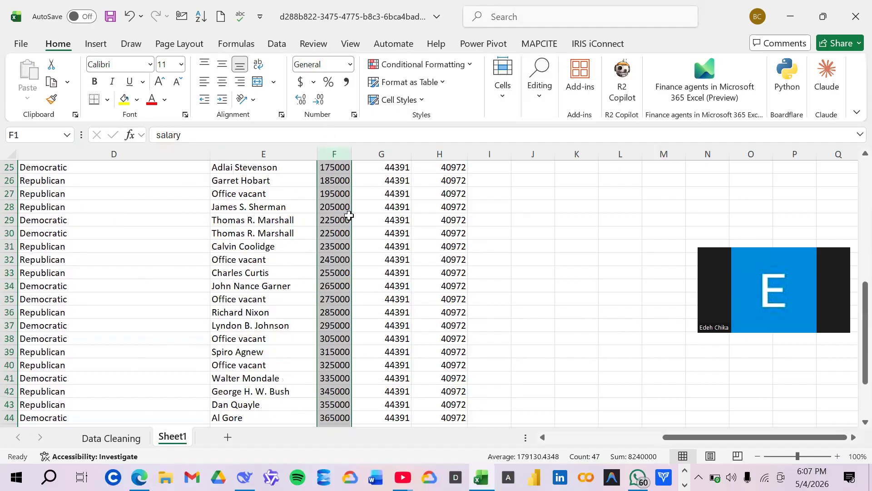
scroll(348, 216, down, 4)
scroll(349, 216, up, 12)
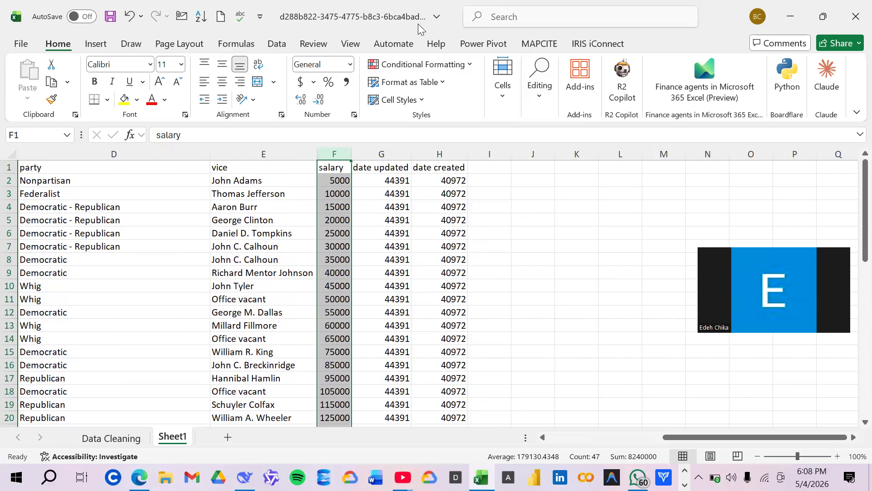
click(313, 82)
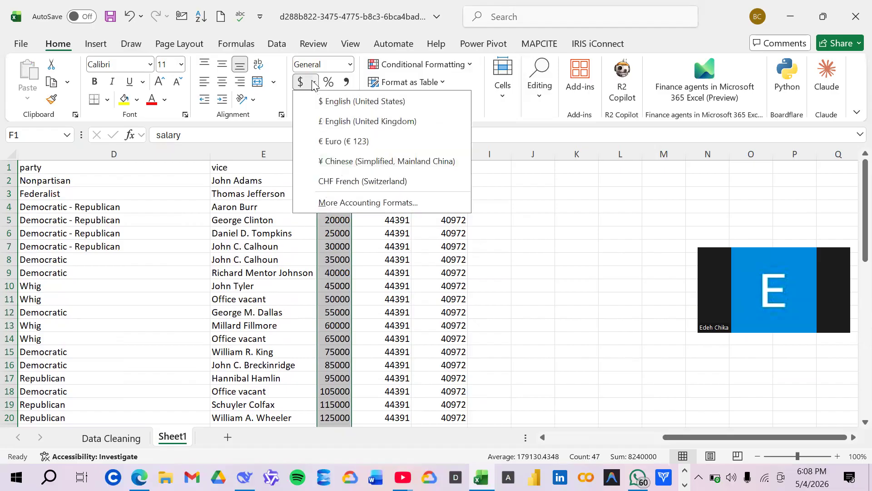
click(408, 105)
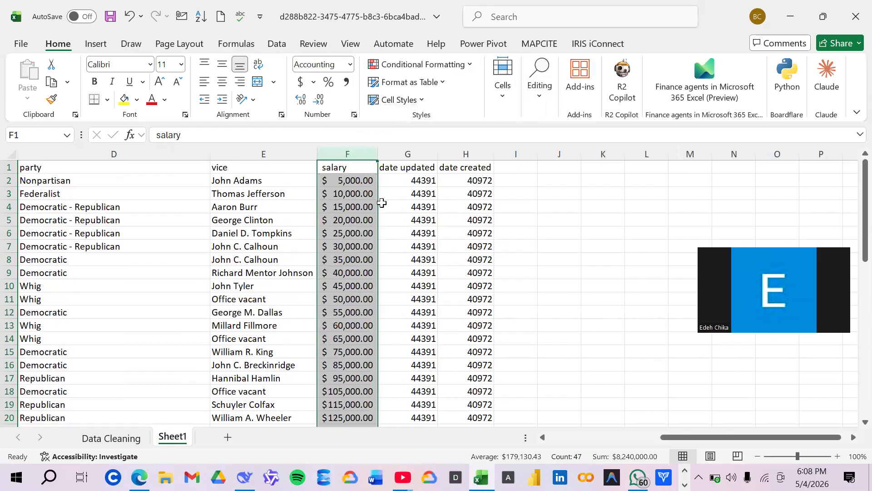
- Remove both decimal places from the salary values in cells F2 and F3
click(362, 179)
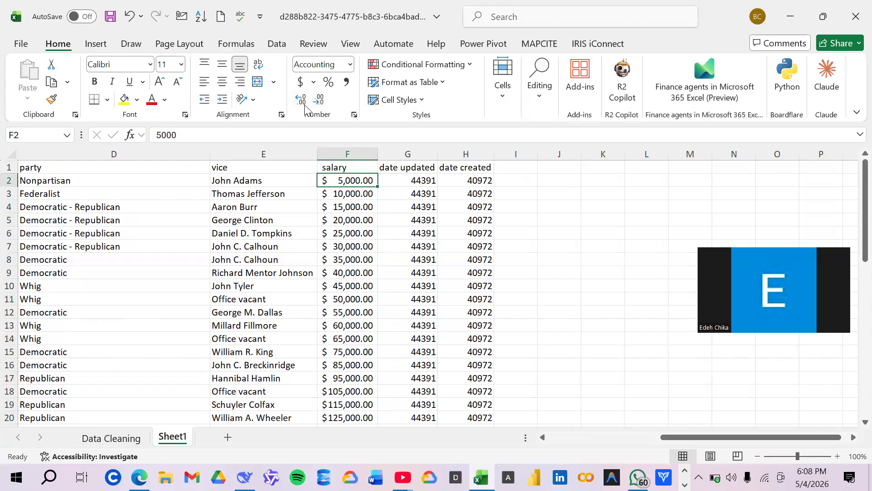
click(321, 103)
click(322, 102)
click(369, 193)
click(317, 106)
click(317, 106)
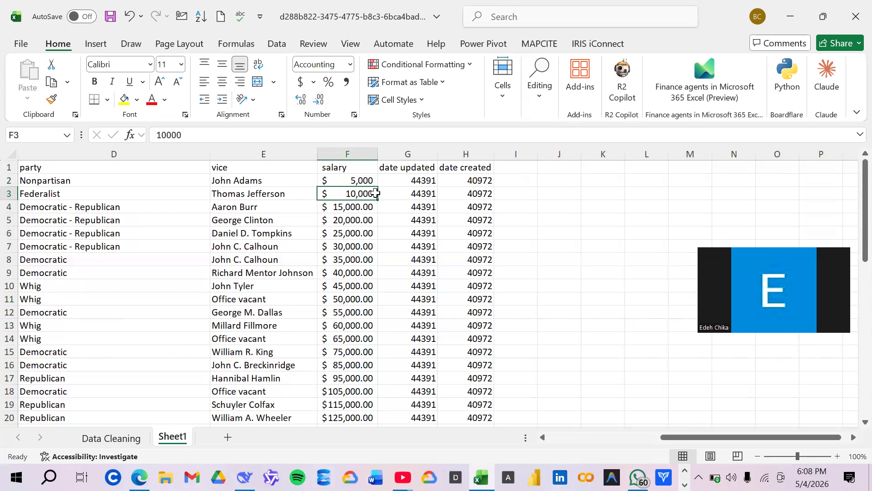
- Fill the salary cell F3 down to F47 and review the salary column
drag(376, 198, 370, 362)
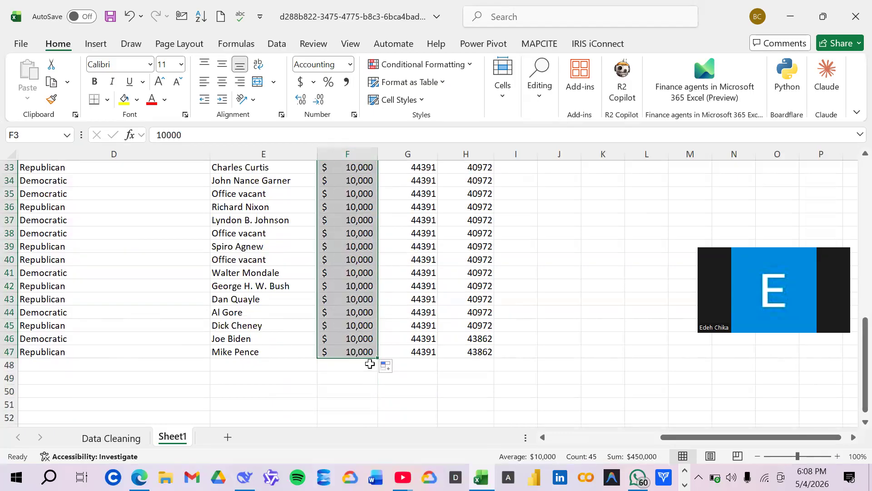
scroll(409, 328, up, 11)
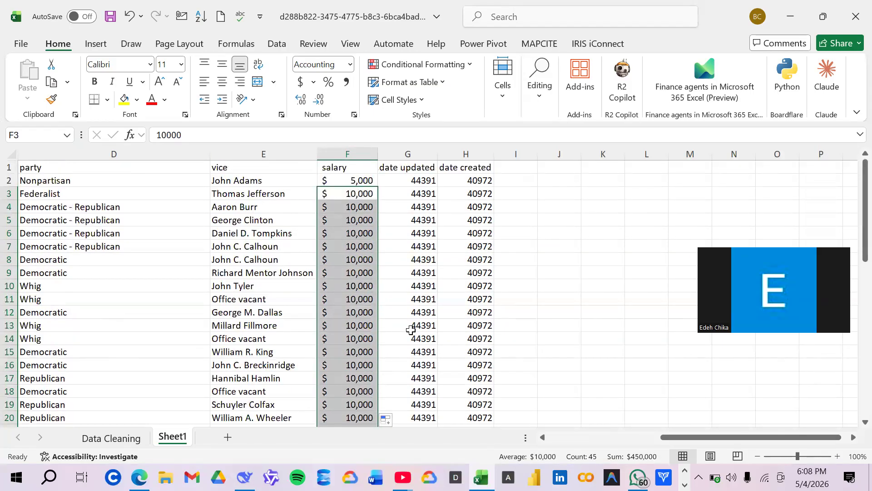
click(359, 168)
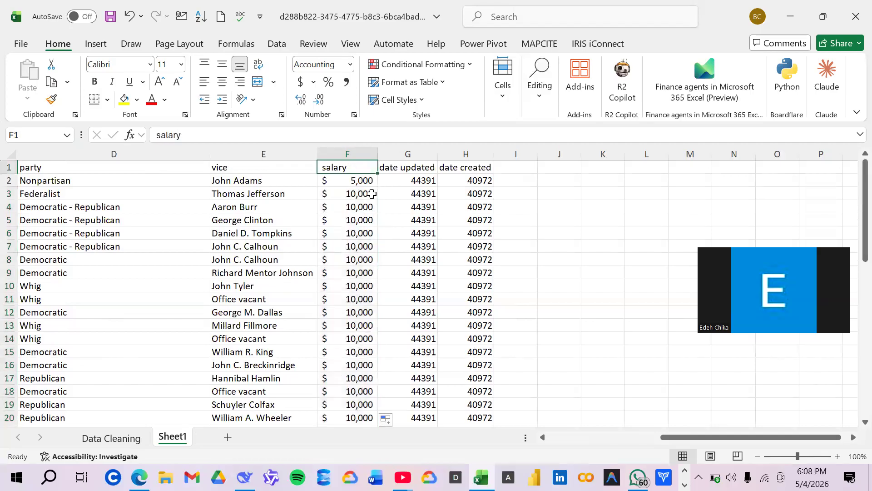
scroll(340, 286, down, 8)
scroll(340, 285, down, 4)
scroll(341, 281, up, 12)
scroll(376, 245, down, 14)
scroll(373, 241, up, 1)
scroll(374, 242, up, 6)
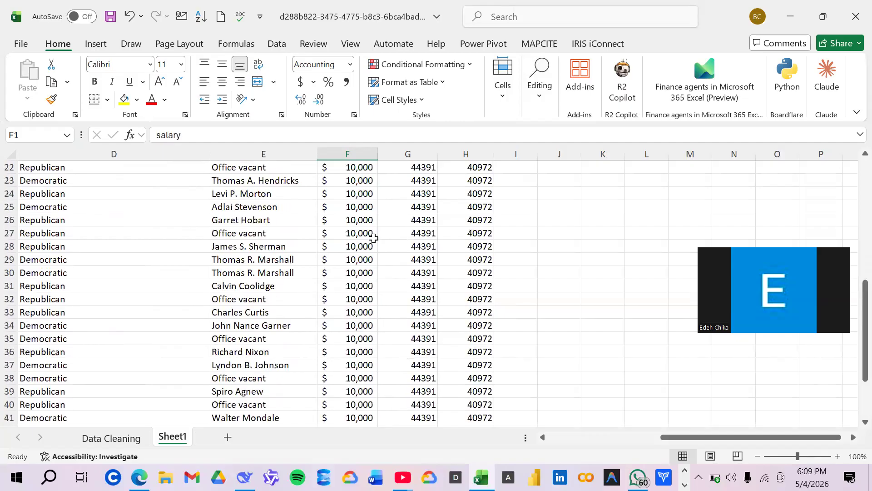
scroll(377, 209, up, 7)
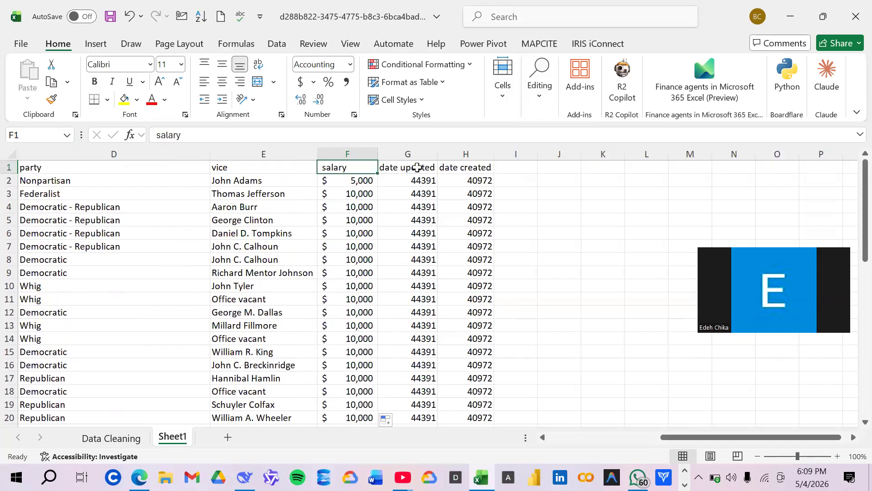
- Review the date updated column G and format the whole column as Short Date
click(407, 168)
click(408, 154)
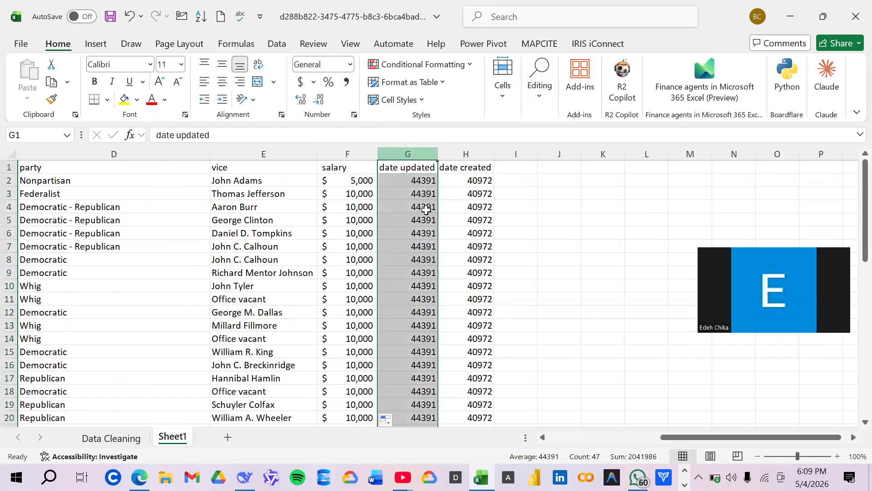
scroll(407, 220, down, 3)
scroll(406, 220, down, 2)
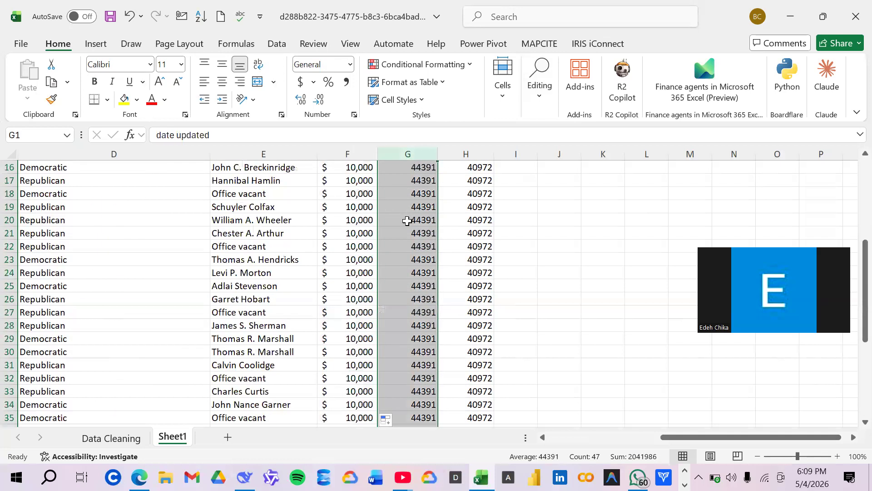
scroll(408, 220, down, 2)
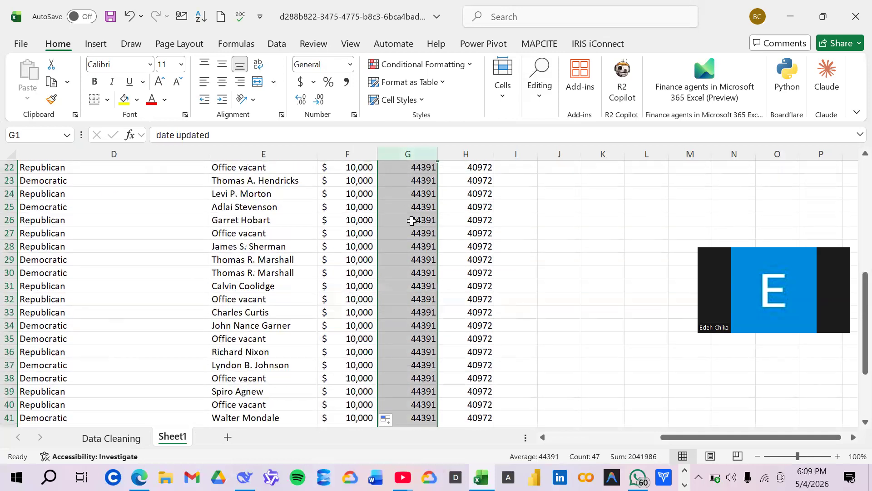
click(432, 179)
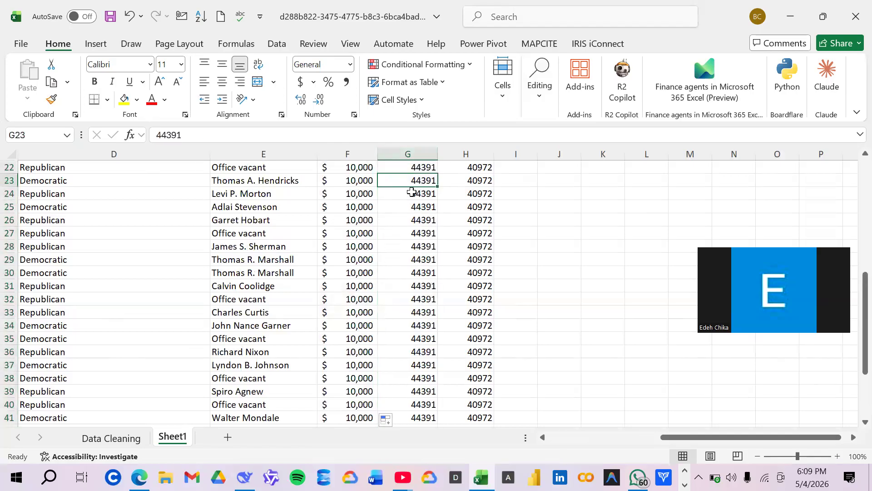
scroll(411, 192, up, 7)
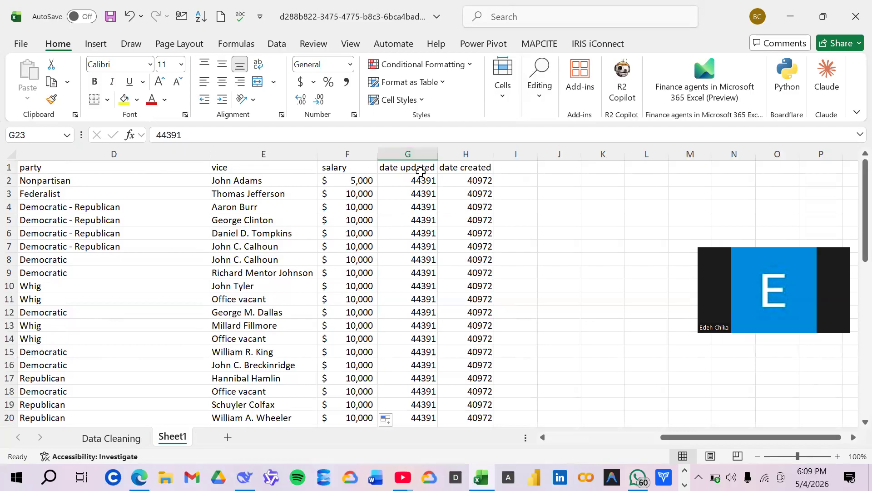
click(422, 150)
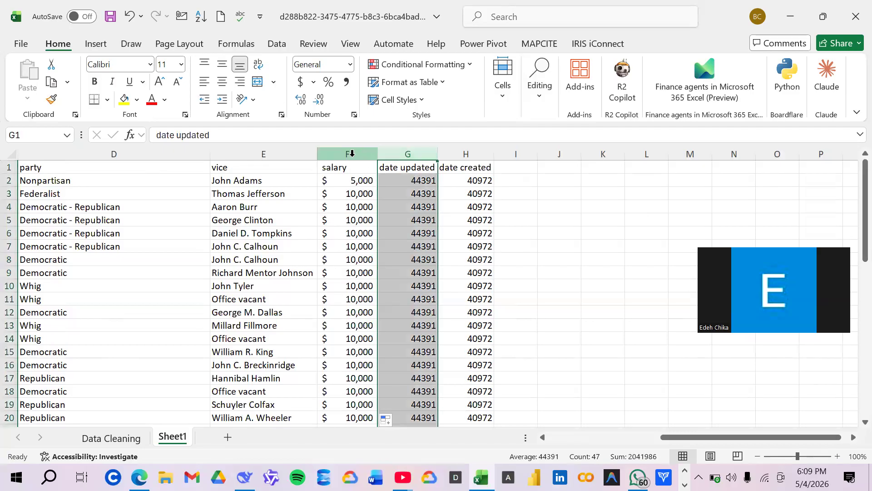
click(350, 64)
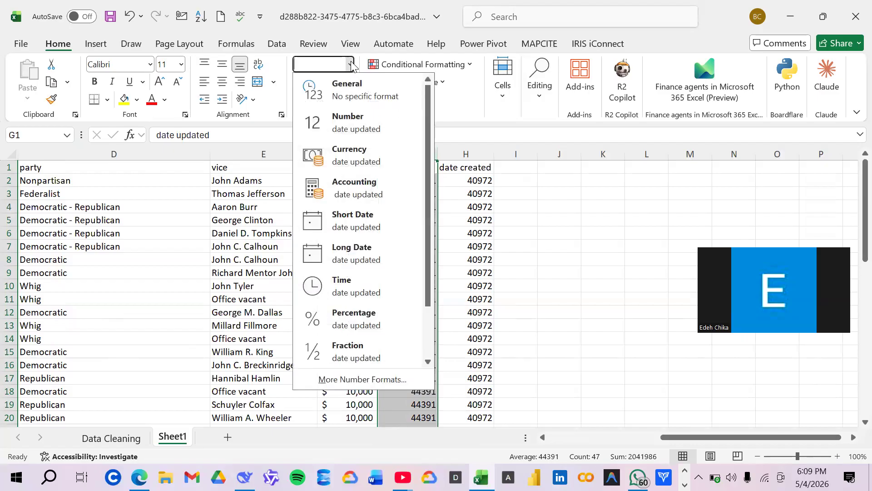
click(380, 218)
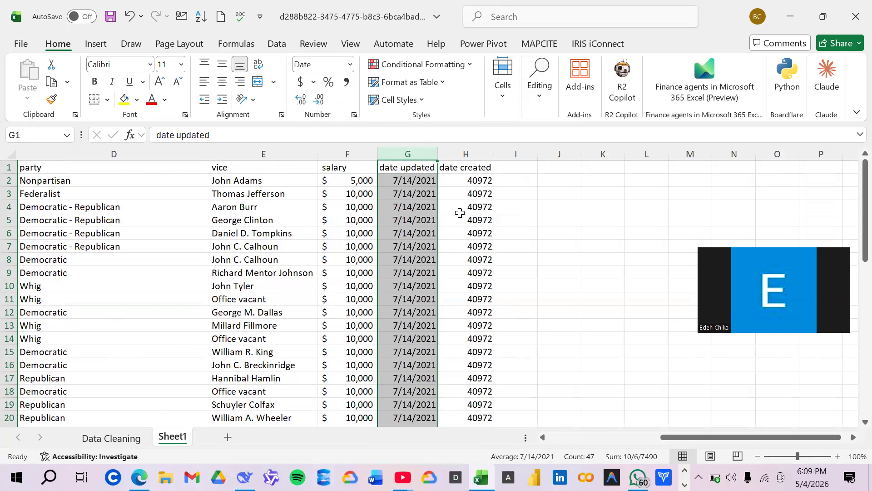
click(460, 212)
click(407, 152)
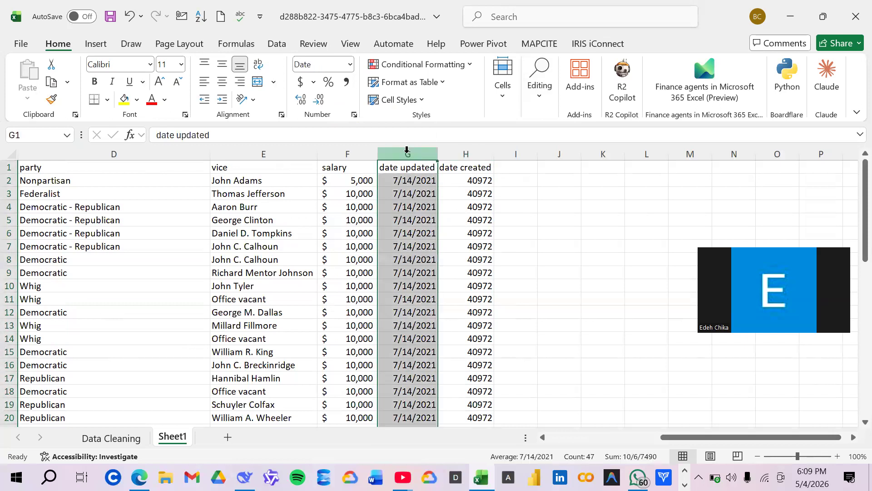
- Check the dates down the date updated column G and reapply the Short Date format to the whole column
scroll(403, 218, down, 11)
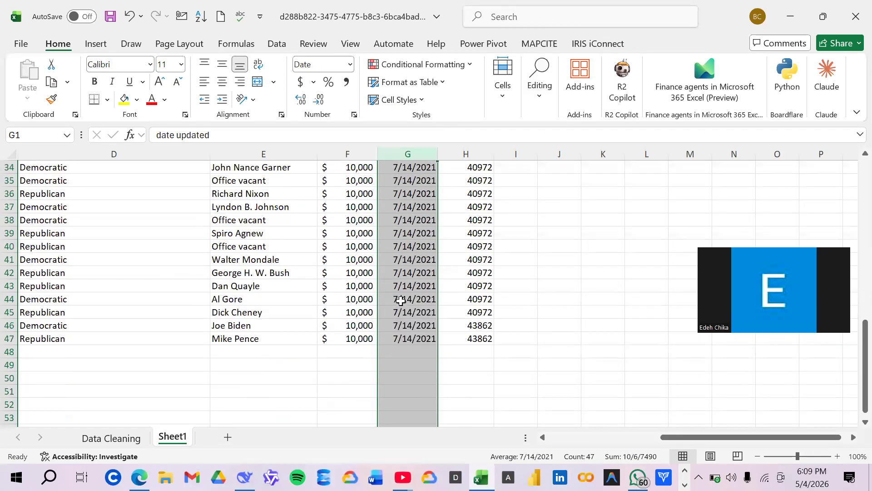
scroll(400, 300, up, 11)
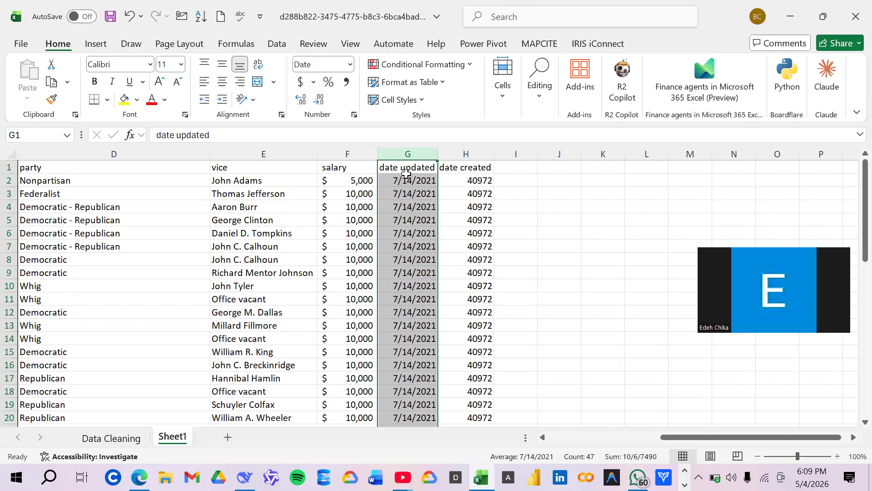
click(424, 167)
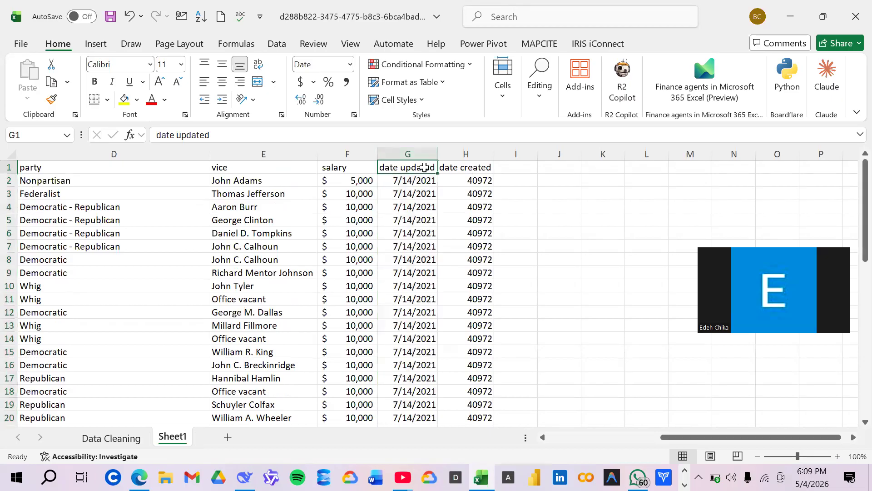
click(415, 154)
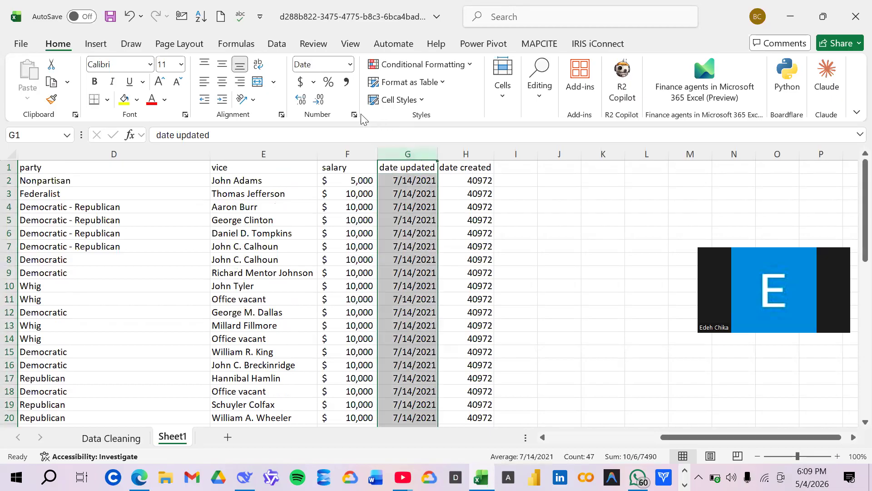
click(349, 65)
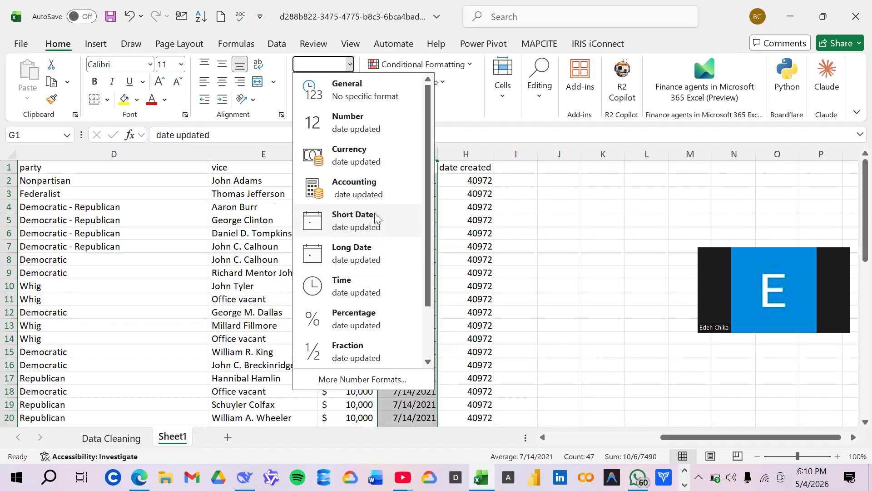
click(348, 221)
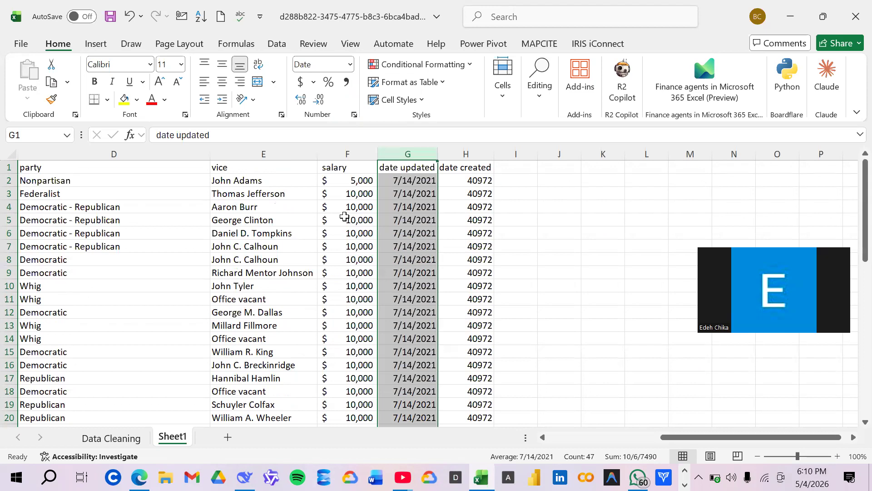
- Examine the short and long date format previews for the date updated value in cell G2
click(456, 154)
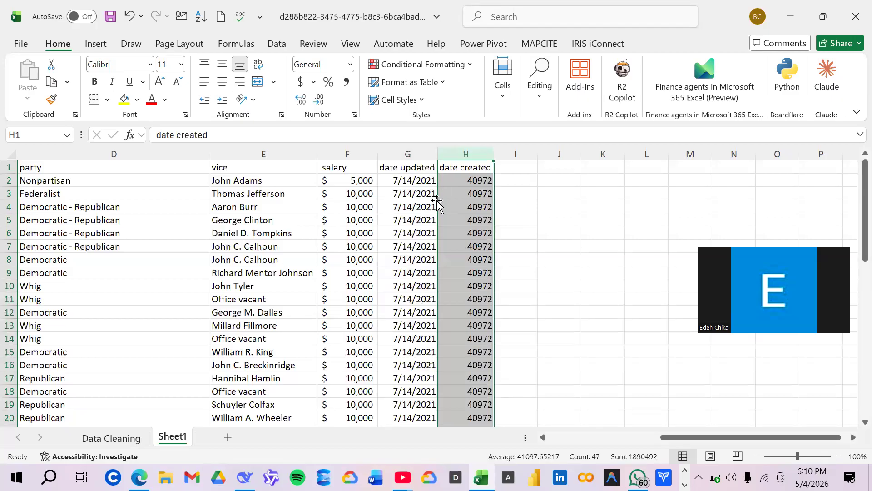
click(411, 154)
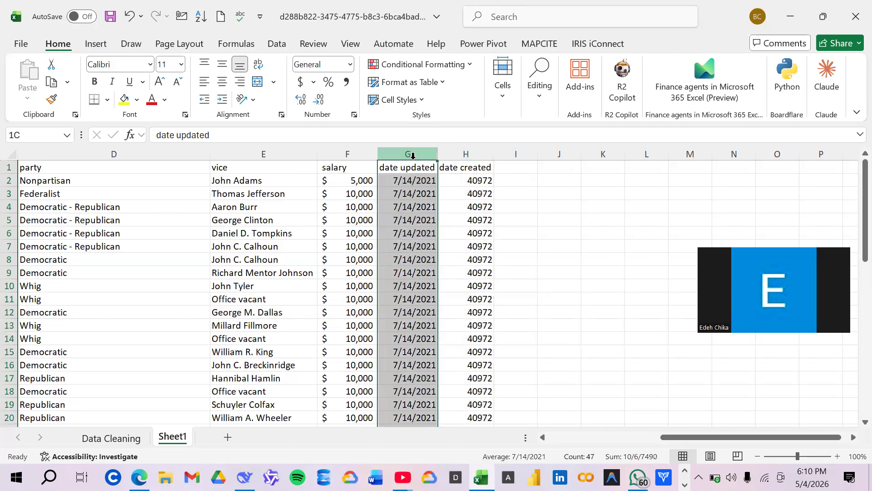
click(416, 184)
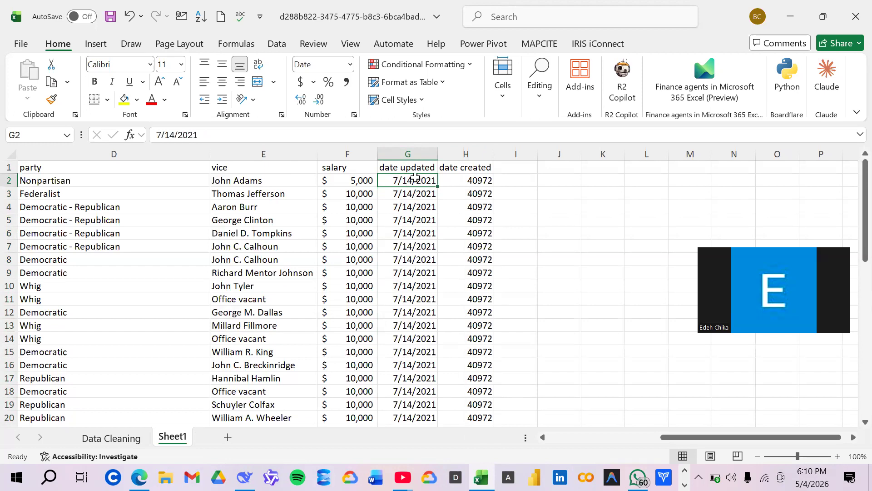
click(350, 64)
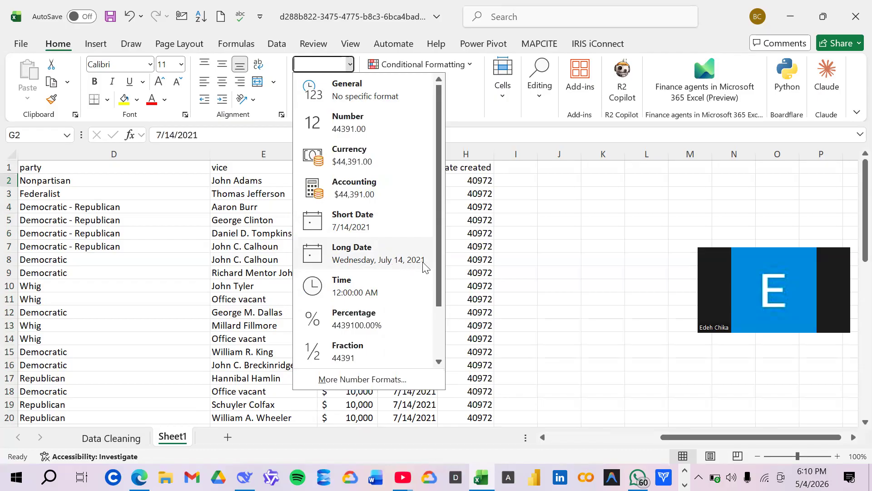
click(499, 260)
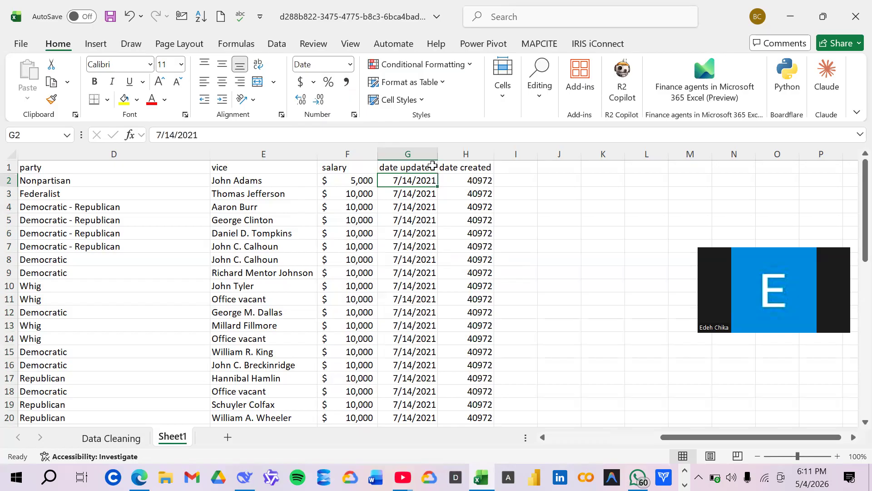
- Format the whole date created column H as Short Date
click(458, 170)
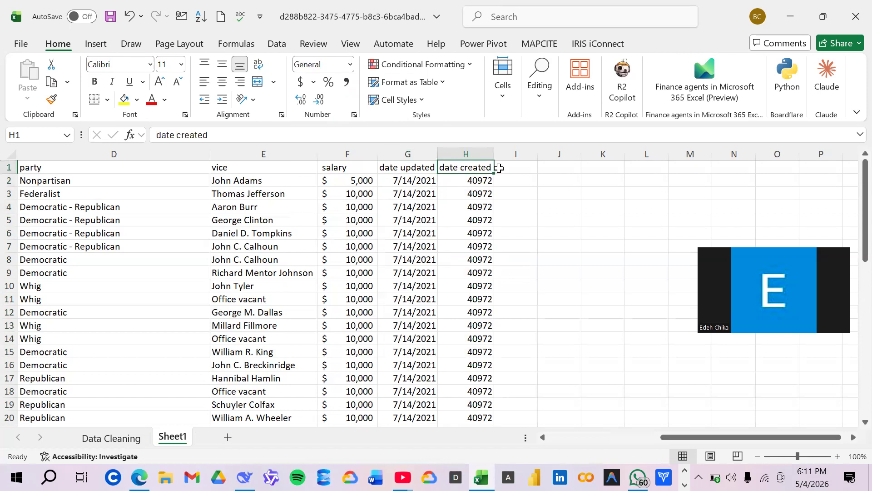
click(476, 153)
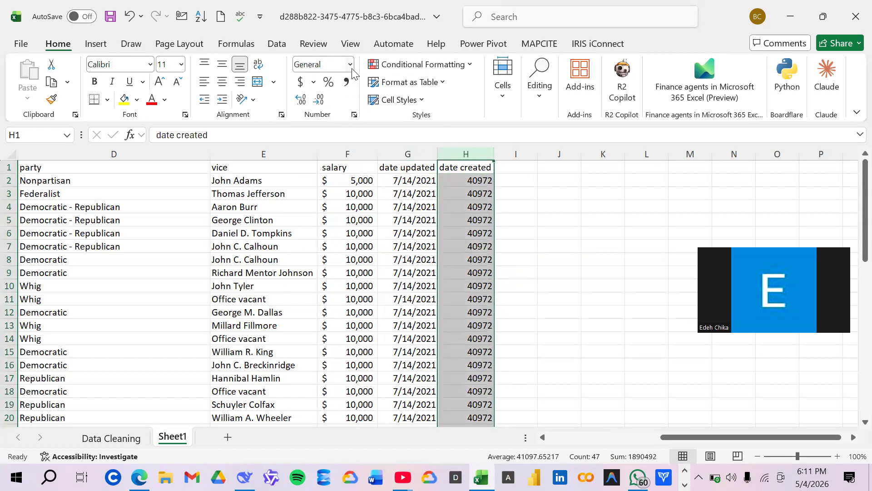
click(351, 67)
click(367, 226)
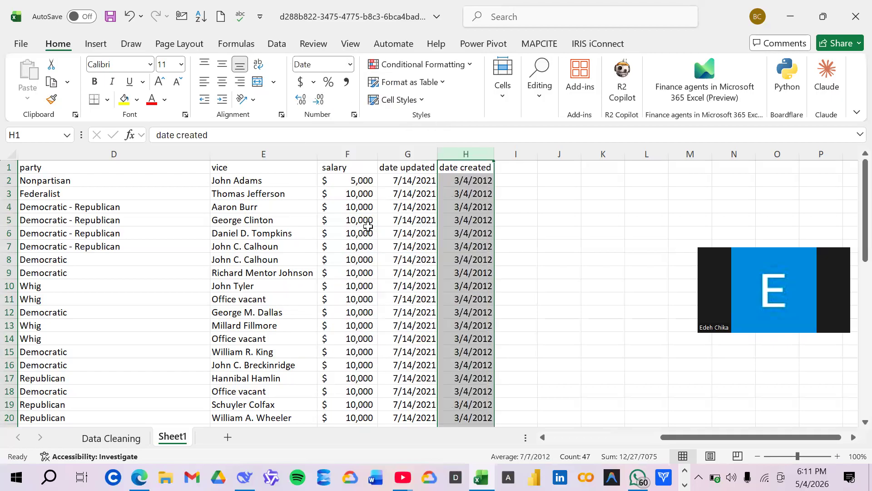
click(515, 216)
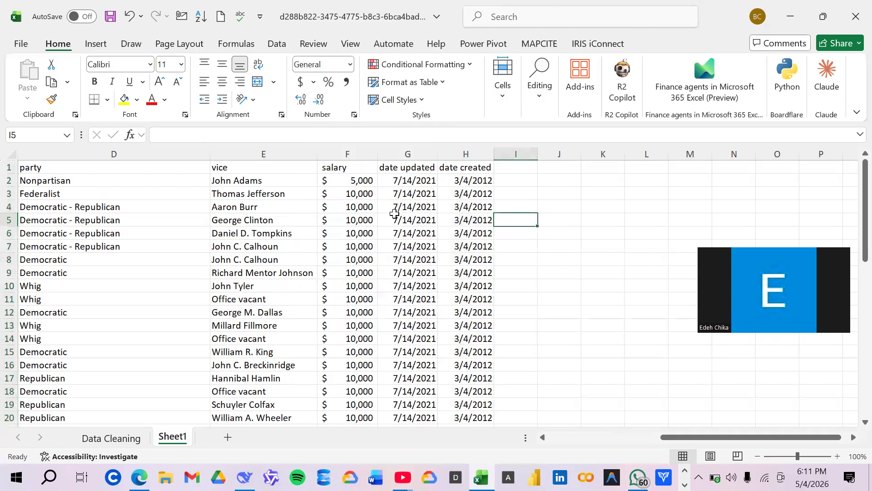
- Try the Long Date format on the date created cell H2 and switch the cell back to Short Date
click(454, 181)
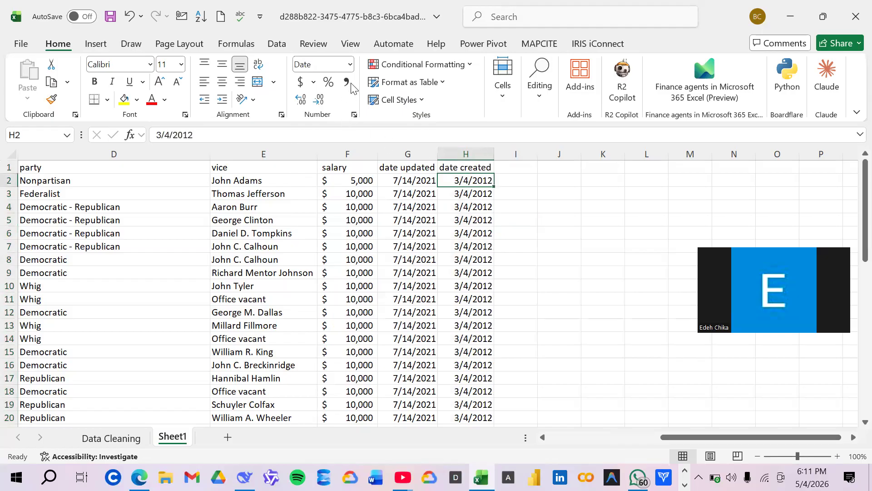
click(351, 65)
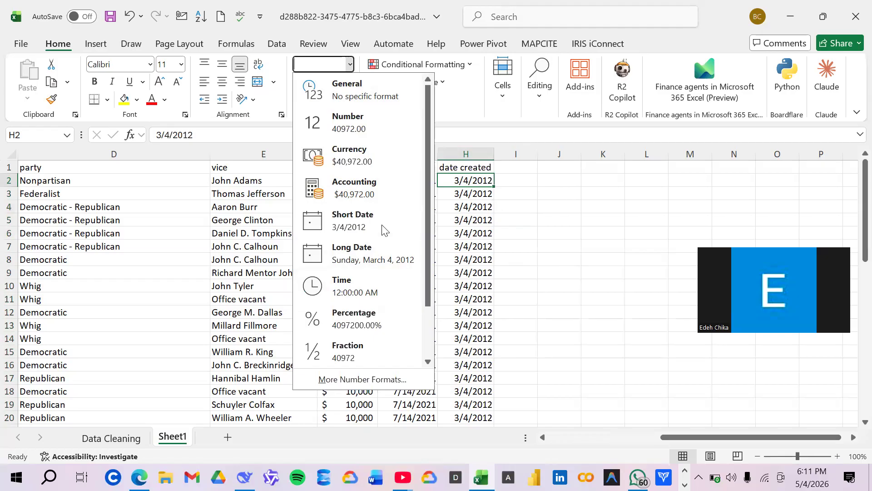
click(381, 247)
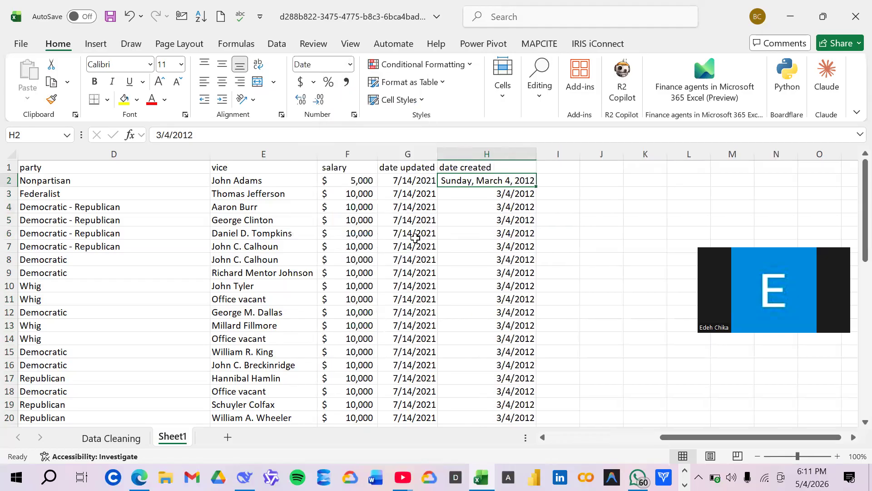
click(344, 71)
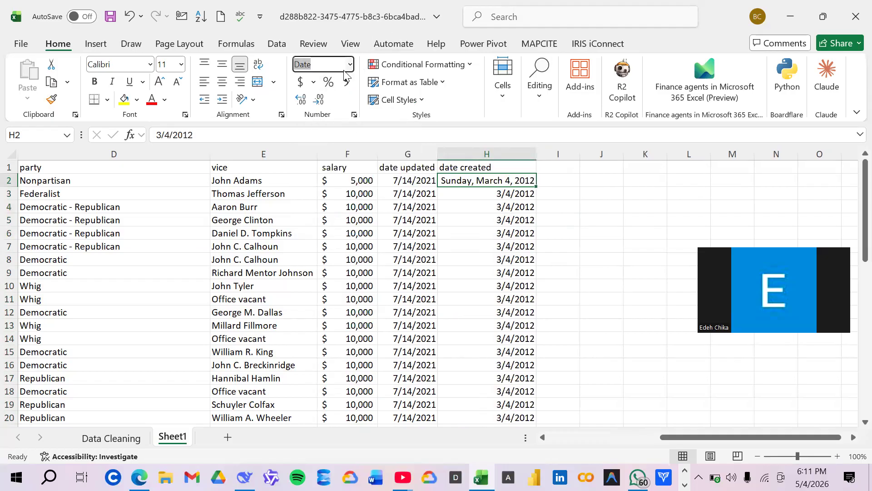
click(350, 68)
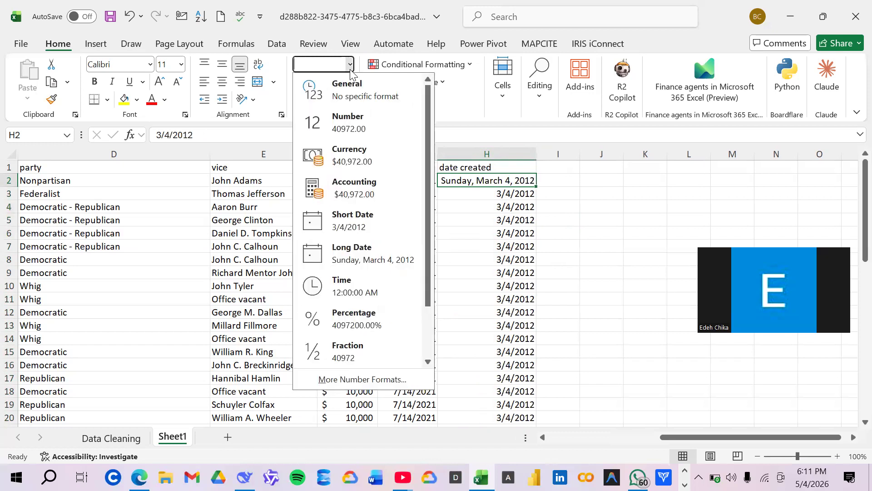
click(363, 226)
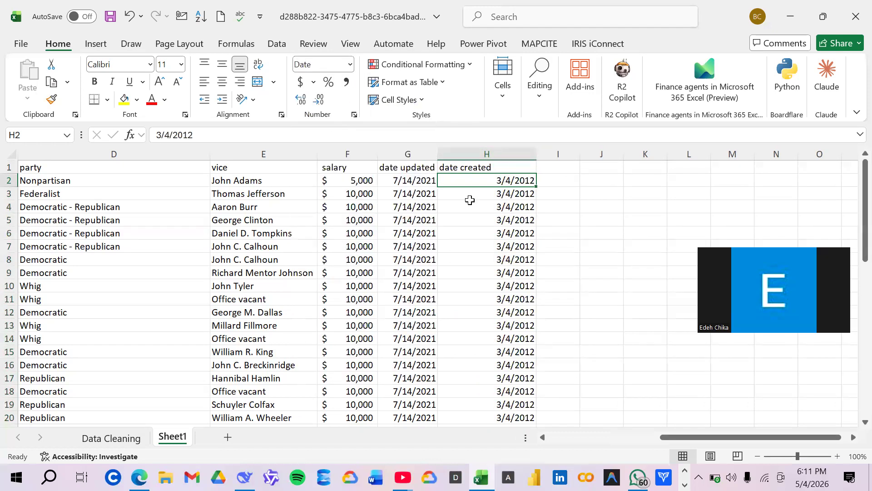
- Narrow the date created column H so it fits its header and short dates more closely
click(565, 198)
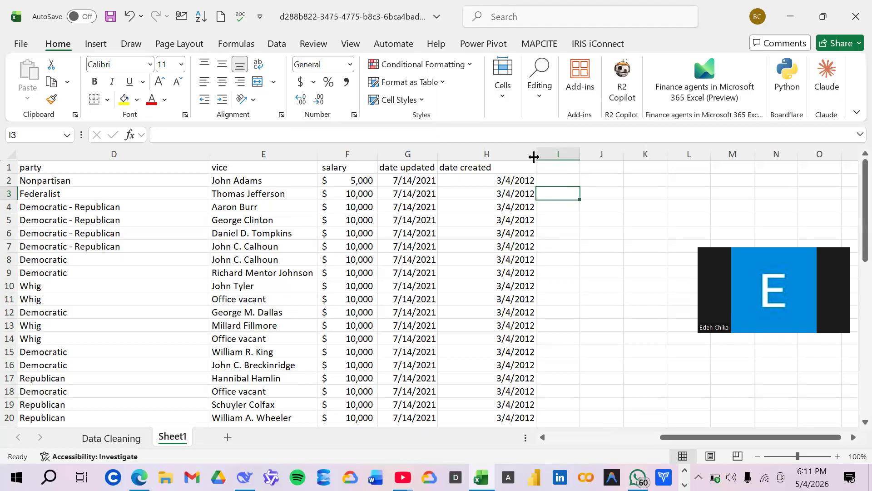
drag(536, 158, 523, 163)
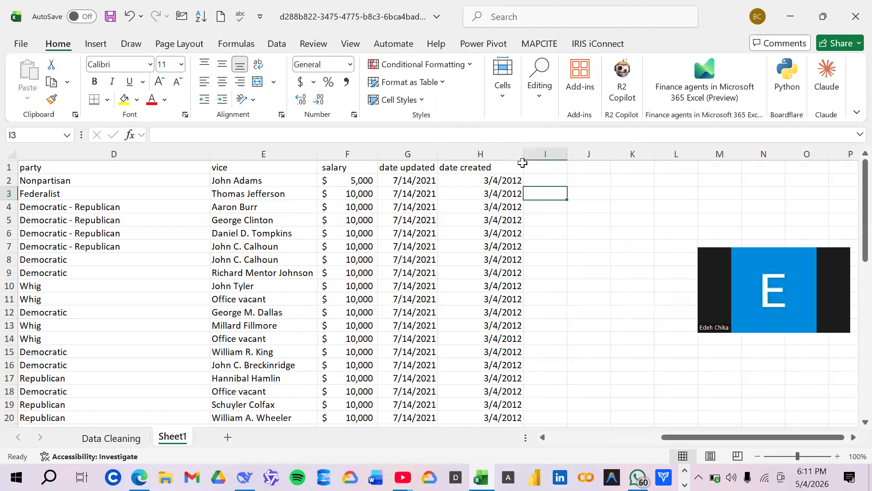
drag(523, 158, 515, 160)
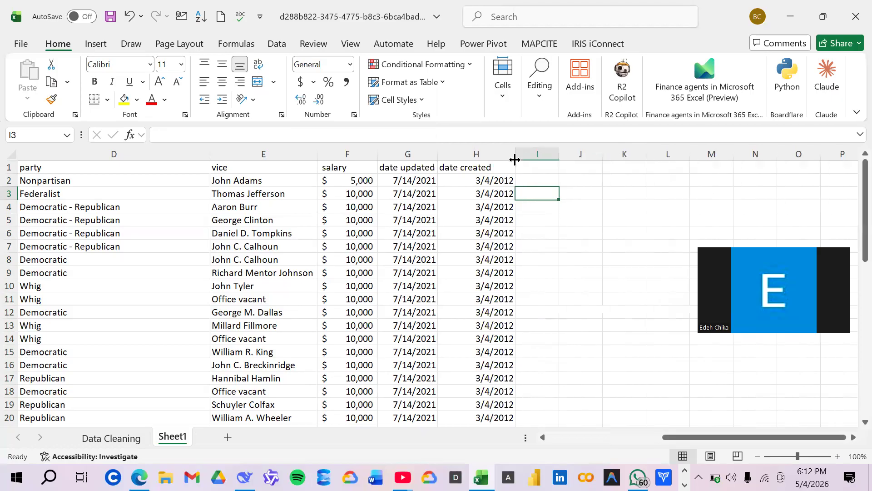
- Review the cleaned records in Sheet1 across all columns and compare them with the original Data Cleaning sheet
scroll(527, 272, down, 15)
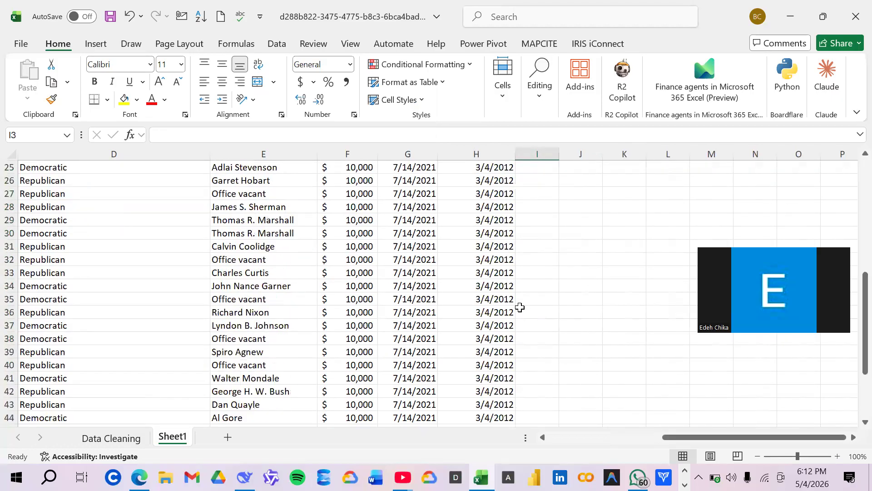
scroll(513, 314, up, 1)
scroll(512, 305, up, 14)
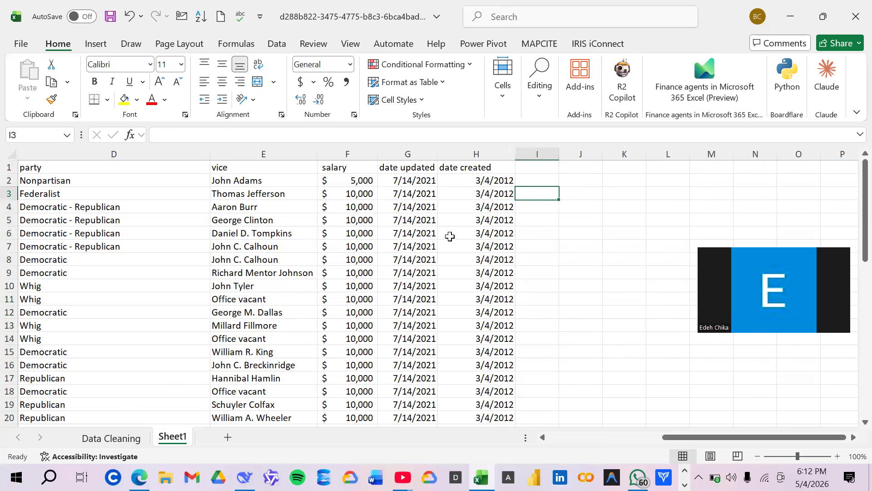
scroll(459, 227, down, 4)
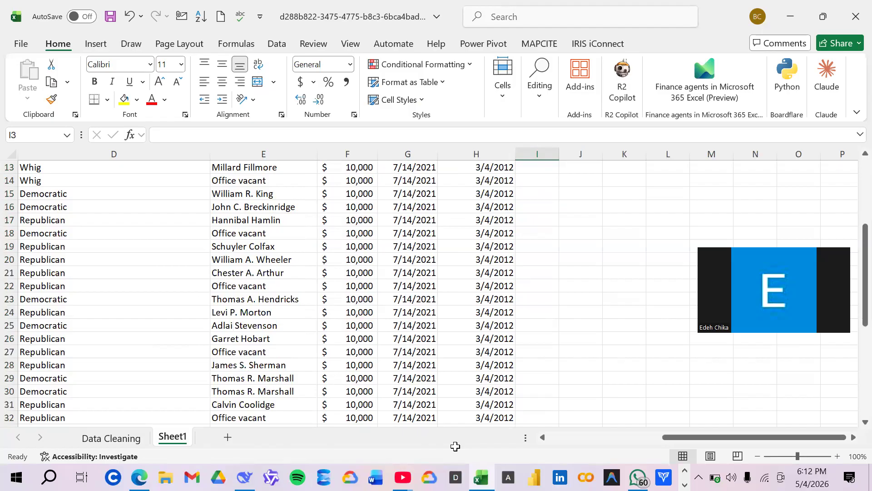
scroll(477, 443, up, 3)
click(542, 437)
double_click(542, 437)
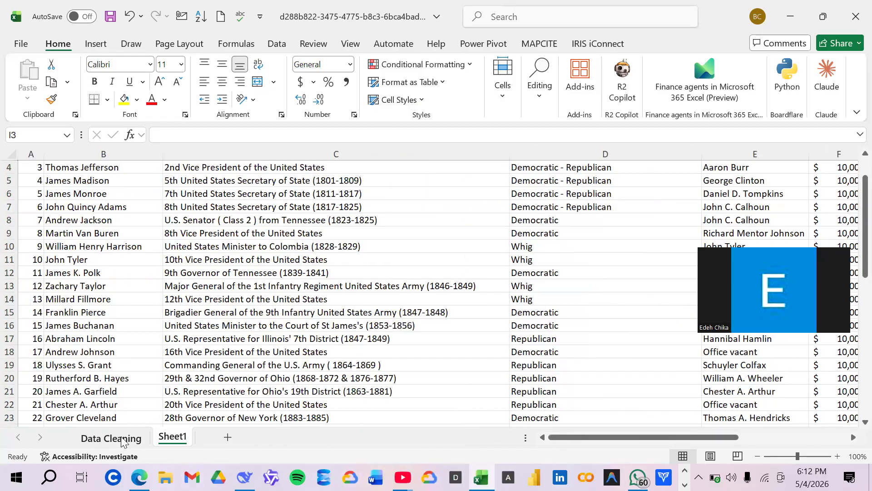
scroll(95, 386, down, 11)
scroll(95, 386, up, 1)
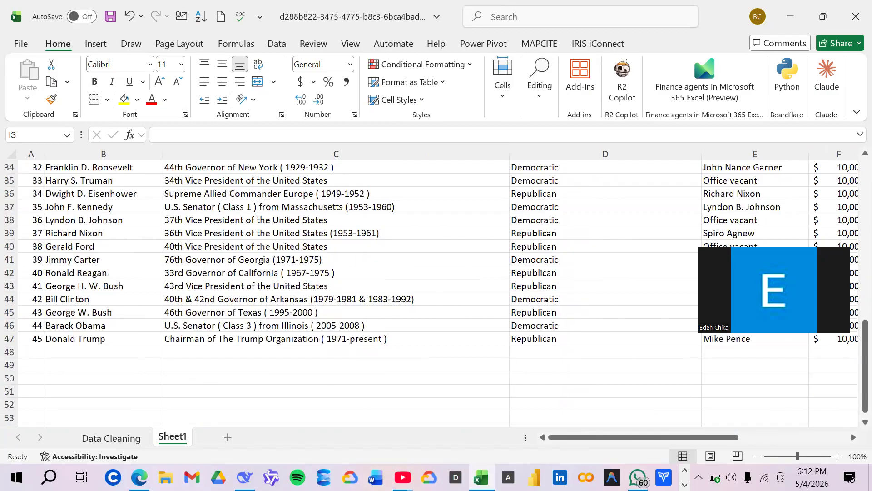
click(112, 437)
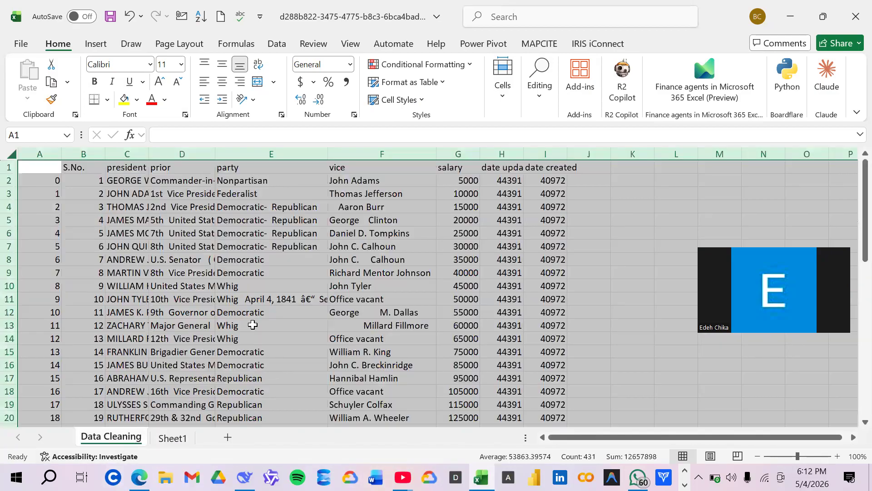
click(172, 439)
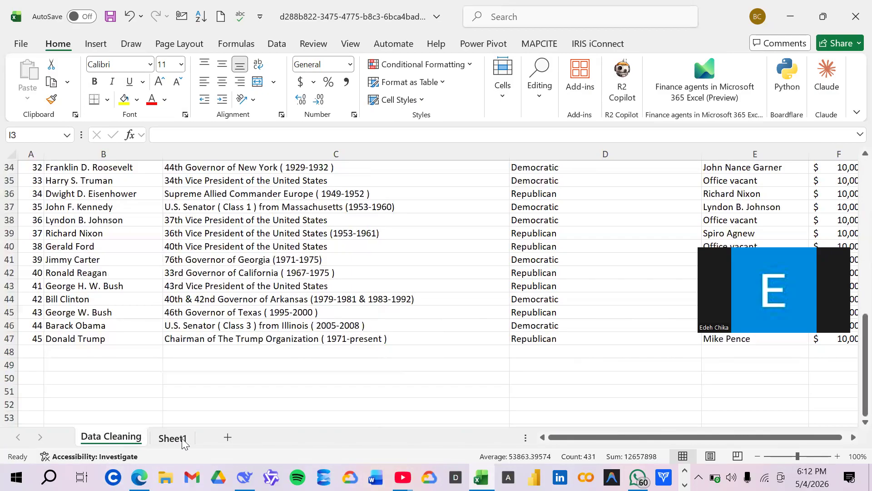
scroll(293, 275, up, 11)
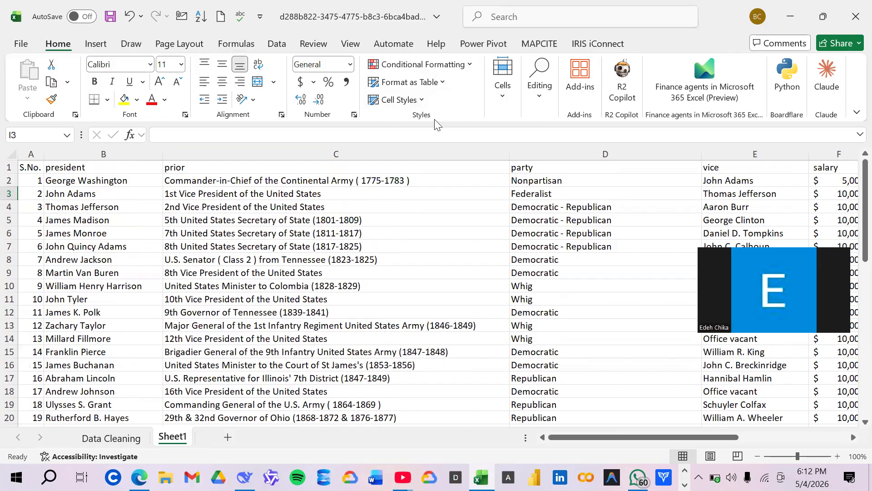
click(440, 86)
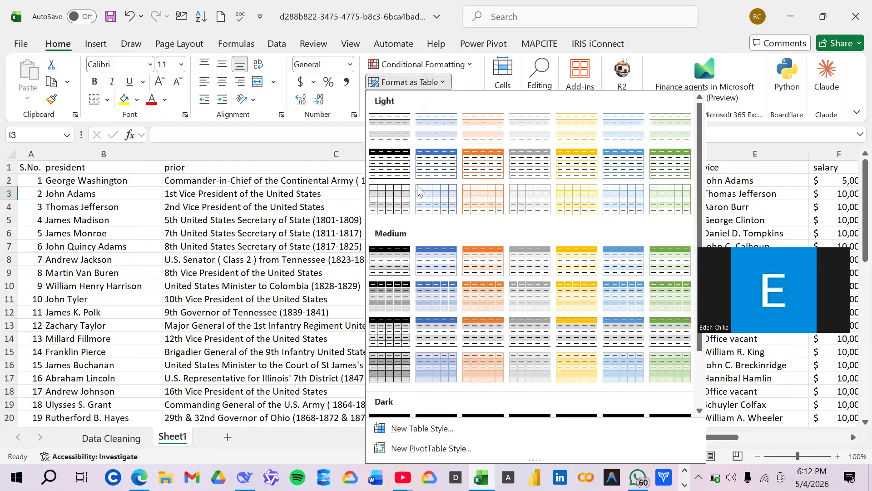
click(445, 298)
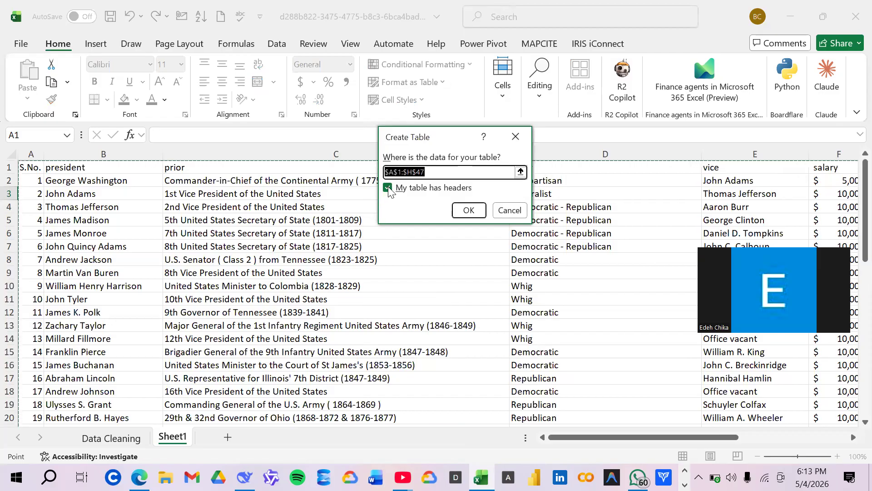
scroll(608, 381, down, 5)
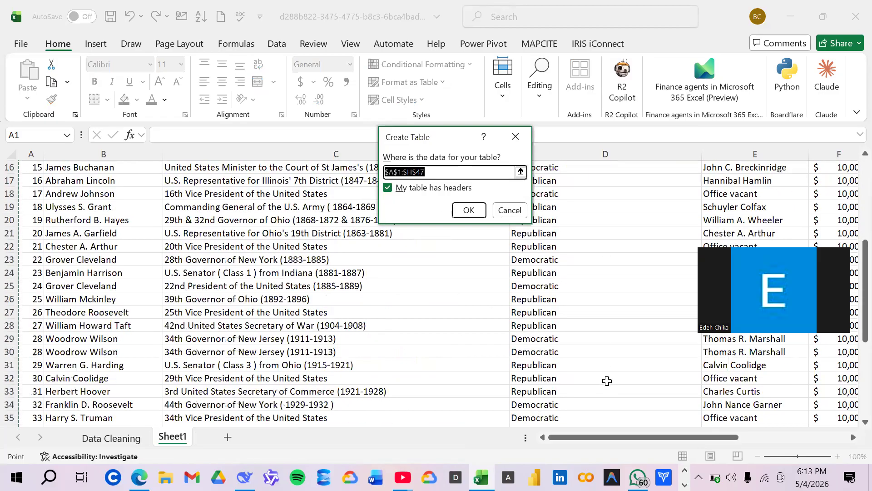
scroll(607, 380, down, 6)
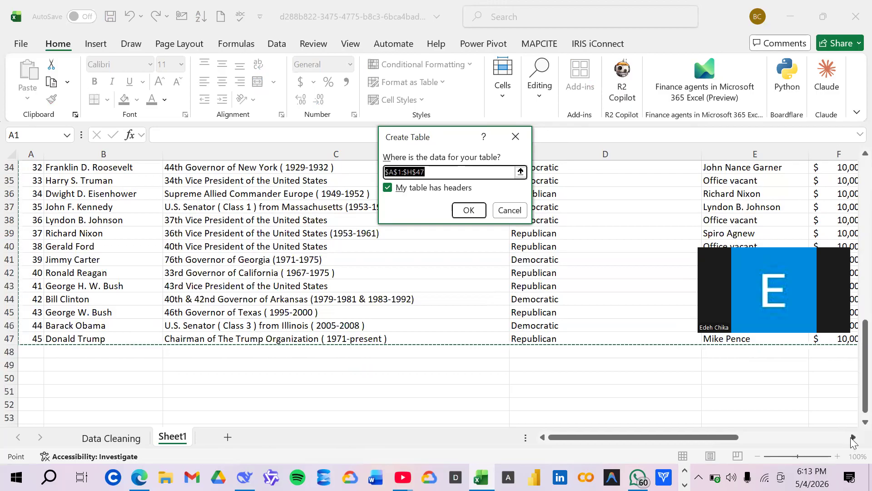
click(851, 437)
click(853, 437)
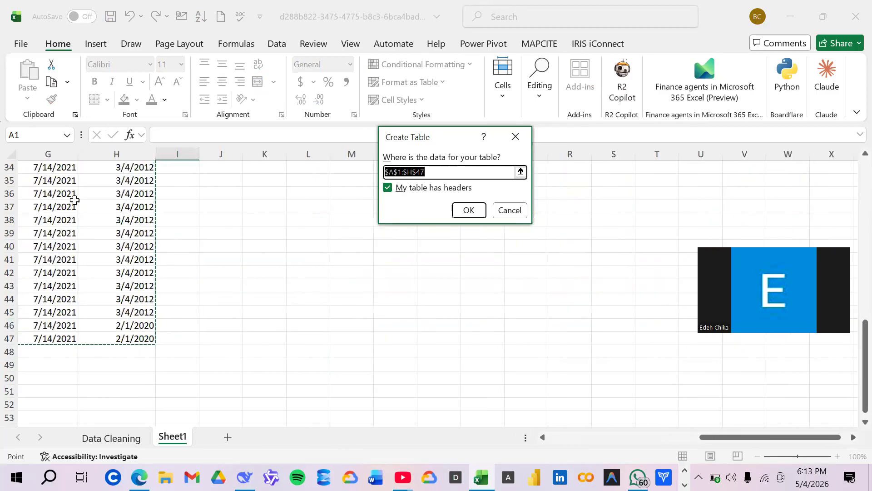
click(542, 437)
click(542, 437)
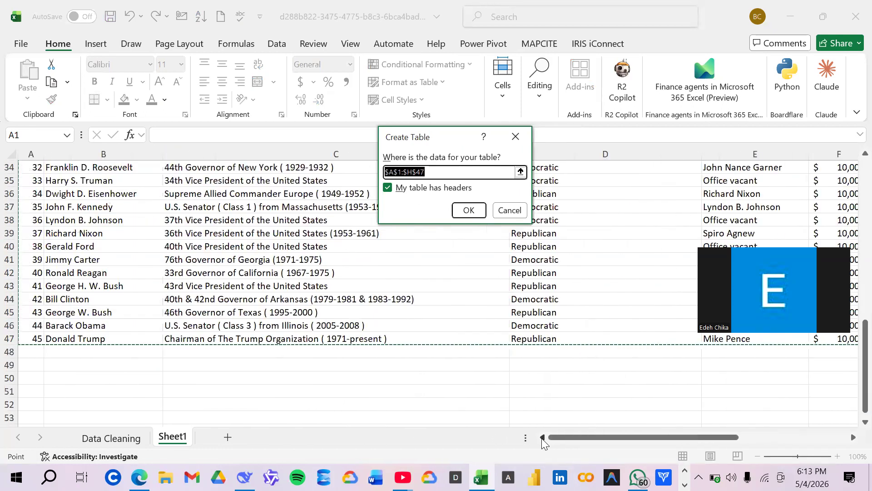
scroll(375, 276, up, 11)
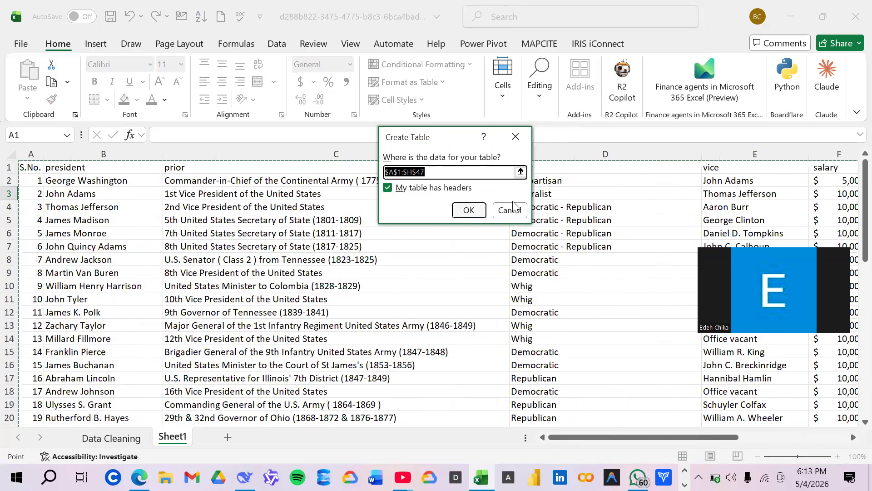
click(515, 136)
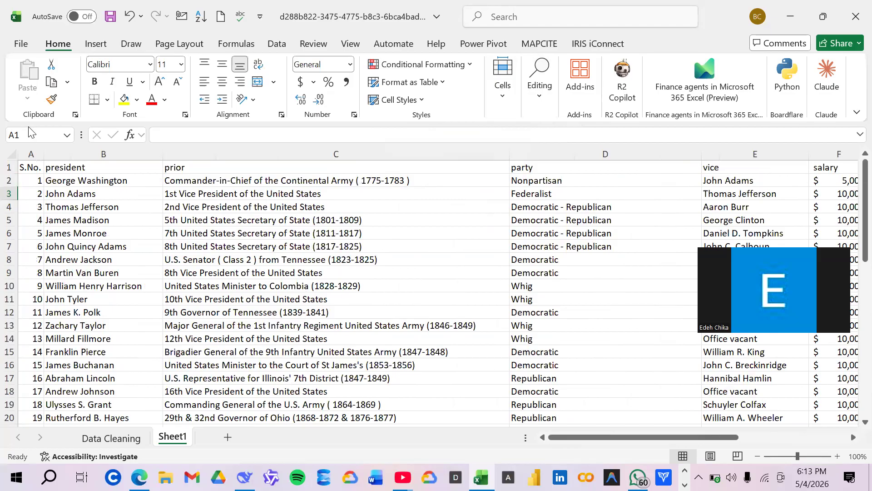
- Freeze the header row of Sheet1, try it out on the records, and unfreeze the panes
drag(33, 164, 500, 168)
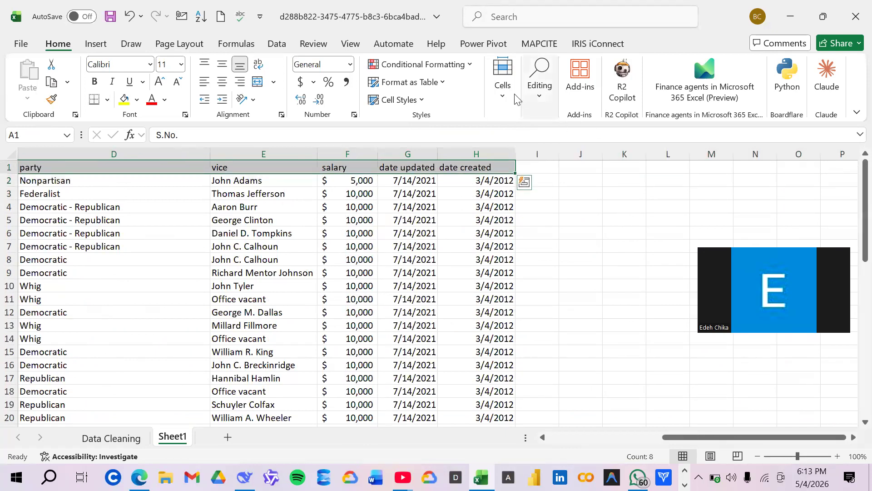
click(350, 45)
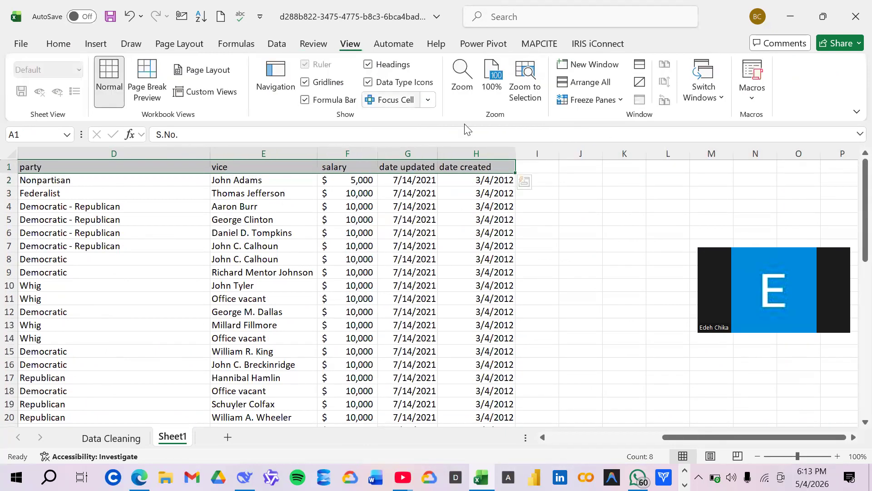
click(618, 100)
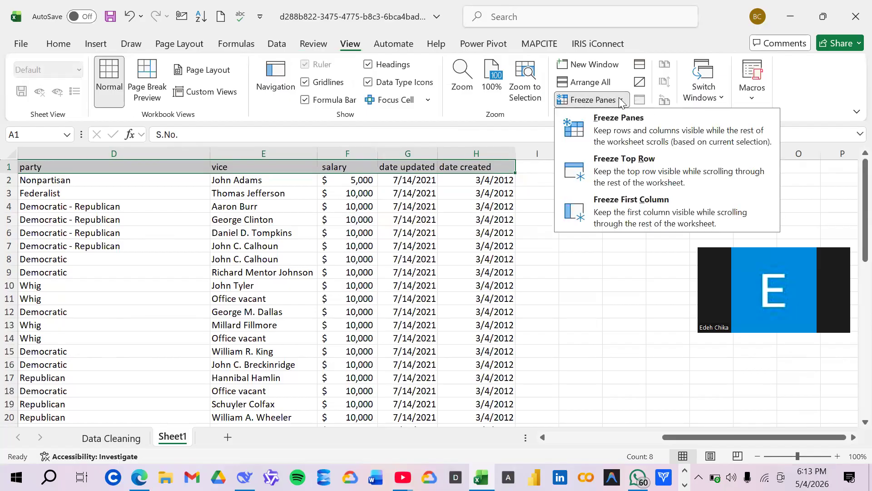
click(628, 159)
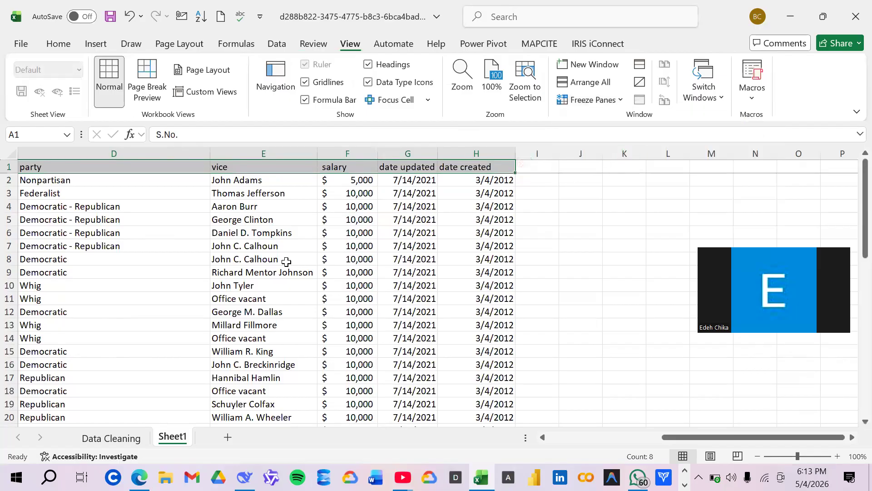
click(547, 437)
click(547, 437)
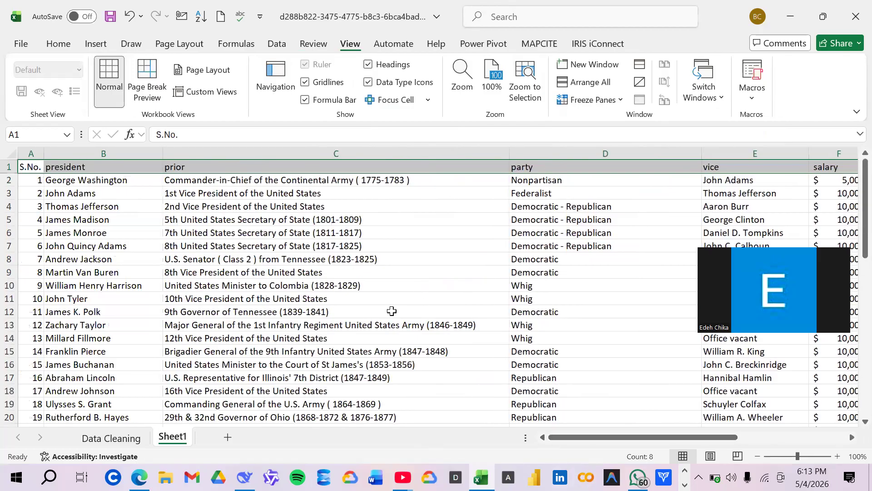
scroll(392, 311, down, 12)
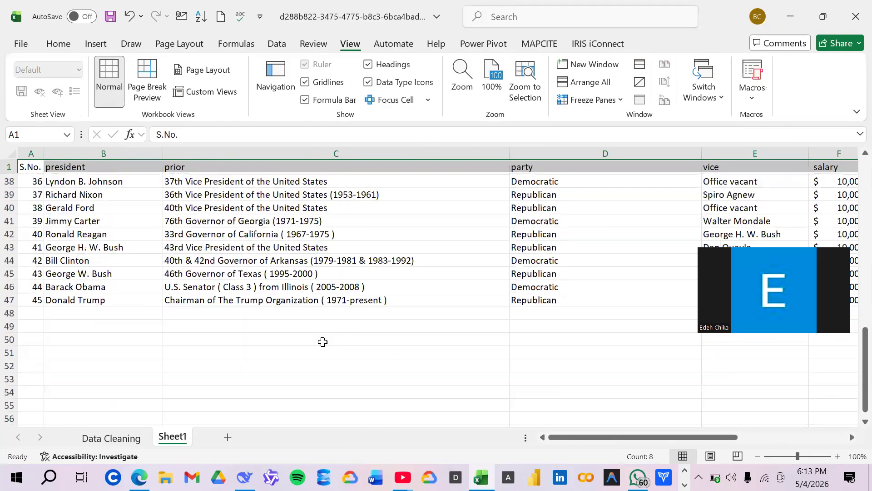
scroll(278, 281, up, 5)
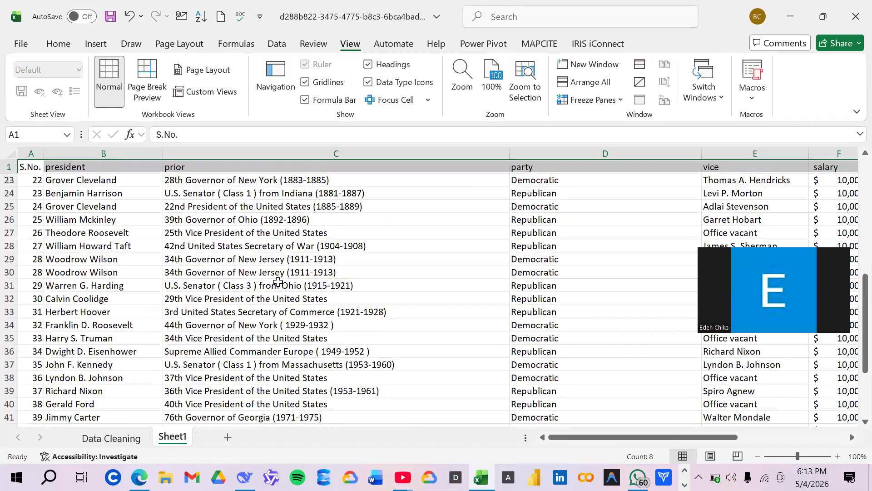
scroll(278, 281, up, 7)
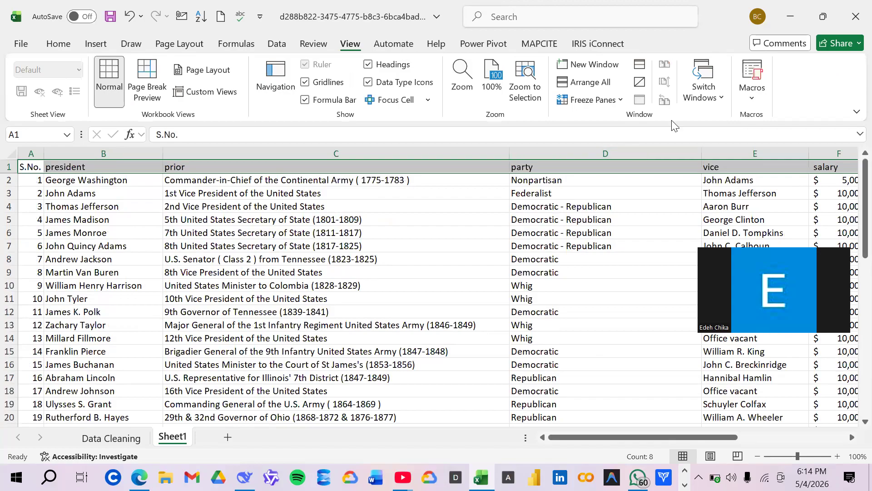
click(621, 100)
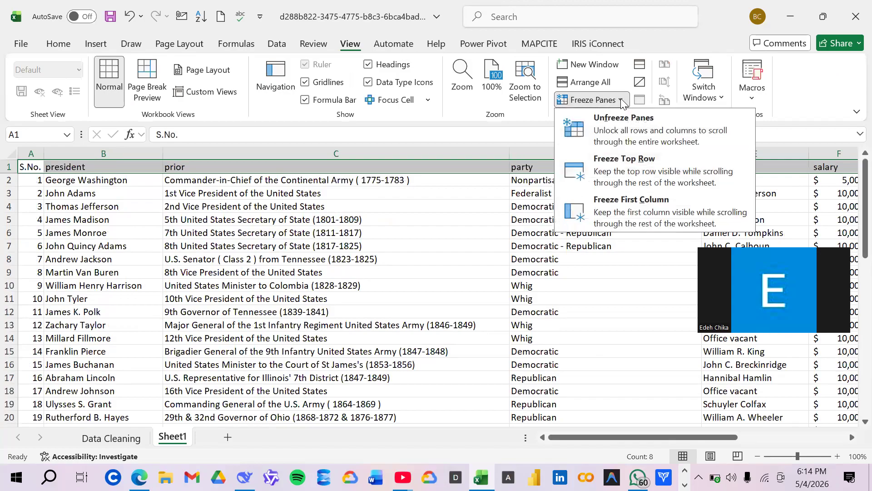
click(625, 159)
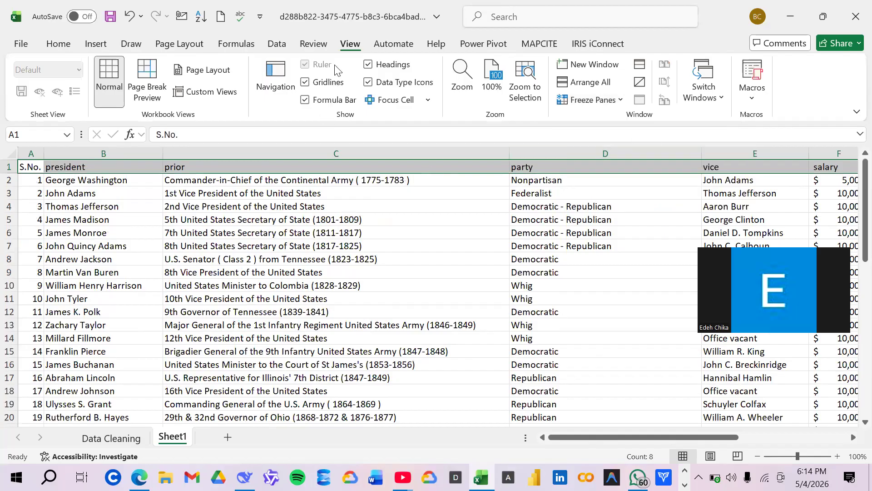
click(59, 44)
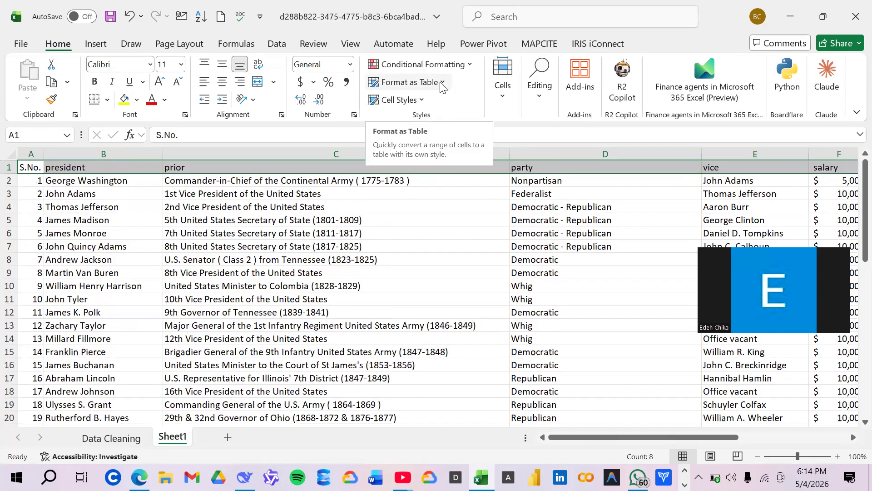
click(441, 87)
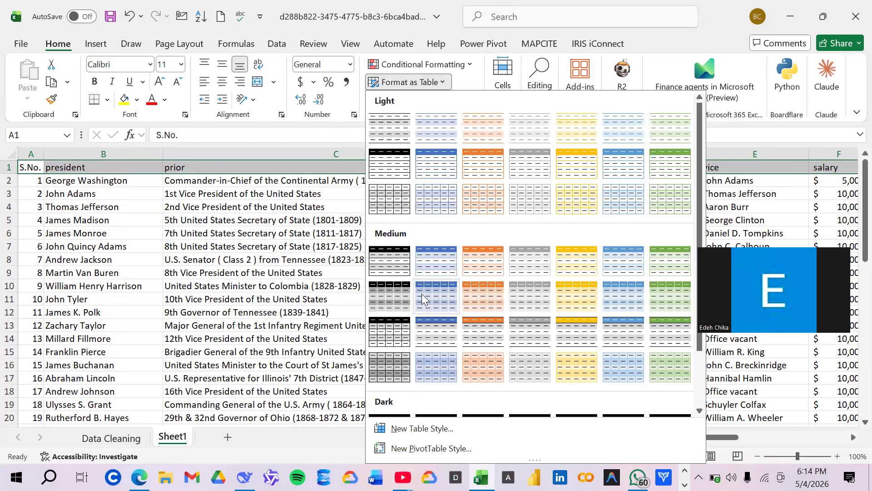
click(421, 298)
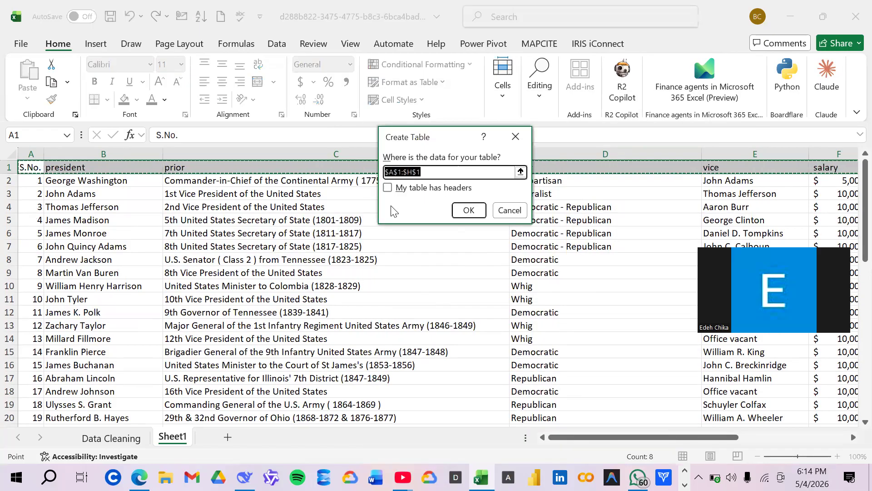
click(388, 188)
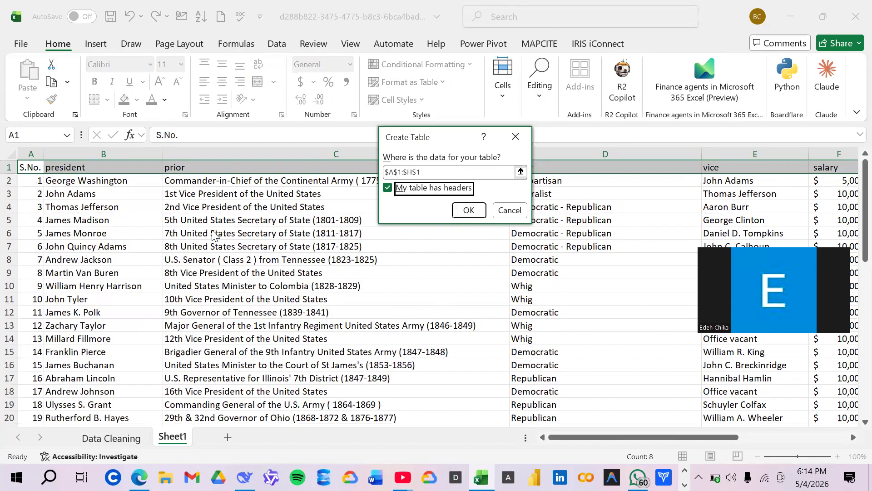
click(523, 212)
double_click(241, 207)
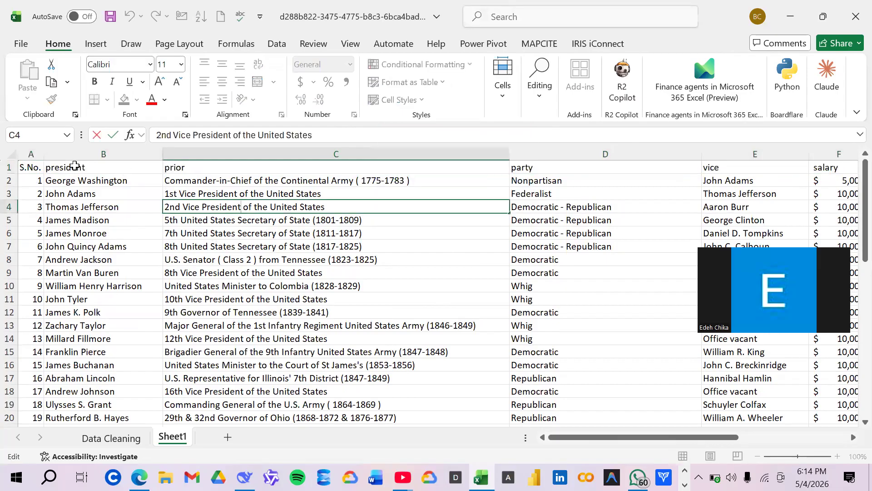
- Format the cleaned range A1:H47 as a table with headers, using the blue banded style from the second row of the Medium styles
click(39, 169)
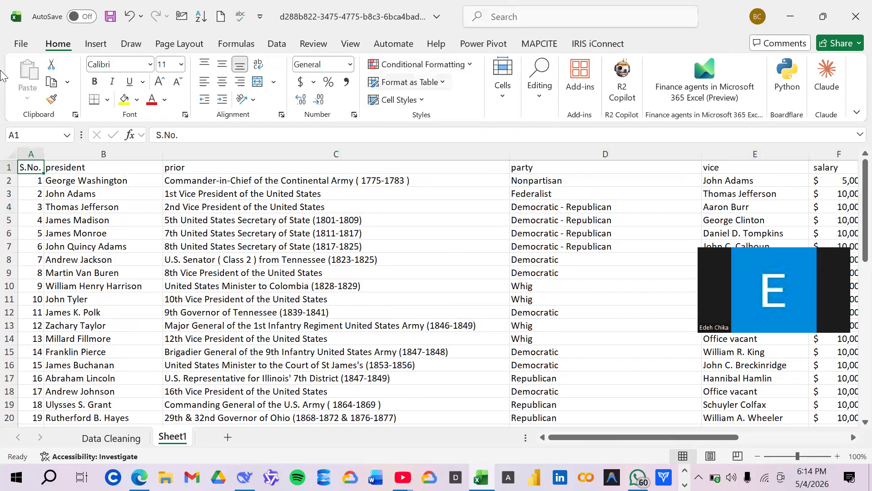
click(123, 170)
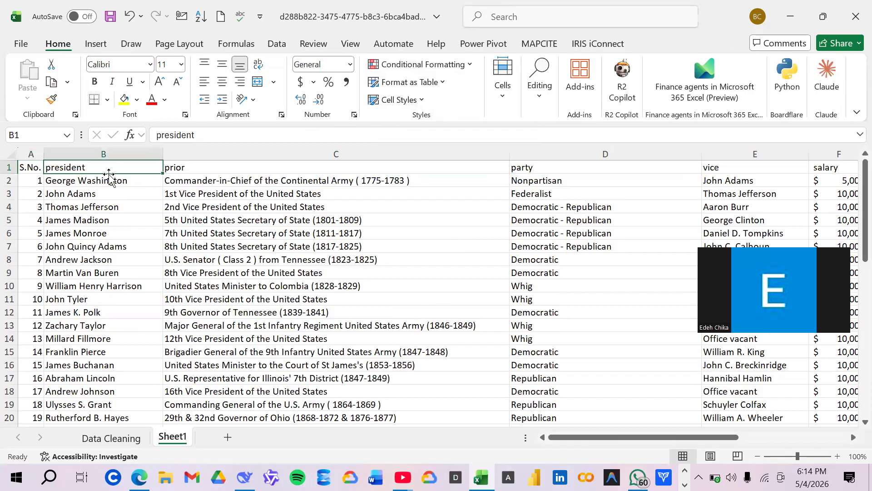
click(36, 182)
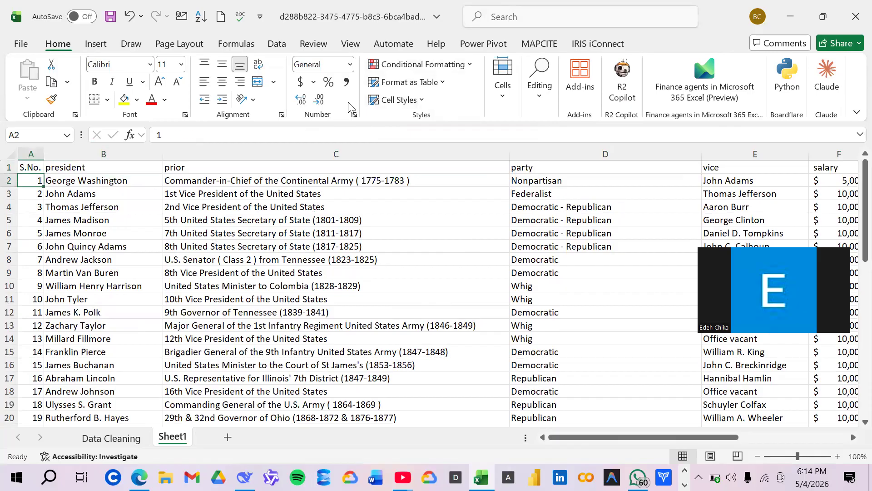
click(441, 87)
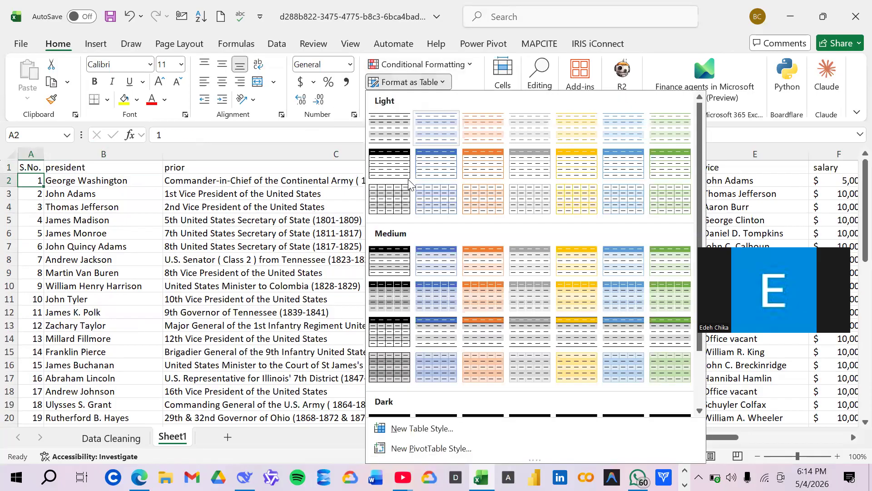
click(431, 293)
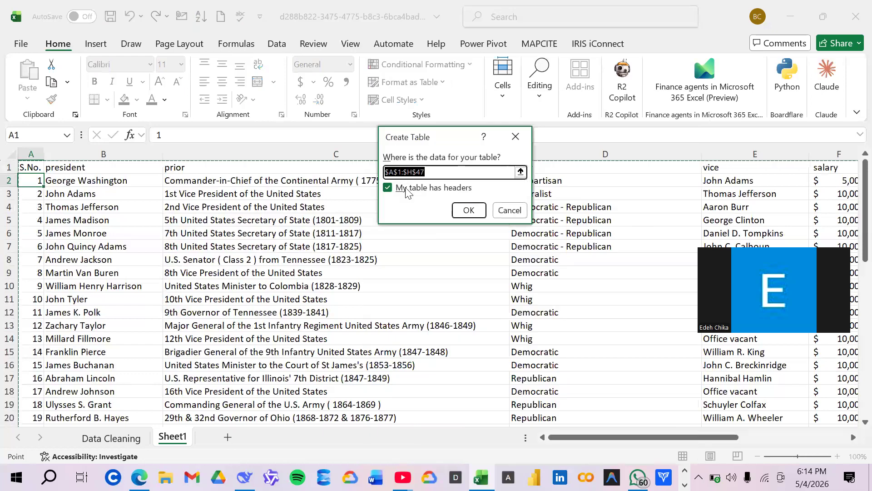
click(470, 216)
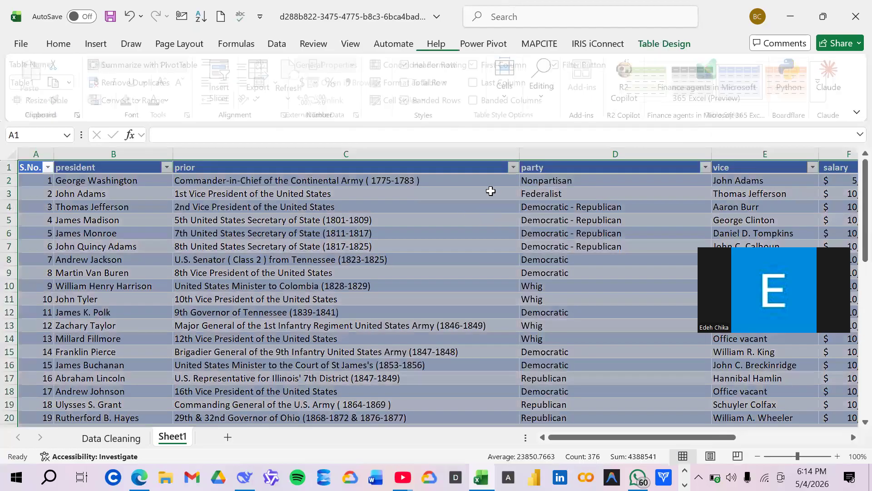
- Review the new table's rows and column headers from the first record to the last one in row 47
scroll(505, 282, down, 17)
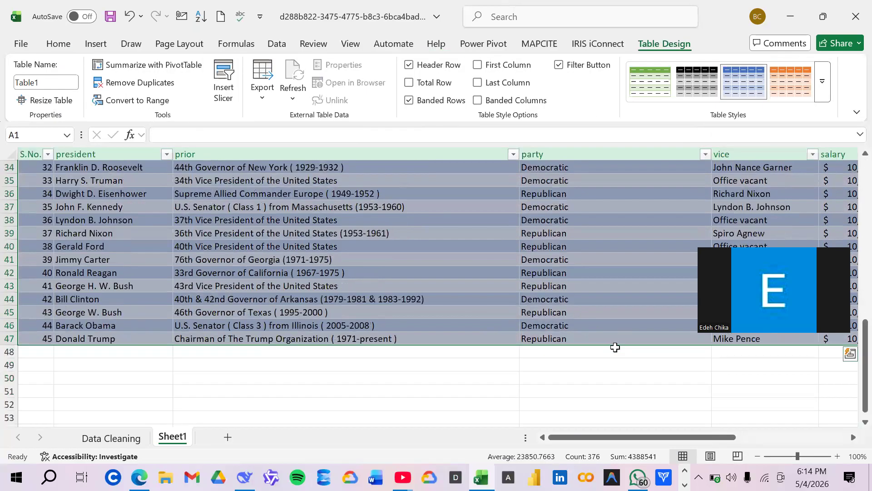
scroll(613, 341, up, 5)
scroll(391, 293, up, 3)
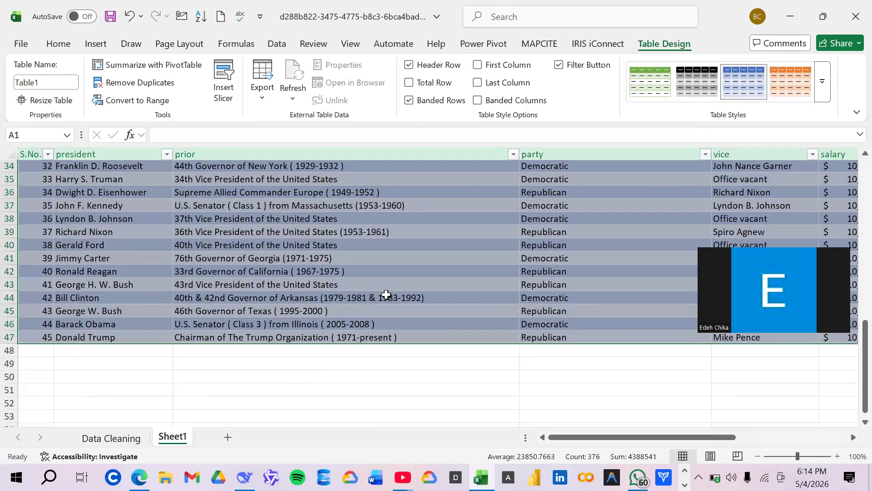
scroll(430, 298, down, 5)
scroll(436, 305, up, 15)
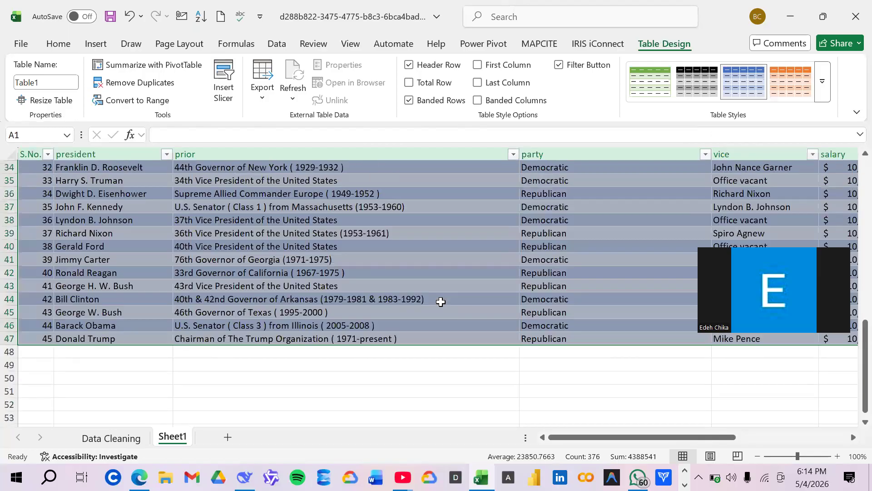
scroll(448, 325, down, 13)
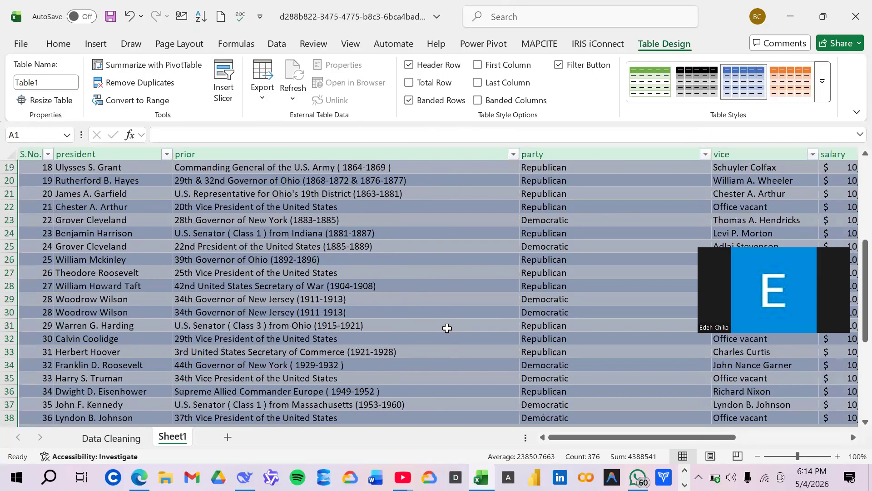
scroll(449, 361, up, 2)
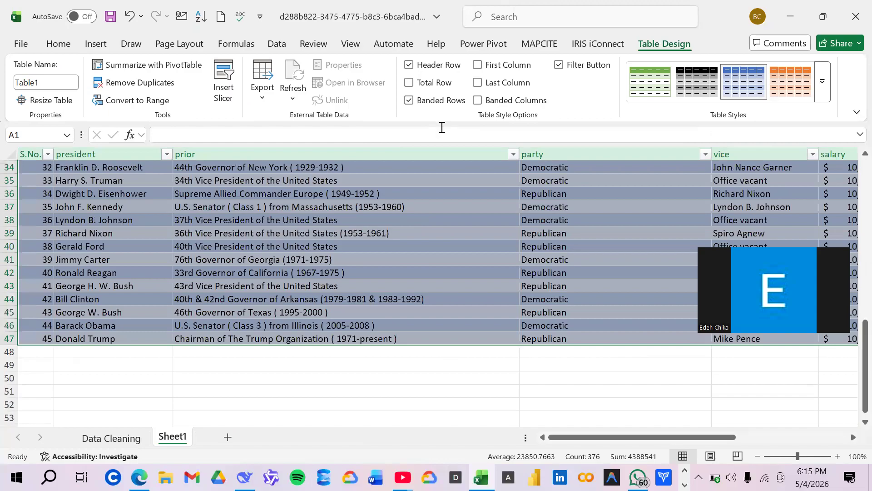
scroll(502, 299, up, 11)
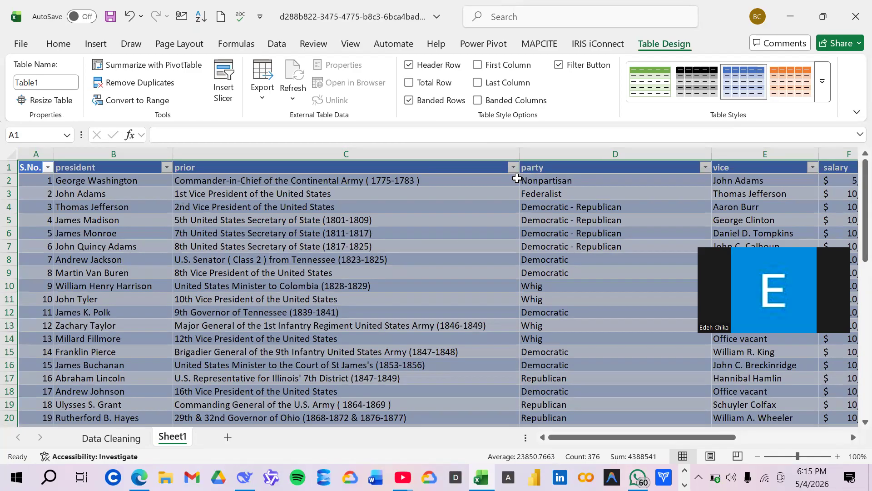
- Turn off the filter buttons in the table's header row
click(562, 67)
click(504, 246)
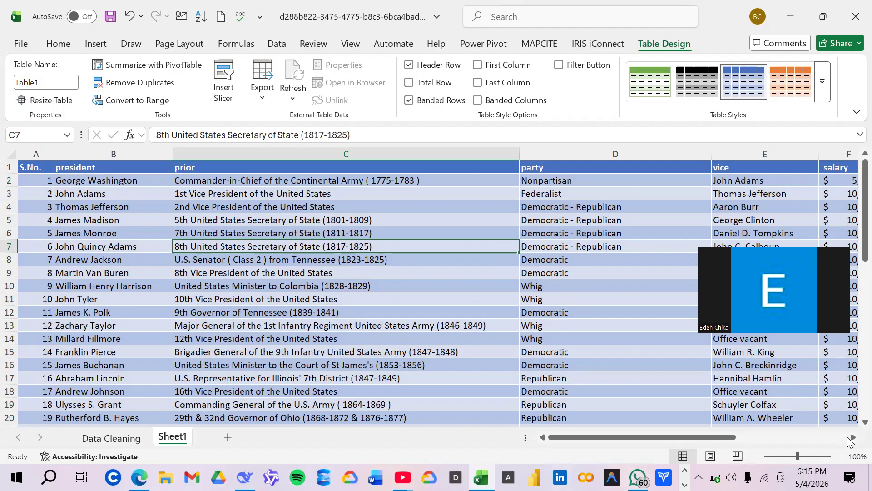
- Review the formatted table in Sheet1 across its columns from S.No. to date created and down through its rows
click(846, 438)
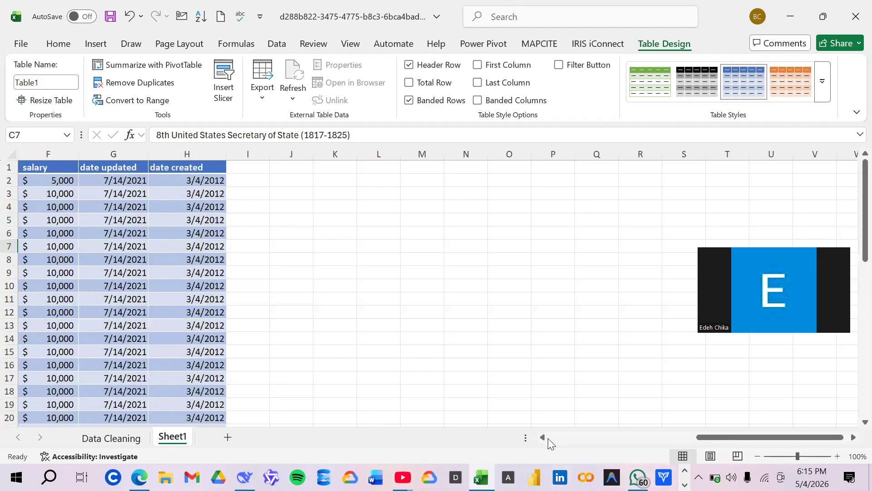
click(543, 438)
click(543, 438)
click(542, 438)
click(542, 437)
click(543, 437)
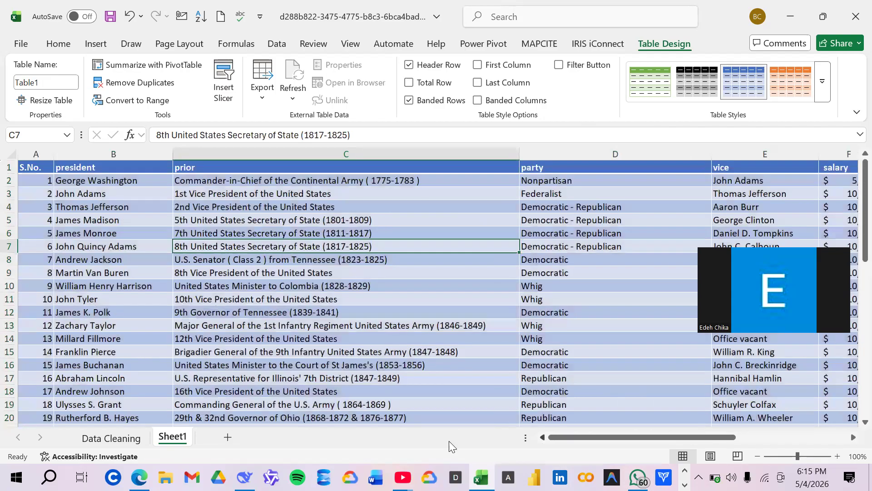
click(191, 314)
click(124, 296)
click(135, 231)
click(243, 234)
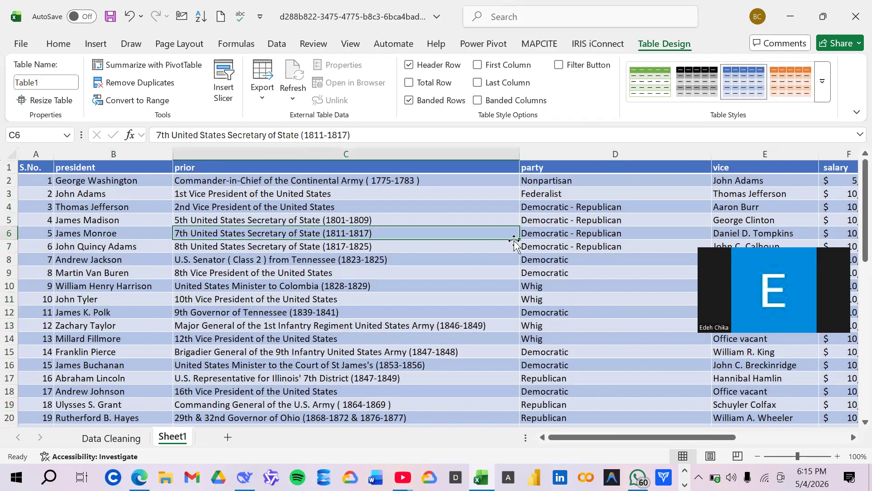
click(611, 233)
click(643, 298)
click(749, 353)
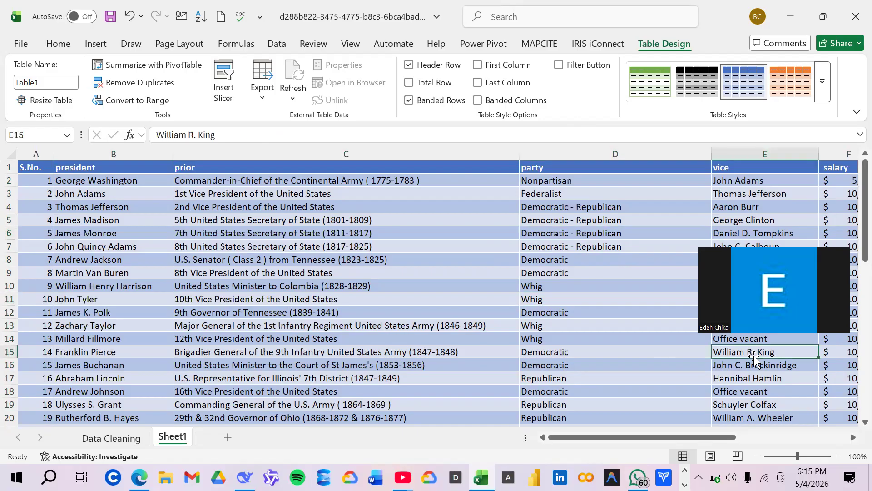
click(853, 438)
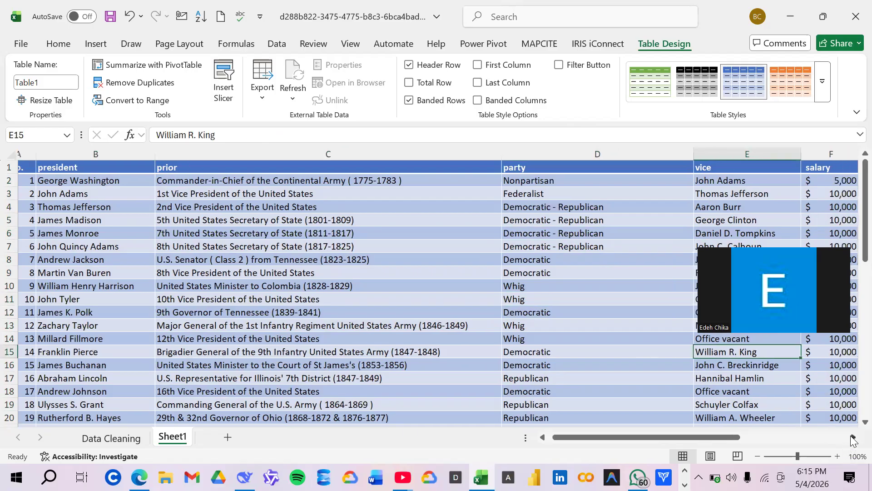
click(853, 437)
click(853, 437)
click(853, 437)
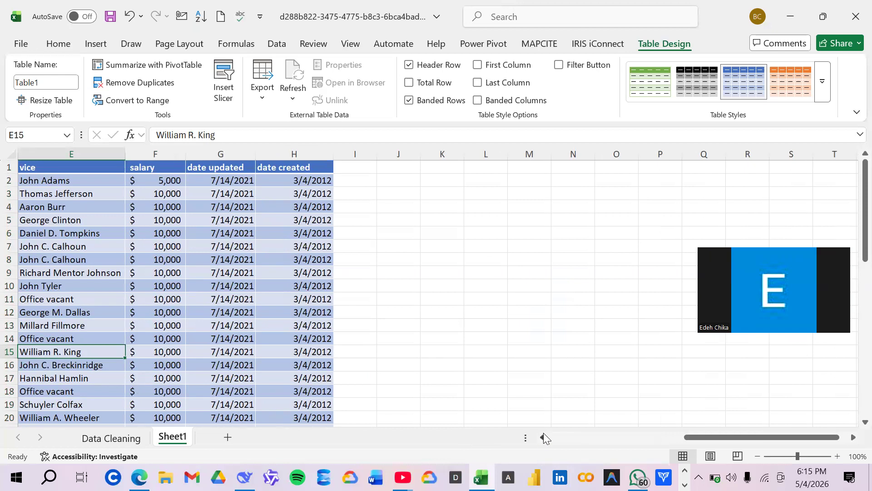
click(543, 437)
click(543, 437)
click(543, 437)
click(543, 437)
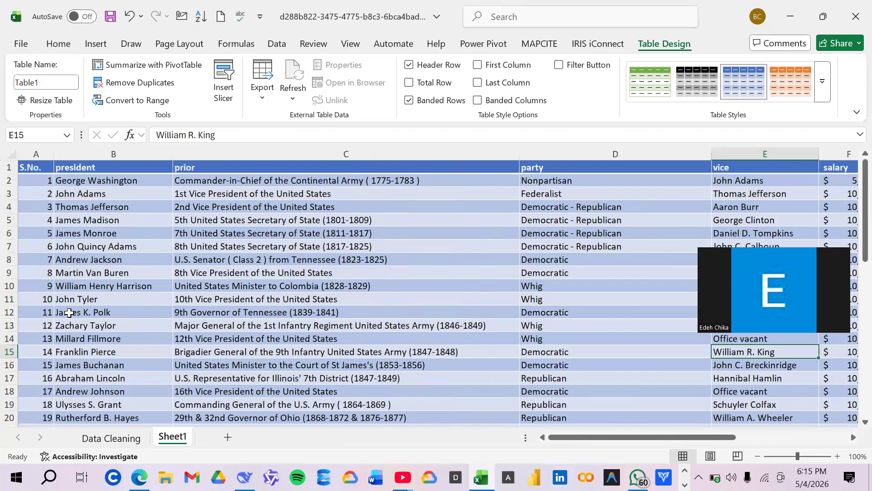
scroll(154, 357, down, 6)
scroll(154, 358, down, 5)
scroll(162, 336, up, 10)
- Compare the original Data Cleaning sheet with the cleaned table in Sheet1
click(111, 438)
click(578, 303)
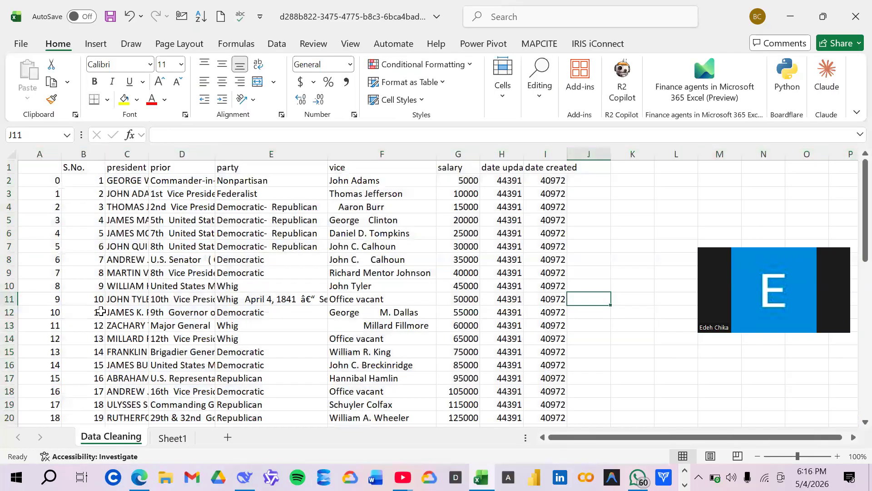
click(187, 442)
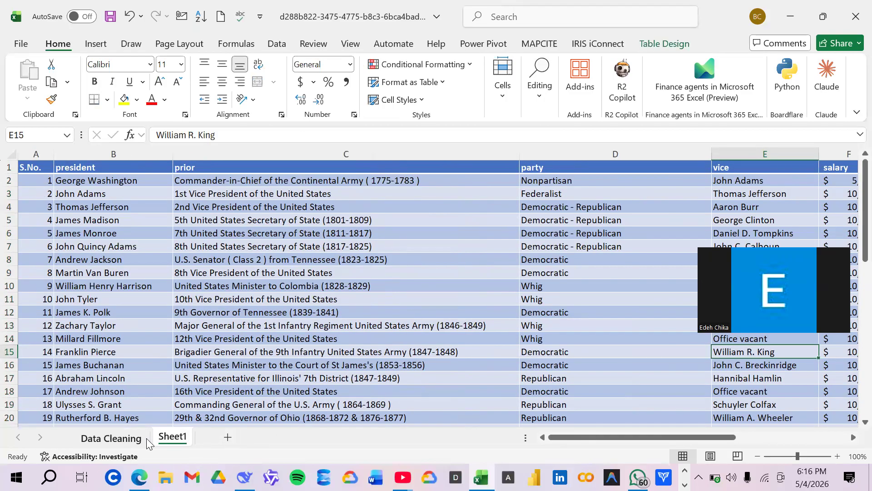
click(122, 440)
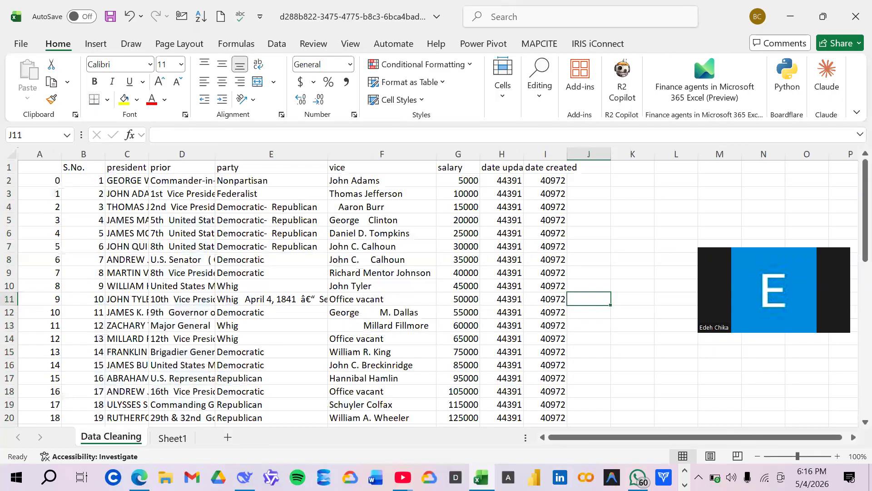
click(173, 437)
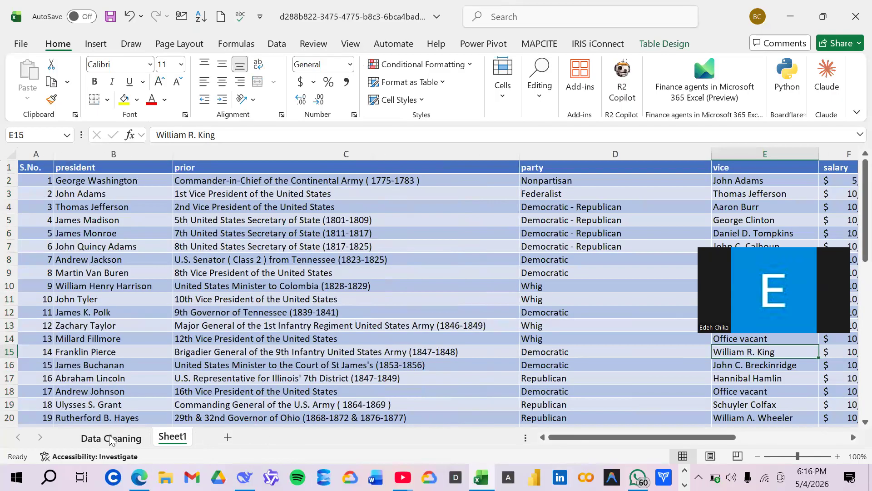
- Rename the Data Cleaning sheet as "Dirty data"
click(136, 439)
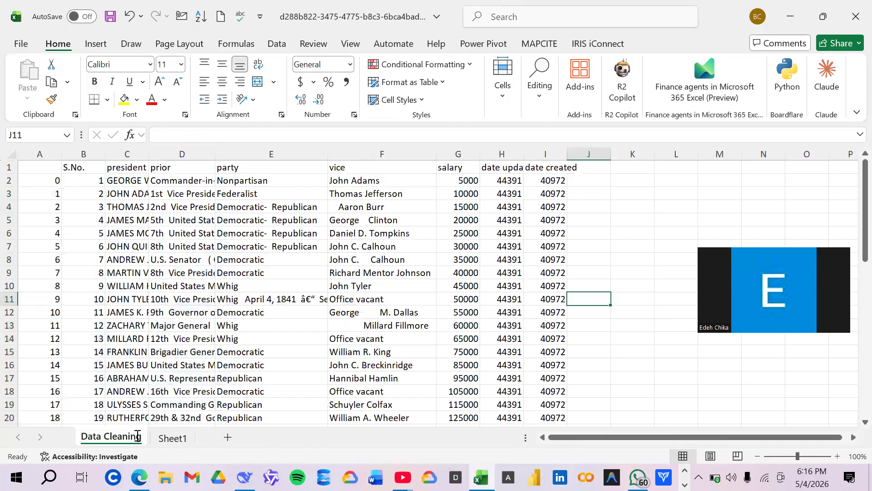
double_click(137, 436)
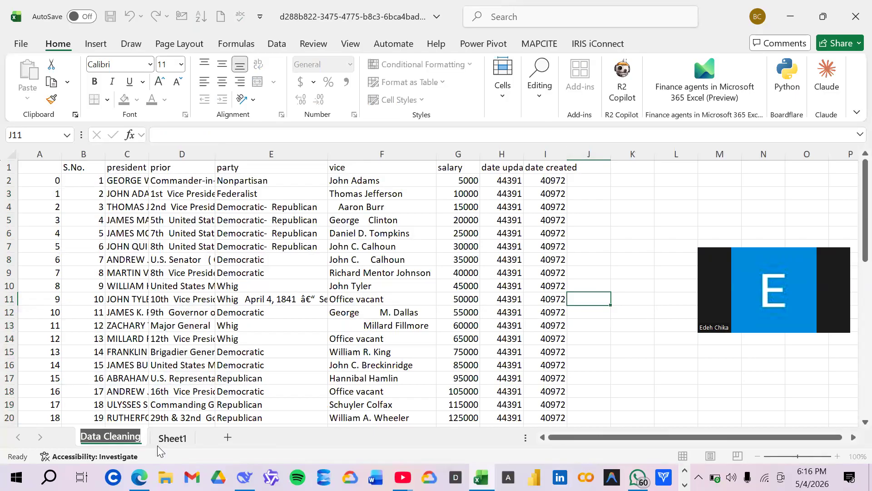
key(BackSpace)
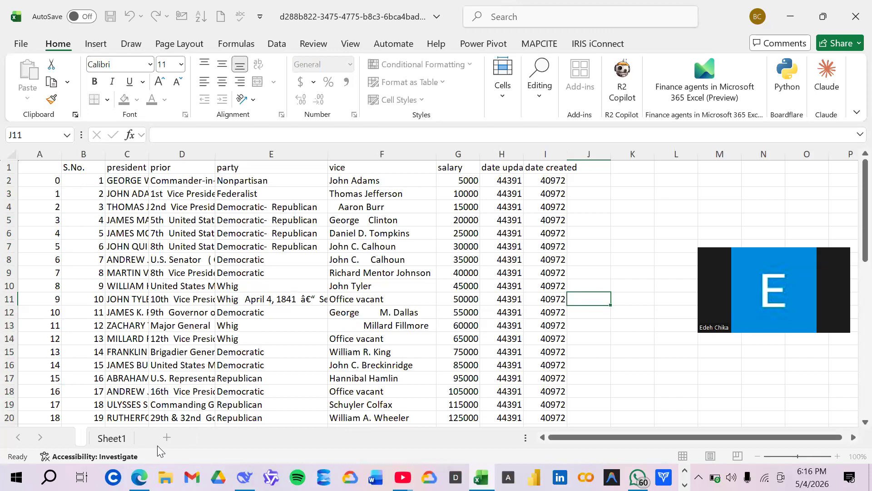
text(Di)
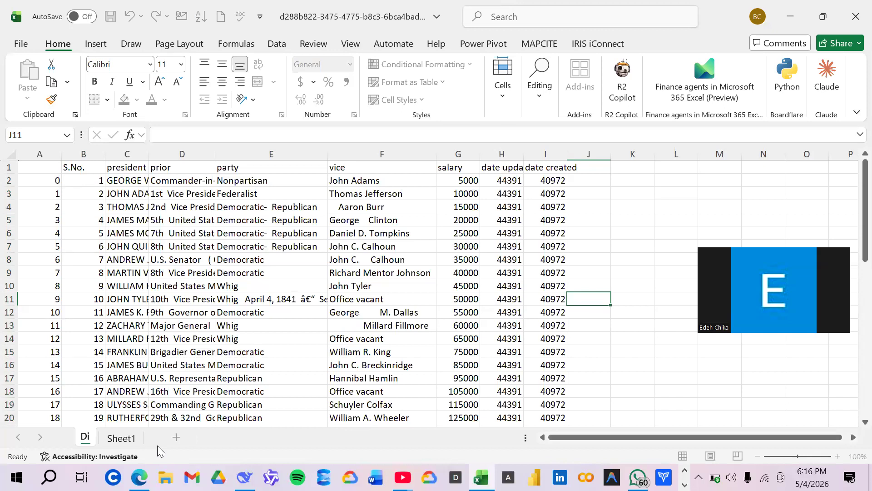
text(rty data)
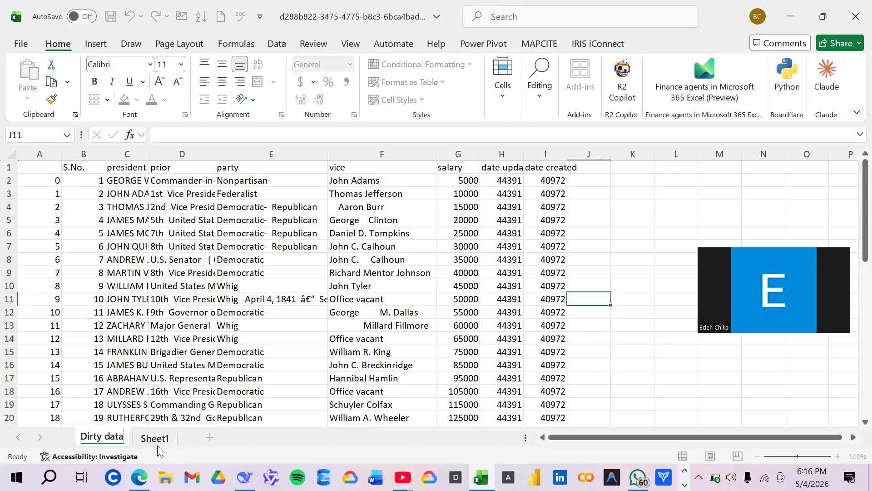
key(Return)
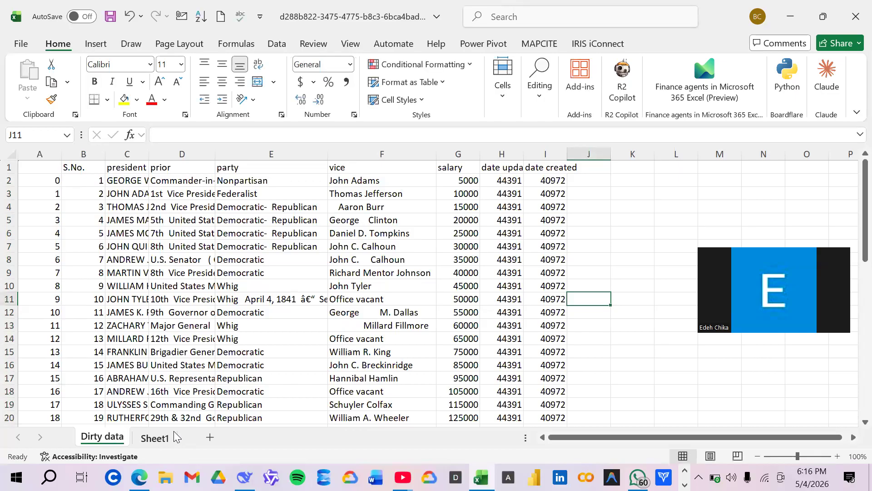
- Rename Sheet1, which holds the cleaned table, as "Clean data"
click(160, 438)
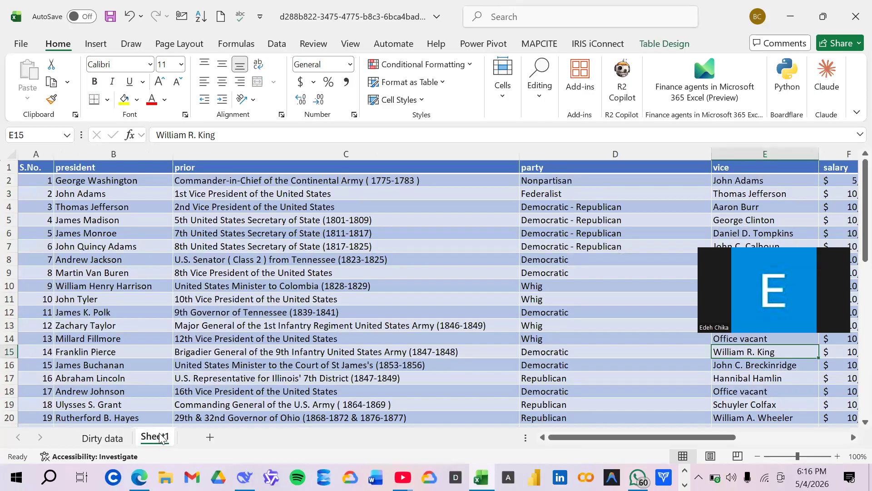
right_click(160, 438)
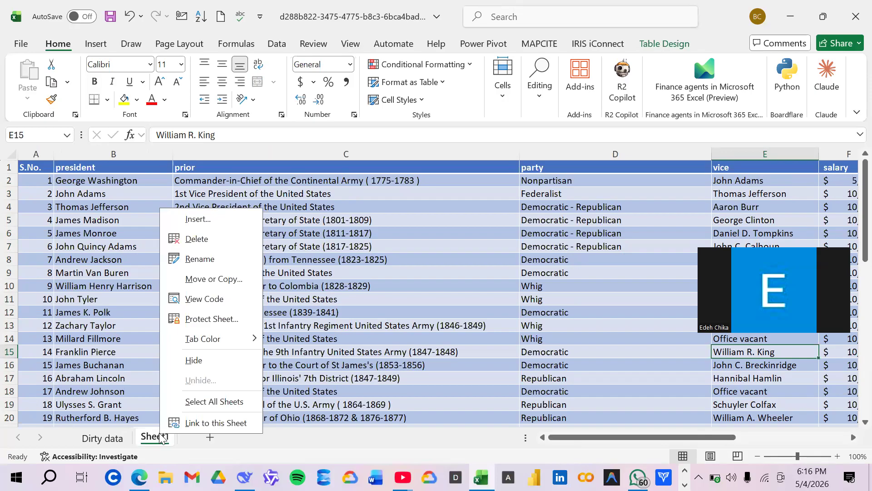
click(209, 261)
key(BackSpace)
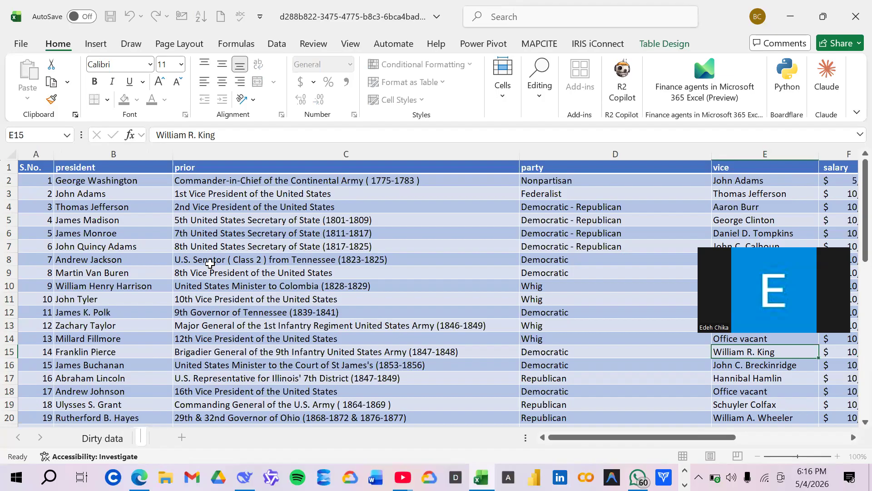
text(Clean)
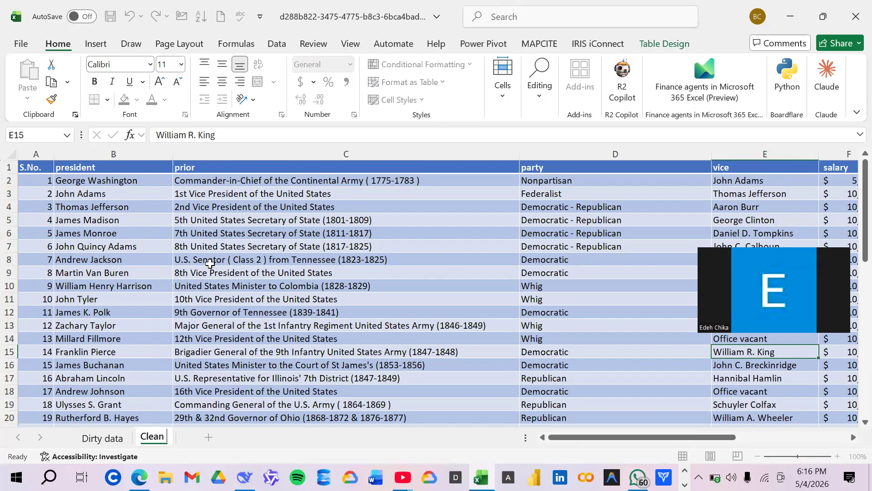
text( datat)
key(Return)
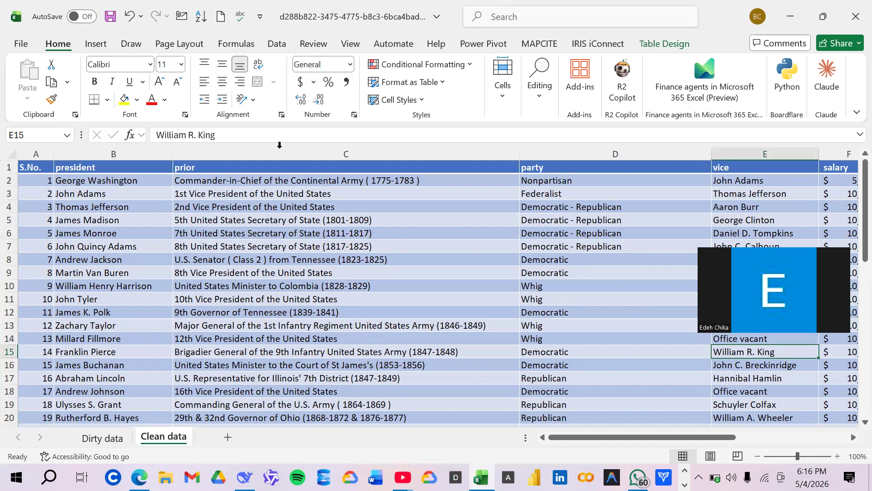
- Start saving the workbook under a new name on this PC, with the Downloads folder as the destination
click(22, 47)
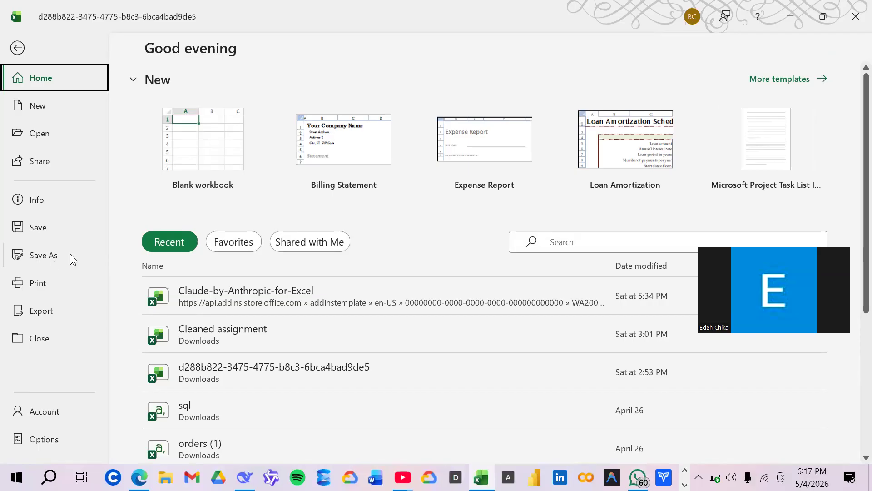
click(60, 258)
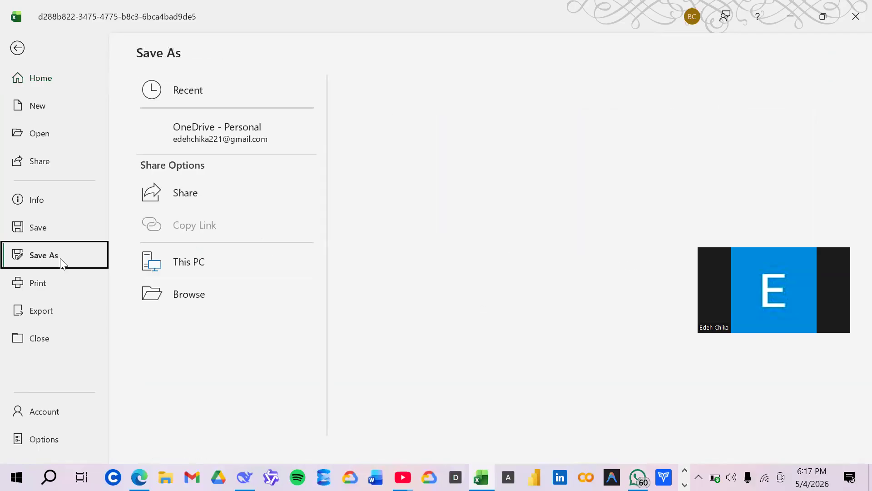
click(176, 263)
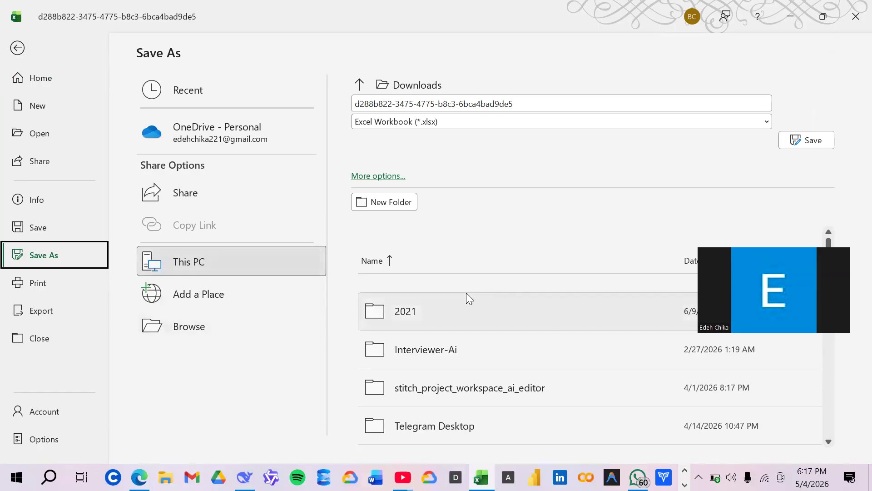
scroll(457, 311, down, 5)
scroll(456, 312, up, 3)
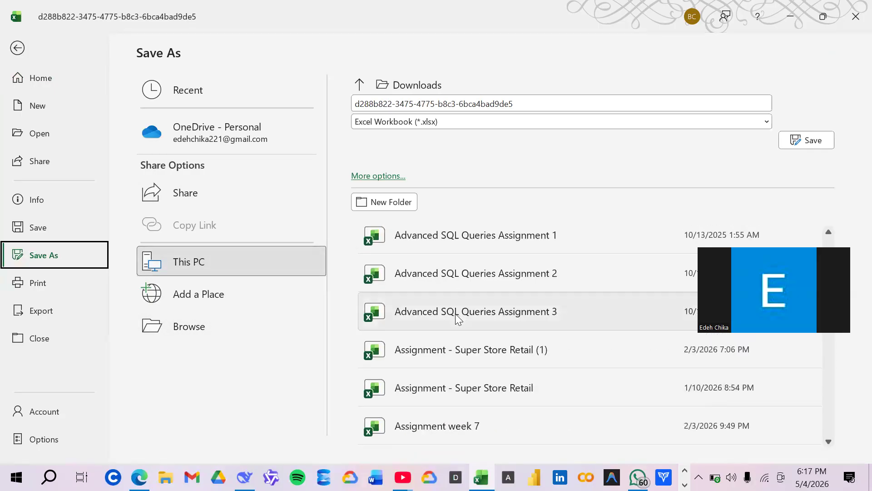
scroll(456, 318, up, 3)
click(190, 337)
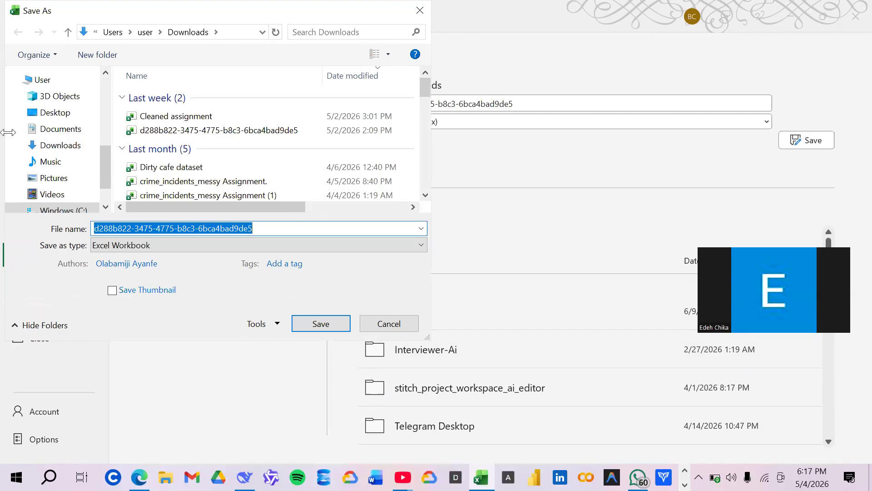
click(48, 145)
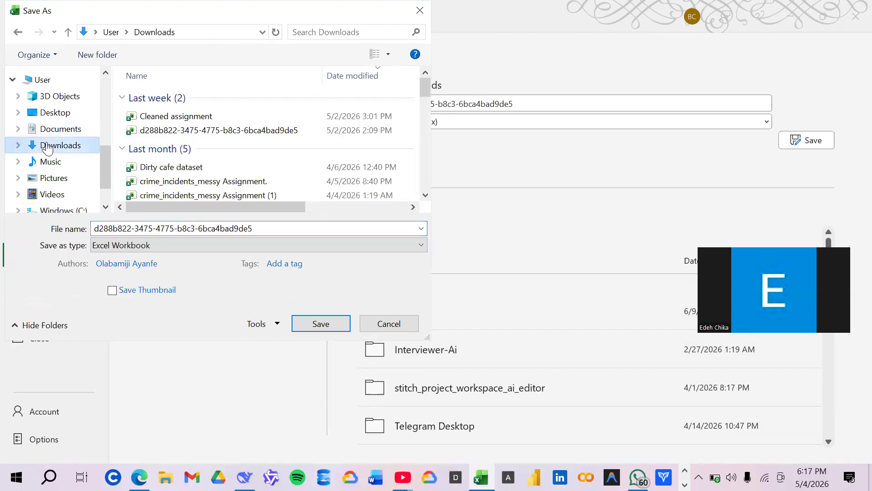
- Replace the workbook's file name with "Excel work" and save it as an Excel Workbook
double_click(292, 228)
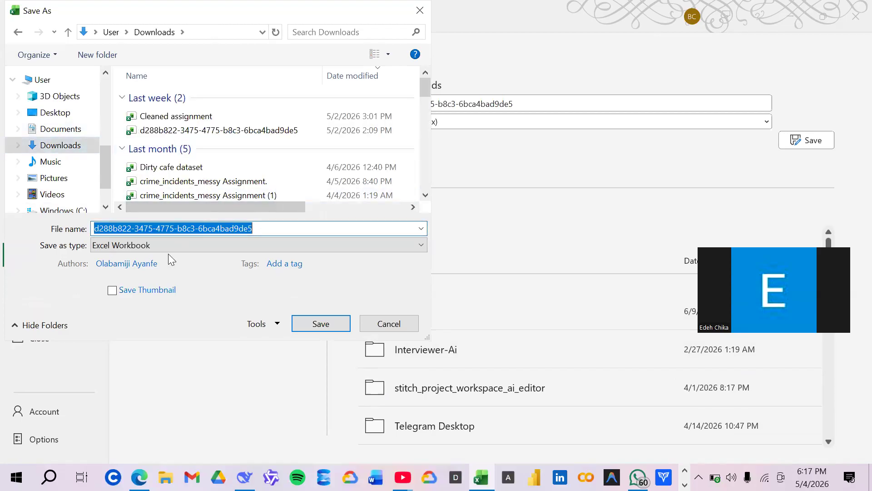
key(BackSpace)
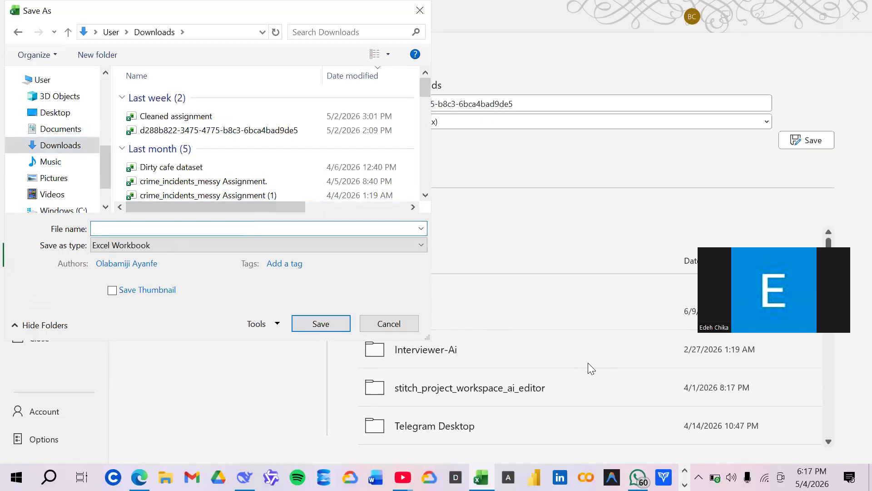
text(wo)
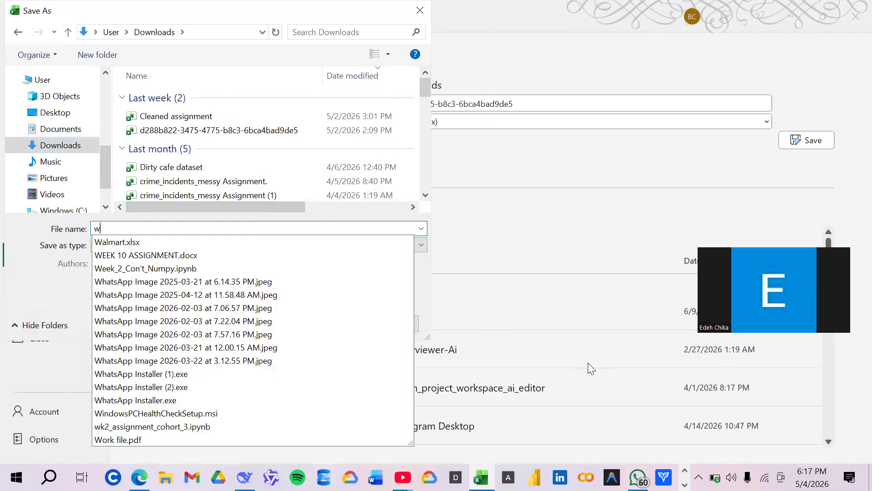
key(BackSpace)
key(BackSpace)
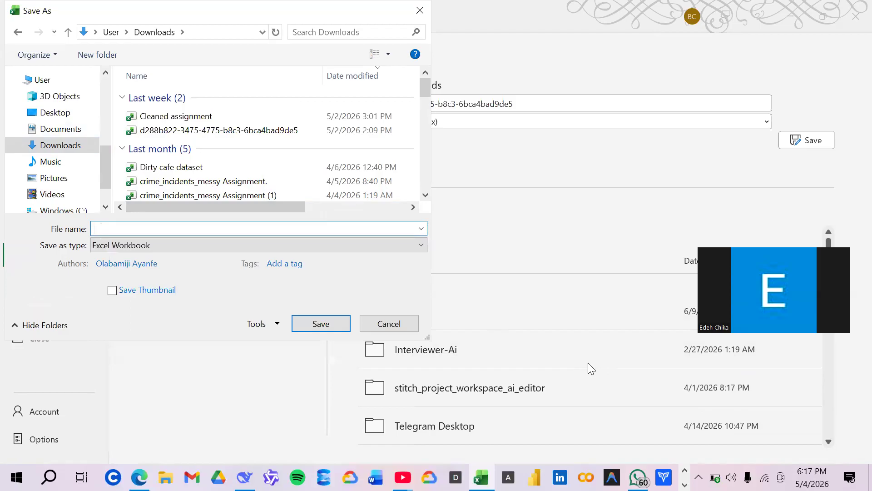
text(Excel work)
key(Return)
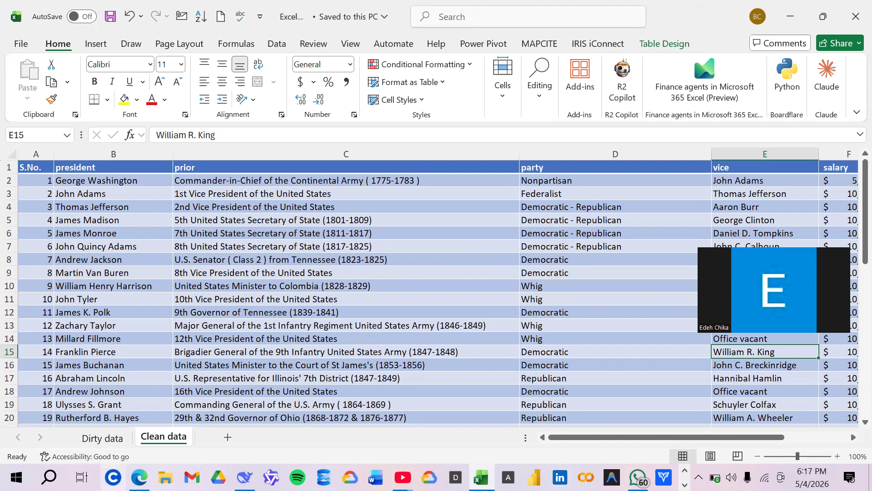
- Check the Dirty data sheet against the Clean data sheet in the saved workbook
mouse_move(139, 477)
click(105, 439)
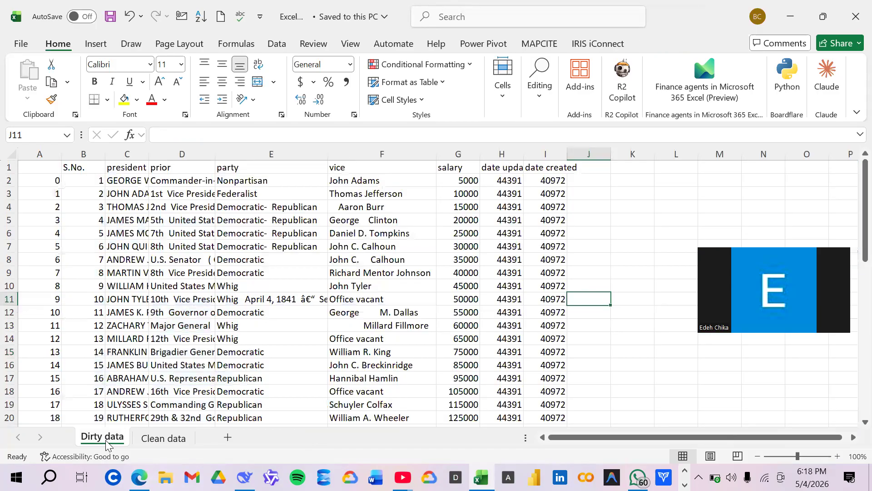
click(147, 439)
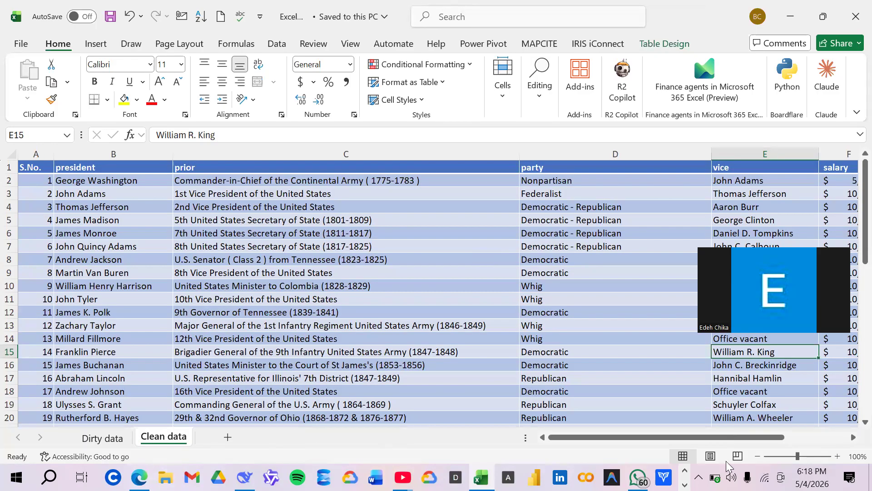
click(851, 371)
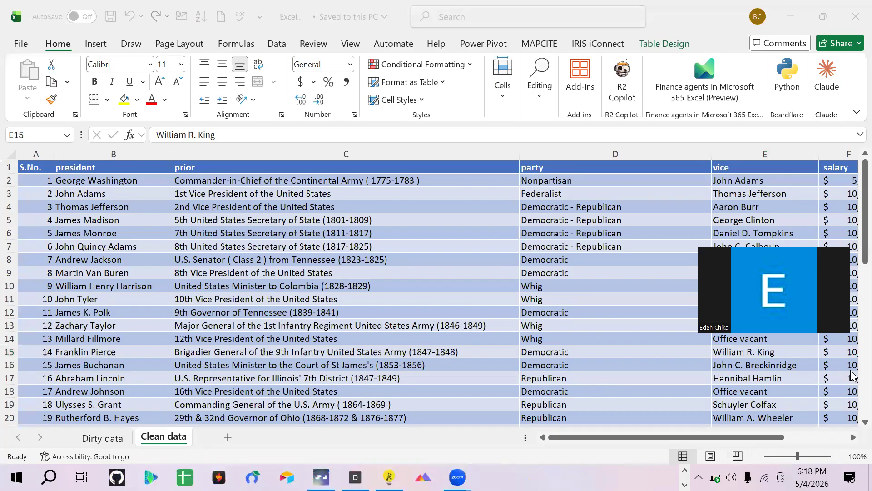